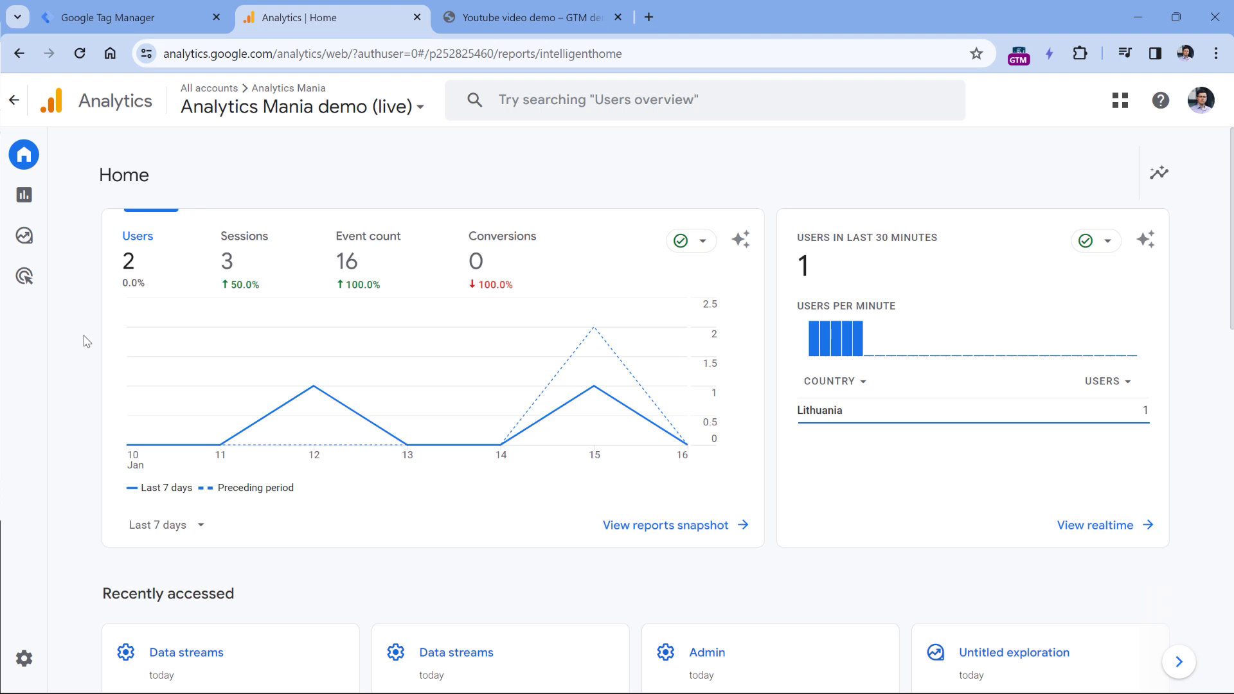
Step: Open the GTM Sandbox website data stream in the Analytics admin settings and review its Enhanced measurement options, including Video engagement
{"action": "left_click", "coordinate": [24, 656]}
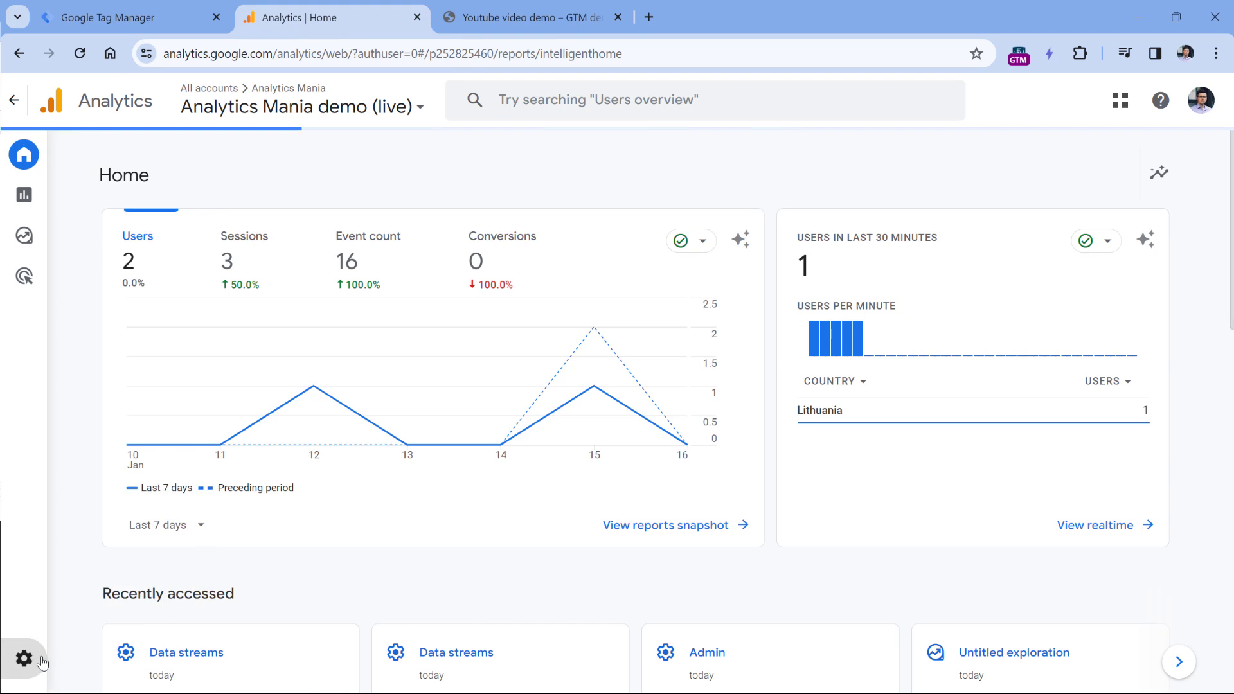
{"action": "left_click", "coordinate": [795, 543]}
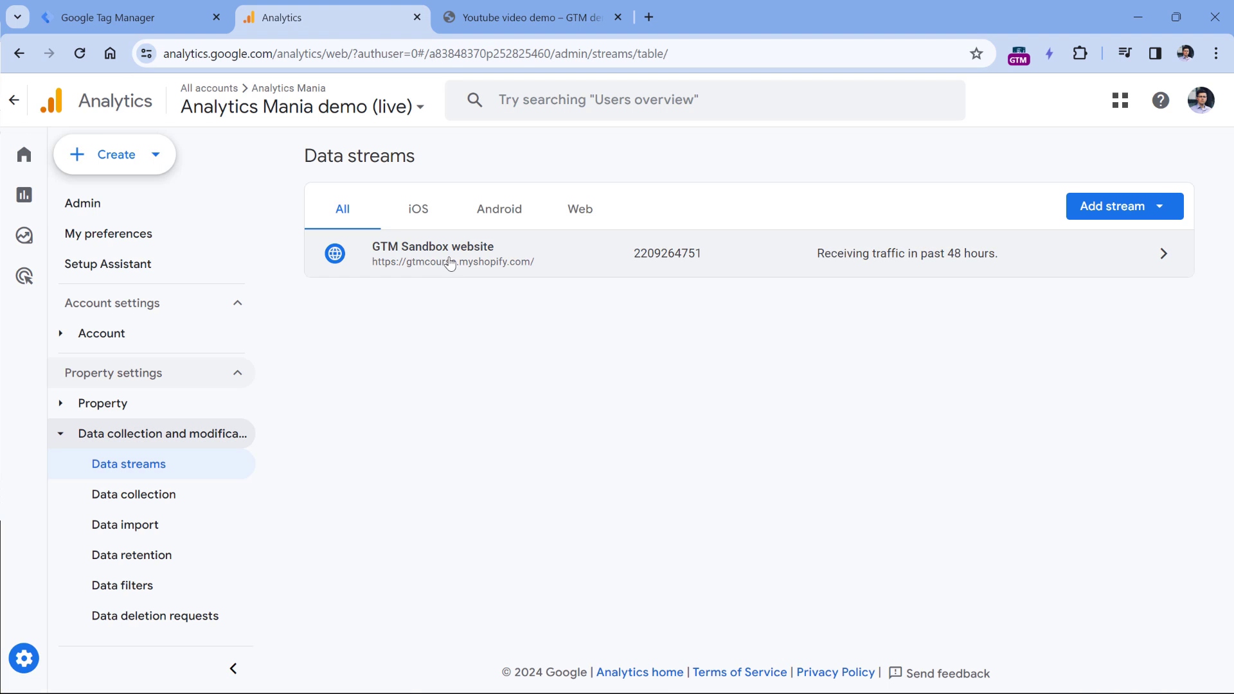
{"action": "left_click", "coordinate": [452, 261]}
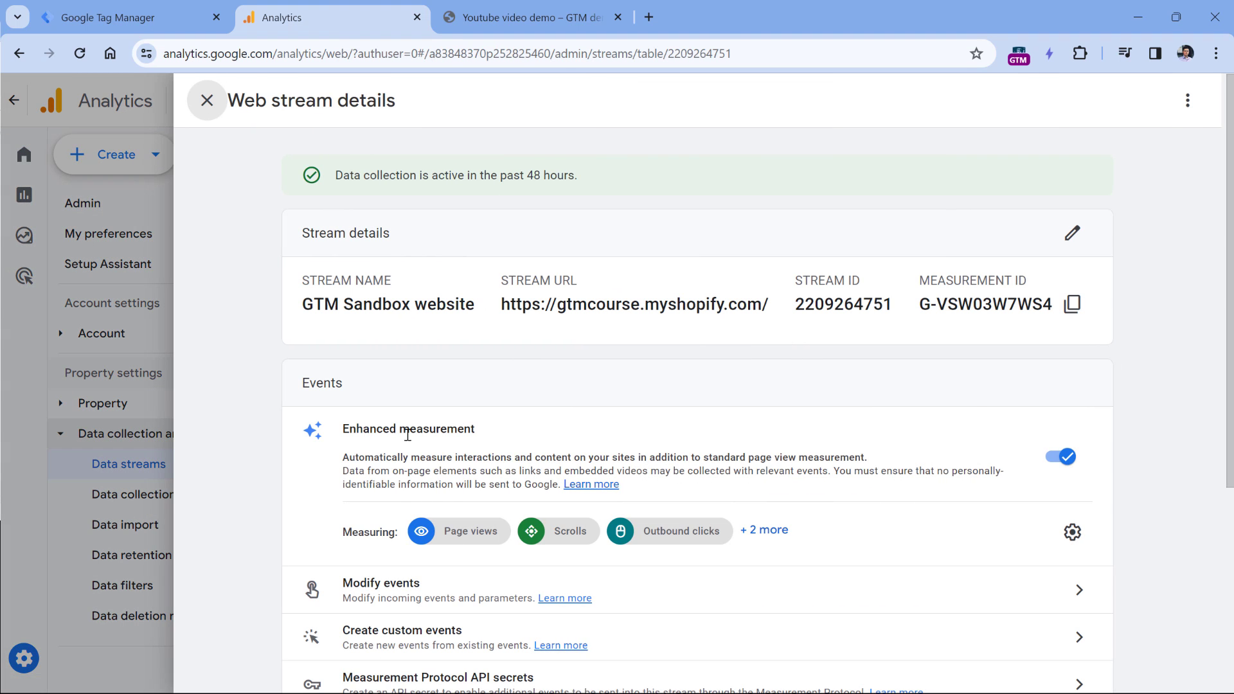
{"action": "left_click", "coordinate": [1072, 532]}
{"action": "scroll", "coordinate": [827, 586], "scroll_direction": "down", "scroll_amount": 1}
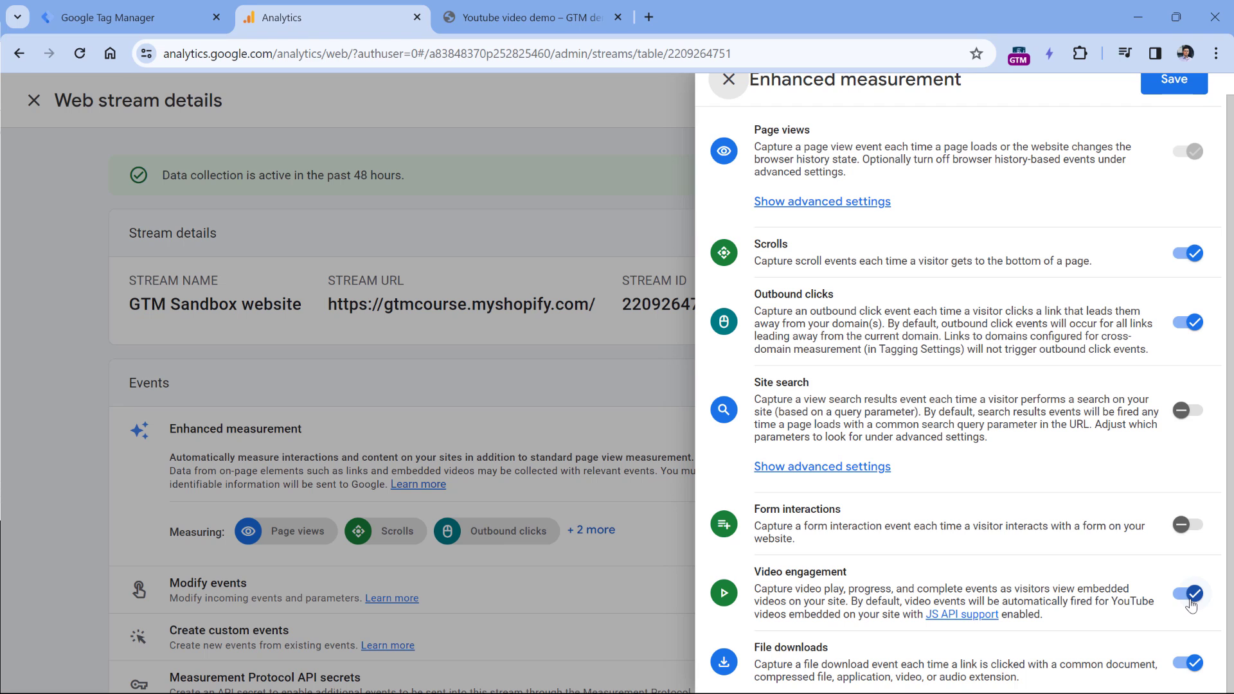
{"action": "scroll", "coordinate": [1190, 604], "scroll_direction": "up", "scroll_amount": 1}
{"action": "left_click", "coordinate": [728, 98]}
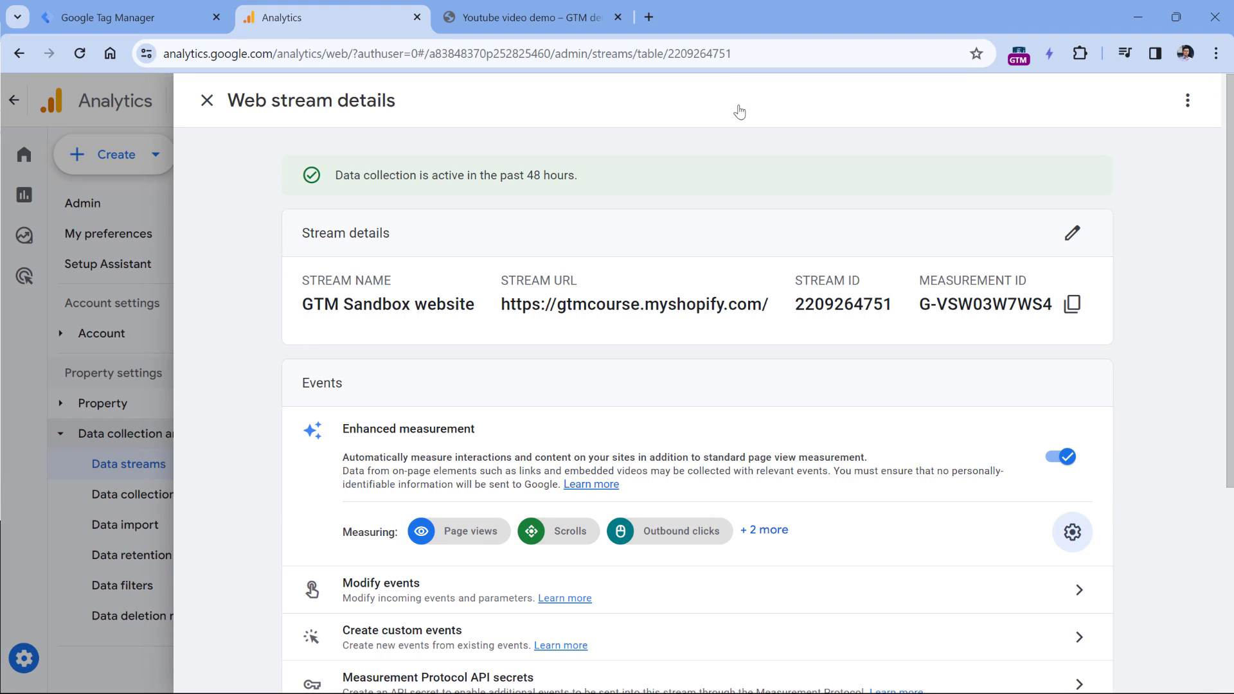
Step: View the Youtube video demo page, switch to Google Tag Manager, and inspect the GA4 config tag's configuration and triggering
{"action": "key", "text": "ctrl+Tab"}
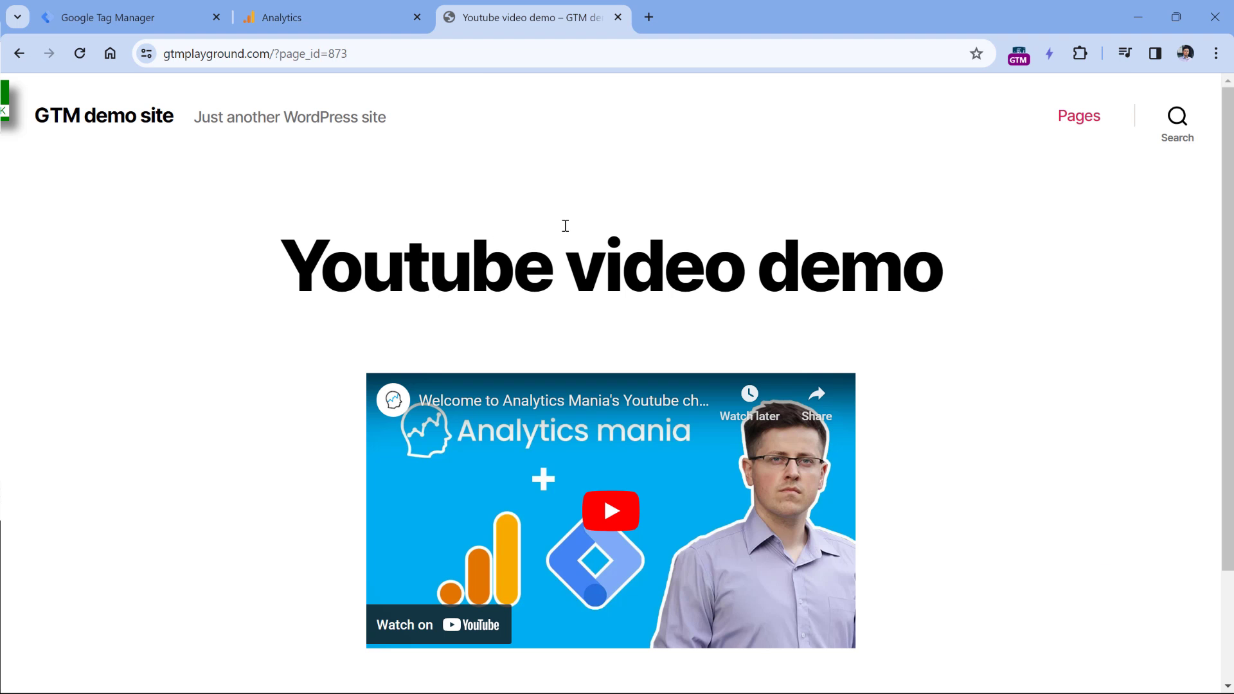
{"action": "left_click", "coordinate": [128, 20]}
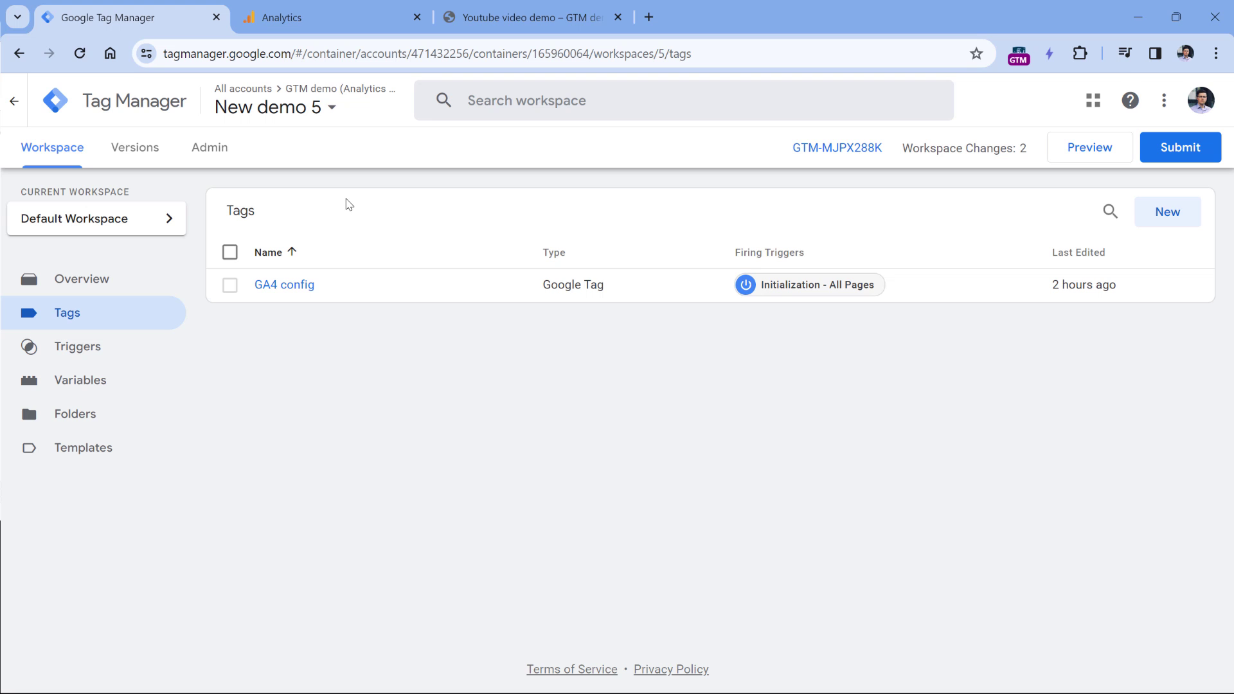
{"action": "left_click", "coordinate": [284, 285]}
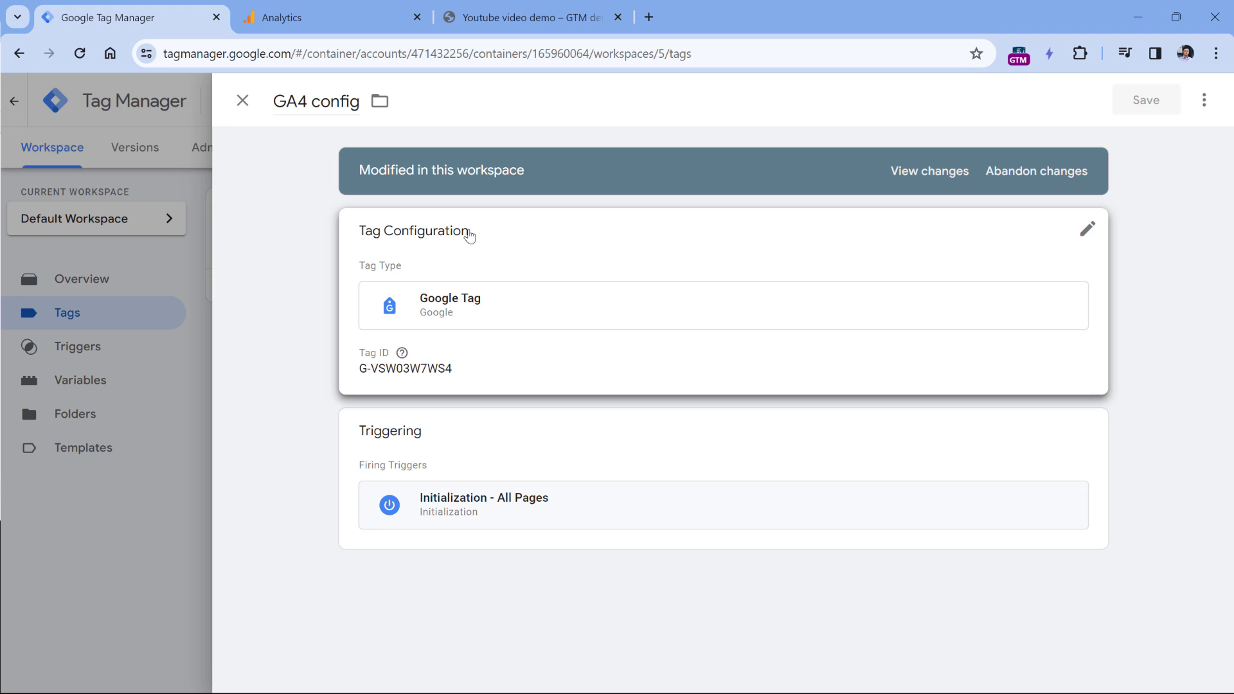
{"action": "left_click", "coordinate": [242, 101]}
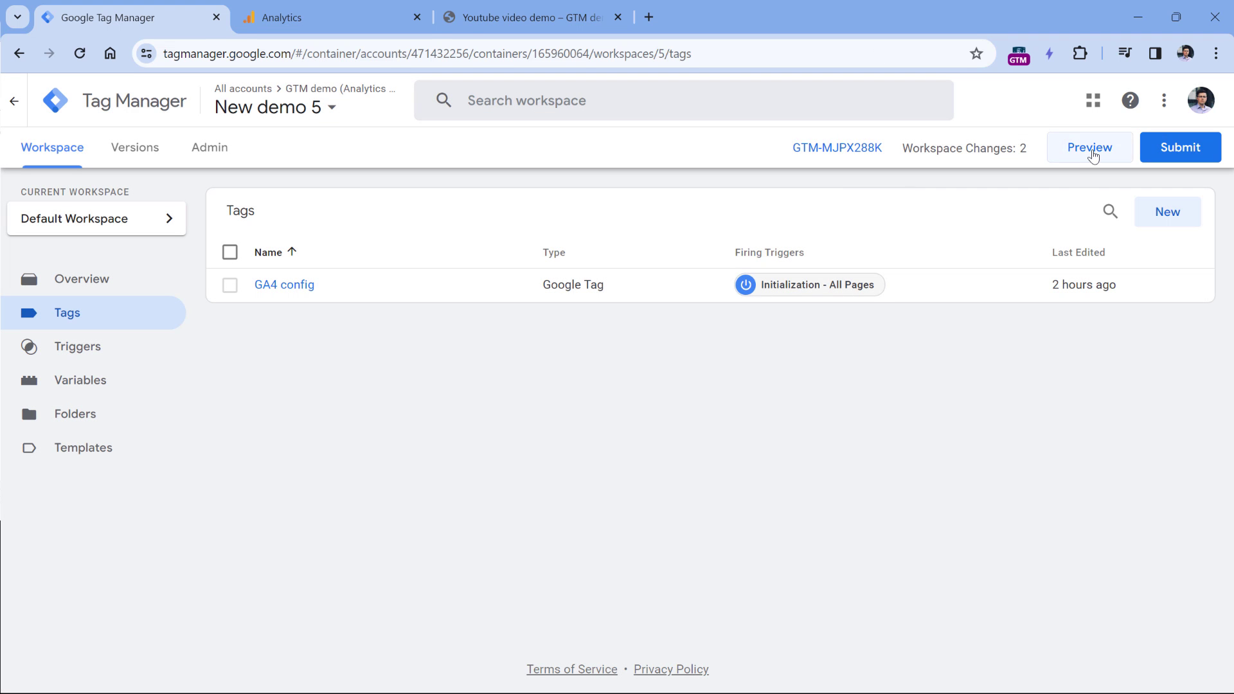
{"action": "left_click", "coordinate": [1092, 146]}
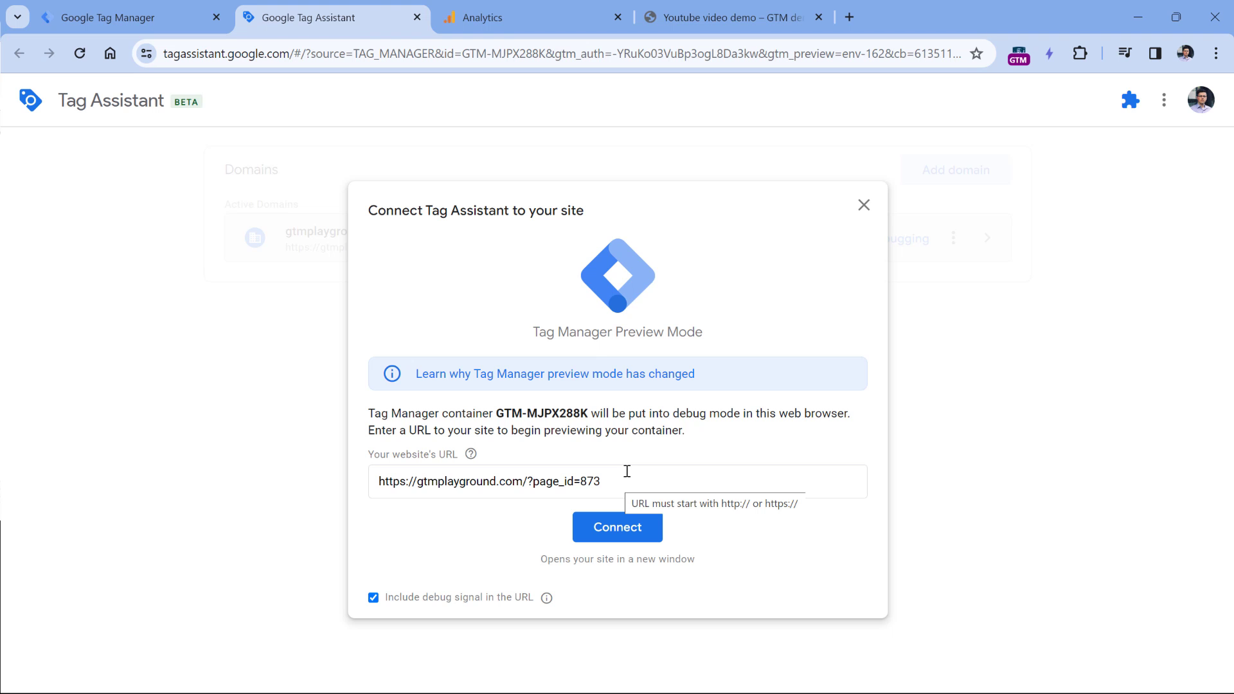
{"action": "left_click", "coordinate": [620, 528]}
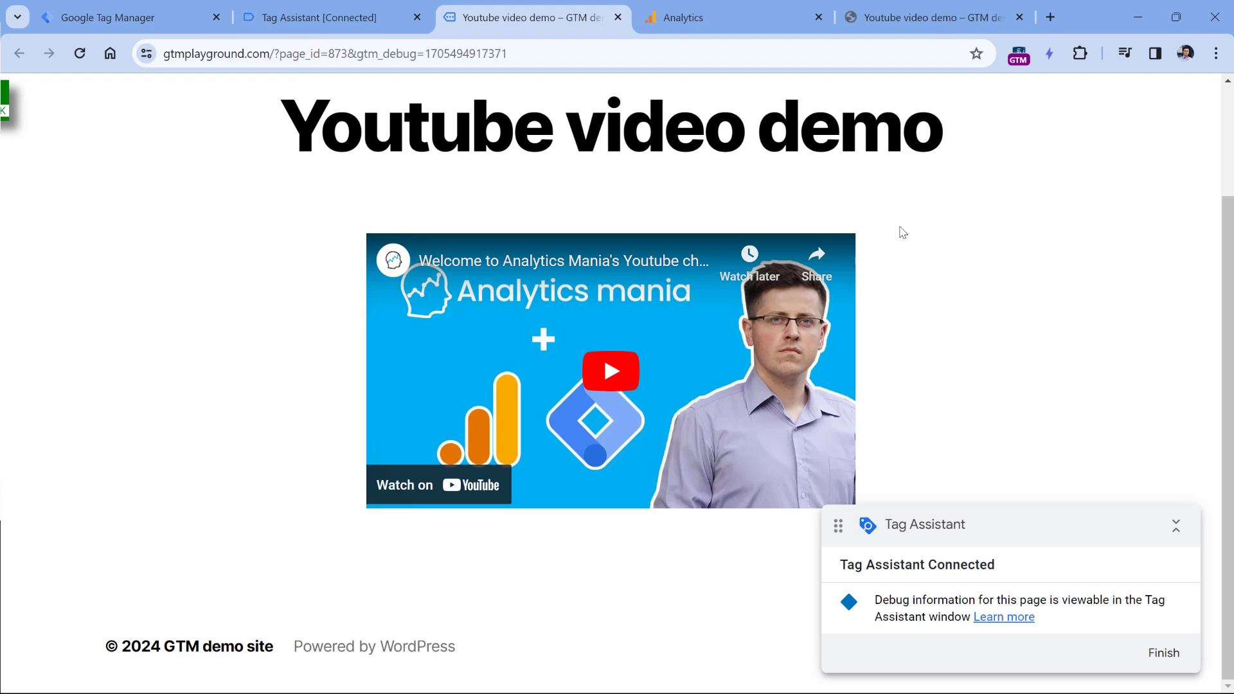
{"action": "left_click", "coordinate": [644, 374]}
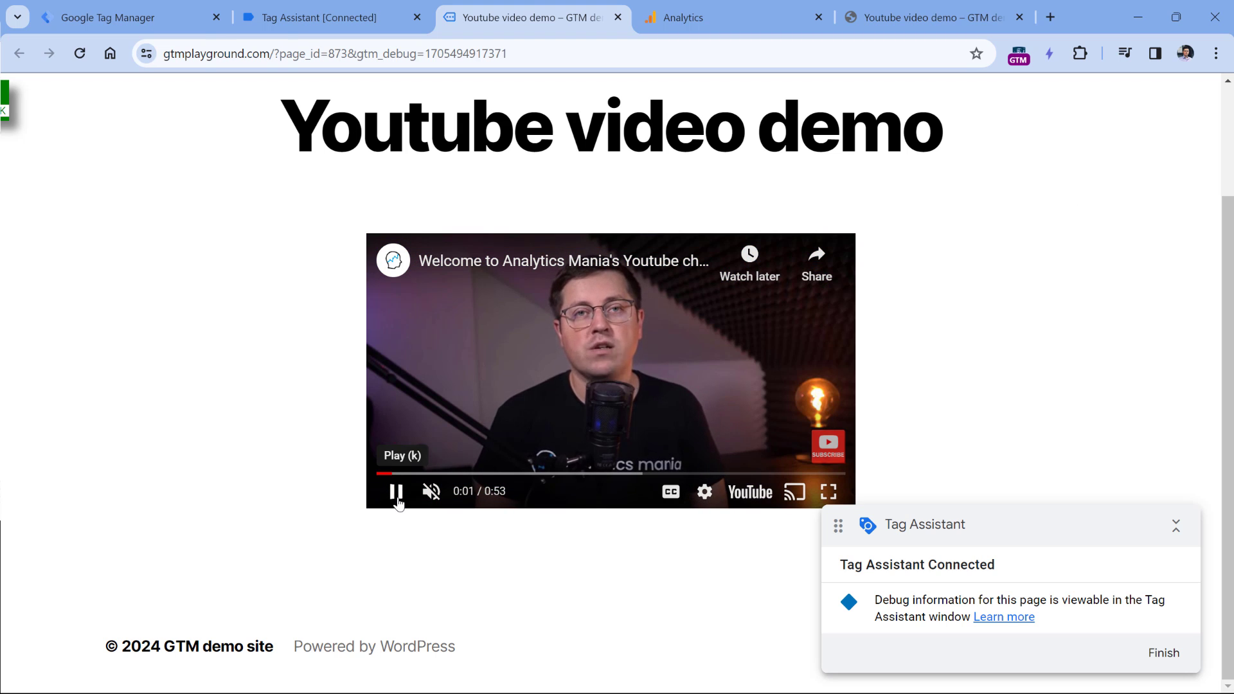
{"action": "left_click", "coordinate": [396, 493]}
Step: Switch to Tag Assistant and examine the hits sent by the GA4 Google tag
{"action": "left_click", "coordinate": [338, 19]}
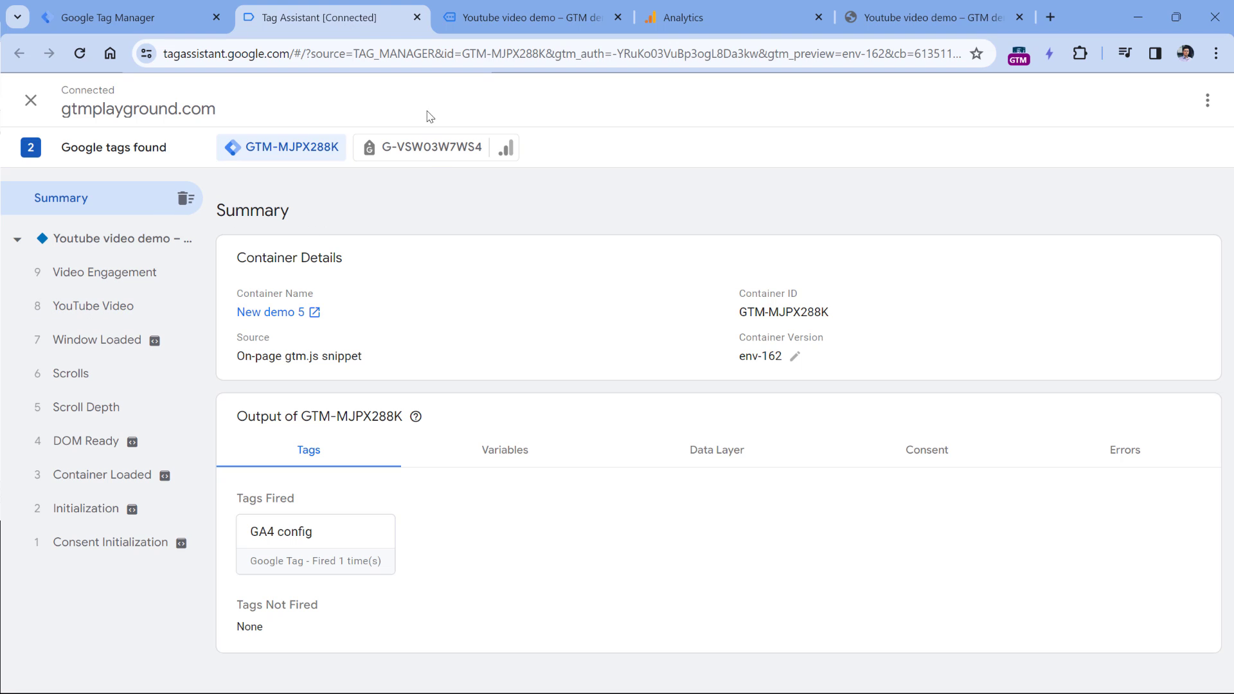
{"action": "left_click", "coordinate": [429, 155]}
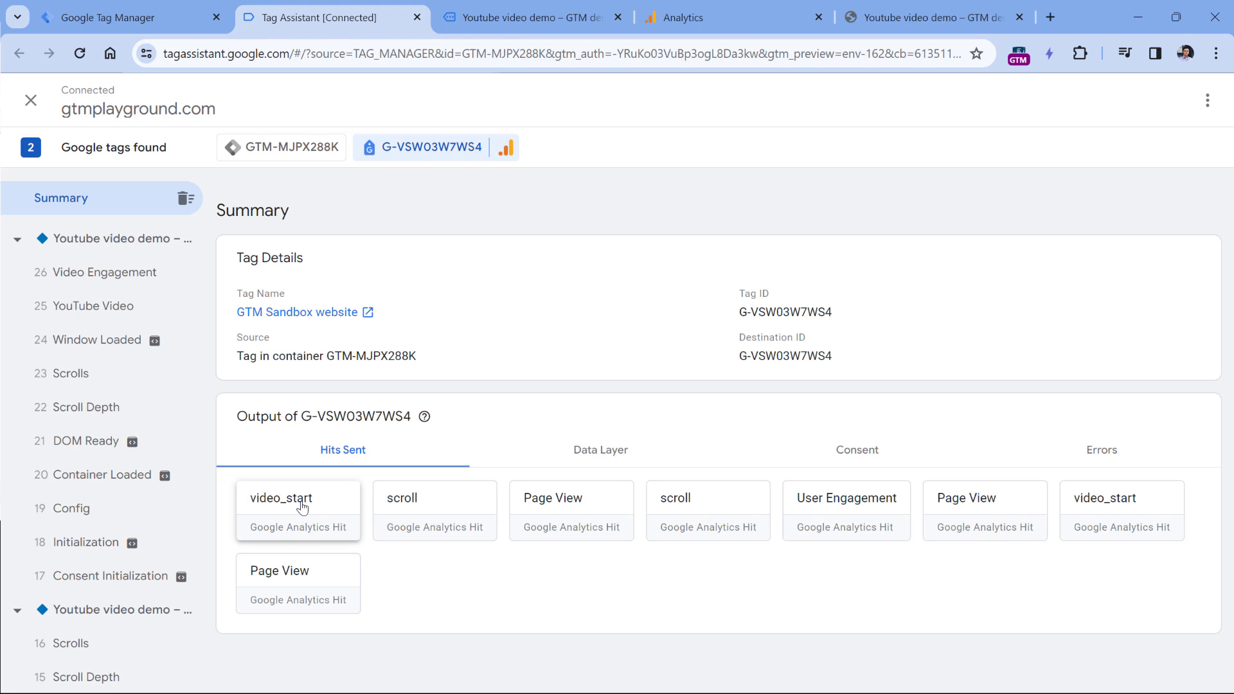
Step: Switch to Google Analytics, leave the web stream details, and open DebugView from the property's data display settings
{"action": "left_click", "coordinate": [725, 23]}
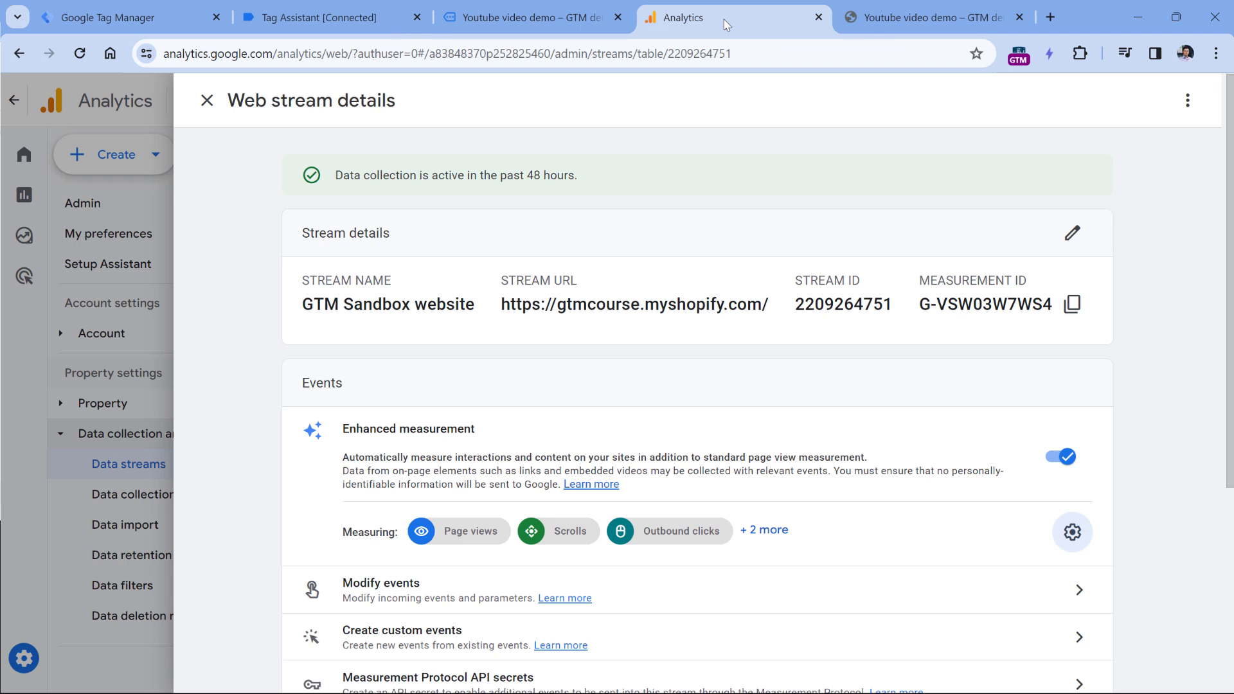
{"action": "left_click", "coordinate": [202, 100]}
{"action": "scroll", "coordinate": [133, 417], "scroll_direction": "down", "scroll_amount": 1}
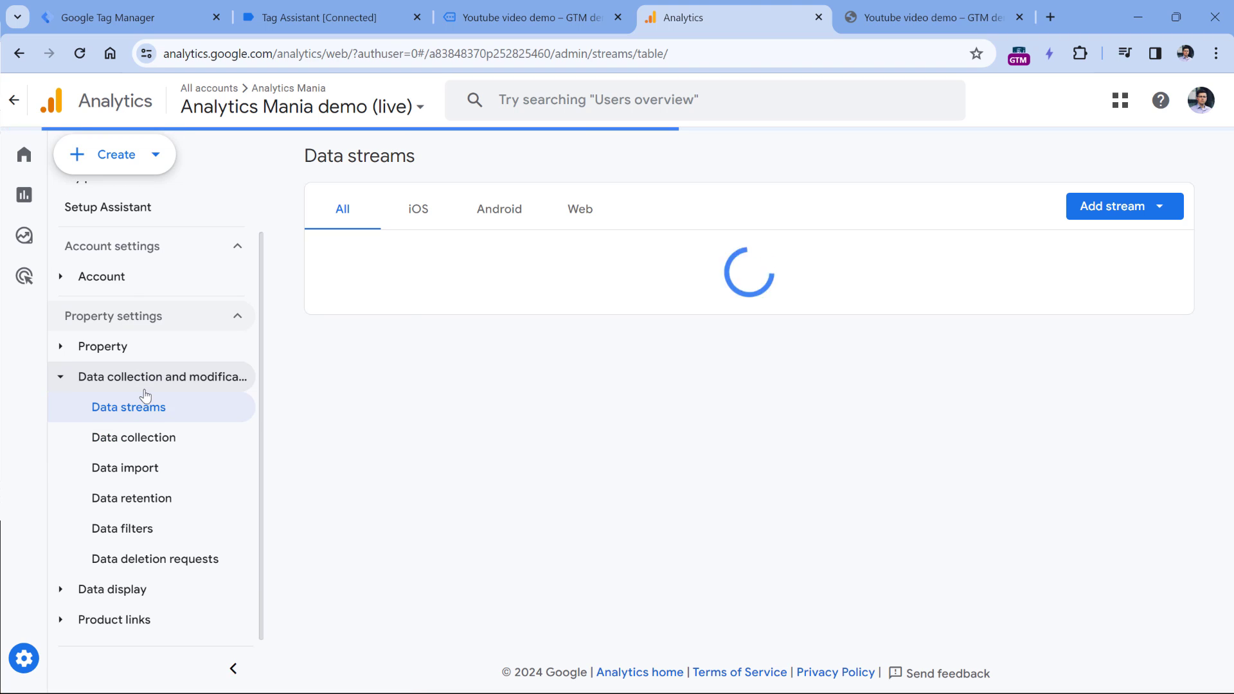
{"action": "left_click", "coordinate": [112, 586]}
{"action": "scroll", "coordinate": [129, 514], "scroll_direction": "down", "scroll_amount": 3}
{"action": "scroll", "coordinate": [130, 512], "scroll_direction": "down", "scroll_amount": 2}
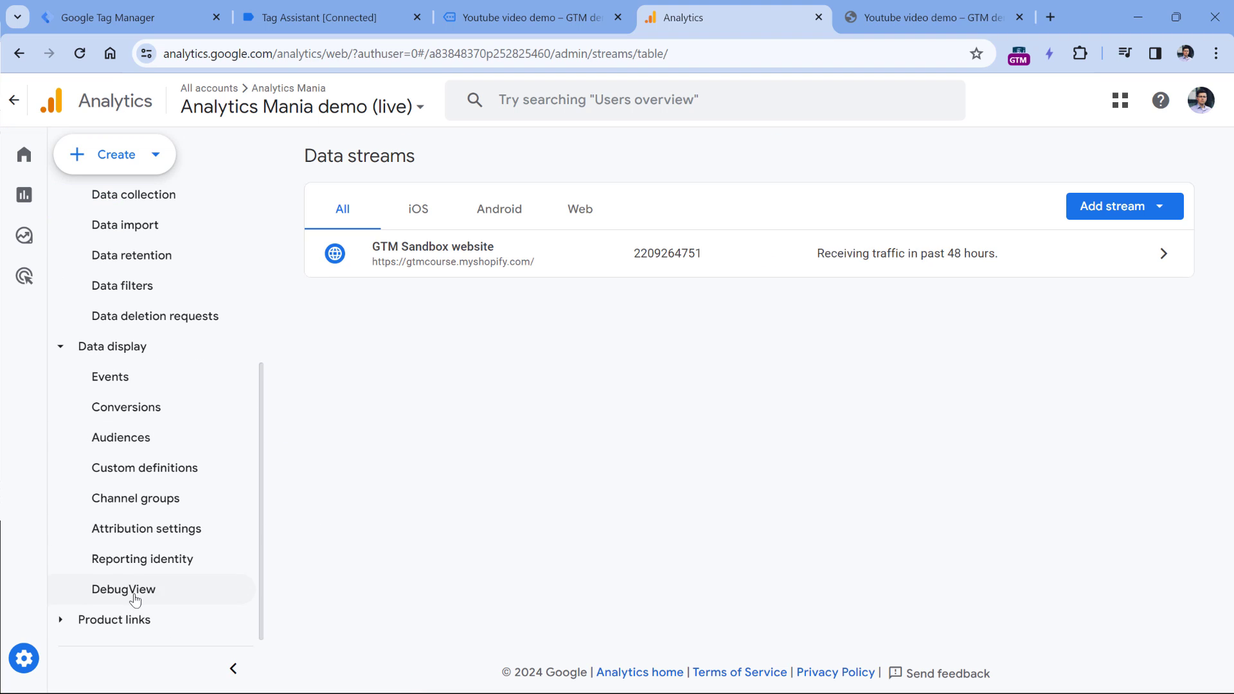
{"action": "left_click", "coordinate": [157, 584]}
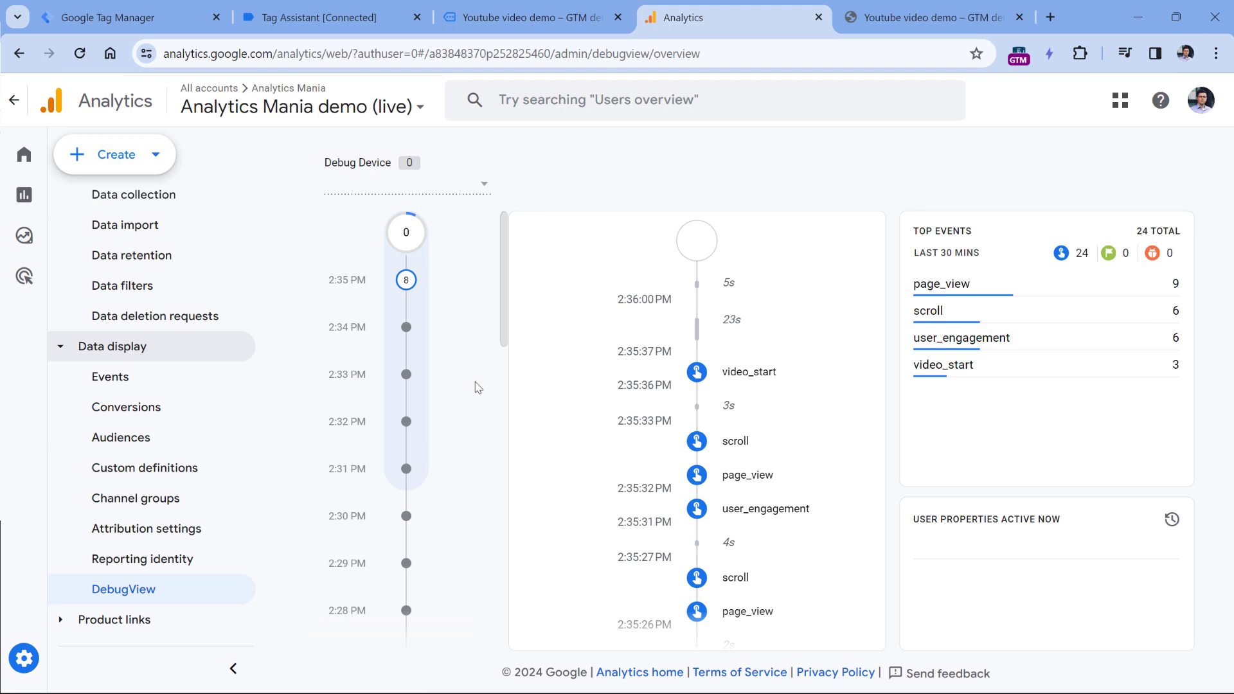
Step: Examine the video_start event's parameters in DebugView, checking the values of video_title and video_percent
{"action": "left_click", "coordinate": [749, 378]}
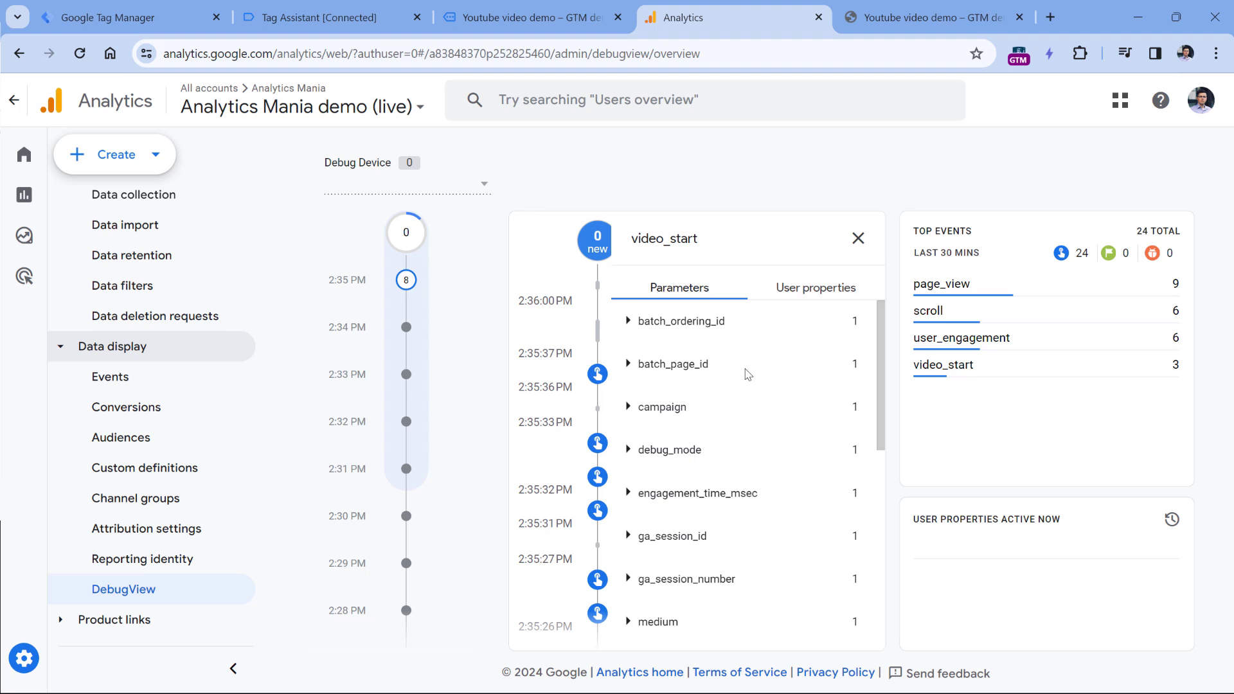
{"action": "scroll", "coordinate": [749, 378], "scroll_direction": "down", "scroll_amount": 5}
{"action": "scroll", "coordinate": [747, 374], "scroll_direction": "down", "scroll_amount": 2}
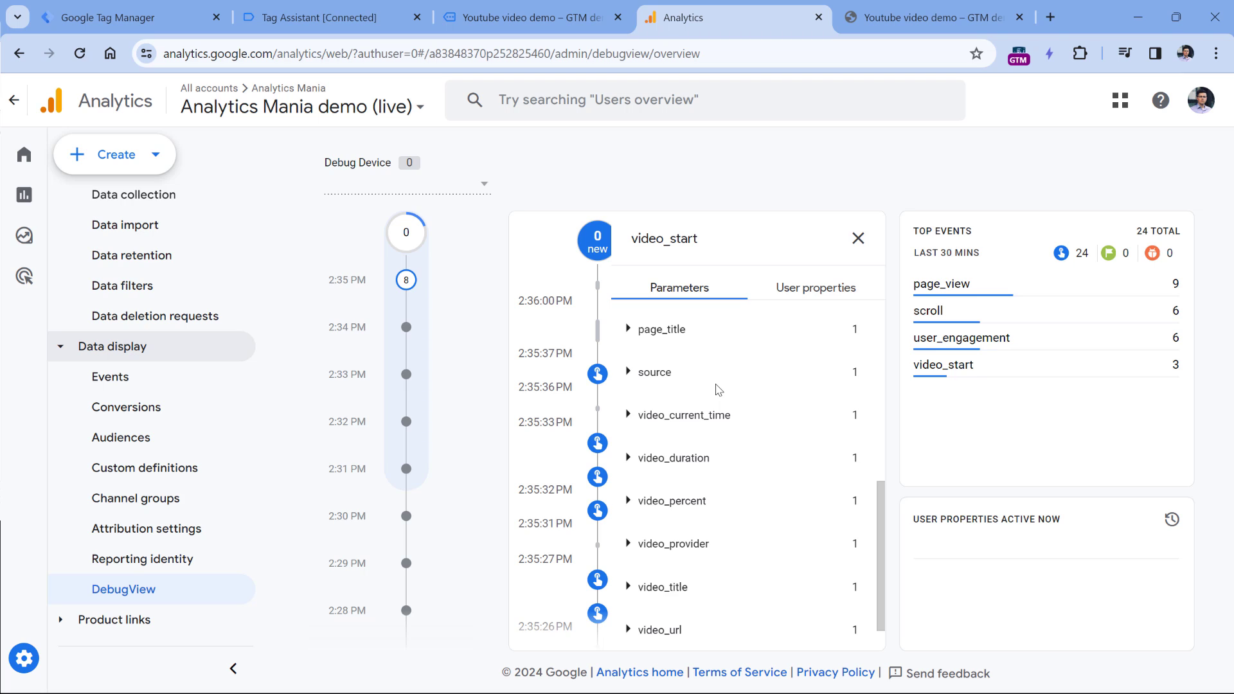
{"action": "left_click", "coordinate": [627, 591]}
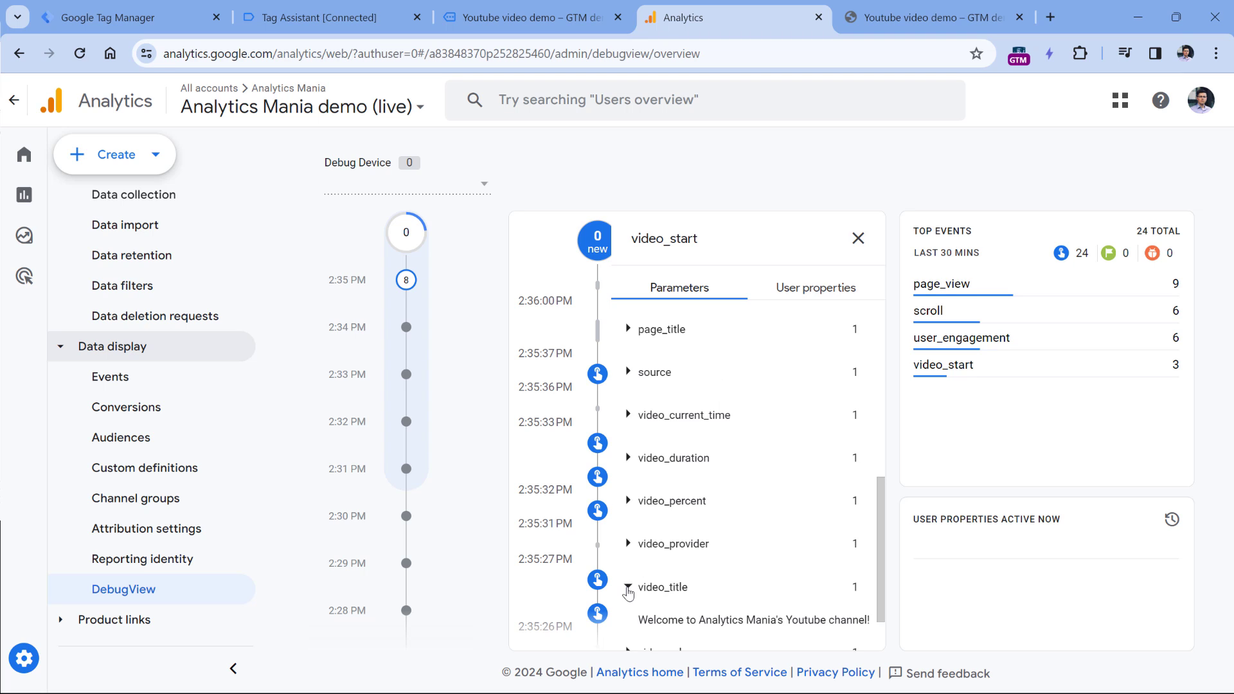
{"action": "left_click", "coordinate": [627, 589]}
{"action": "left_click", "coordinate": [628, 502]}
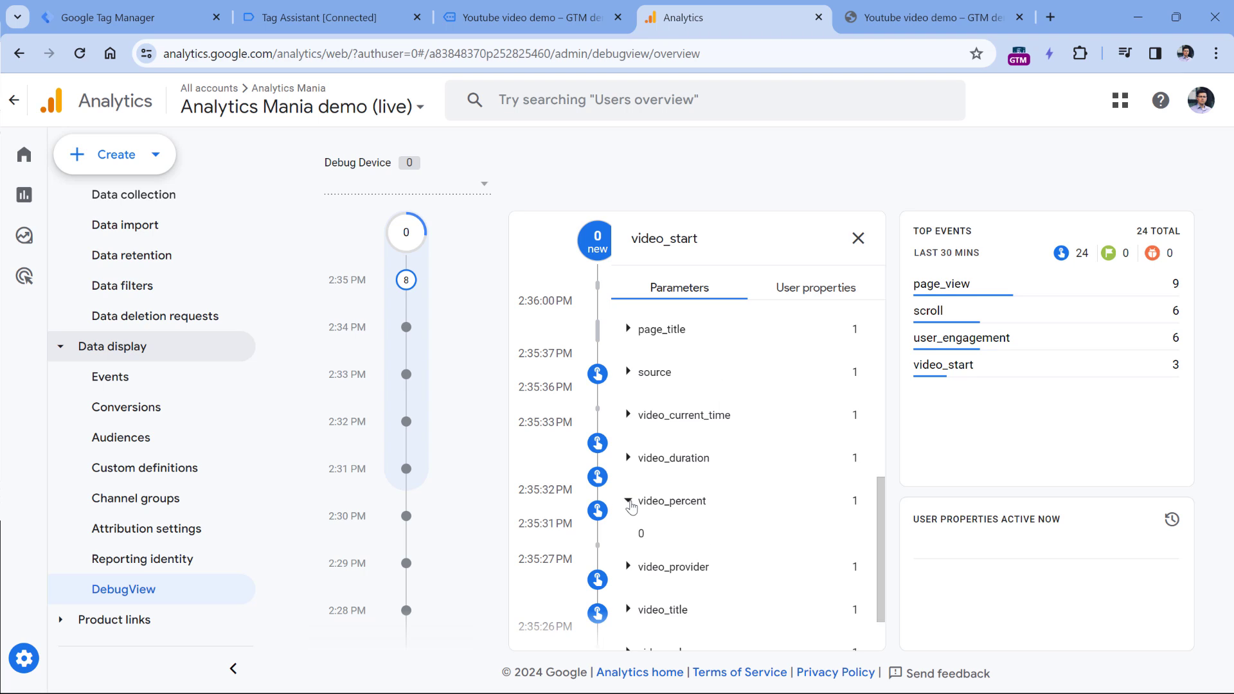
{"action": "left_click", "coordinate": [629, 503]}
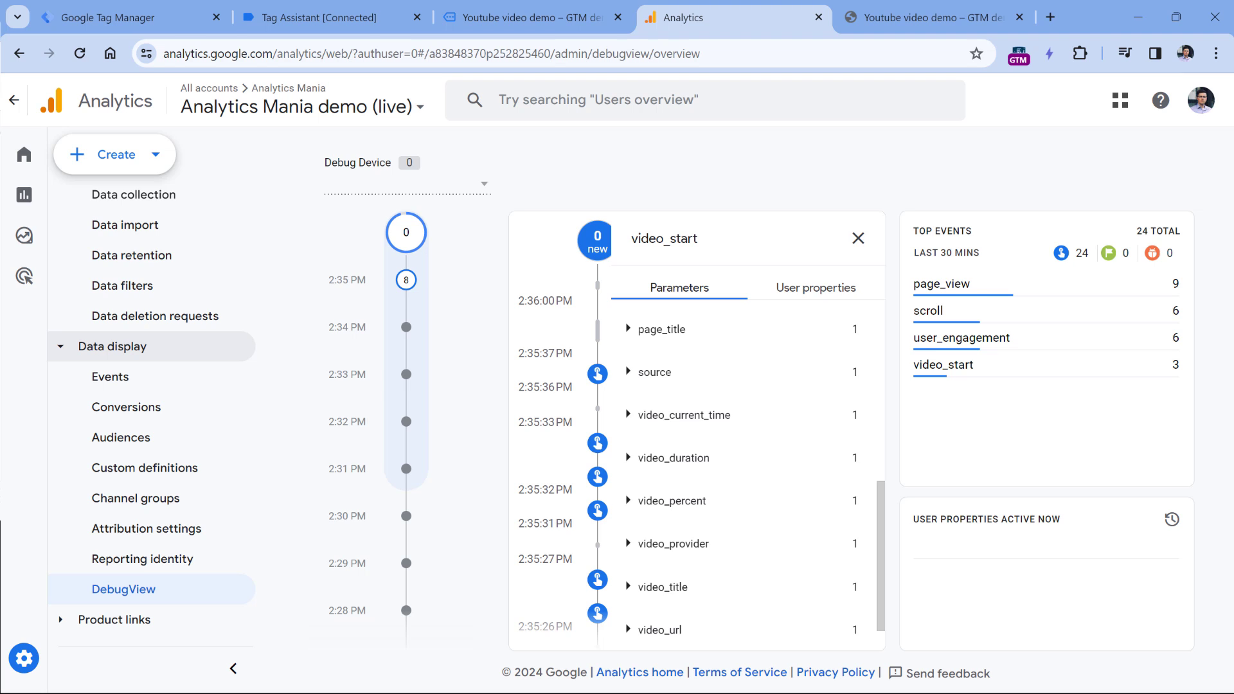
Step: Disable Video engagement in the GTM Sandbox website stream's Enhanced measurement settings and save the change
{"action": "mouse_move", "coordinate": [61, 658]}
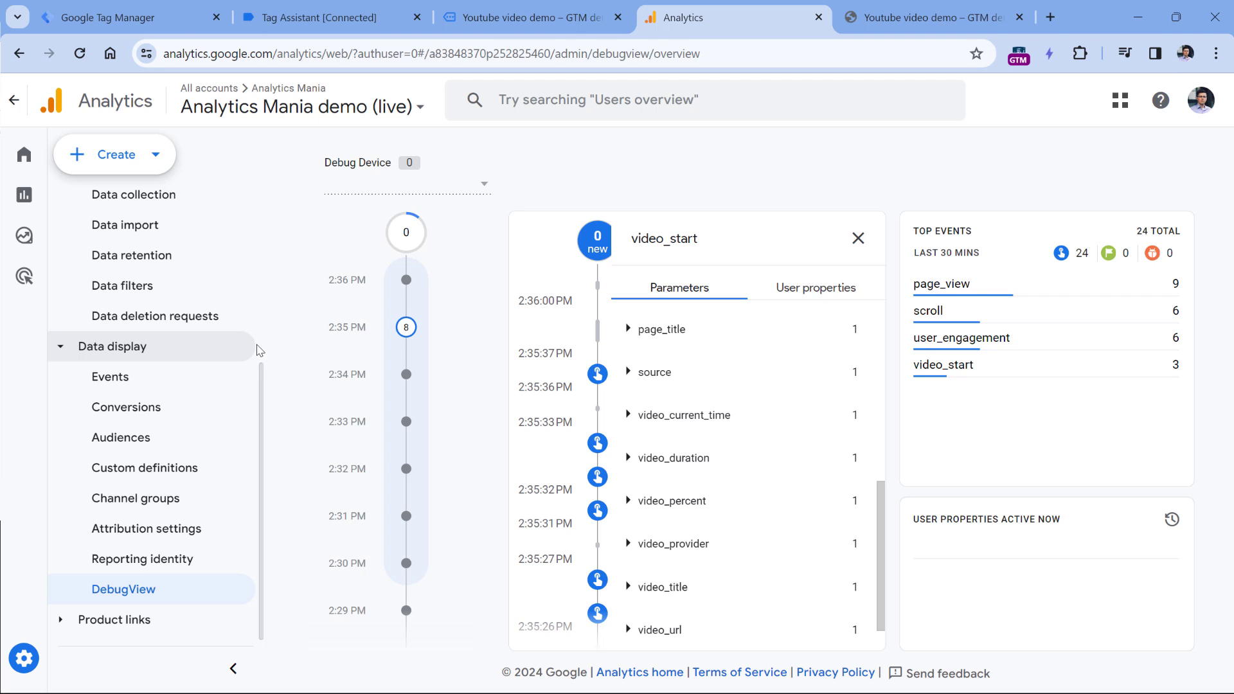
{"action": "scroll", "coordinate": [157, 326], "scroll_direction": "up", "scroll_amount": 2}
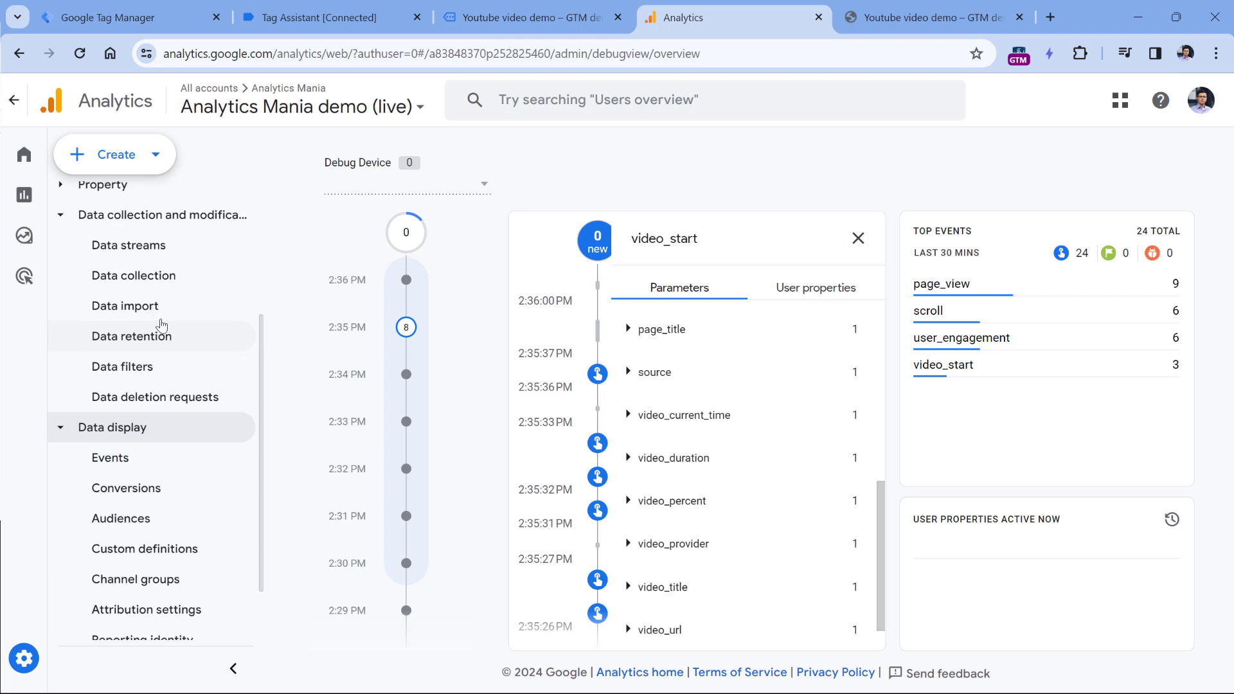
{"action": "left_click", "coordinate": [135, 256]}
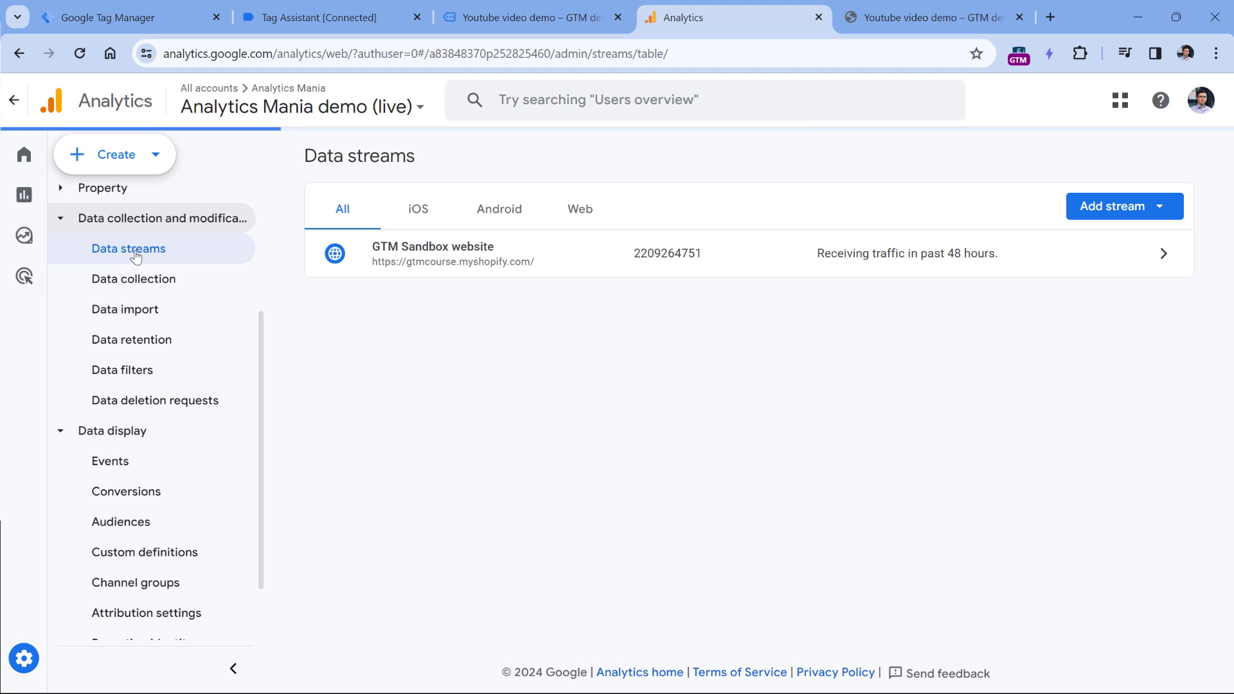
{"action": "left_click", "coordinate": [482, 259]}
{"action": "scroll", "coordinate": [619, 220], "scroll_direction": "down", "scroll_amount": 3}
{"action": "left_click", "coordinate": [1071, 361]}
{"action": "left_click", "coordinate": [1187, 593]}
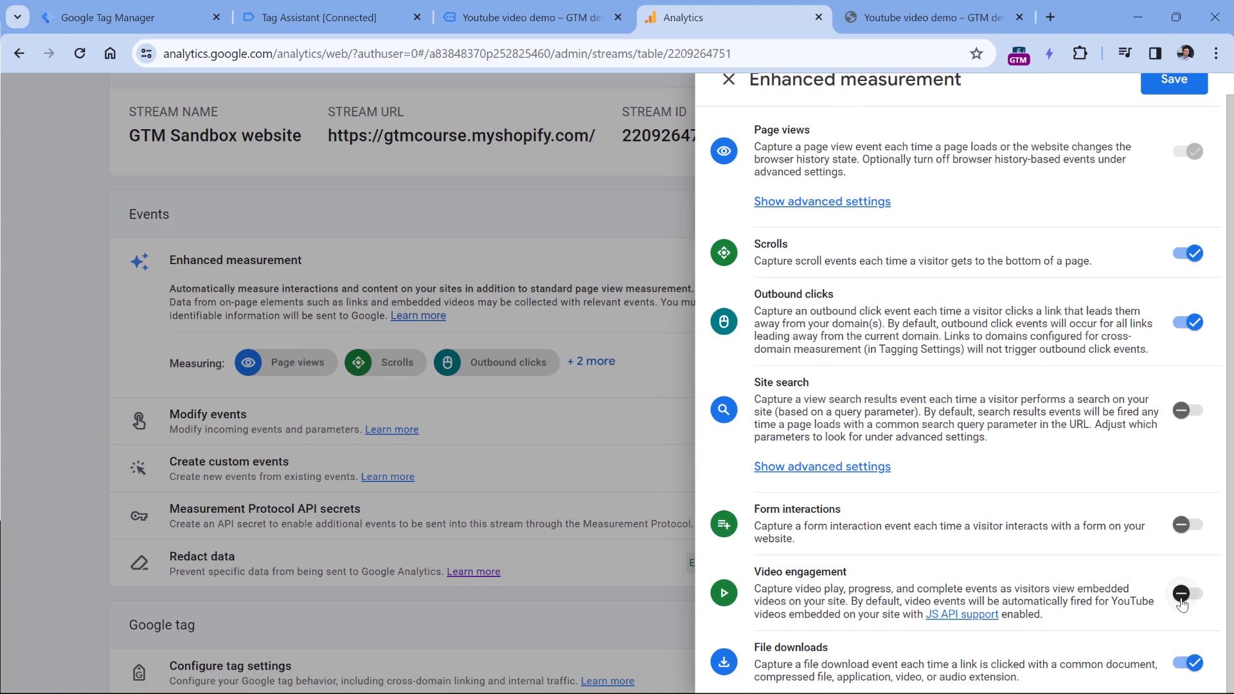
{"action": "left_click", "coordinate": [1175, 82]}
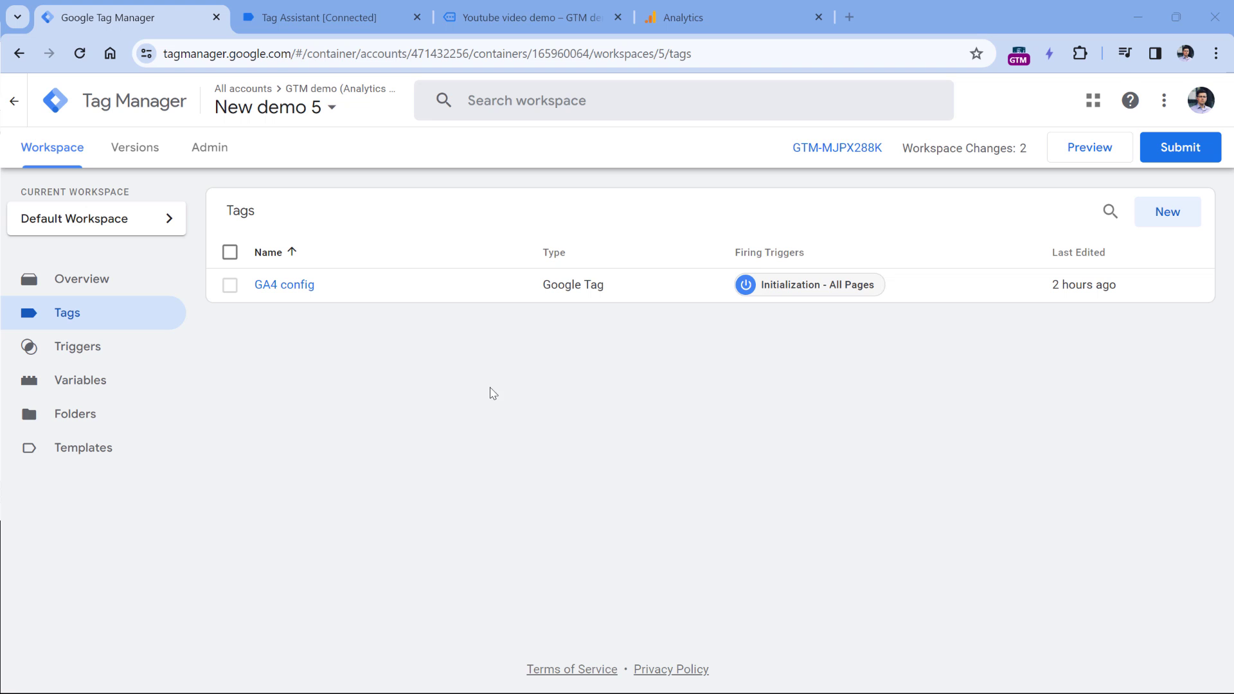
Step: Create a new trigger of type YouTube Video in the Google Tag Manager workspace
{"action": "left_click", "coordinate": [76, 347]}
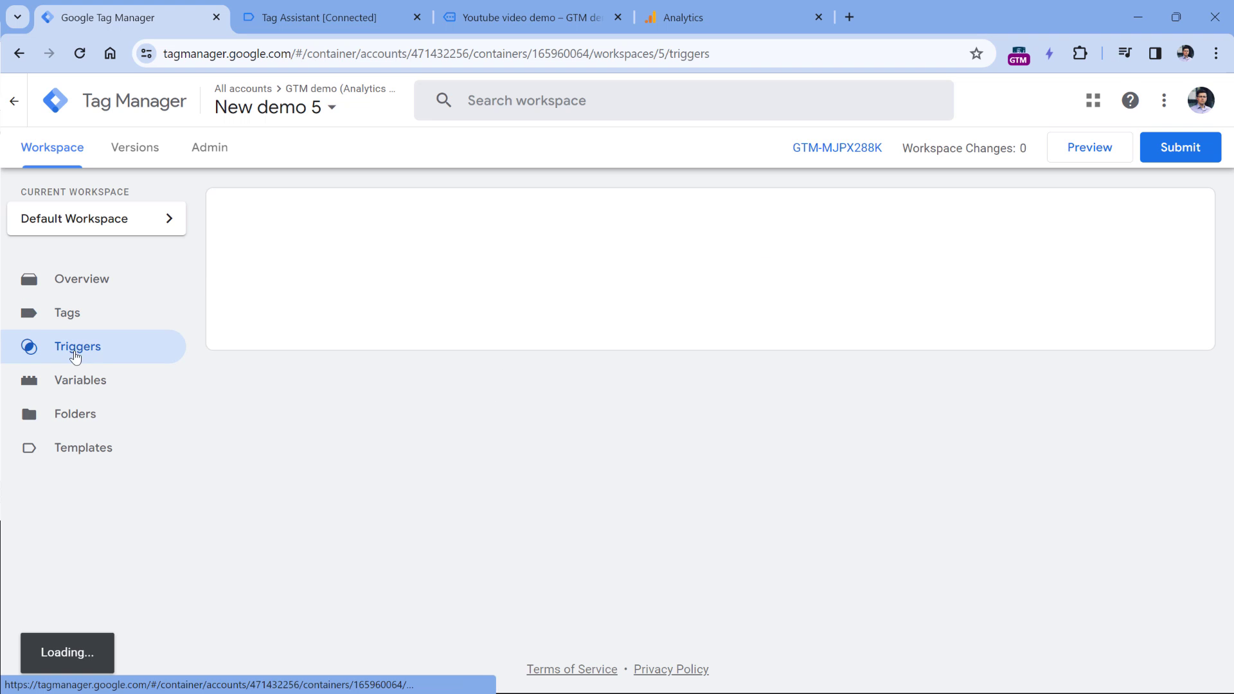
{"action": "left_click", "coordinate": [1167, 213]}
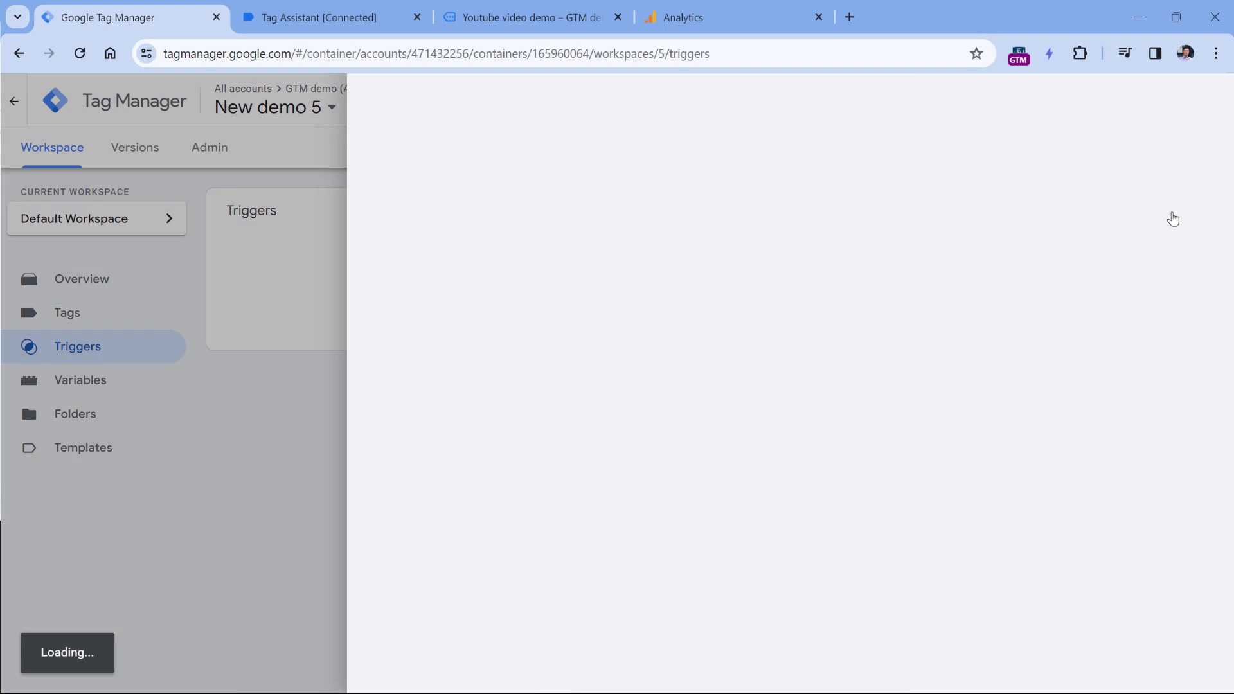
{"action": "left_click", "coordinate": [477, 257]}
{"action": "scroll", "coordinate": [934, 253], "scroll_direction": "down", "scroll_amount": 4}
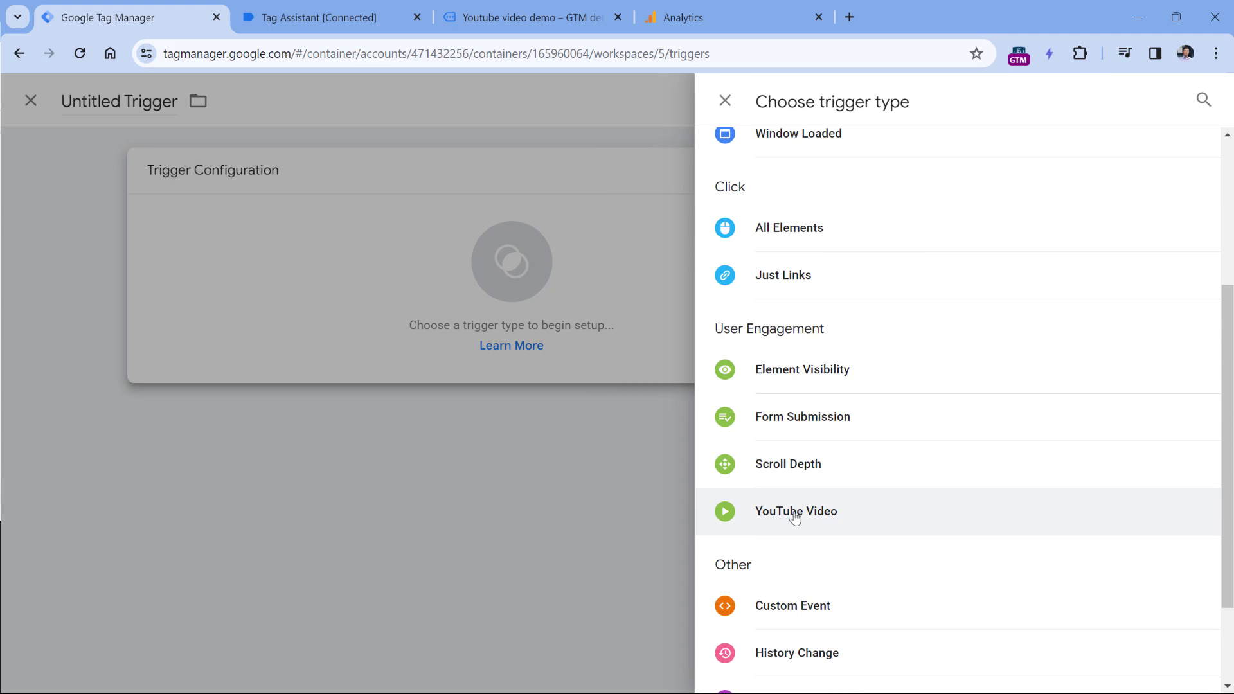
{"action": "left_click", "coordinate": [795, 512]}
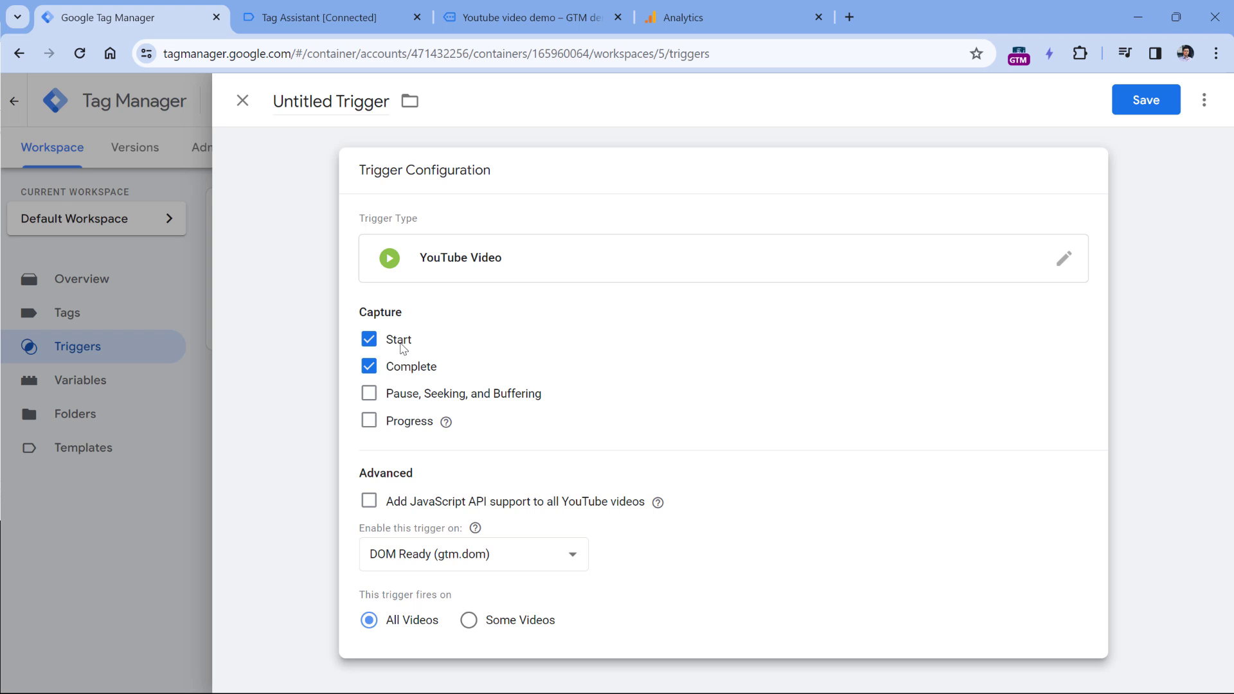
Step: Enable Progress capture for the YouTube Video trigger with percentage thresholds of 25,50,75,90
{"action": "left_click", "coordinate": [369, 425]}
{"action": "left_click", "coordinate": [496, 496]}
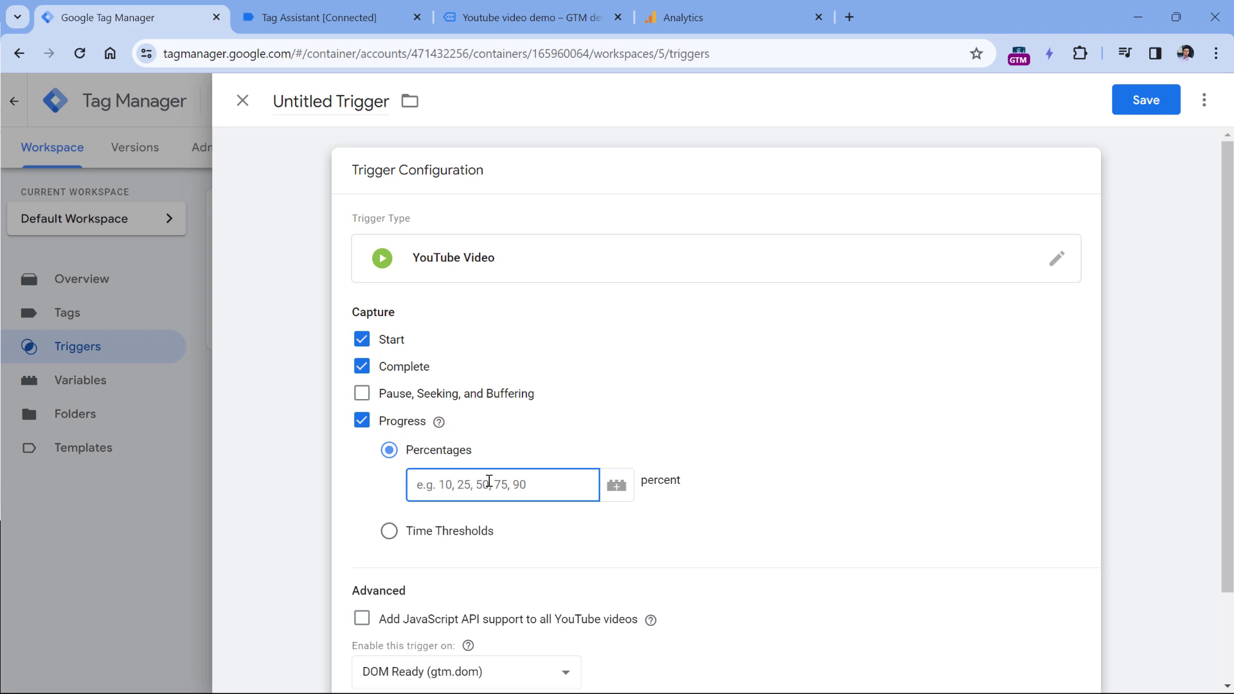
{"action": "type", "text": "25,50"}
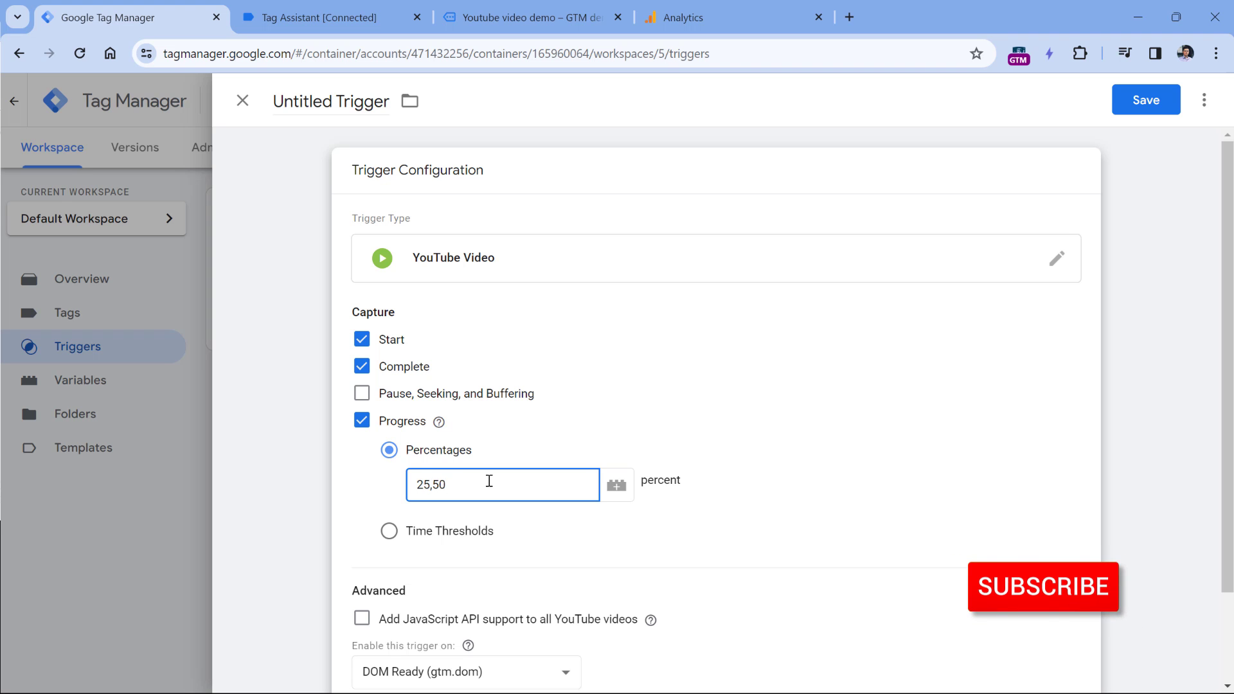
{"action": "type", "text": ",75,90"}
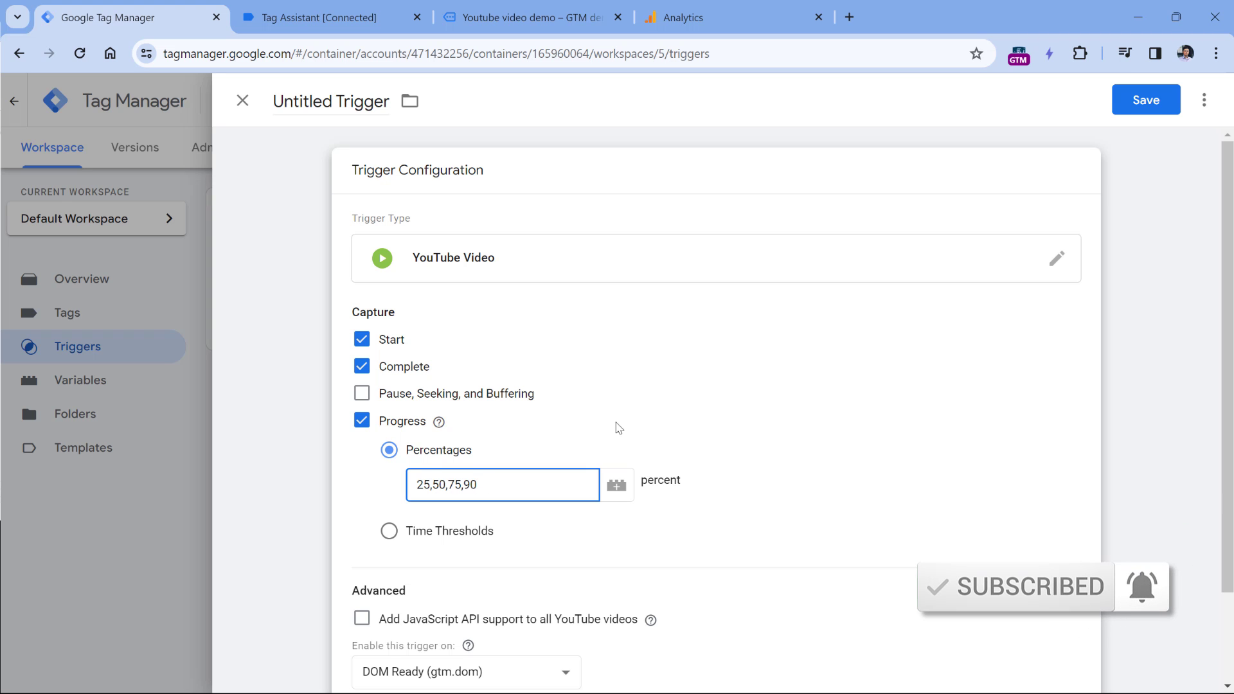
Step: Add a 5 percent progress threshold before 25,50,75,90 and enable JavaScript API support for all YouTube videos
{"action": "left_click", "coordinate": [408, 482]}
{"action": "type", "text": "5,"}
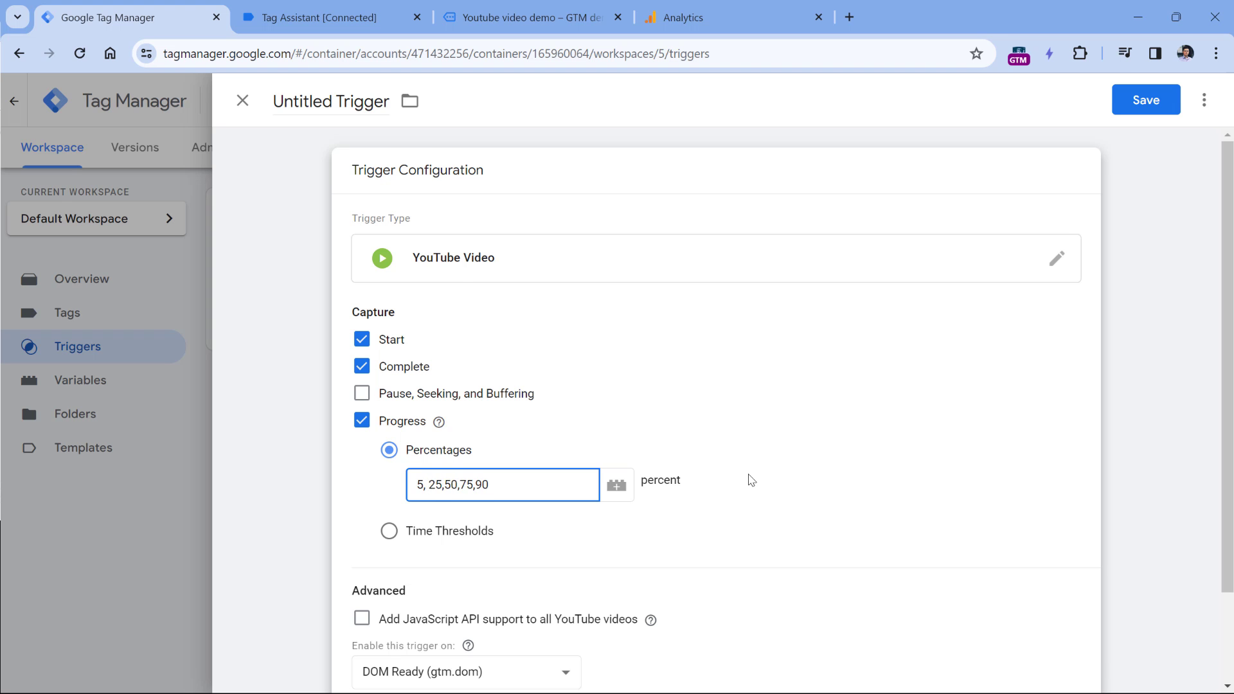
{"action": "scroll", "coordinate": [750, 480], "scroll_direction": "down", "scroll_amount": 2}
{"action": "left_click", "coordinate": [361, 511]}
{"action": "scroll", "coordinate": [463, 372], "scroll_direction": "up", "scroll_amount": 2}
{"action": "scroll", "coordinate": [403, 392], "scroll_direction": "down", "scroll_amount": 1}
{"action": "scroll", "coordinate": [402, 395], "scroll_direction": "down", "scroll_amount": 1}
{"action": "scroll", "coordinate": [421, 366], "scroll_direction": "up", "scroll_amount": 2}
Step: Name the YouTube Video trigger "Youtube" and save it
{"action": "left_click", "coordinate": [324, 97]}
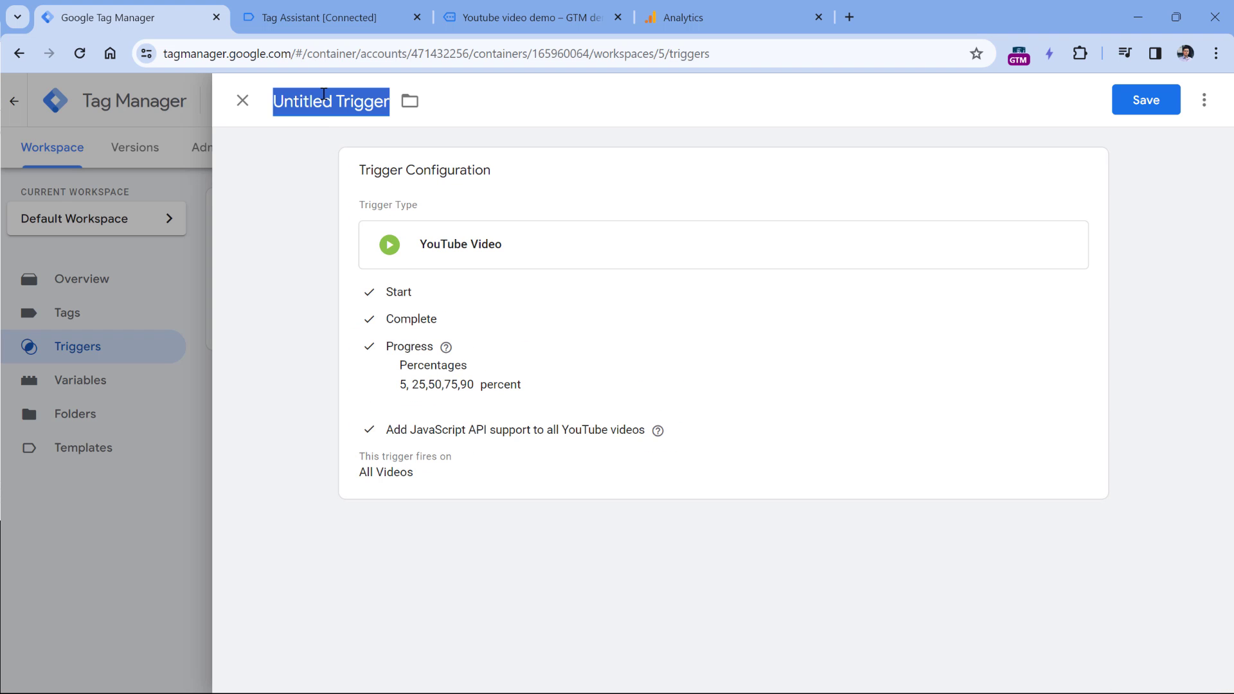
{"action": "type", "text": "Youtube"}
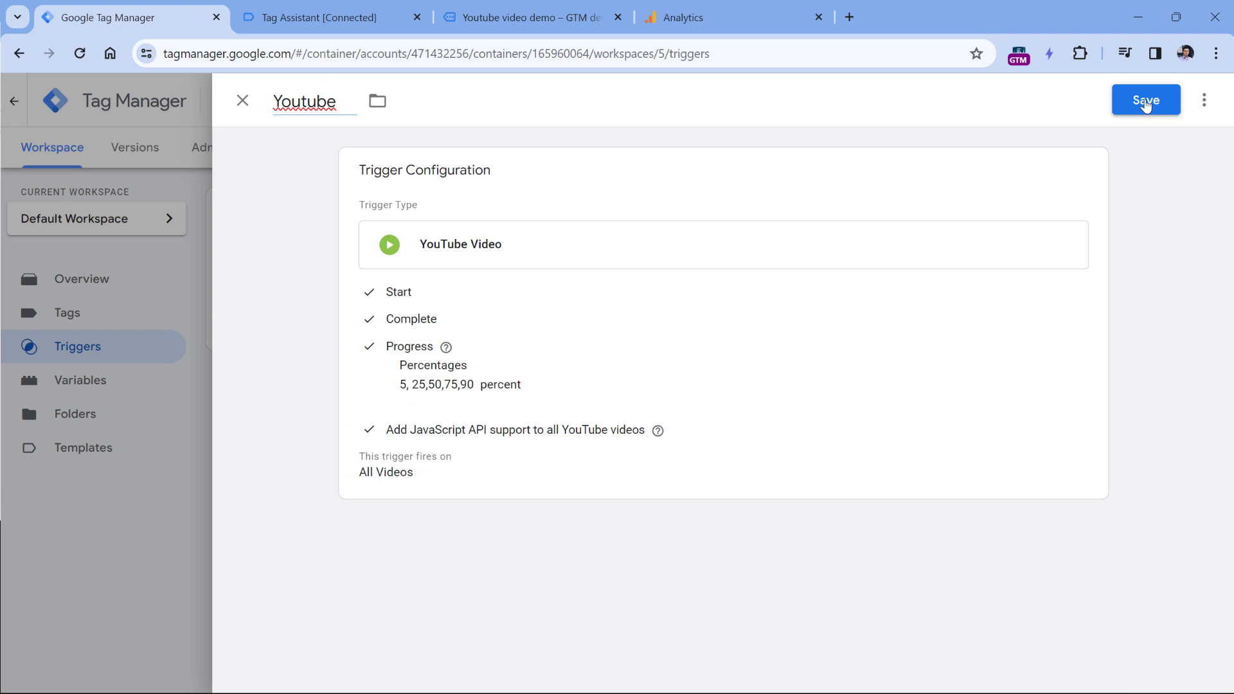
{"action": "left_click", "coordinate": [1146, 100]}
Step: Preview the container, play the embedded video on the Youtube video demo page for a few seconds and pause it
{"action": "left_click", "coordinate": [1088, 149]}
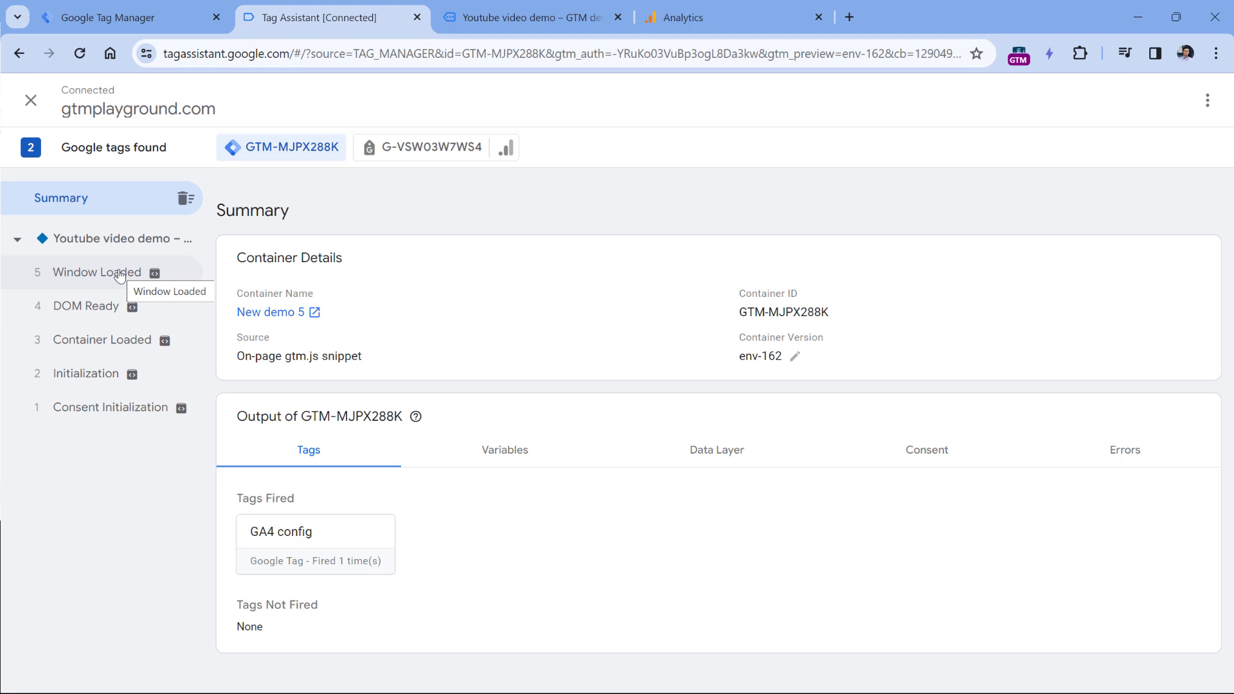
{"action": "left_click", "coordinate": [527, 18]}
{"action": "scroll", "coordinate": [739, 270], "scroll_direction": "down", "scroll_amount": 2}
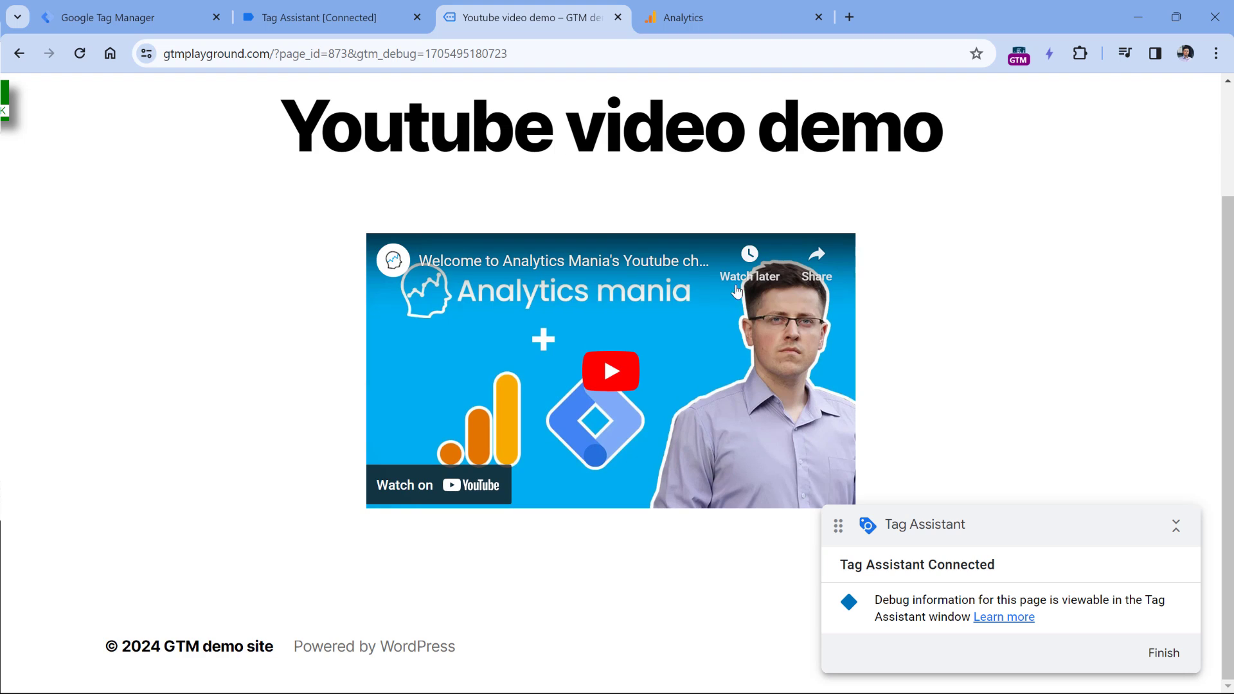
{"action": "left_click", "coordinate": [611, 371]}
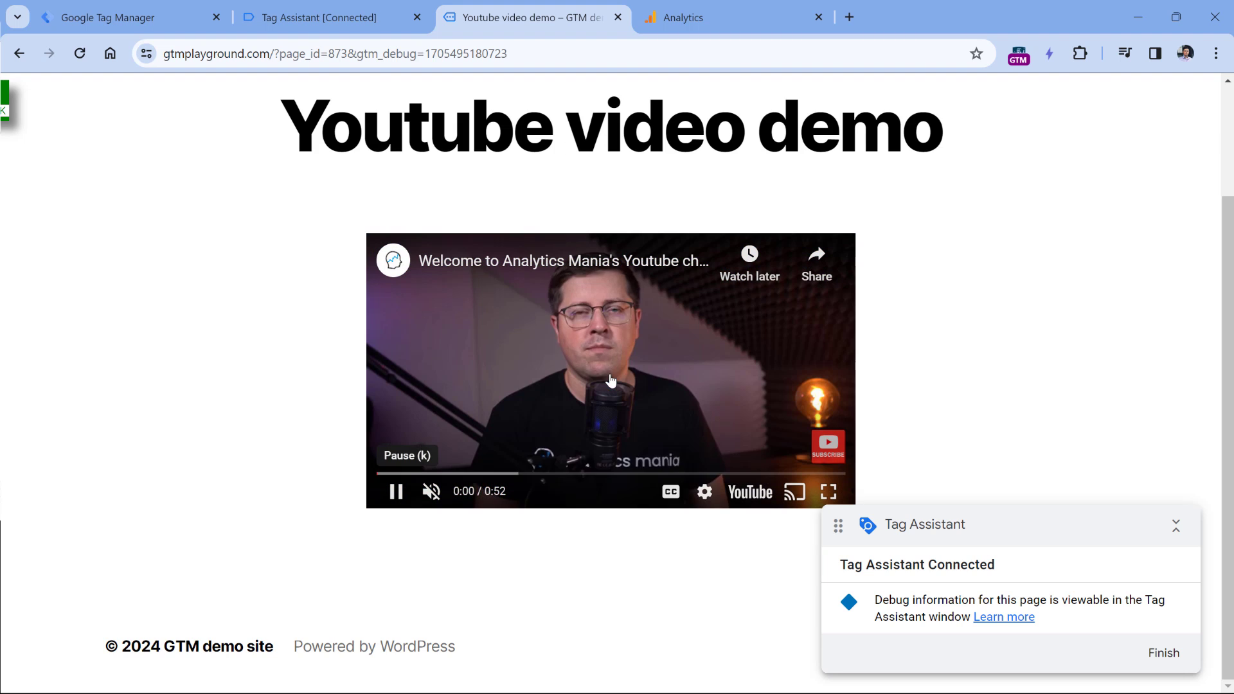
{"action": "left_click_drag", "start_coordinate": [415, 475], "coordinate": [402, 488]}
{"action": "left_click", "coordinate": [396, 498]}
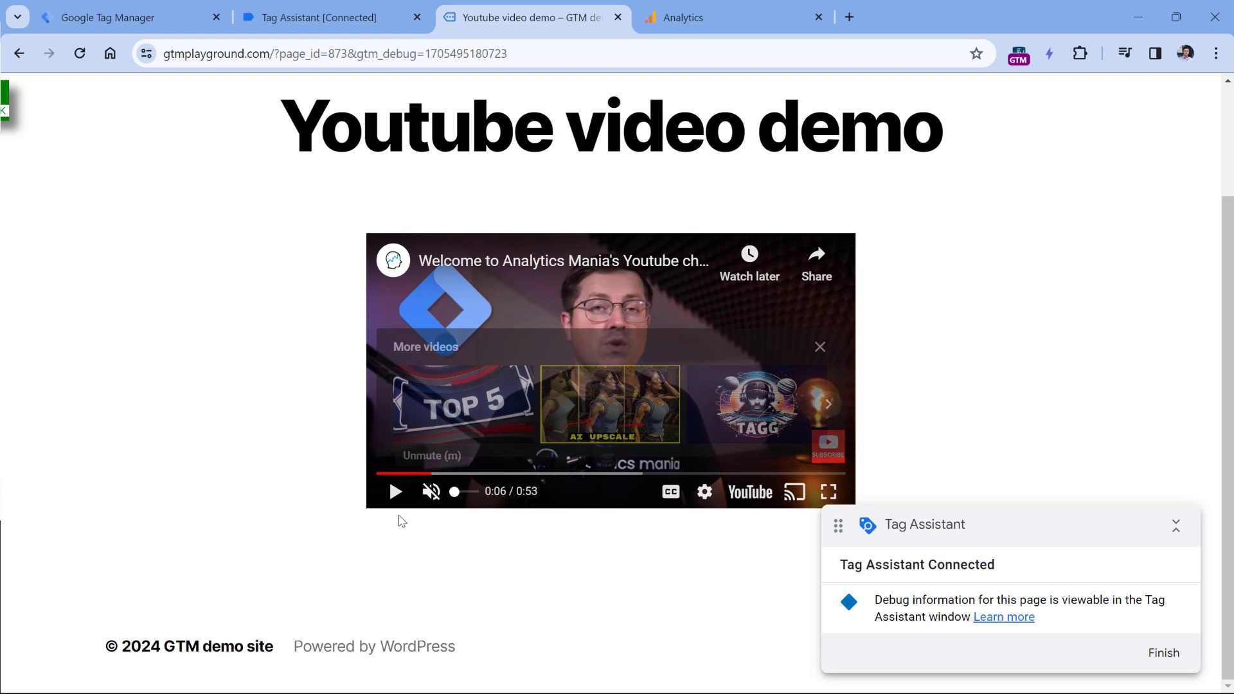
Step: Examine the data layer push of the first YouTube Video event in Tag Assistant, checking videoTitle, videoStatus and videoPercent
{"action": "left_click", "coordinate": [316, 9]}
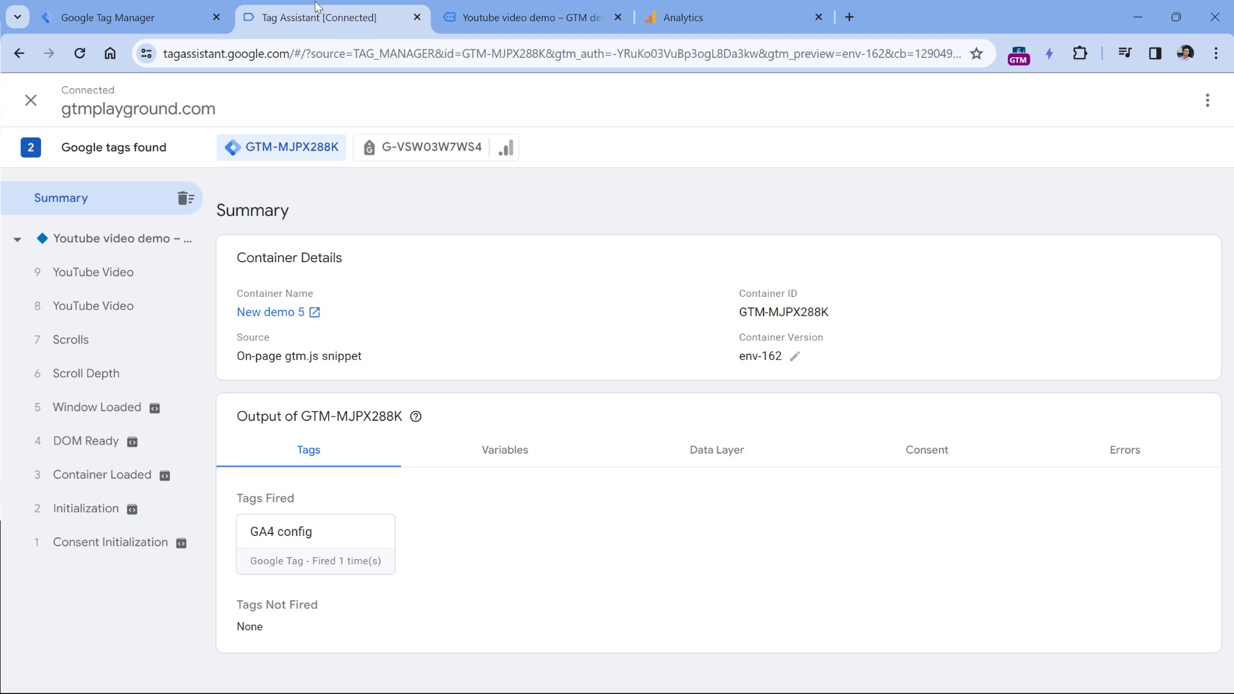
{"action": "left_click", "coordinate": [98, 307]}
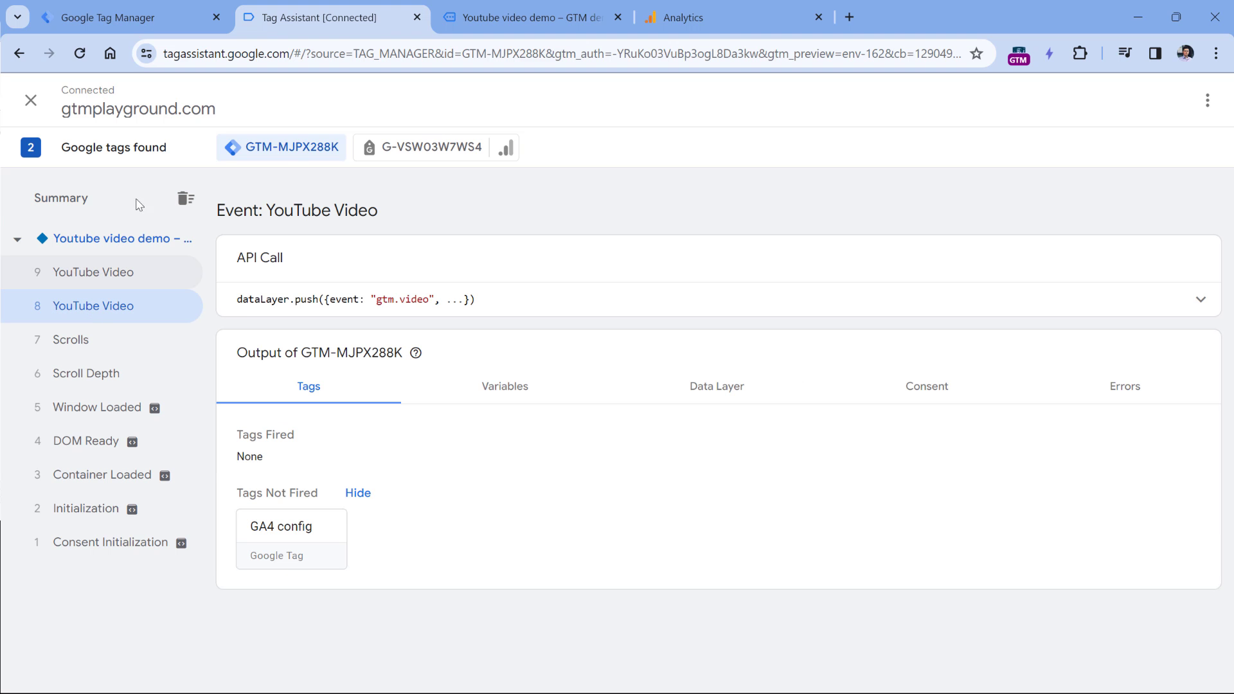
{"action": "left_click", "coordinate": [540, 295]}
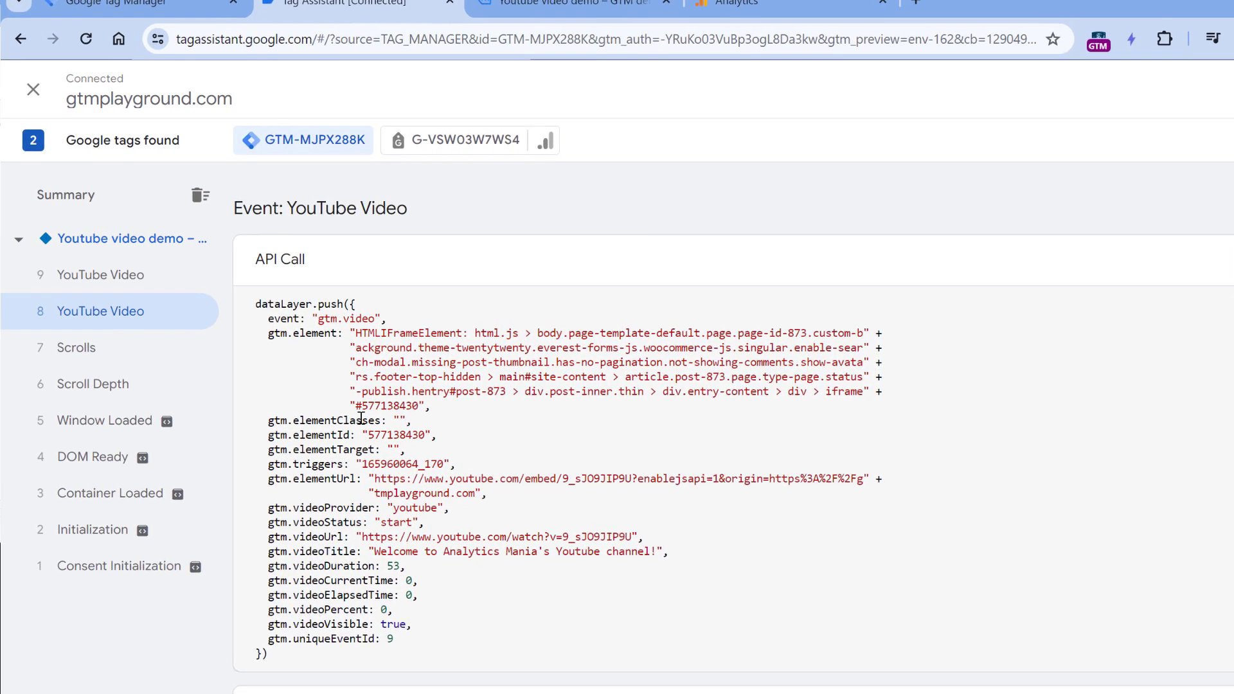
{"action": "scroll", "coordinate": [357, 416], "scroll_direction": "down", "scroll_amount": 3}
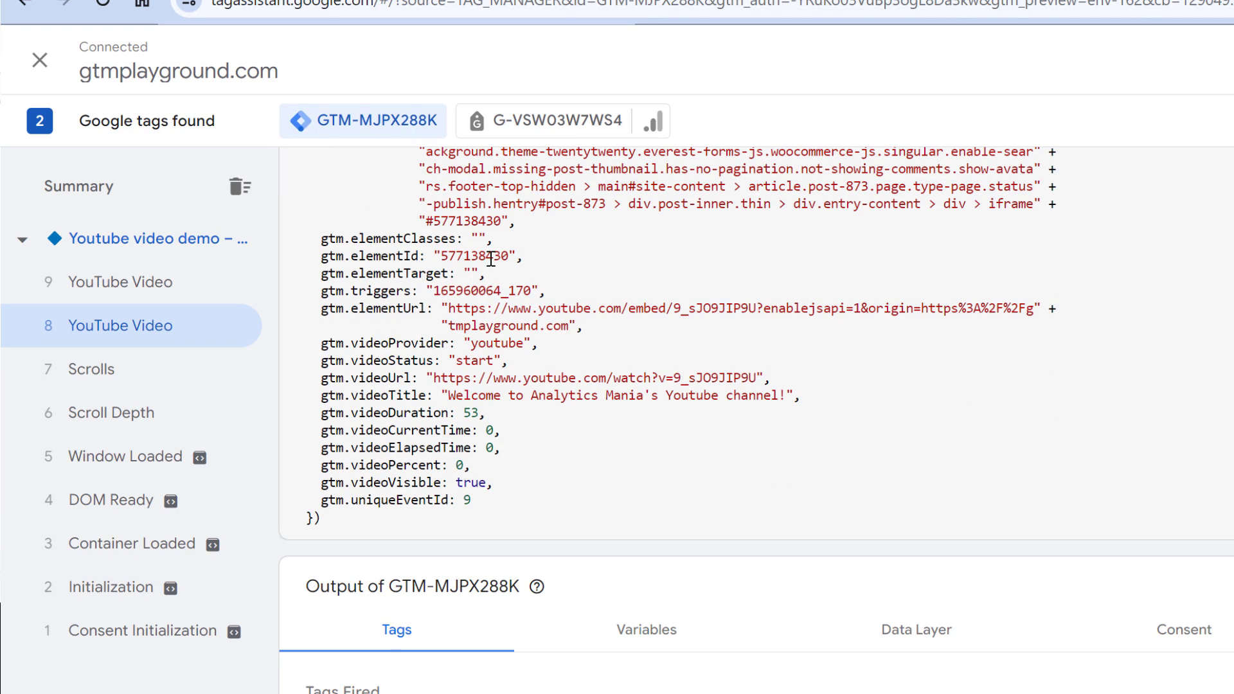
{"action": "left_click_drag", "start_coordinate": [448, 395], "coordinate": [765, 393]}
{"action": "double_click", "coordinate": [474, 361]}
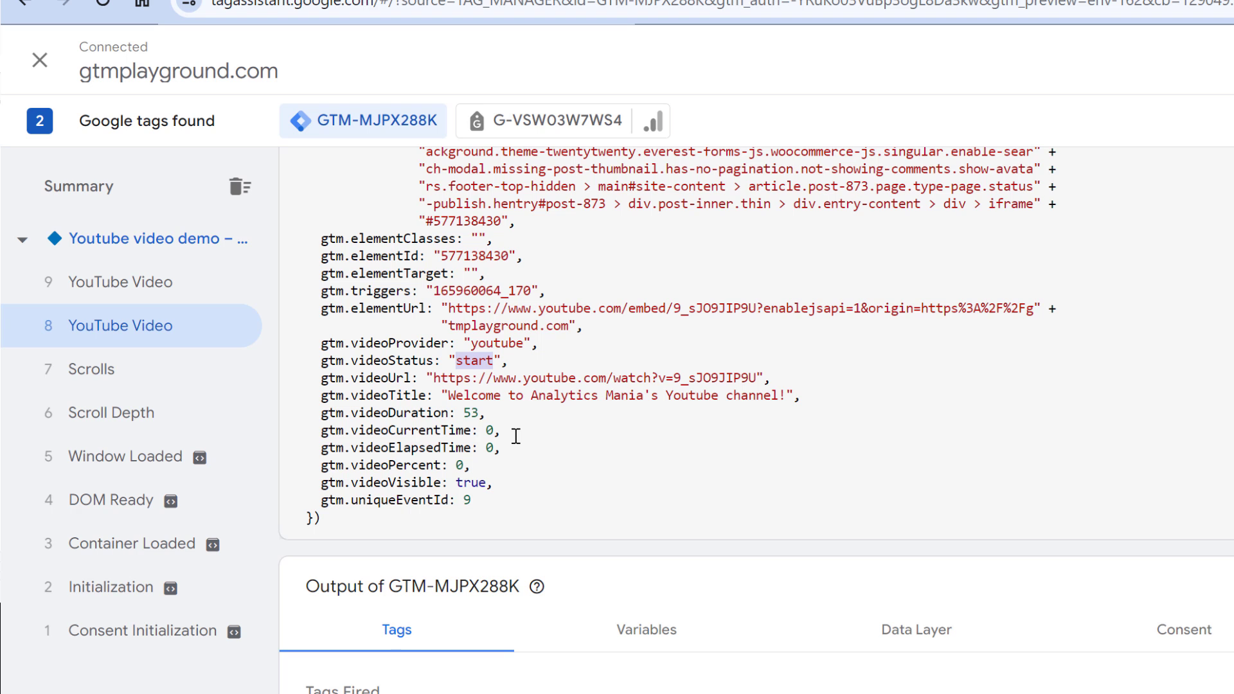
{"action": "left_click_drag", "start_coordinate": [358, 466], "coordinate": [477, 466]}
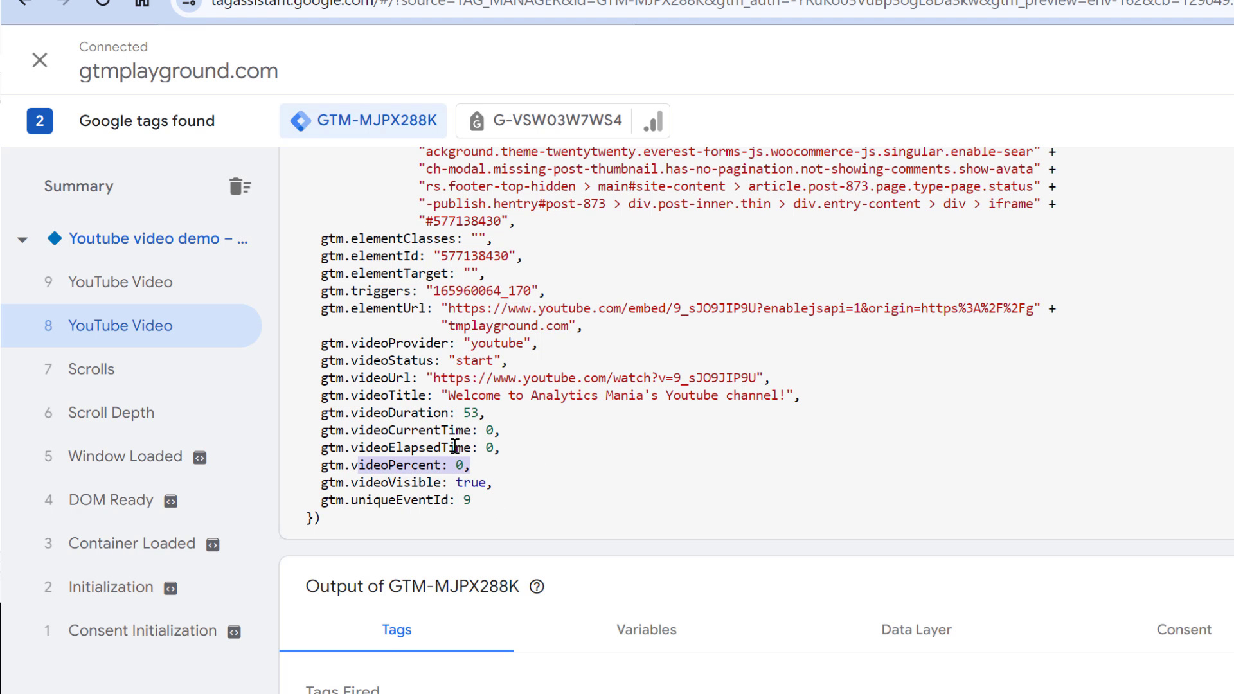
Step: Examine the data layer push of the second YouTube Video event, checking its videoStatus and videoPercent
{"action": "left_click", "coordinate": [122, 285]}
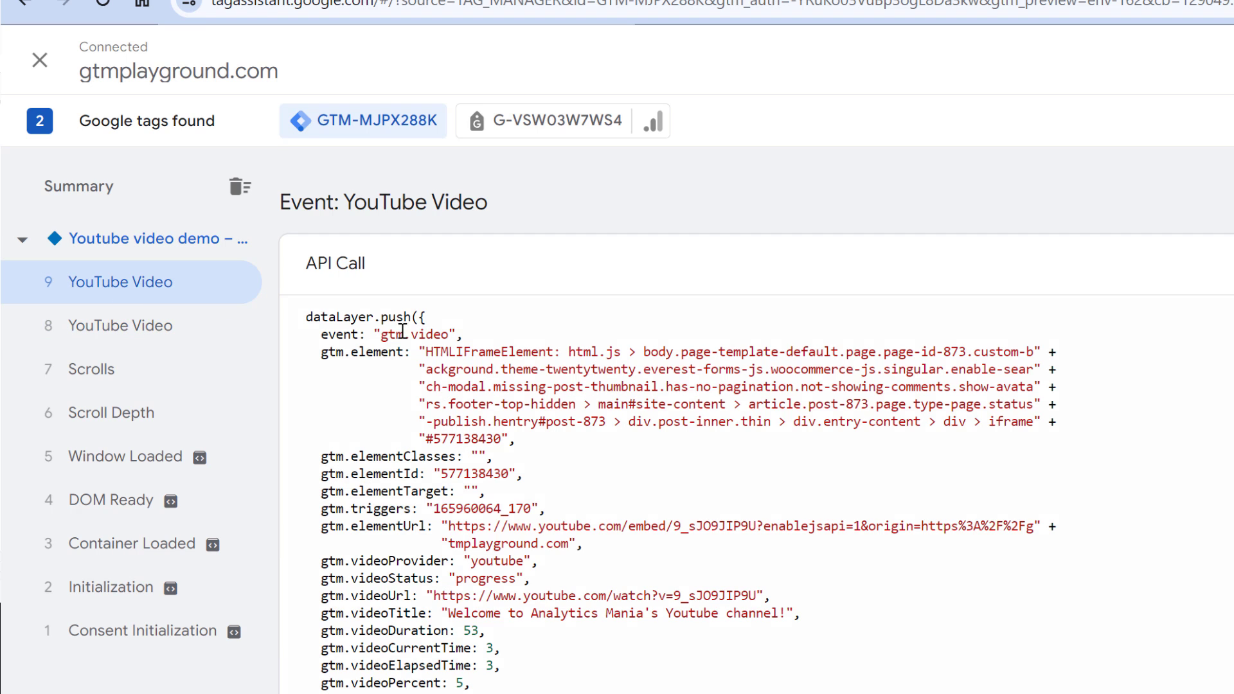
{"action": "scroll", "coordinate": [482, 469], "scroll_direction": "down", "scroll_amount": 2}
{"action": "double_click", "coordinate": [485, 469]}
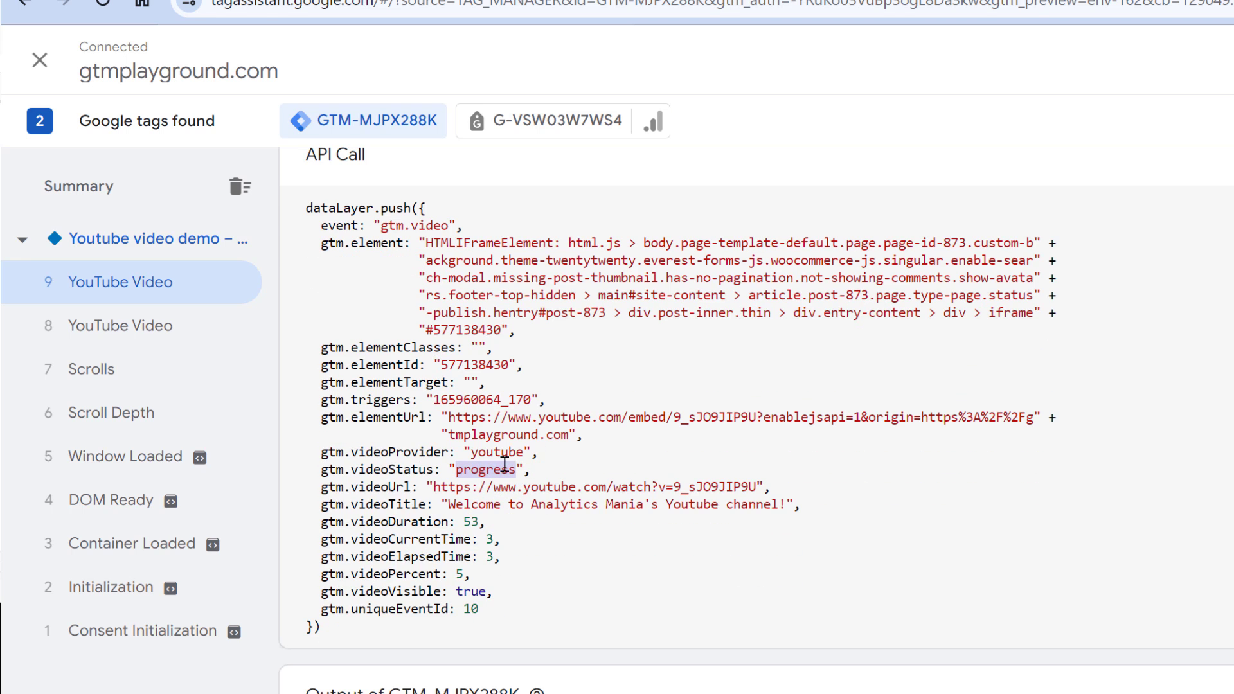
{"action": "double_click", "coordinate": [457, 573]}
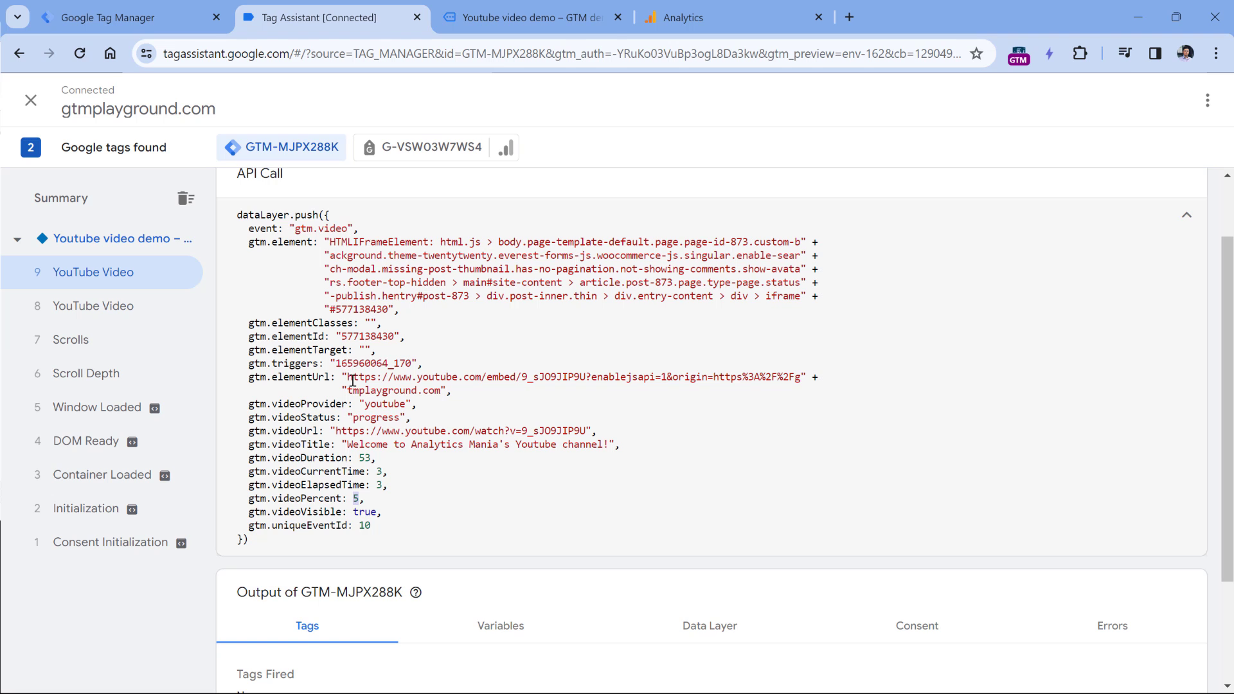
{"action": "scroll", "coordinate": [337, 368], "scroll_direction": "down", "scroll_amount": 2}
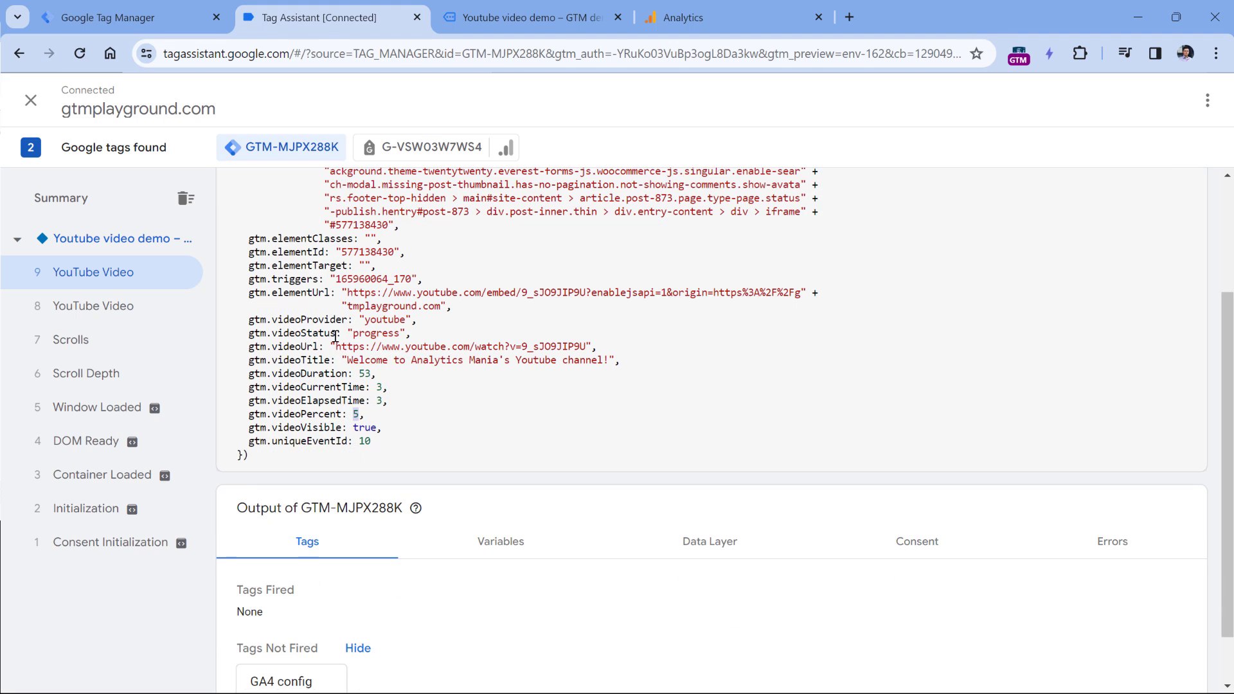
{"action": "scroll", "coordinate": [336, 336], "scroll_direction": "down", "scroll_amount": 1}
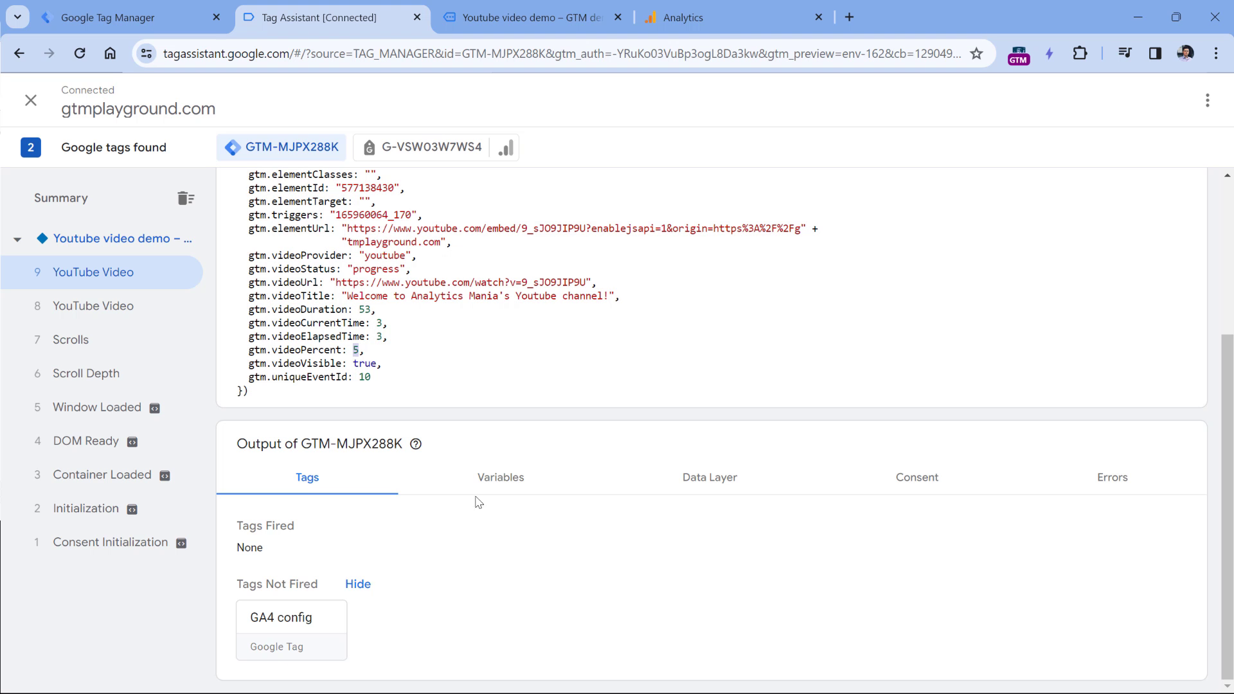
Step: Review the variable values of the second YouTube Video event, focusing on the built-in video variables
{"action": "left_click", "coordinate": [501, 477]}
{"action": "scroll", "coordinate": [498, 444], "scroll_direction": "down", "scroll_amount": 8}
{"action": "scroll", "coordinate": [494, 424], "scroll_direction": "down", "scroll_amount": 6}
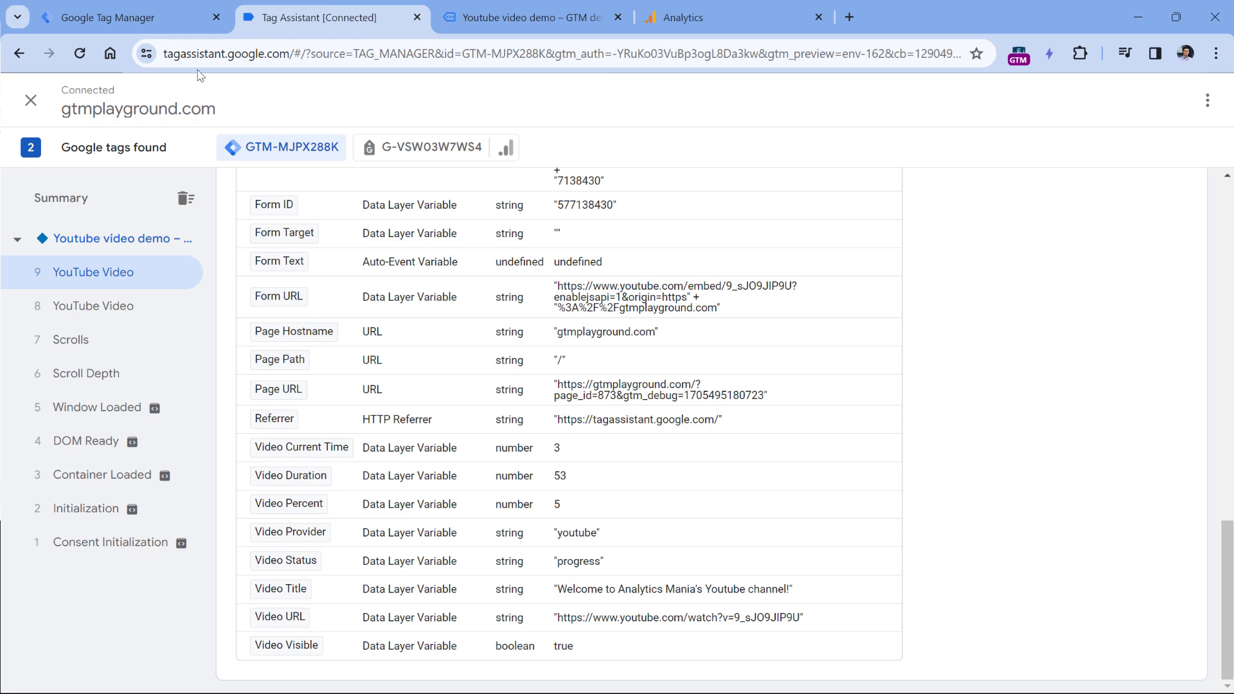
Step: Check in Google Tag Manager's built-in variable configuration that all Videos variables are enabled, and compare them with the variables listed in Tag Assistant
{"action": "left_click", "coordinate": [128, 19]}
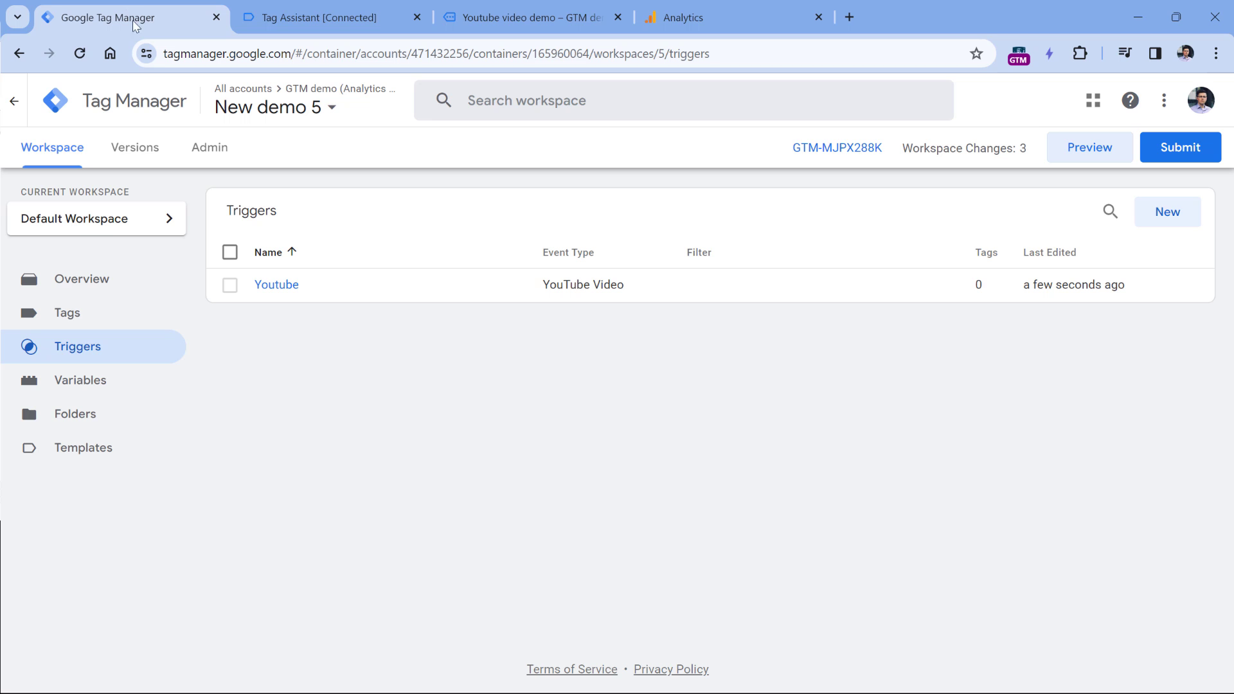
{"action": "left_click", "coordinate": [87, 381]}
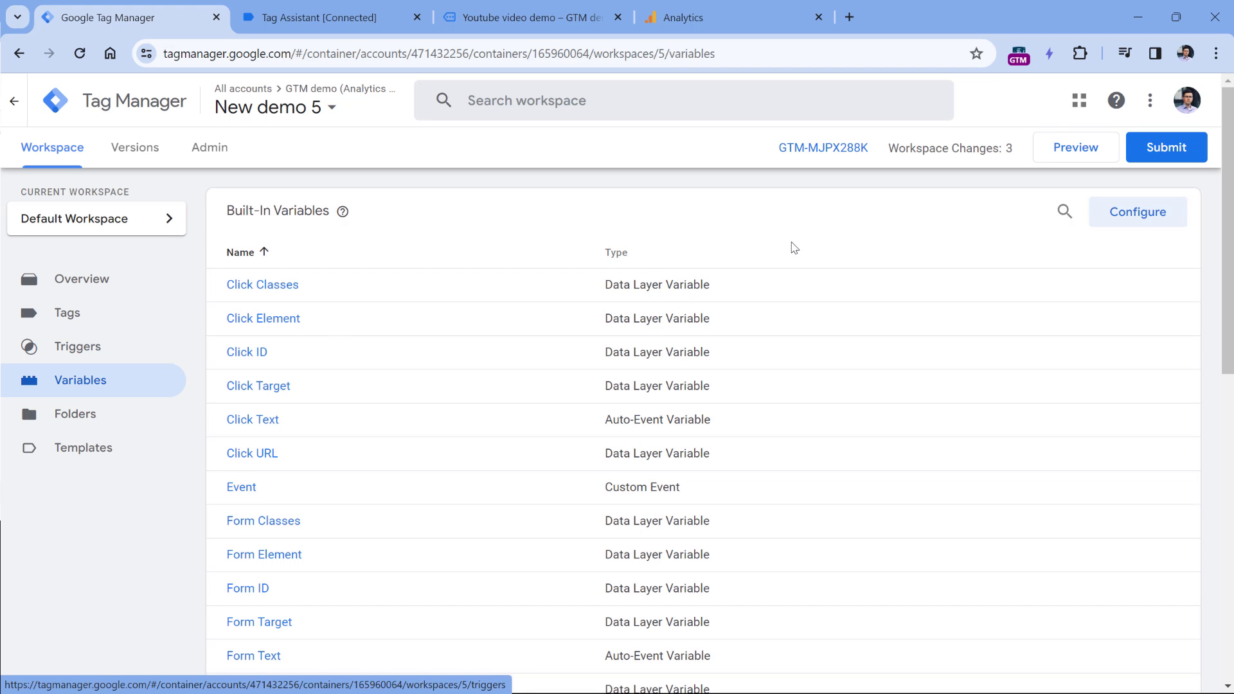
{"action": "left_click", "coordinate": [1143, 213]}
{"action": "scroll", "coordinate": [833, 251], "scroll_direction": "down", "scroll_amount": 18}
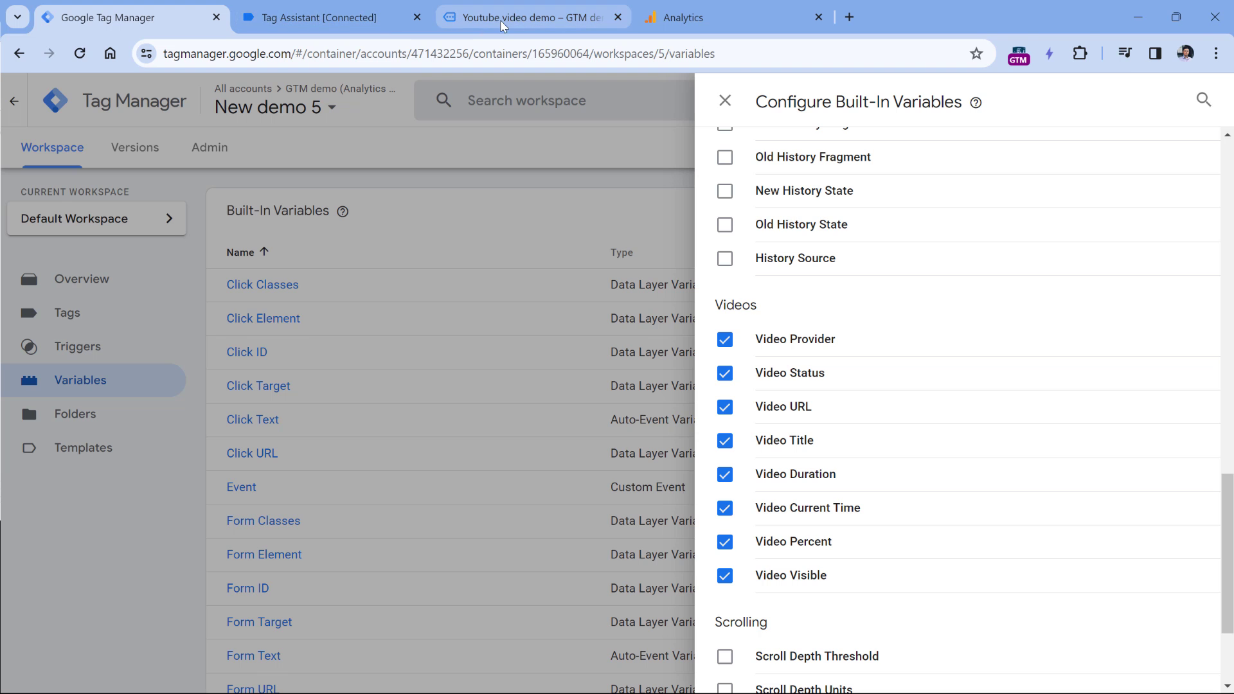
{"action": "left_click", "coordinate": [312, 18]}
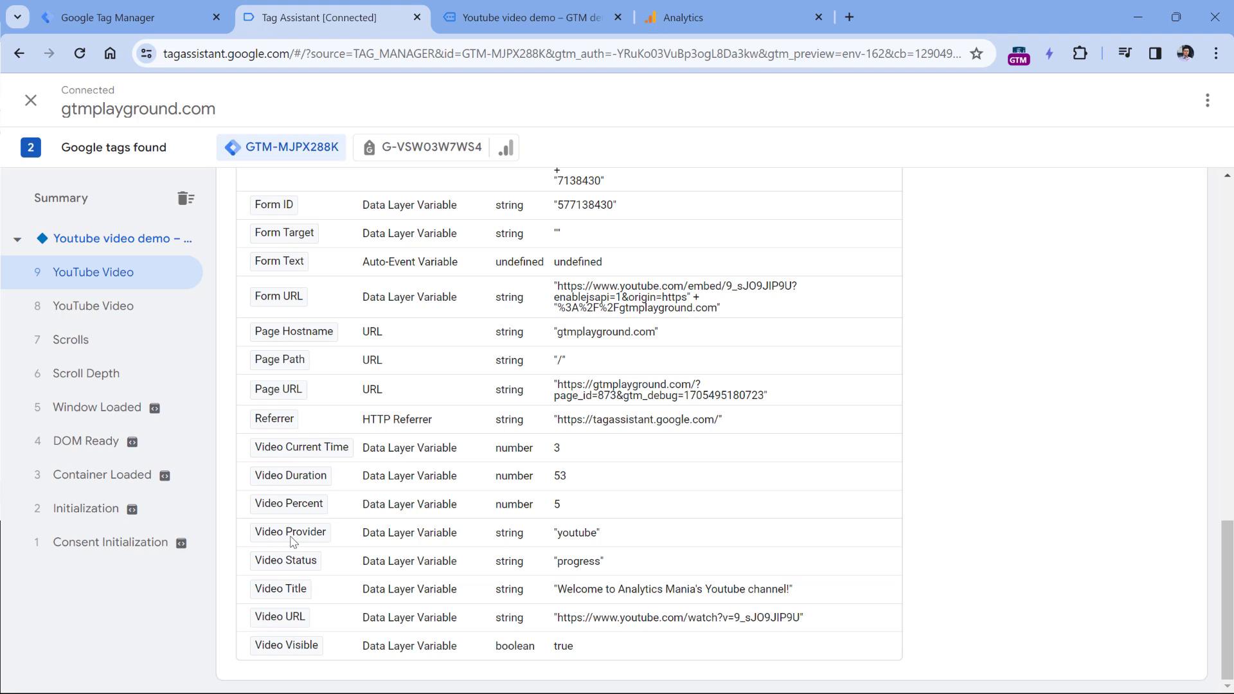
{"action": "left_click", "coordinate": [131, 19]}
{"action": "key", "text": "Escape"}
Step: Create a new tag of type Google Analytics: GA4 Event in the workspace
{"action": "left_click", "coordinate": [76, 315]}
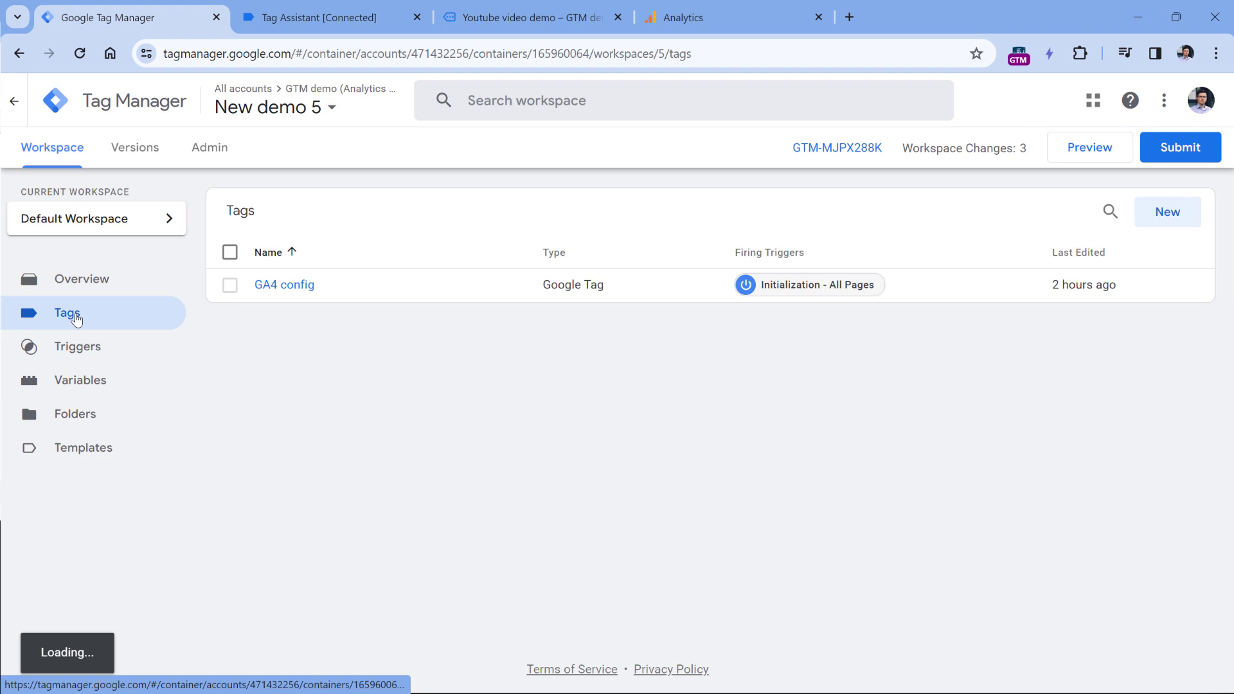
{"action": "left_click", "coordinate": [1160, 214]}
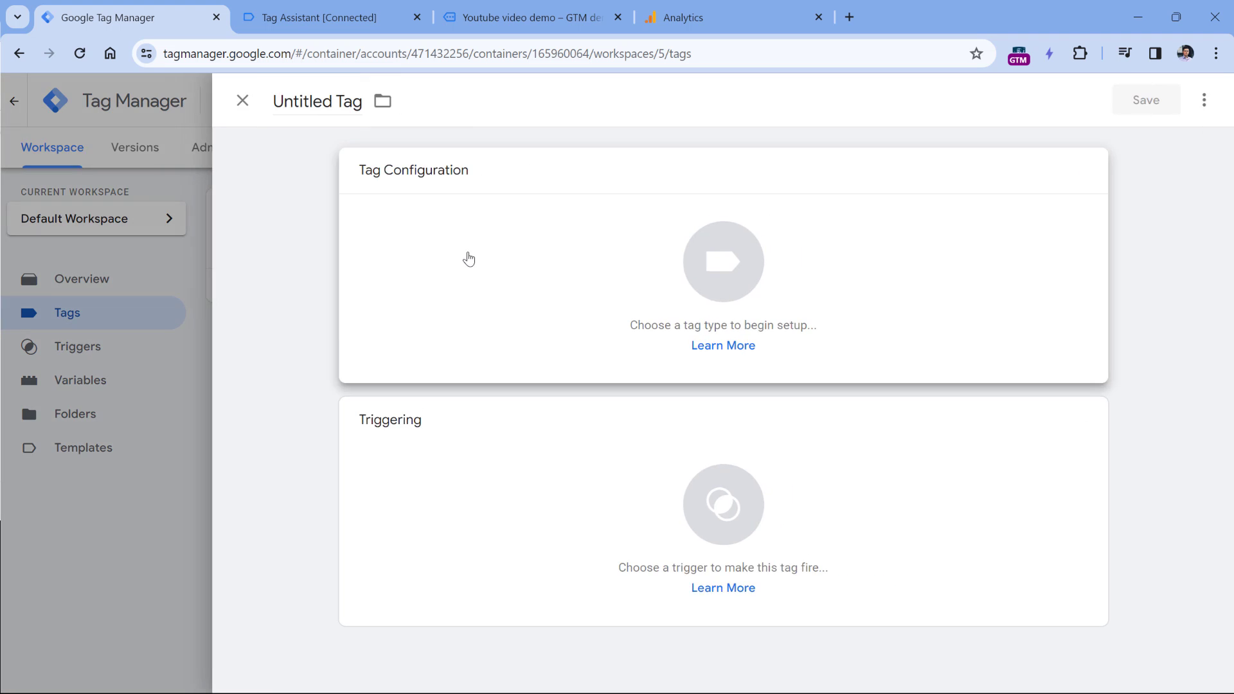
{"action": "left_click", "coordinate": [462, 258]}
{"action": "left_click", "coordinate": [810, 251]}
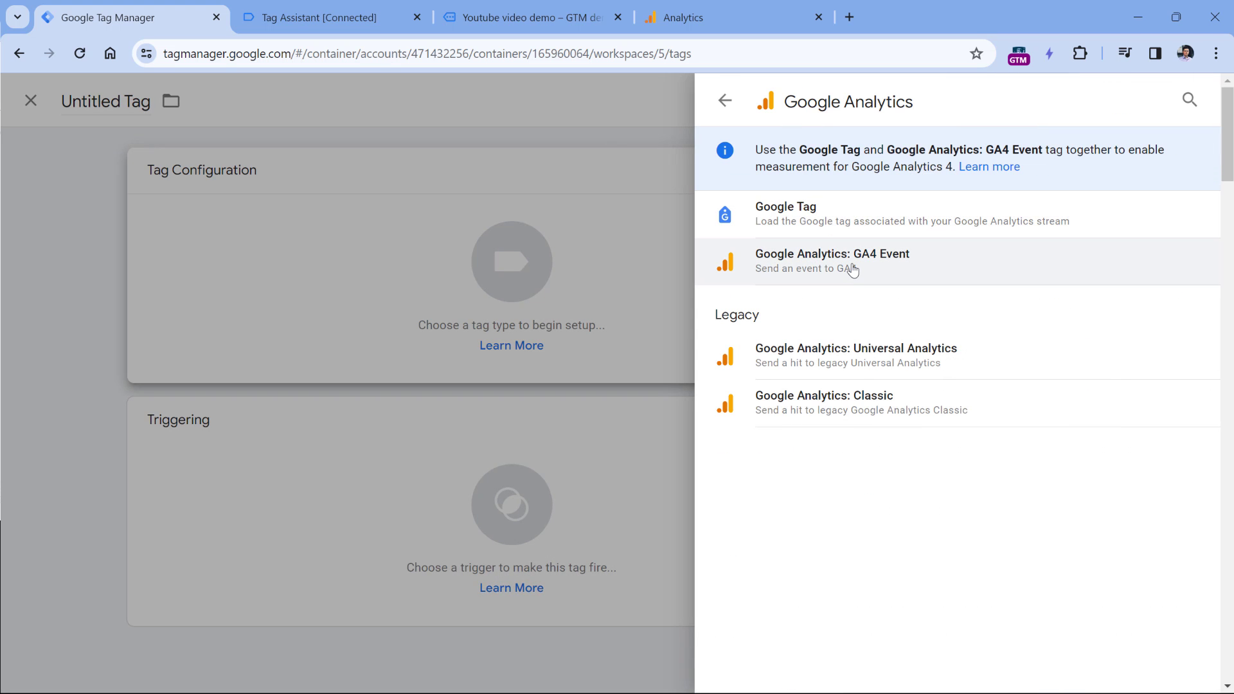
{"action": "left_click", "coordinate": [852, 269]}
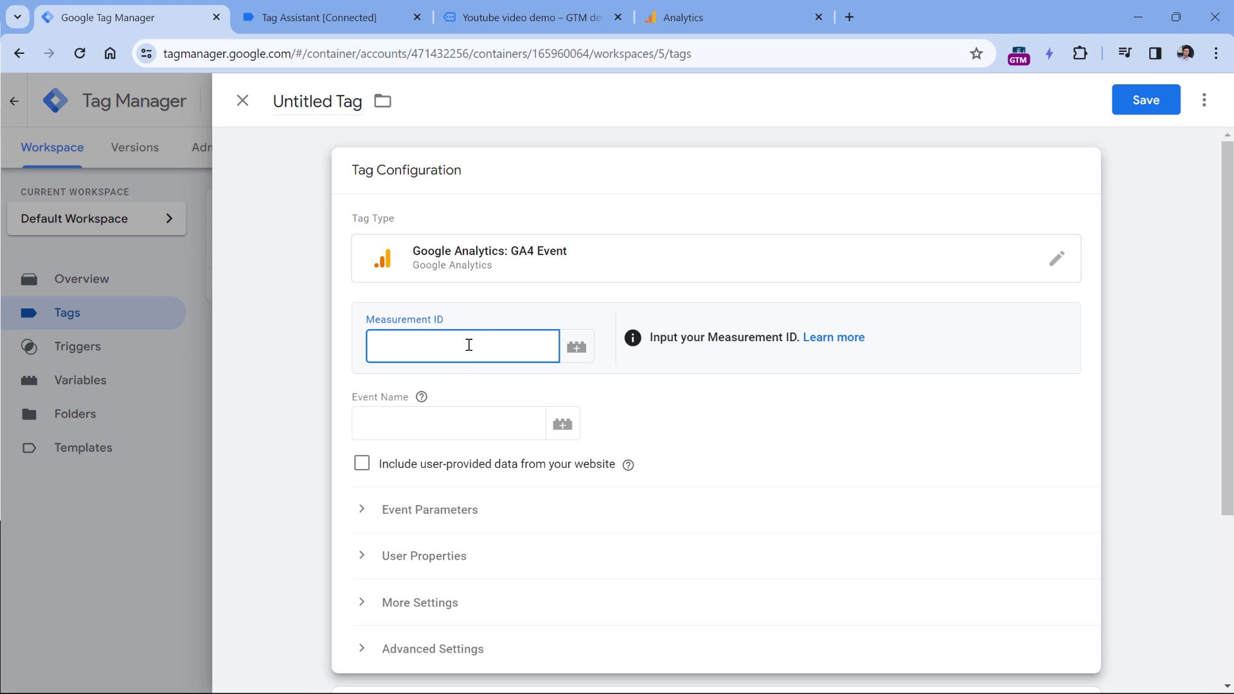
Step: Copy the measurement ID of the GTM Sandbox website stream from Google Analytics into the new tag's Measurement ID
{"action": "left_click", "coordinate": [735, 9]}
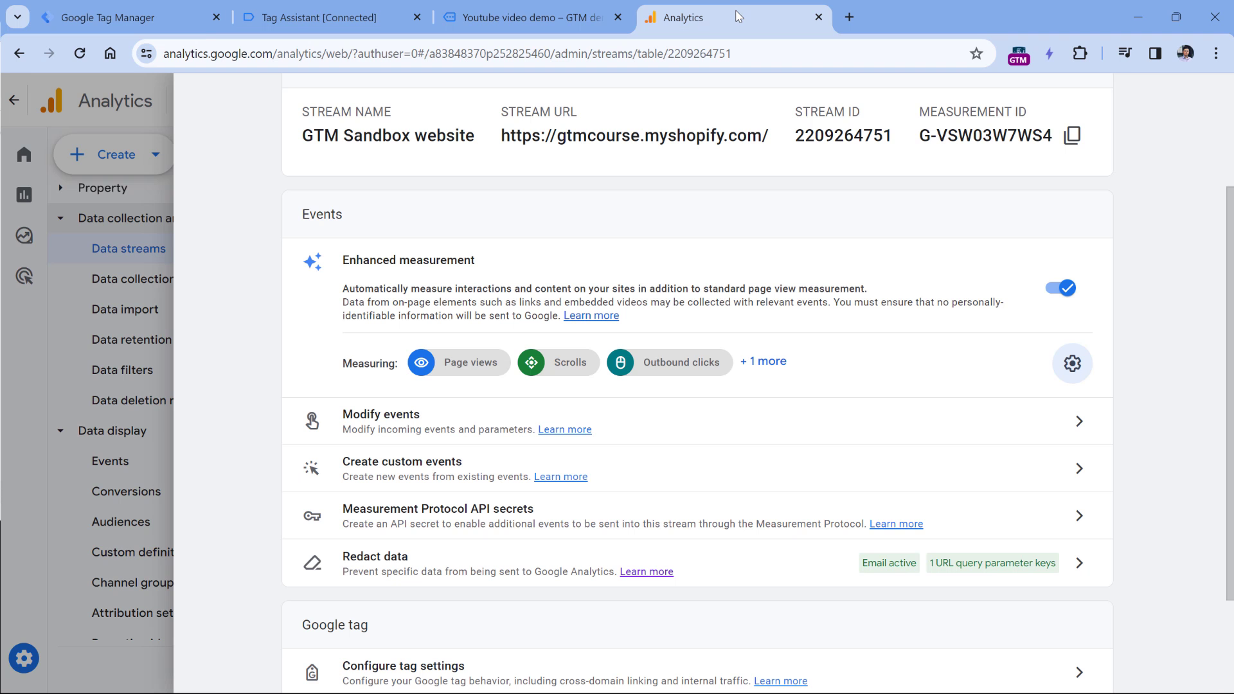
{"action": "scroll", "coordinate": [306, 144], "scroll_direction": "up", "scroll_amount": 3}
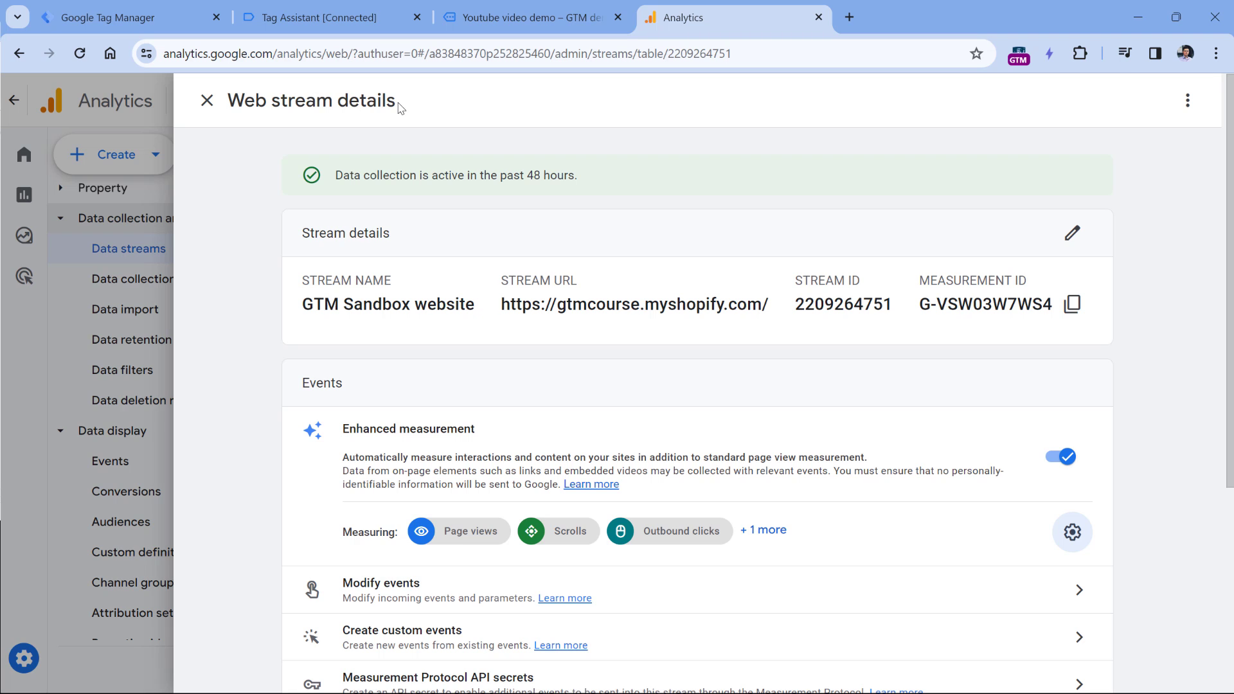
{"action": "left_click", "coordinate": [1077, 318]}
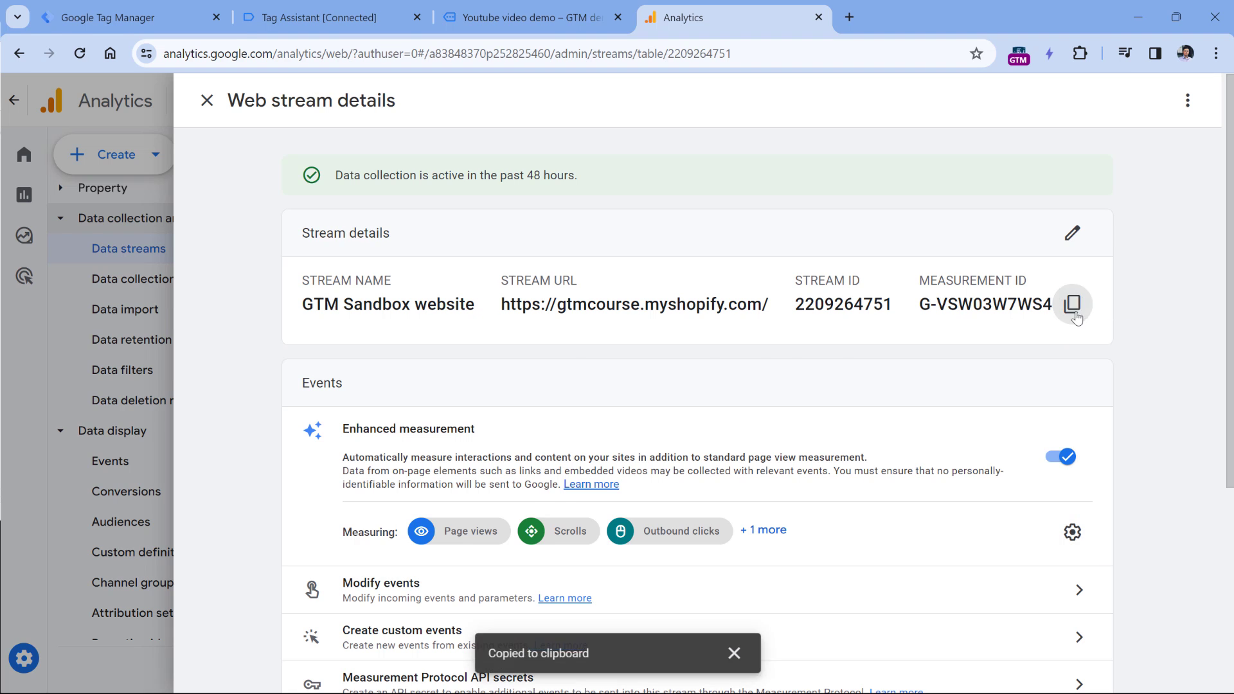
{"action": "key", "text": "ctrl+1"}
{"action": "key", "text": "ctrl+v"}
{"action": "left_click", "coordinate": [455, 433]}
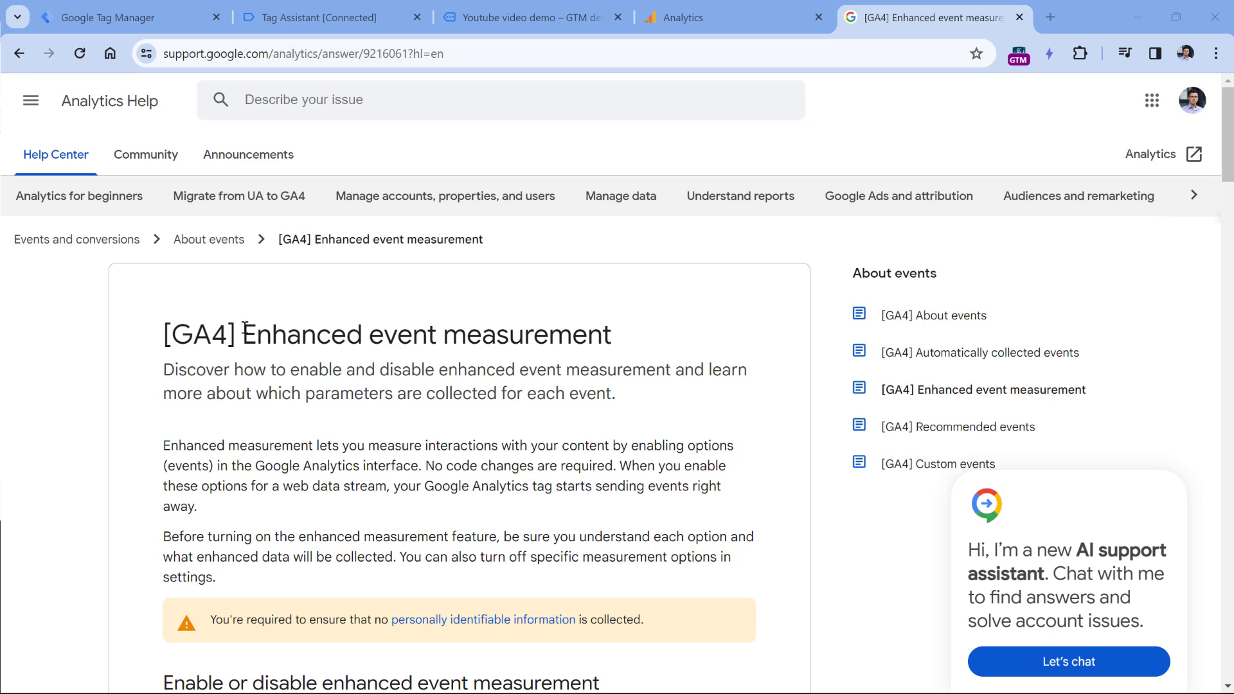
Step: Look up the Video engagement entry in the Enhanced event measurement help article, examining its event names and parameters
{"action": "scroll", "coordinate": [538, 333], "scroll_direction": "down", "scroll_amount": 20}
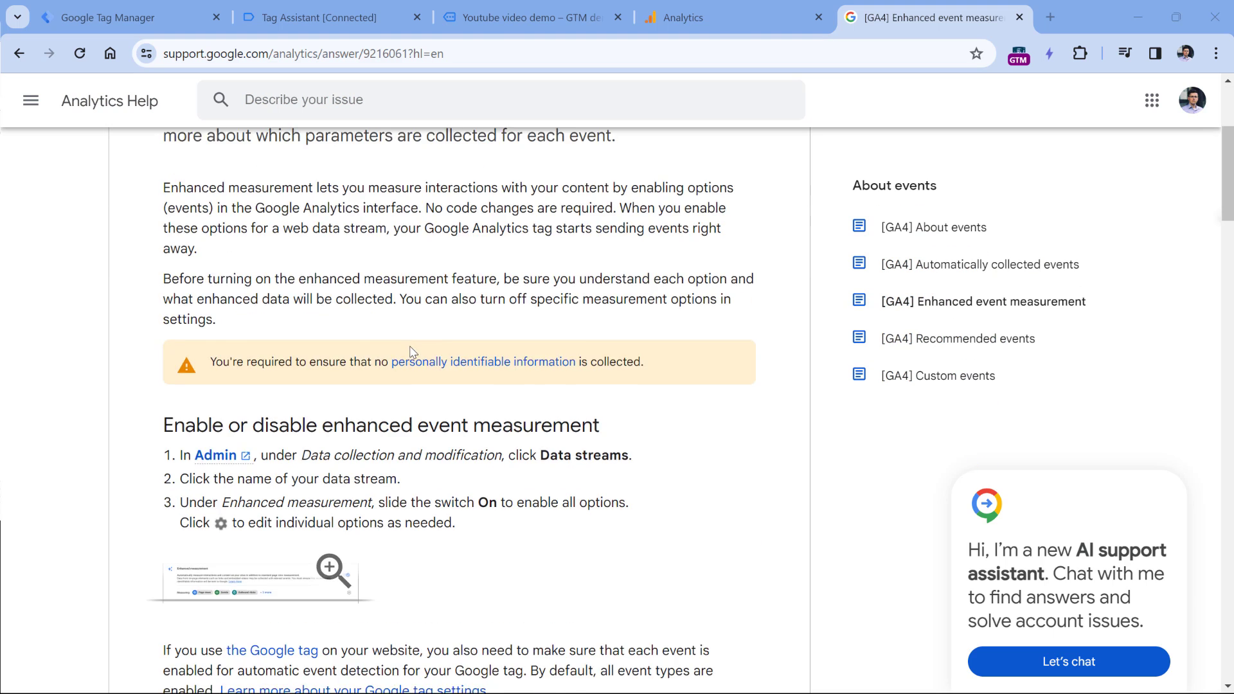
{"action": "scroll", "coordinate": [411, 352], "scroll_direction": "down", "scroll_amount": 4}
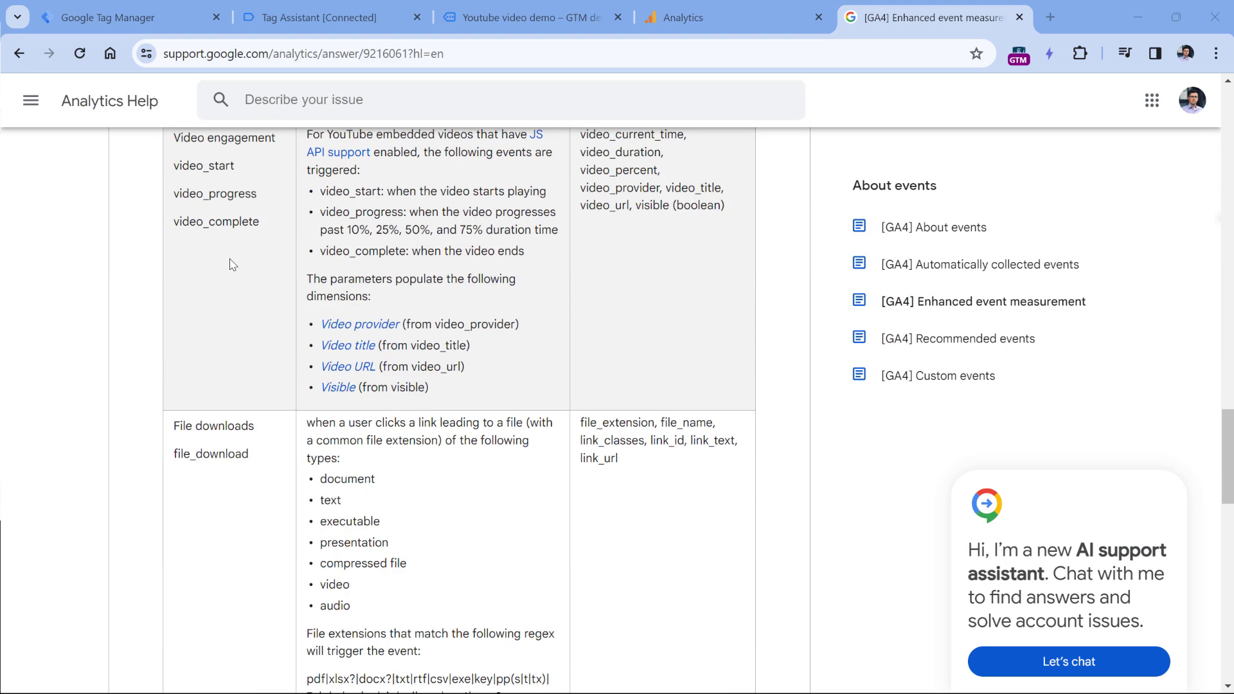
{"action": "scroll", "coordinate": [232, 268], "scroll_direction": "up", "scroll_amount": 1}
{"action": "left_click_drag", "start_coordinate": [175, 246], "coordinate": [259, 304]}
{"action": "left_click_drag", "start_coordinate": [580, 218], "coordinate": [628, 290]}
{"action": "left_click", "coordinate": [348, 314]}
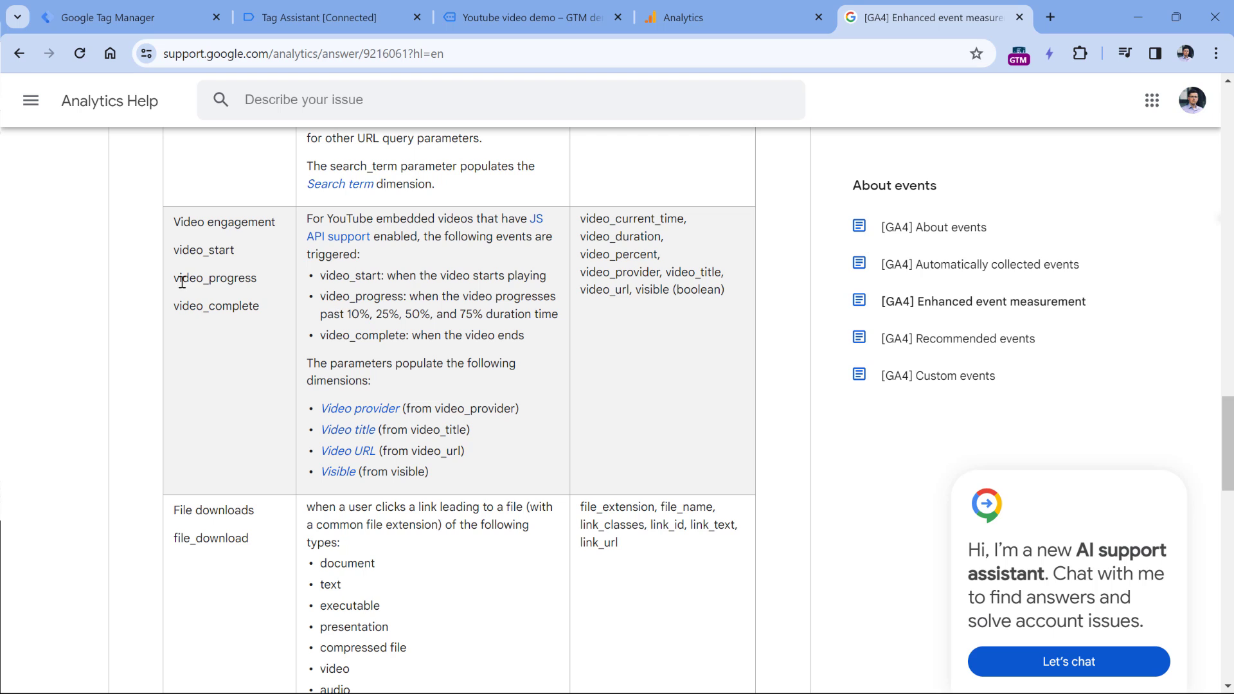
Step: Compare the naming of the video_start, video_progress and video_complete events with the Video Status variable in Tag Assistant
{"action": "left_click_drag", "start_coordinate": [175, 250], "coordinate": [209, 255]}
{"action": "left_click", "coordinate": [209, 275]}
{"action": "double_click", "coordinate": [225, 251]}
{"action": "left_click_drag", "start_coordinate": [209, 306], "coordinate": [264, 308]}
{"action": "left_click", "coordinate": [250, 18]}
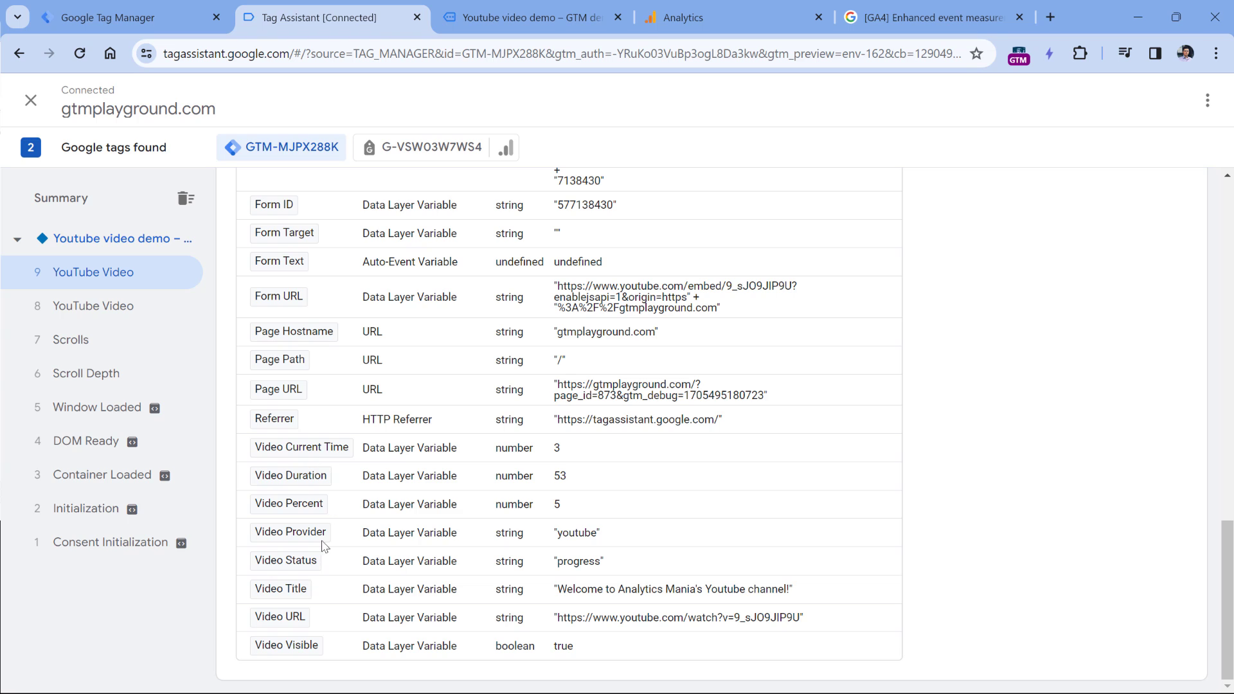
Step: Compare the Video Status values of the two YouTube Video events in Tag Assistant
{"action": "double_click", "coordinate": [578, 566]}
{"action": "left_click", "coordinate": [111, 320]}
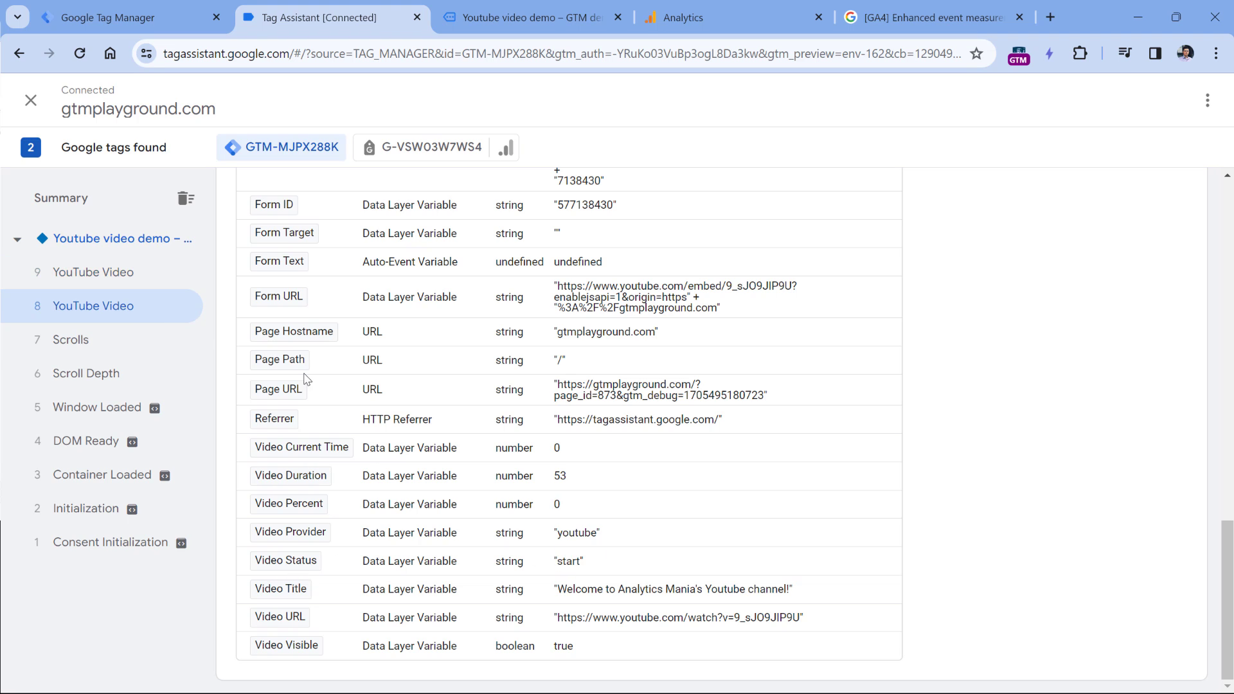
{"action": "double_click", "coordinate": [568, 566]}
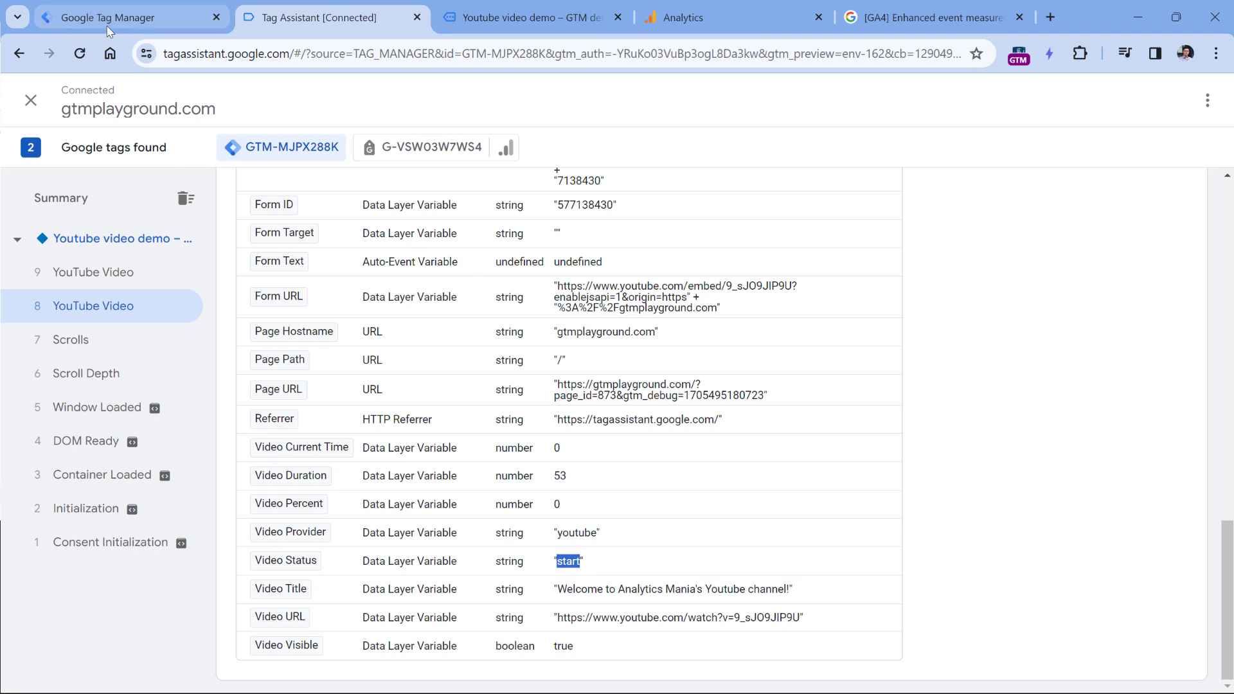
Step: Set the GA4 event tag's Event Name to video_{{Video Status}} in Tag Manager, using the built-in Video Status variable
{"action": "key", "text": "ctrl+shift+Tab"}
{"action": "left_click", "coordinate": [406, 423]}
{"action": "type", "text": "video_"}
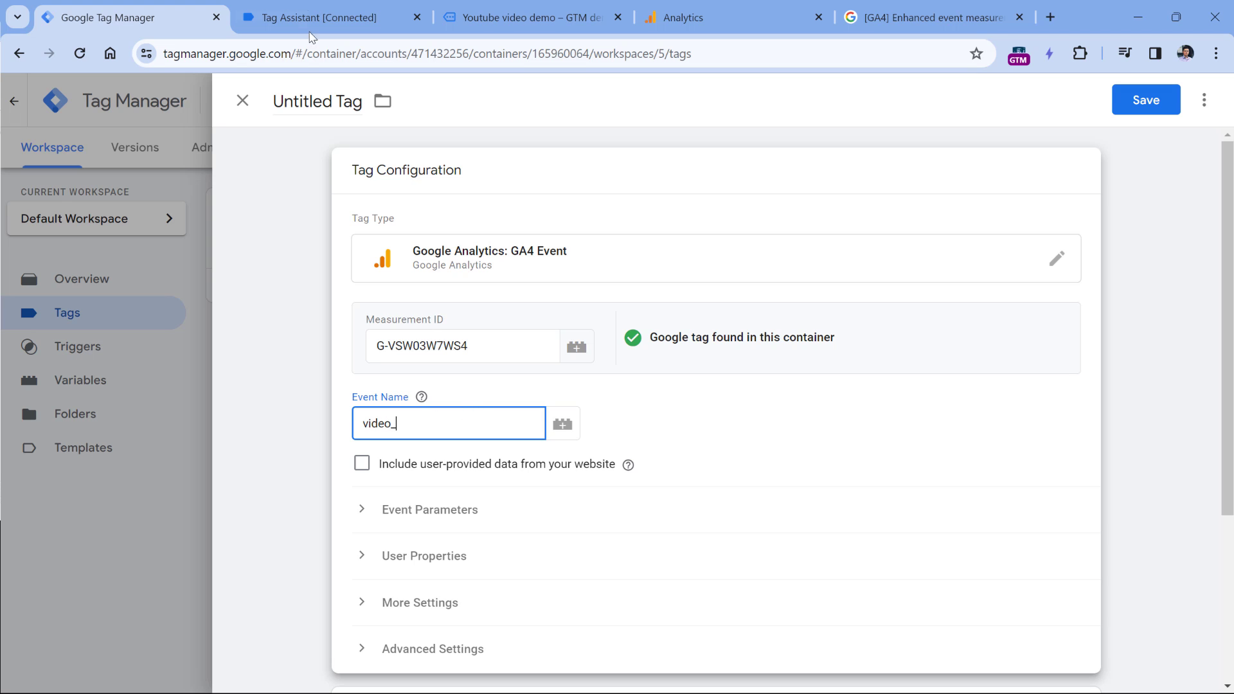
{"action": "left_click", "coordinate": [338, 19]}
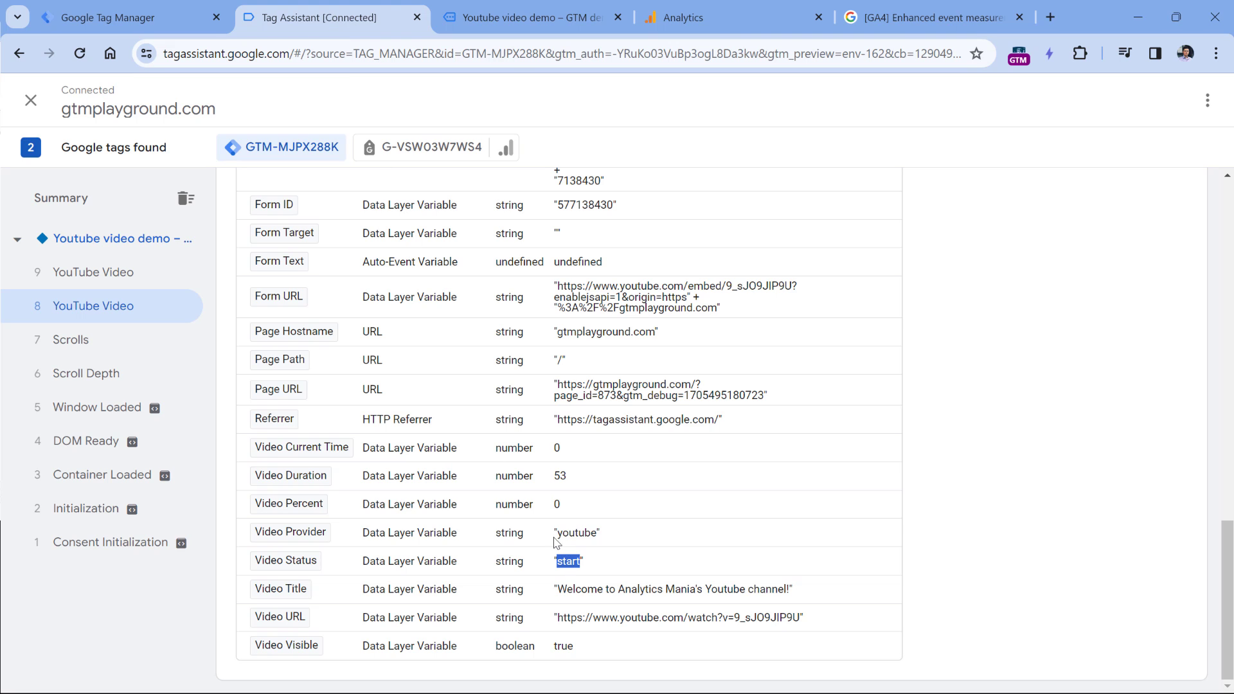
{"action": "left_click", "coordinate": [129, 18]}
{"action": "left_click", "coordinate": [558, 426]}
{"action": "scroll", "coordinate": [510, 392], "scroll_direction": "down", "scroll_amount": 5}
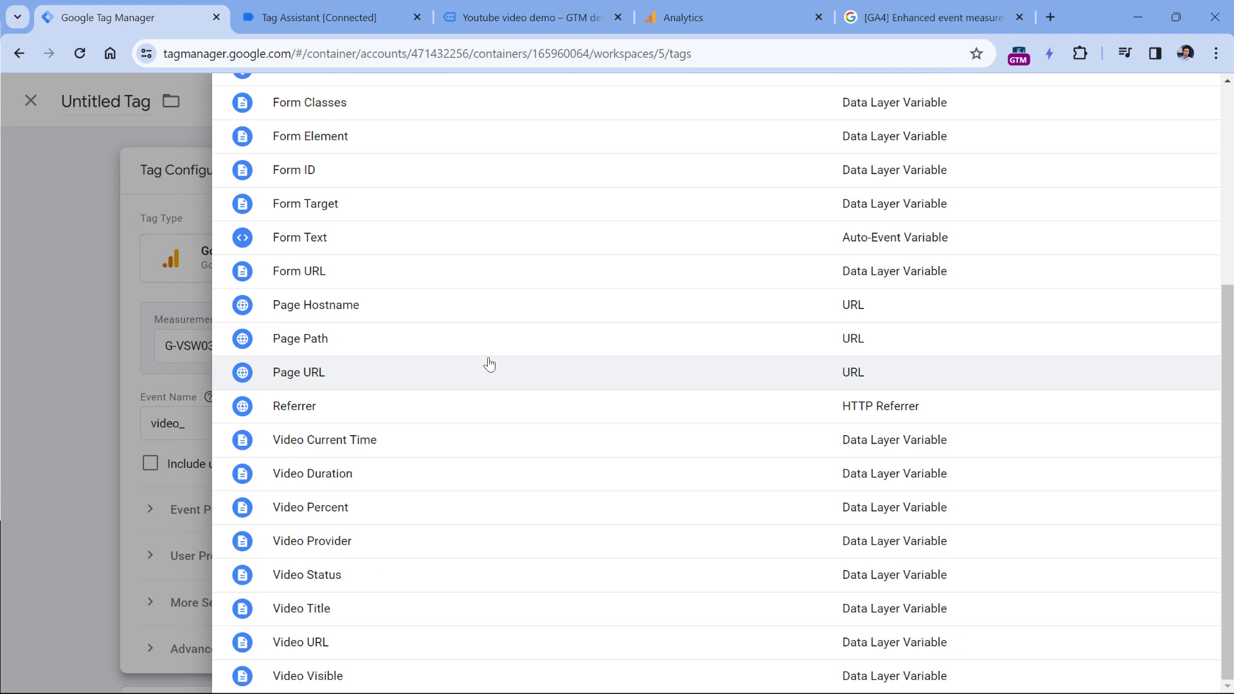
{"action": "left_click", "coordinate": [278, 582]}
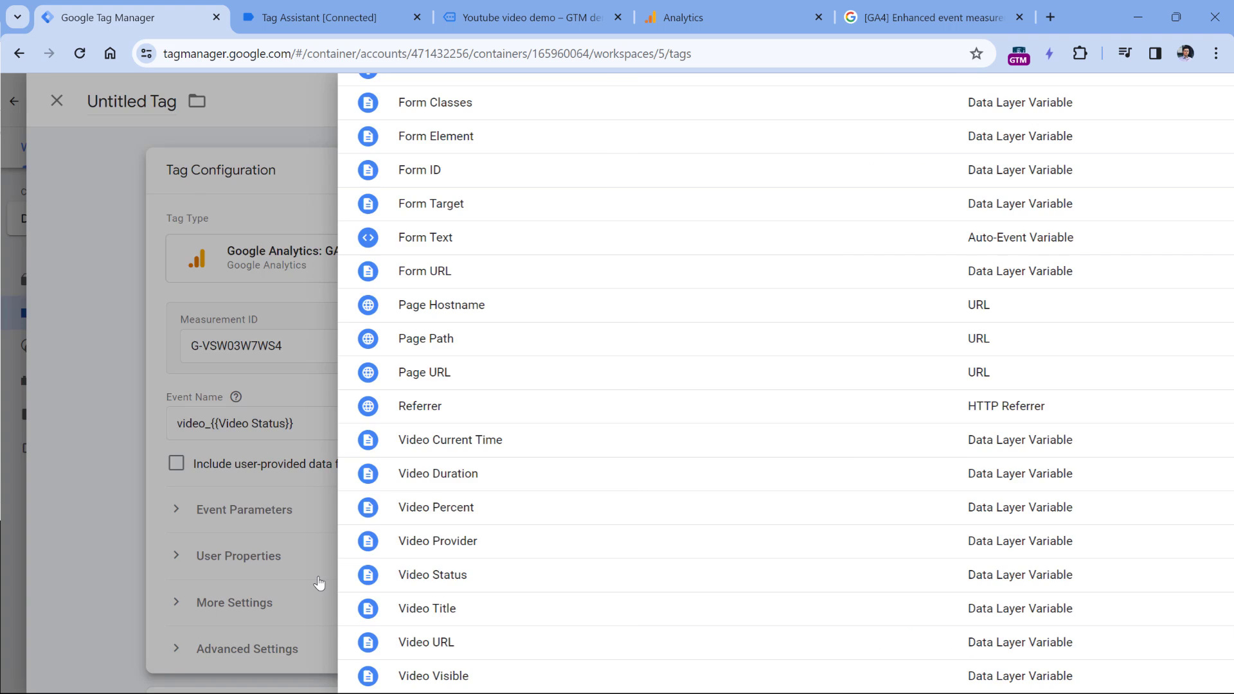
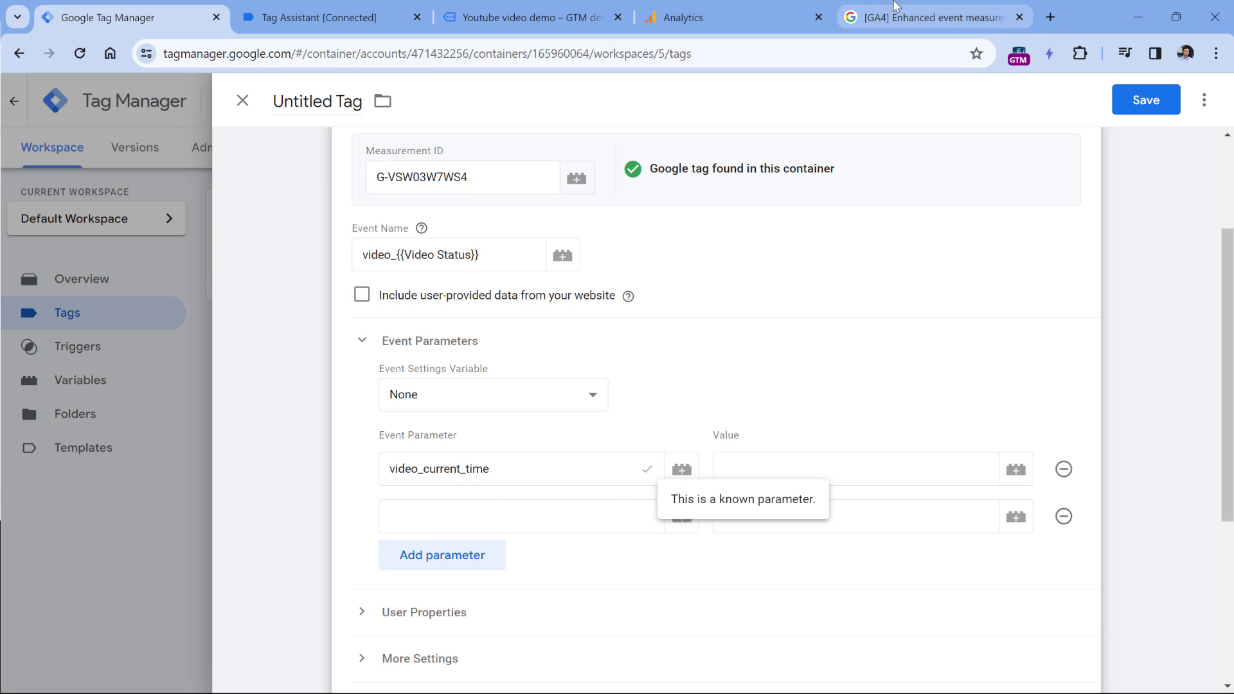
Step: Add the event parameters video_duration, video_percent, video_provider, video_title and video_url, following the Video engagement entry in the help article
{"action": "left_click", "coordinate": [932, 17]}
{"action": "double_click", "coordinate": [619, 238]}
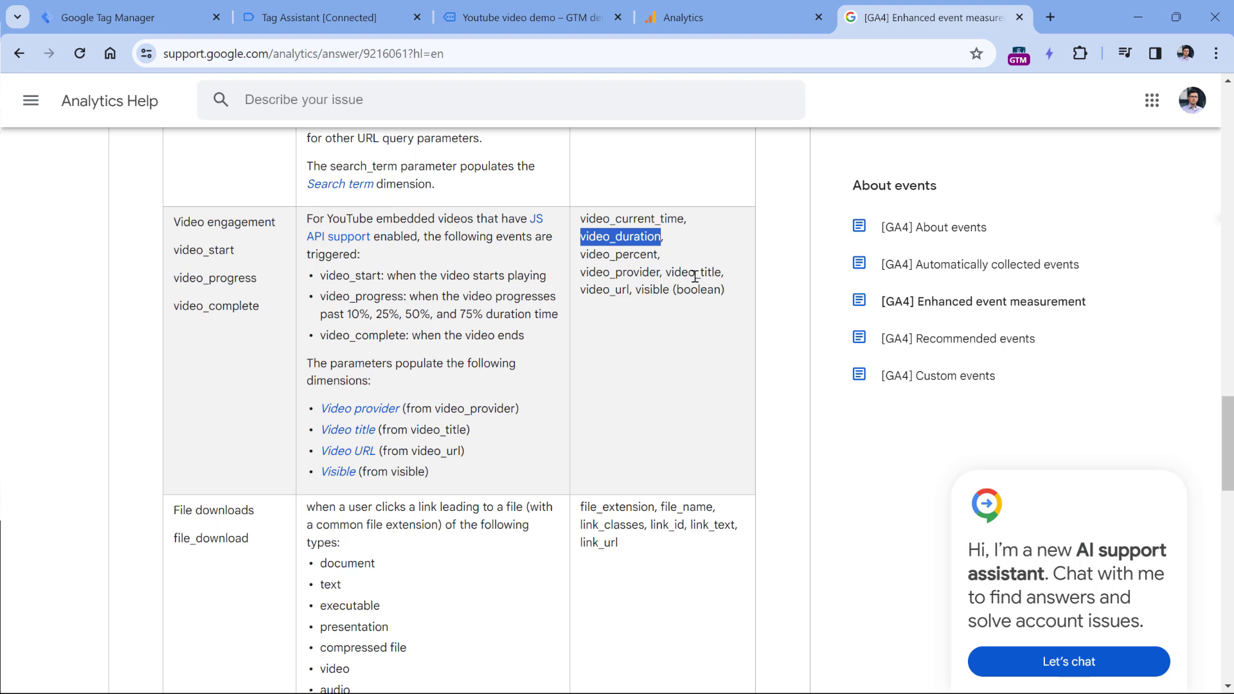
{"action": "key", "text": "ctrl+1"}
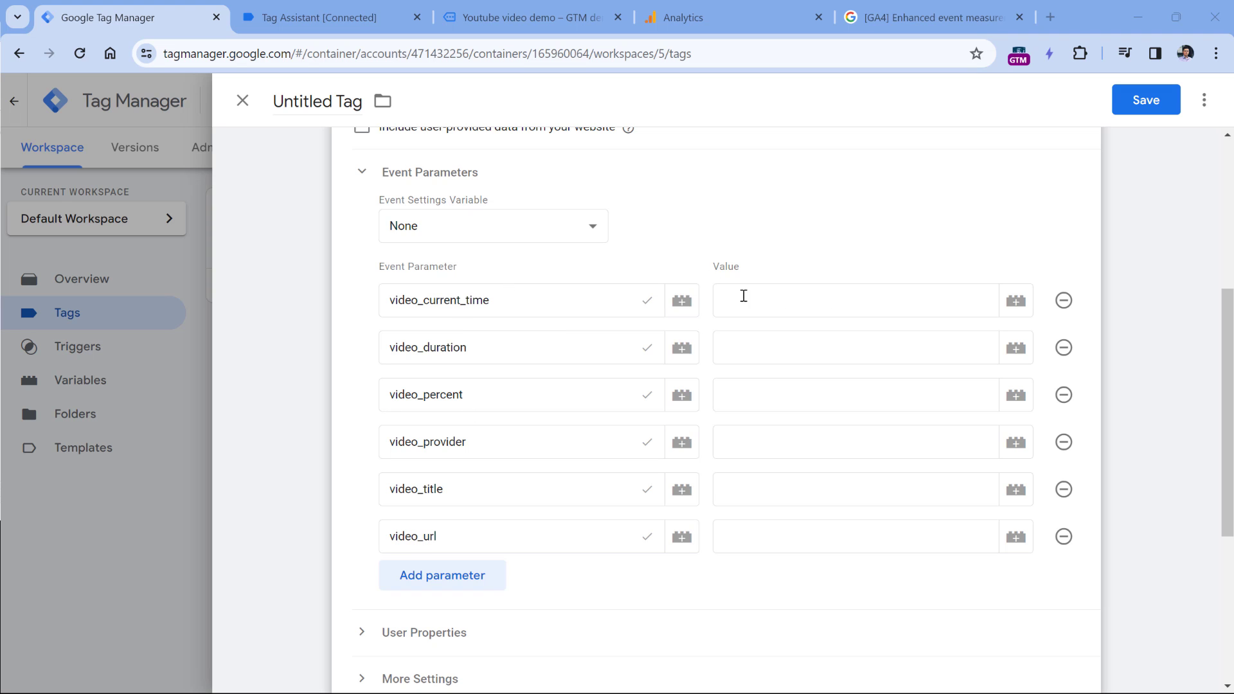
Step: Check the video variables in Tag Assistant and assign {{Video Current Time}} to video_current_time and {{Video Duration}} to video_duration in the tag
{"action": "key", "text": "ctrl+2"}
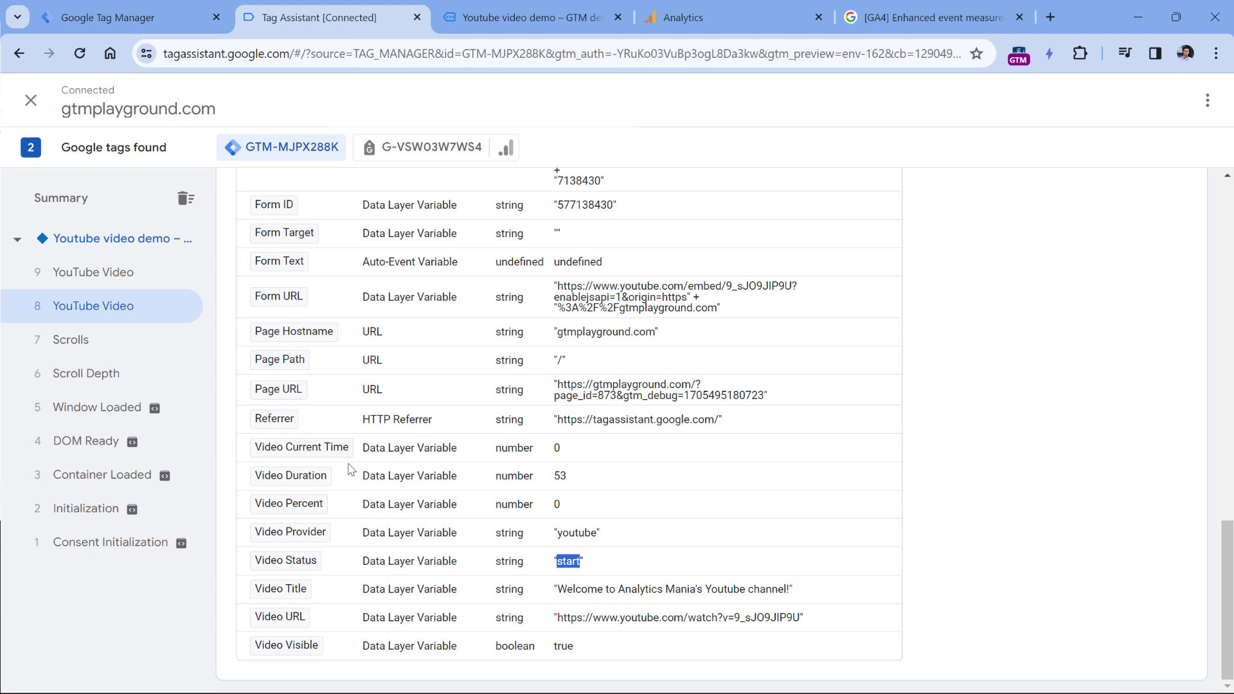
{"action": "left_click", "coordinate": [129, 18]}
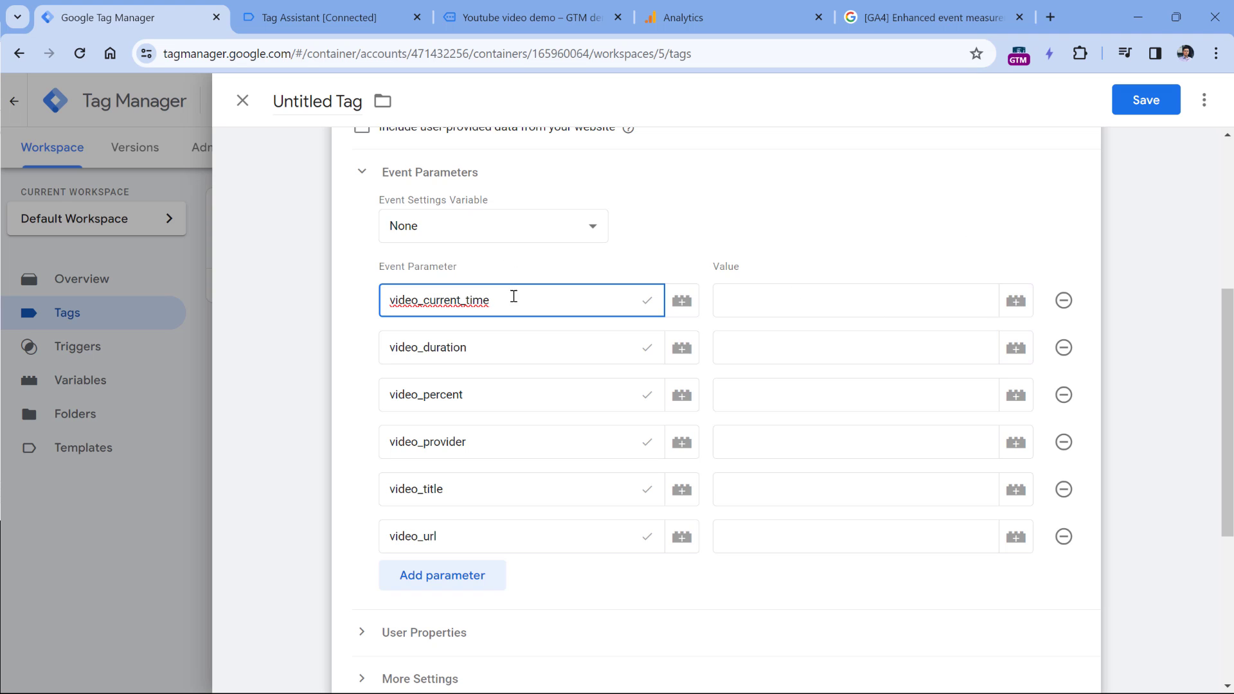
{"action": "left_click_drag", "start_coordinate": [457, 300], "coordinate": [381, 302]}
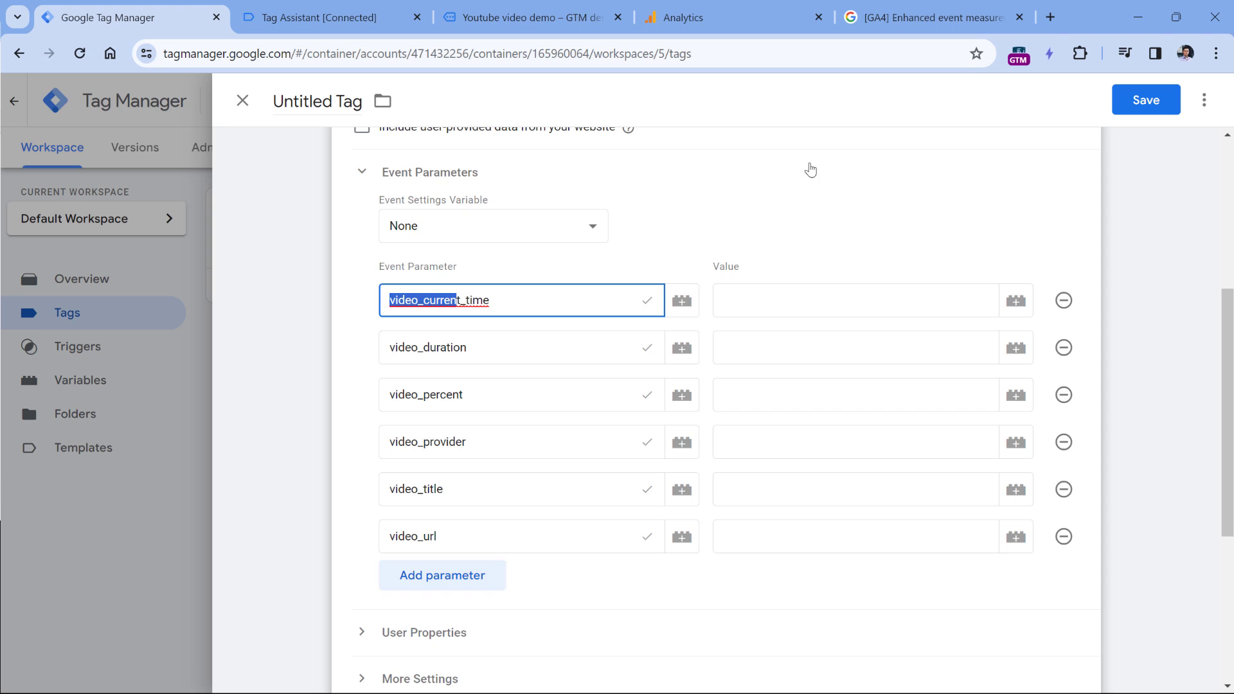
{"action": "left_click", "coordinate": [1016, 300]}
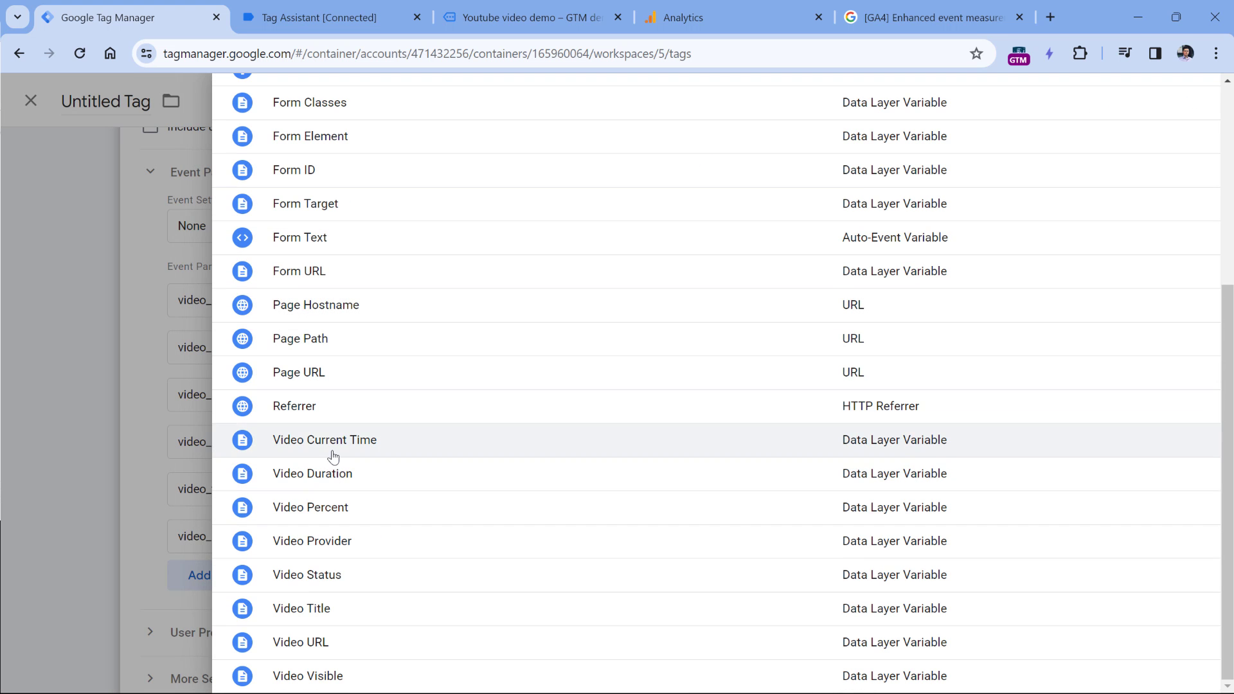
{"action": "left_click", "coordinate": [331, 450]}
{"action": "left_click", "coordinate": [976, 350]}
{"action": "left_click", "coordinate": [1015, 350]}
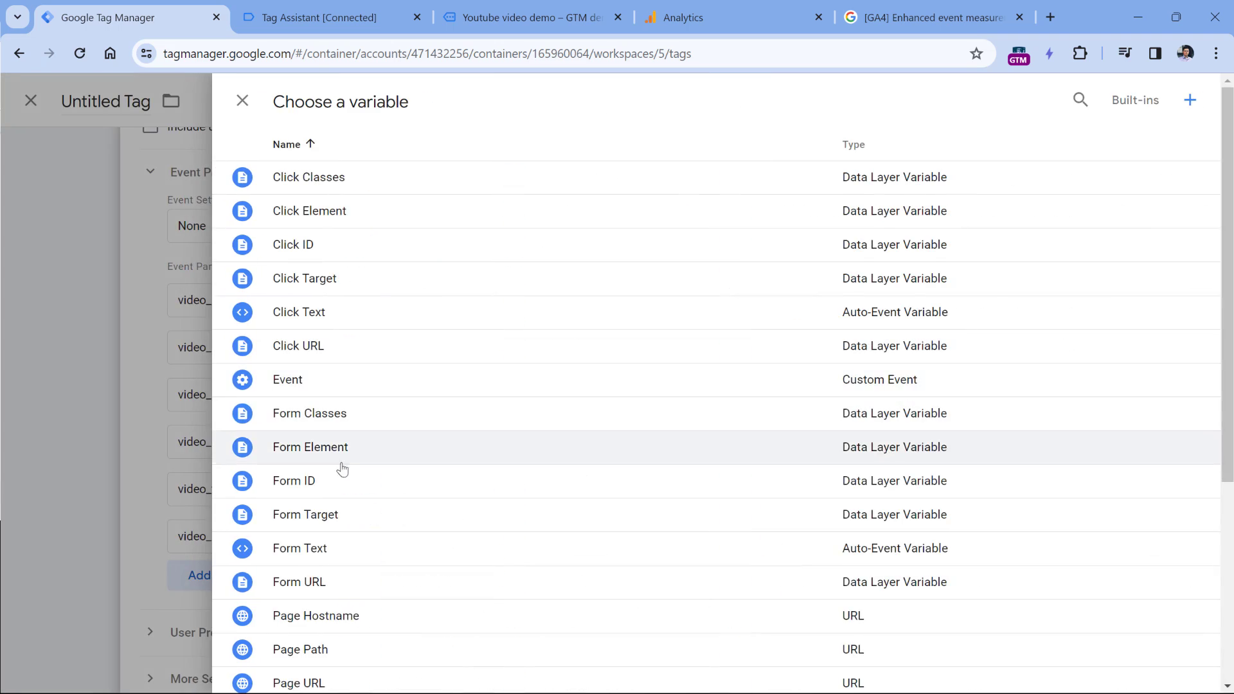
{"action": "scroll", "coordinate": [345, 469], "scroll_direction": "down", "scroll_amount": 3}
{"action": "left_click", "coordinate": [336, 529]}
Step: Assign the variables {{Video Percent}} to video_percent and {{Video Provider}} to video_provider
{"action": "left_click", "coordinate": [1015, 395]}
{"action": "scroll", "coordinate": [502, 443], "scroll_direction": "down", "scroll_amount": 4}
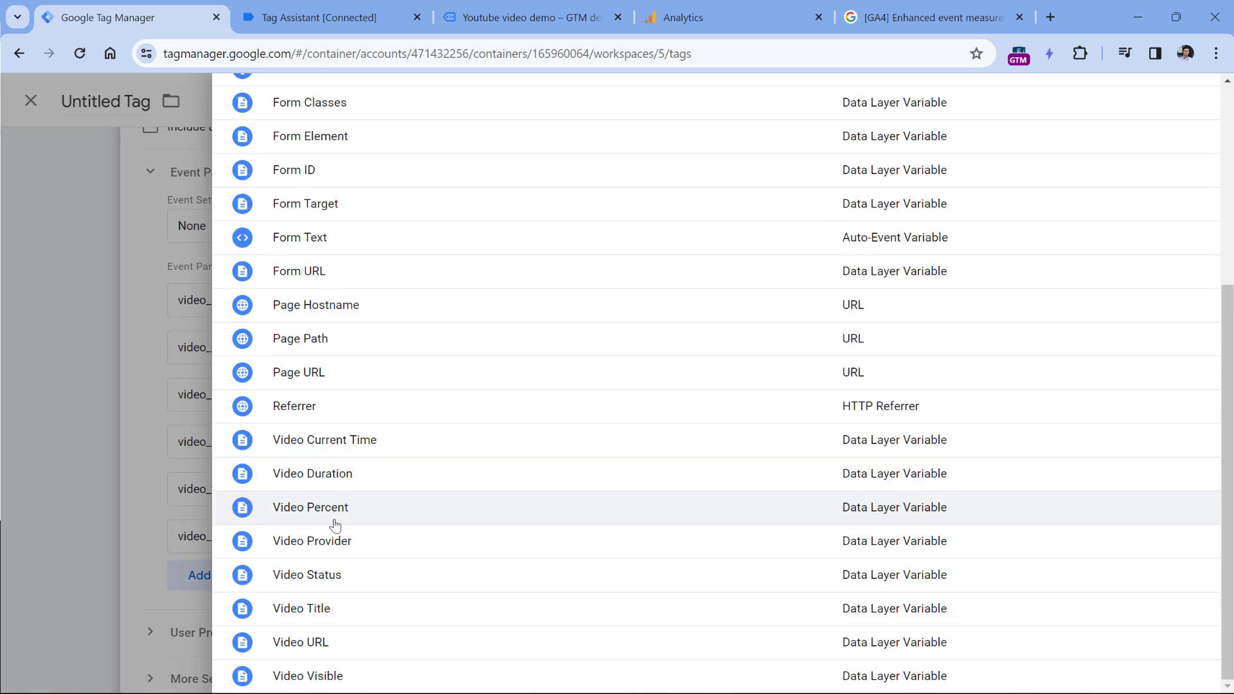
{"action": "left_click", "coordinate": [565, 514]}
{"action": "left_click", "coordinate": [1015, 441]}
{"action": "scroll", "coordinate": [398, 434], "scroll_direction": "down", "scroll_amount": 4}
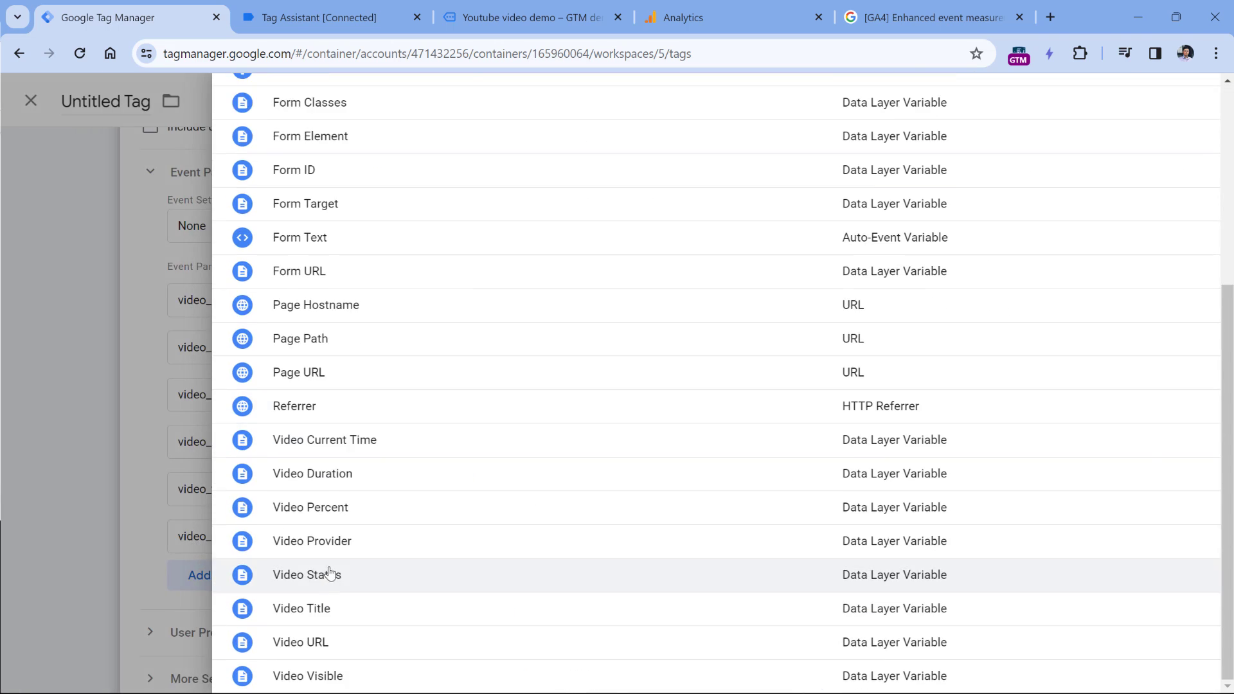
{"action": "left_click", "coordinate": [648, 542]}
Step: Assign the variables {{Video Title}} to video_title and {{Video URL}} to video_url
{"action": "left_click", "coordinate": [955, 490]}
{"action": "left_click", "coordinate": [1015, 489]}
{"action": "scroll", "coordinate": [413, 386], "scroll_direction": "down", "scroll_amount": 4}
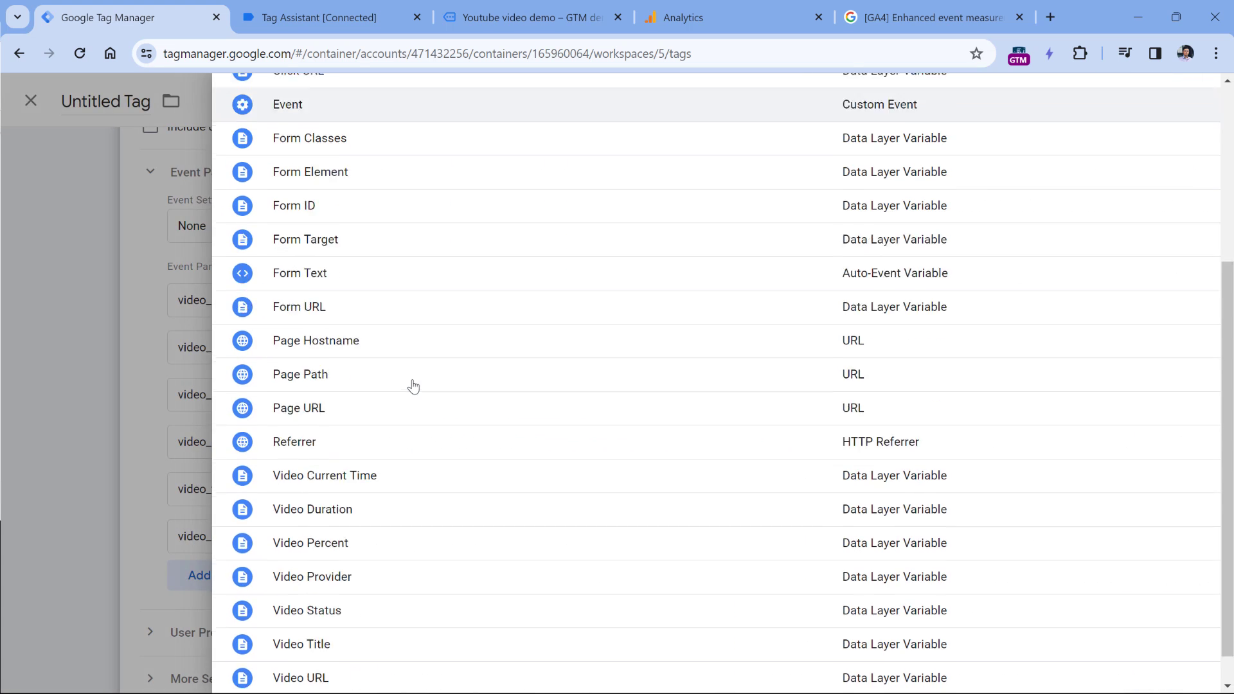
{"action": "left_click", "coordinate": [617, 512]}
{"action": "left_click", "coordinate": [990, 537]}
{"action": "left_click", "coordinate": [1015, 536]}
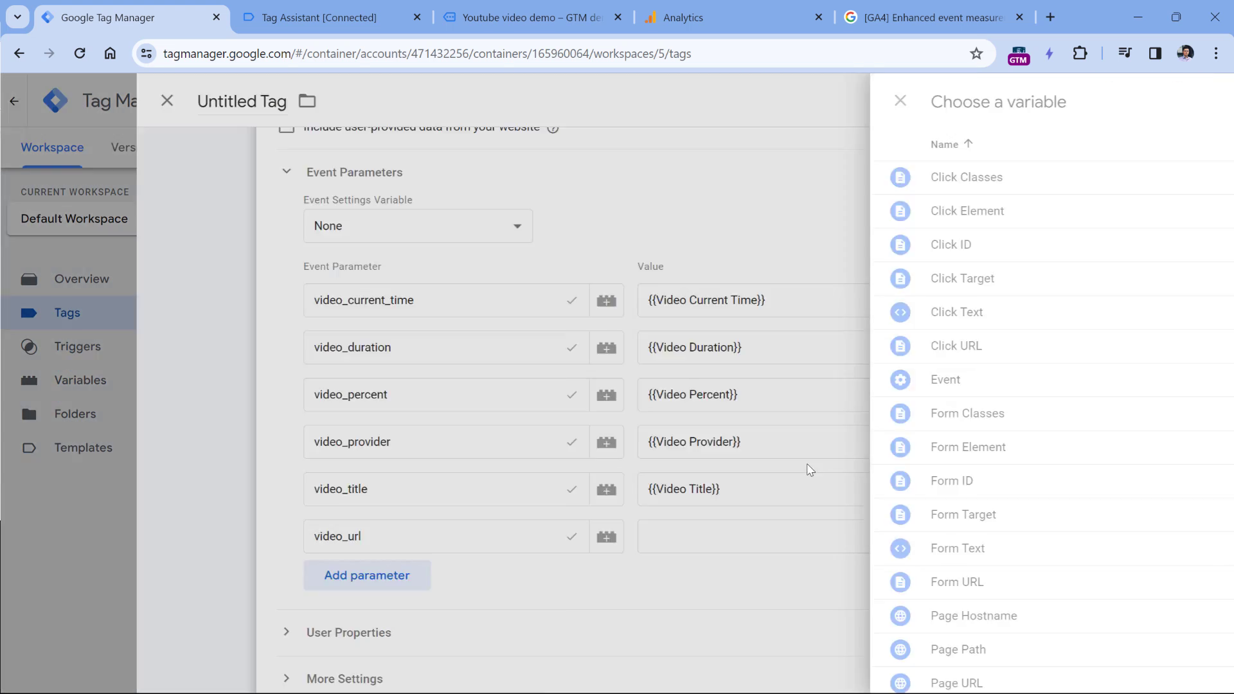
{"action": "scroll", "coordinate": [807, 464], "scroll_direction": "down", "scroll_amount": 4}
{"action": "left_click", "coordinate": [388, 638]}
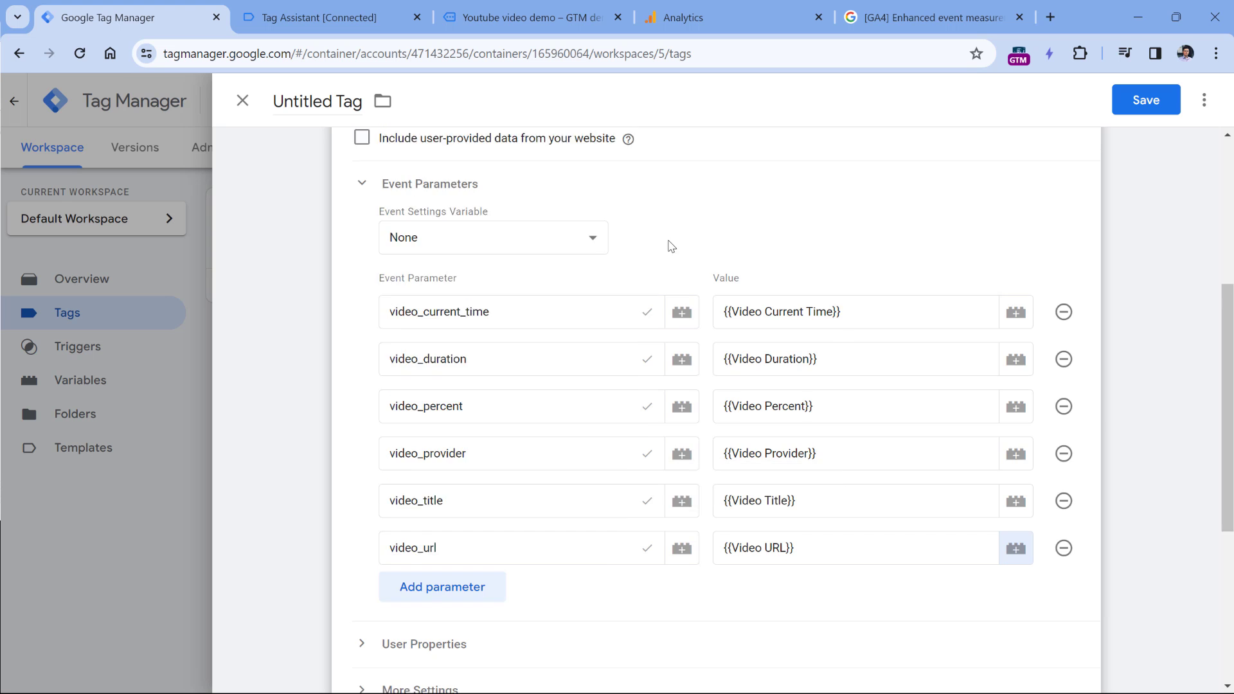
Step: Add the Youtube trigger of type YouTube Video as the tag's firing trigger
{"action": "scroll", "coordinate": [666, 243], "scroll_direction": "down", "scroll_amount": 5}
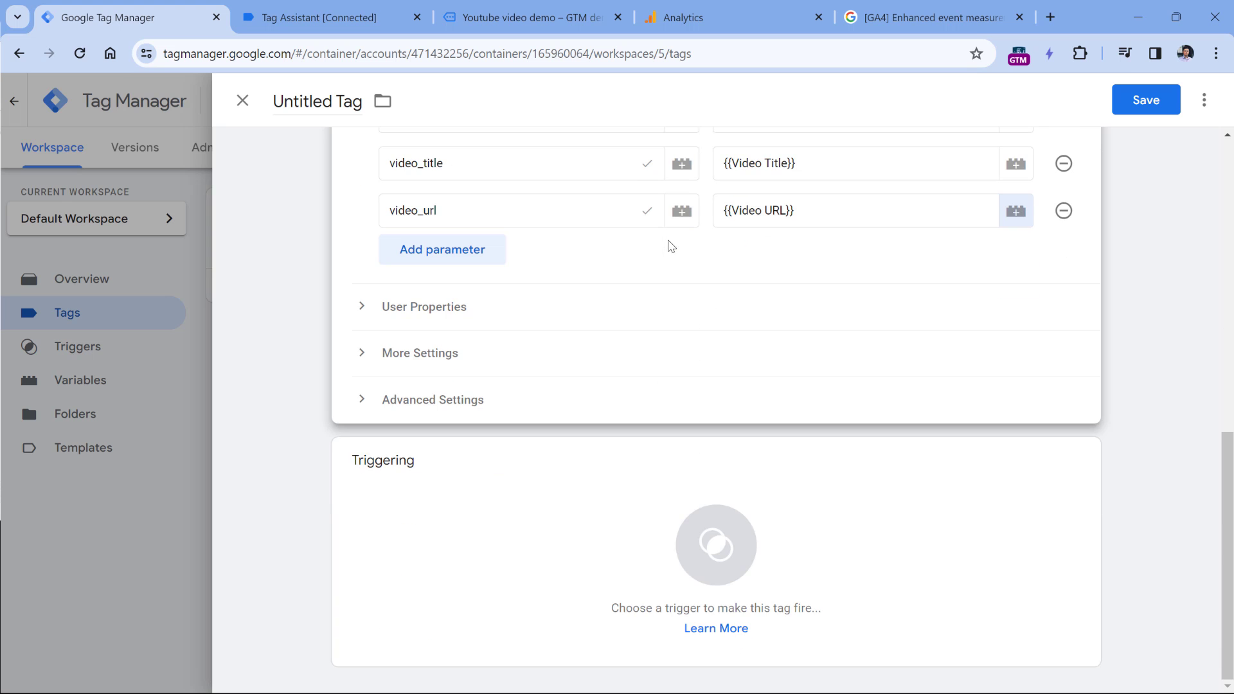
{"action": "left_click", "coordinate": [532, 513]}
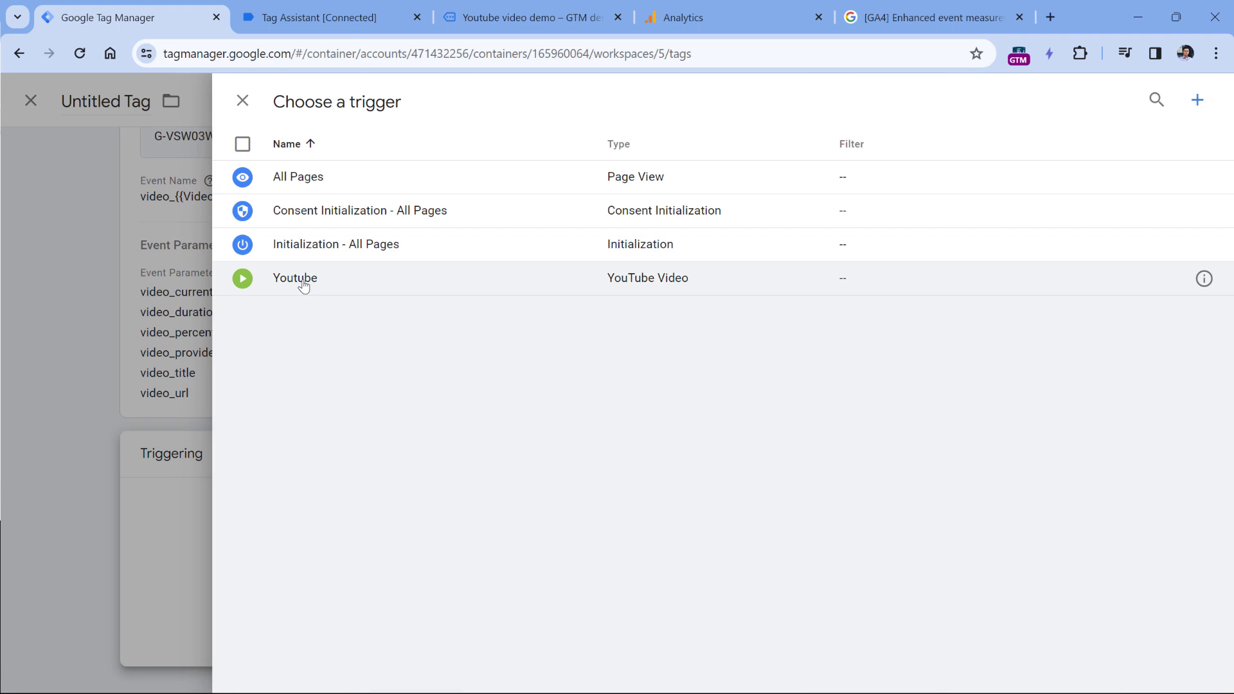
{"action": "left_click", "coordinate": [299, 279]}
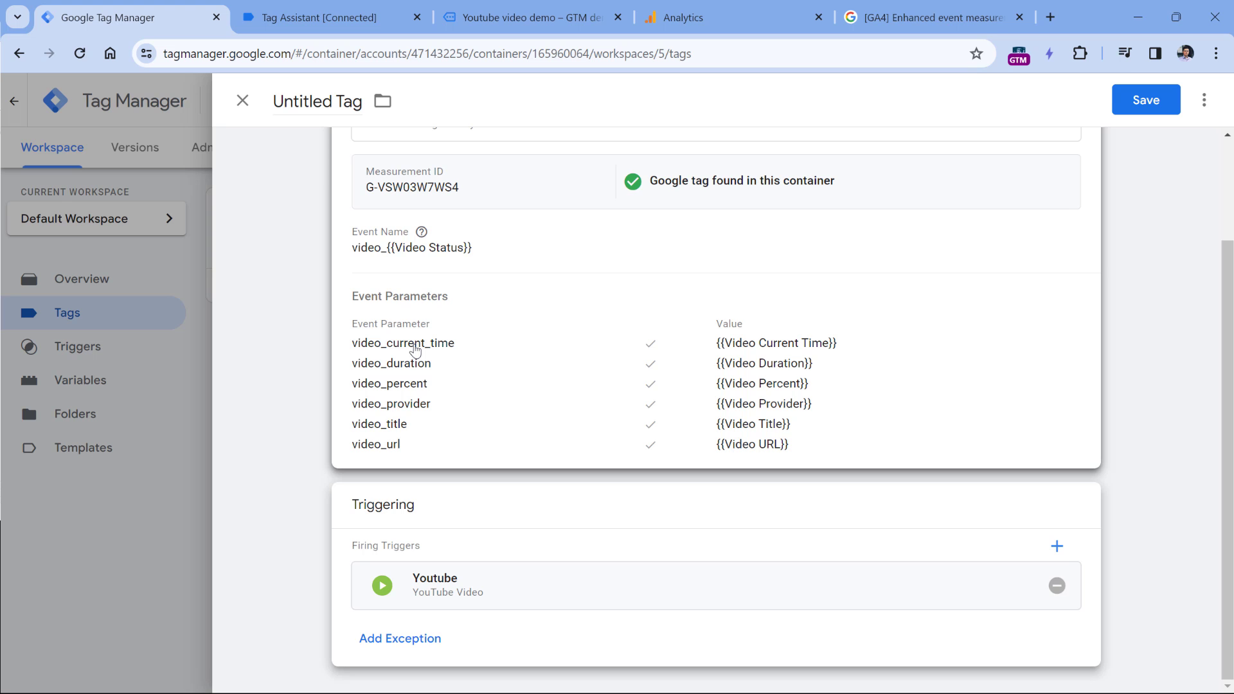
Step: Name the tag "GA4 event - youtube video" and save it
{"action": "left_click", "coordinate": [307, 105]}
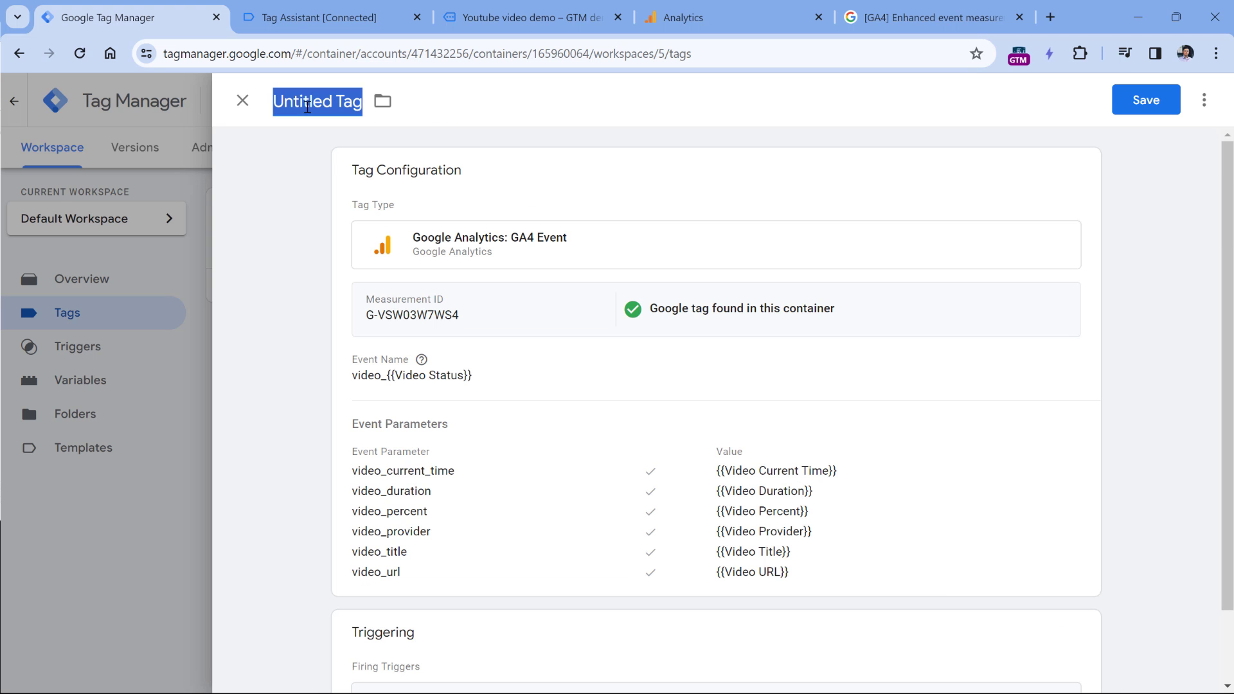
{"action": "type", "text": "GA4 event - youtube video"}
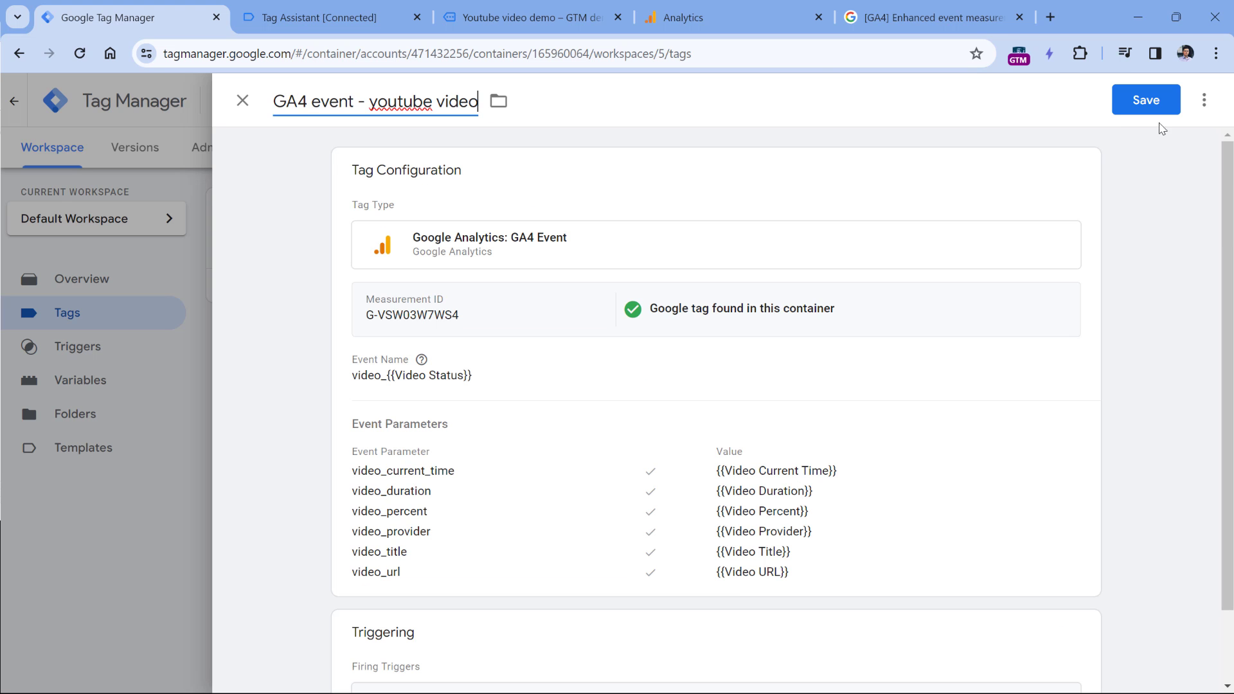
{"action": "left_click", "coordinate": [1148, 110]}
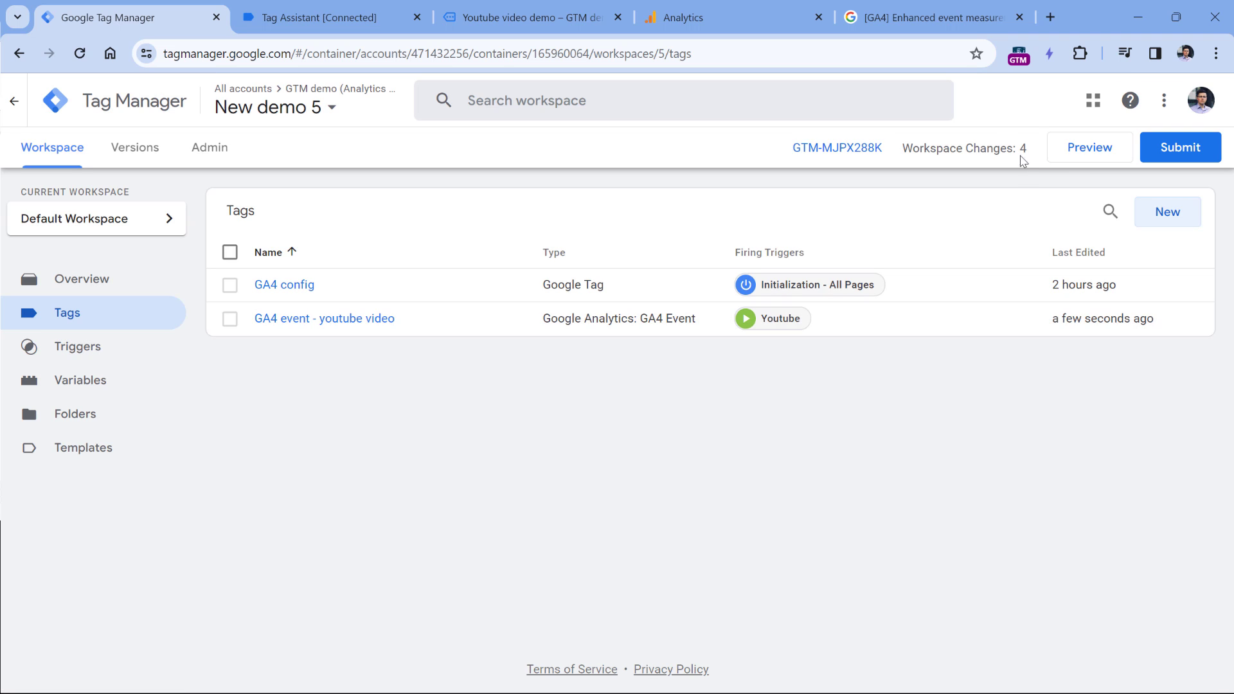
Step: Restart preview mode for the container, play the embedded video on the Youtube video demo page for about six seconds and pause it
{"action": "left_click", "coordinate": [1090, 152]}
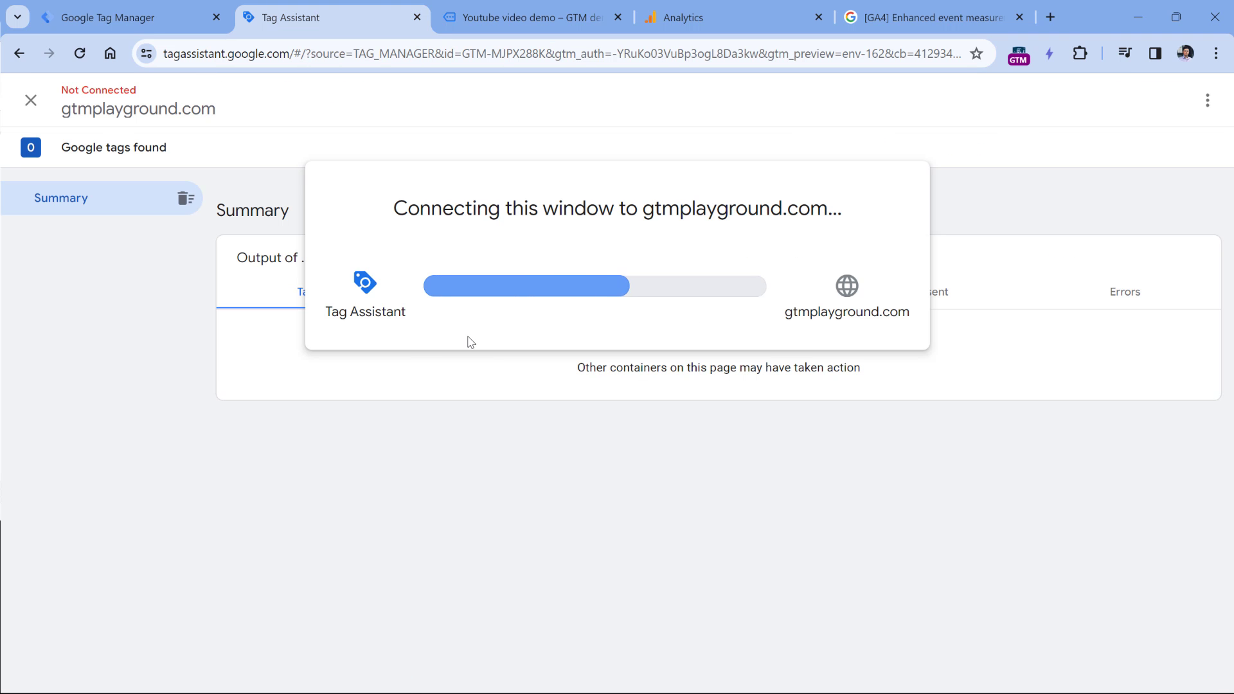
{"action": "left_click", "coordinate": [534, 20]}
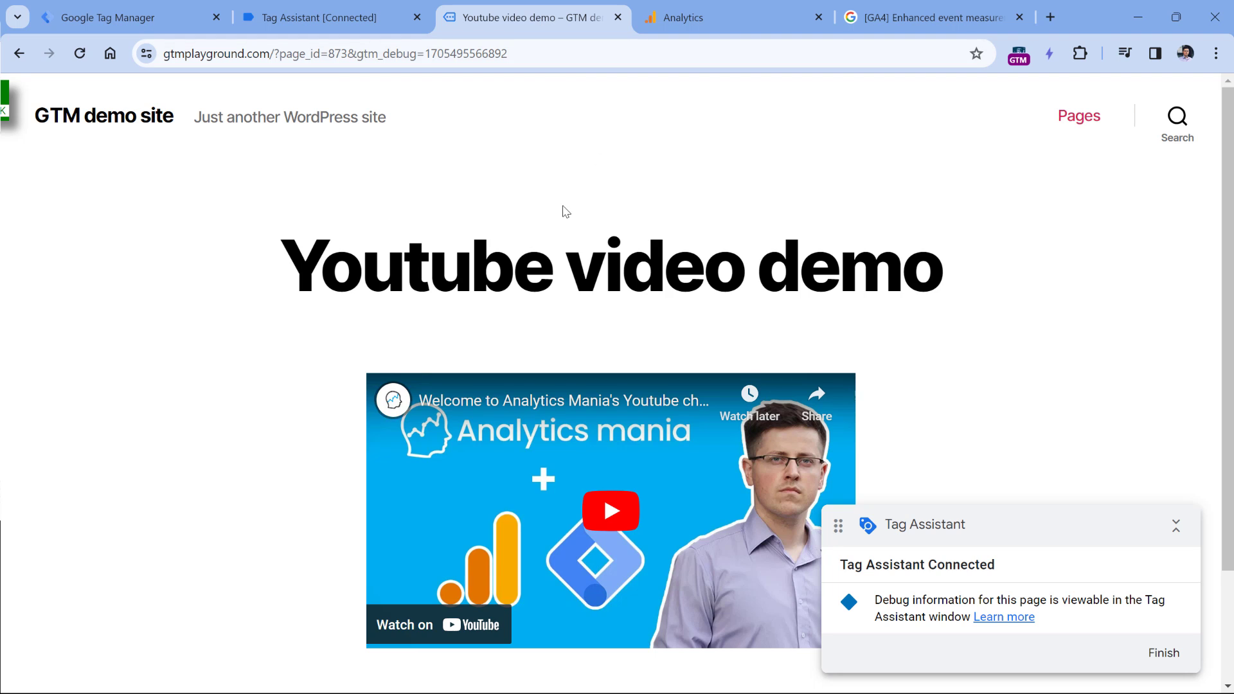
{"action": "scroll", "coordinate": [585, 289], "scroll_direction": "down", "scroll_amount": 2}
{"action": "left_click", "coordinate": [611, 372]}
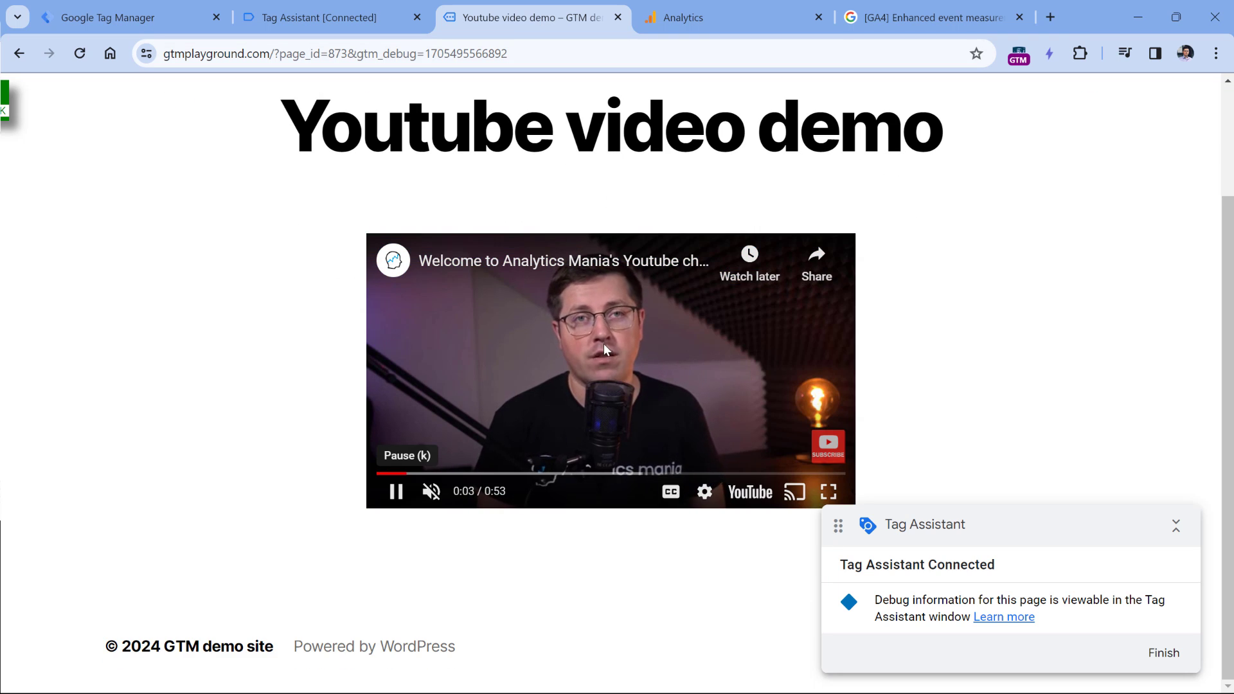
{"action": "left_click_drag", "start_coordinate": [417, 473], "coordinate": [423, 483]}
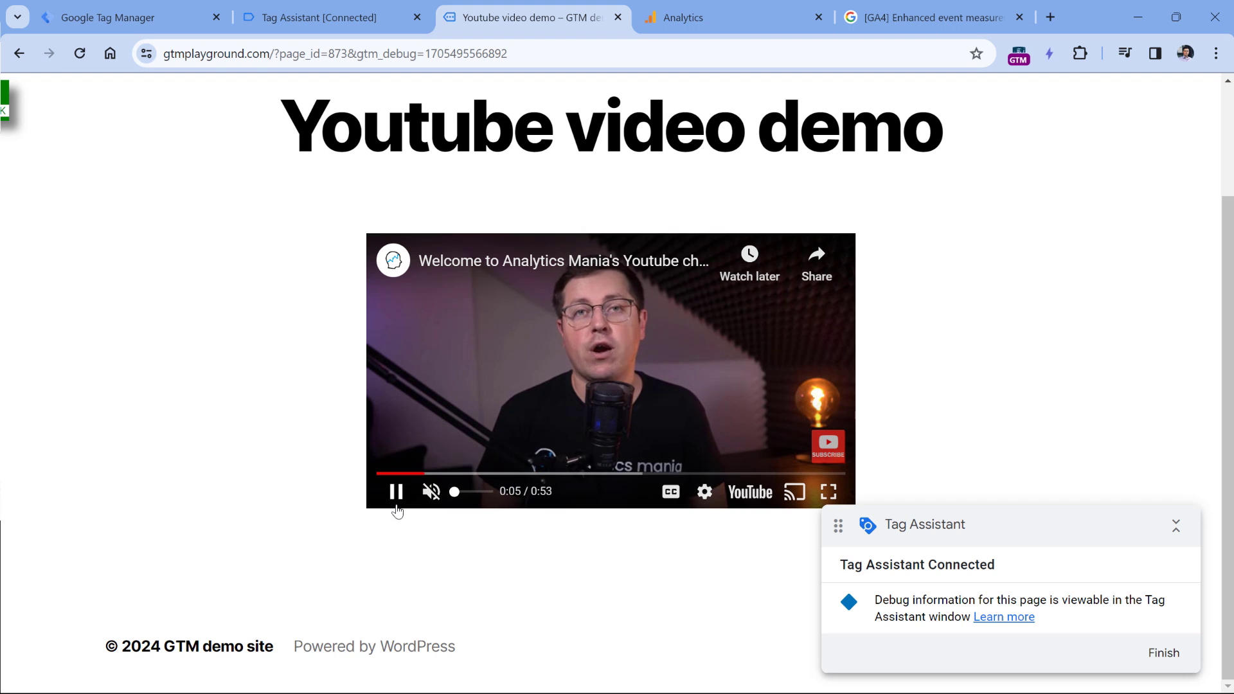
{"action": "left_click", "coordinate": [396, 491]}
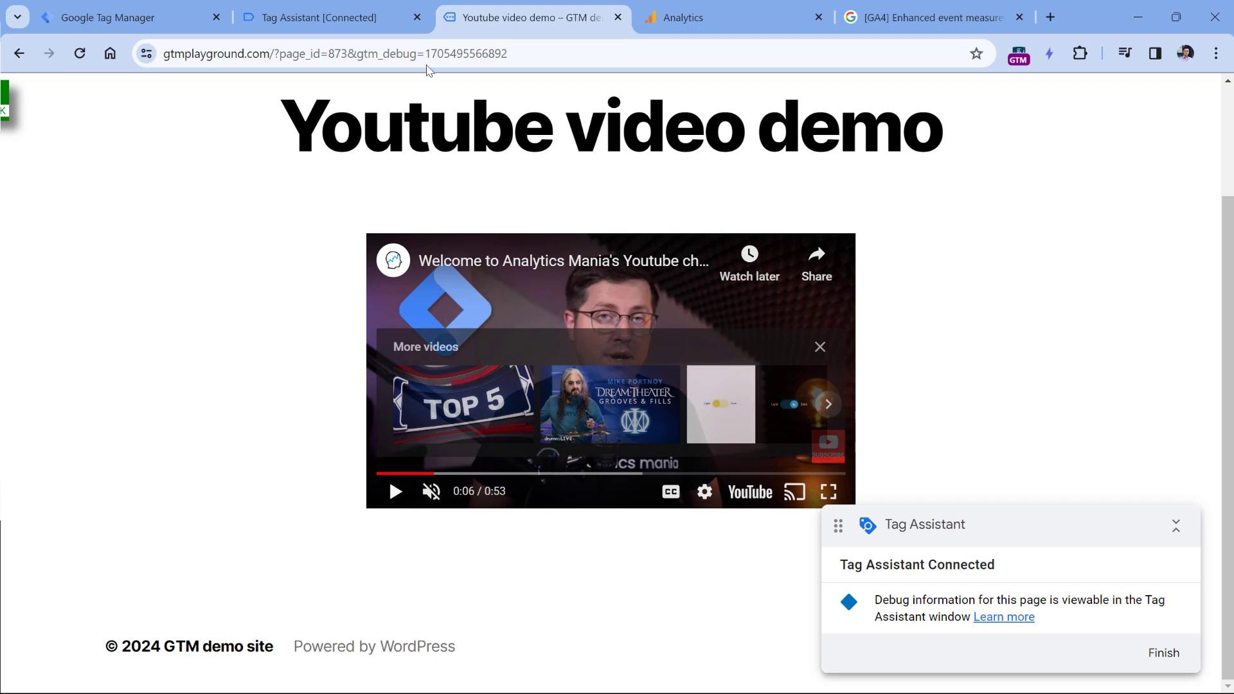
Step: Check in Tag Assistant which tags fired on each of the two YouTube Video events
{"action": "left_click", "coordinate": [334, 18]}
{"action": "left_click", "coordinate": [617, 392]}
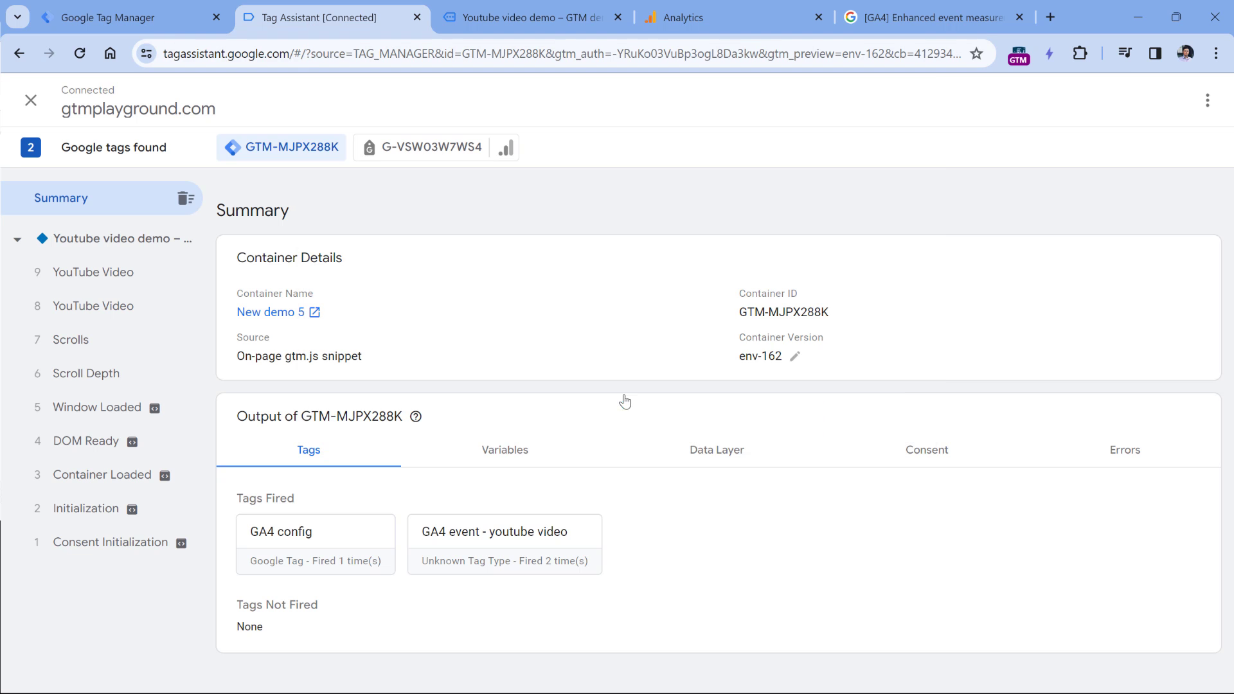
{"action": "left_click", "coordinate": [92, 310]}
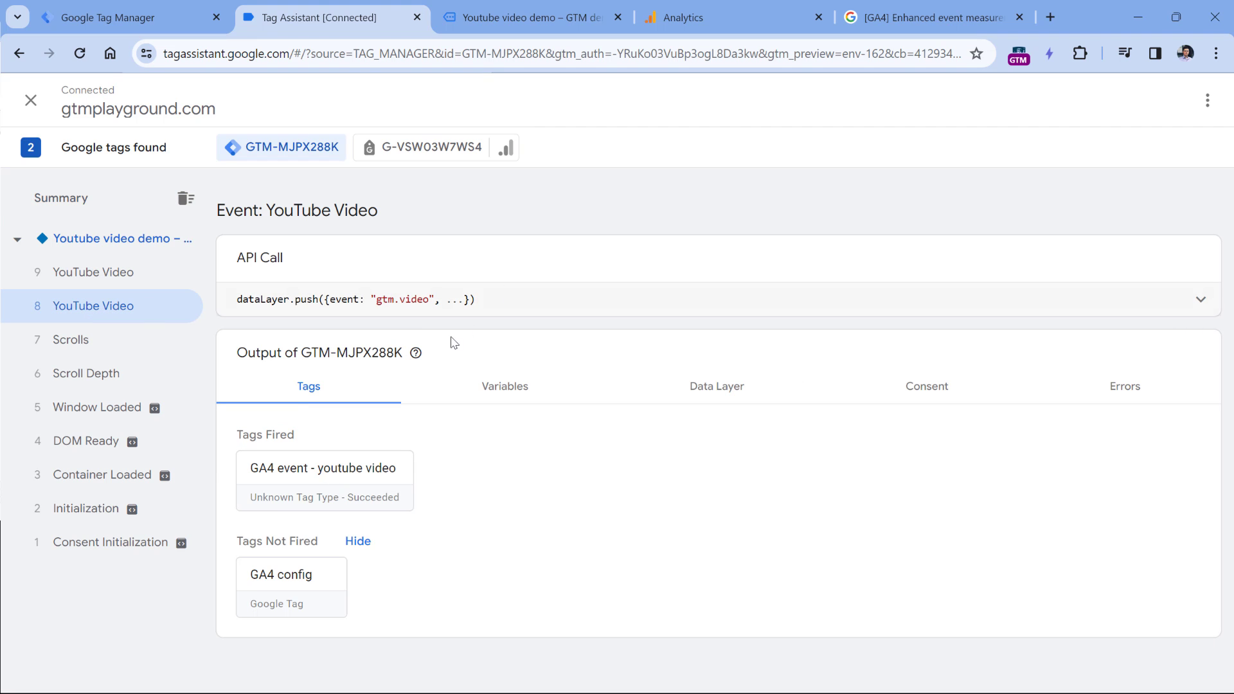
{"action": "left_click", "coordinate": [96, 275]}
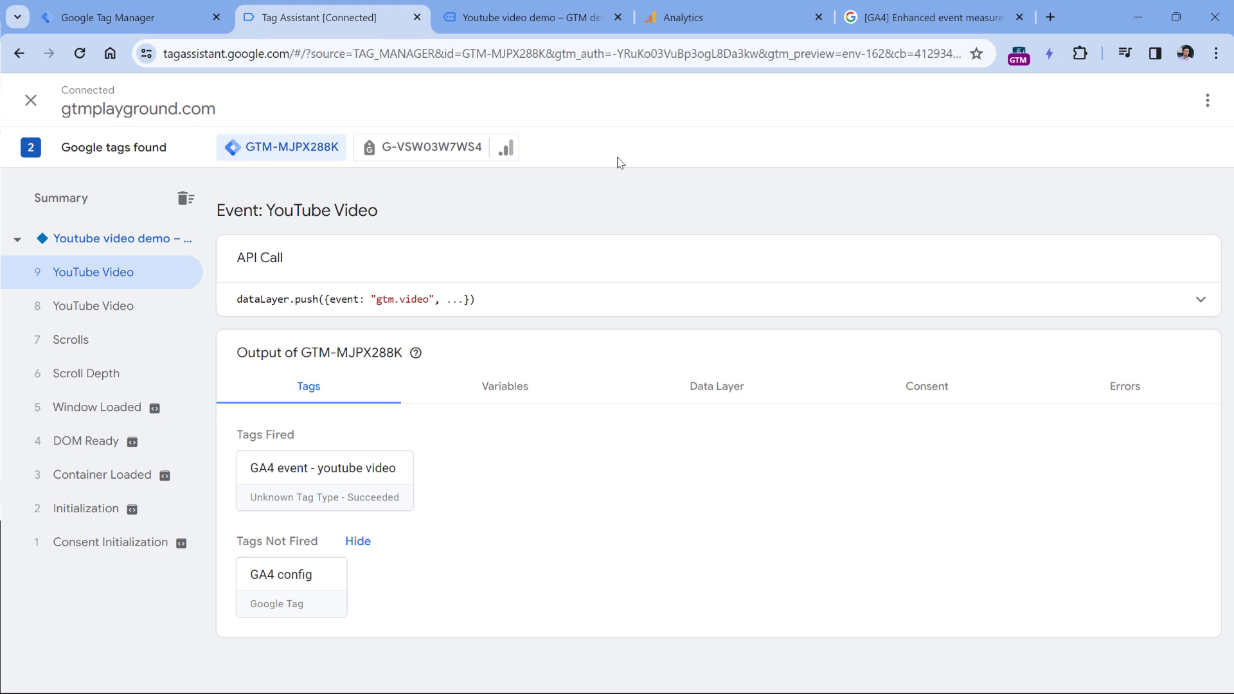
Step: Open DebugView in Google Analytics and examine the parameters of the latest video_start event, including video_title
{"action": "left_click", "coordinate": [734, 17]}
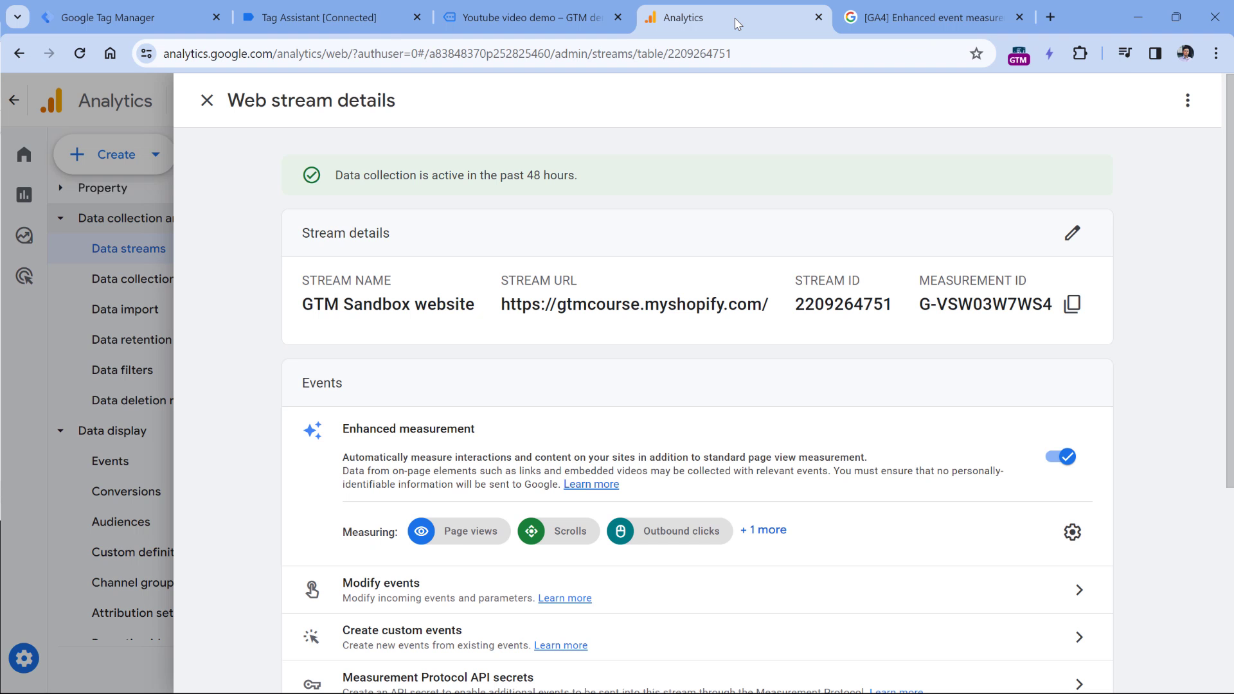
{"action": "left_click", "coordinate": [198, 96]}
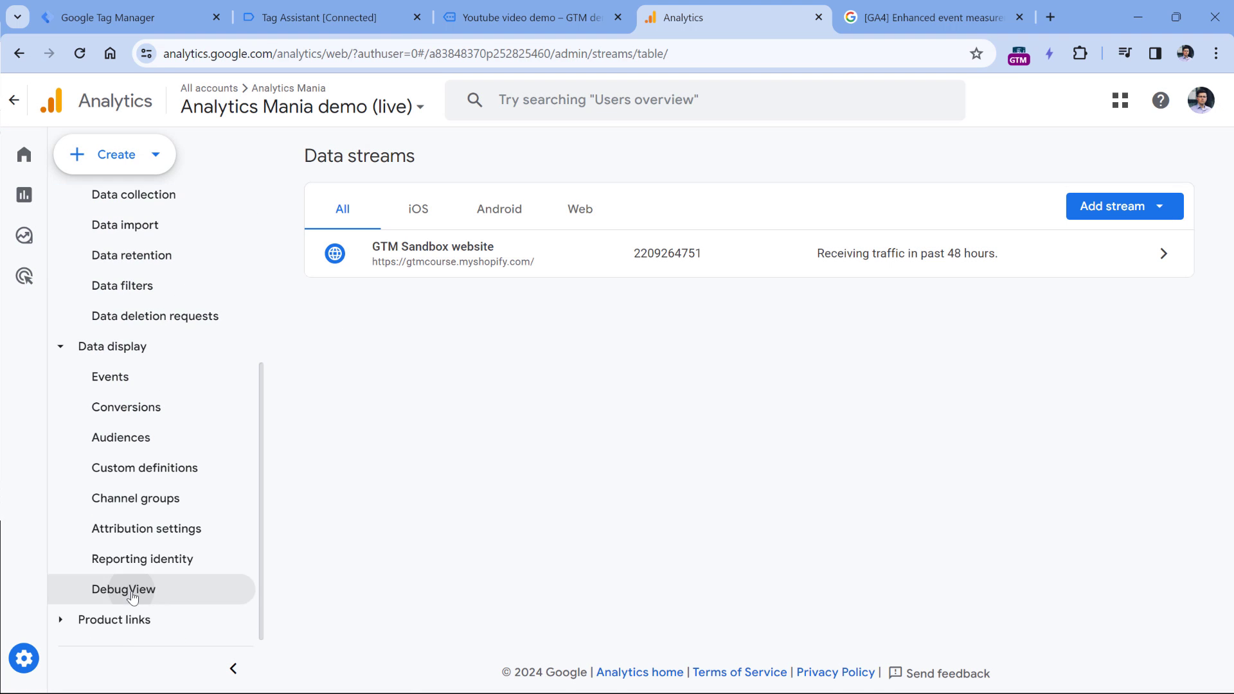
{"action": "left_click", "coordinate": [122, 589]}
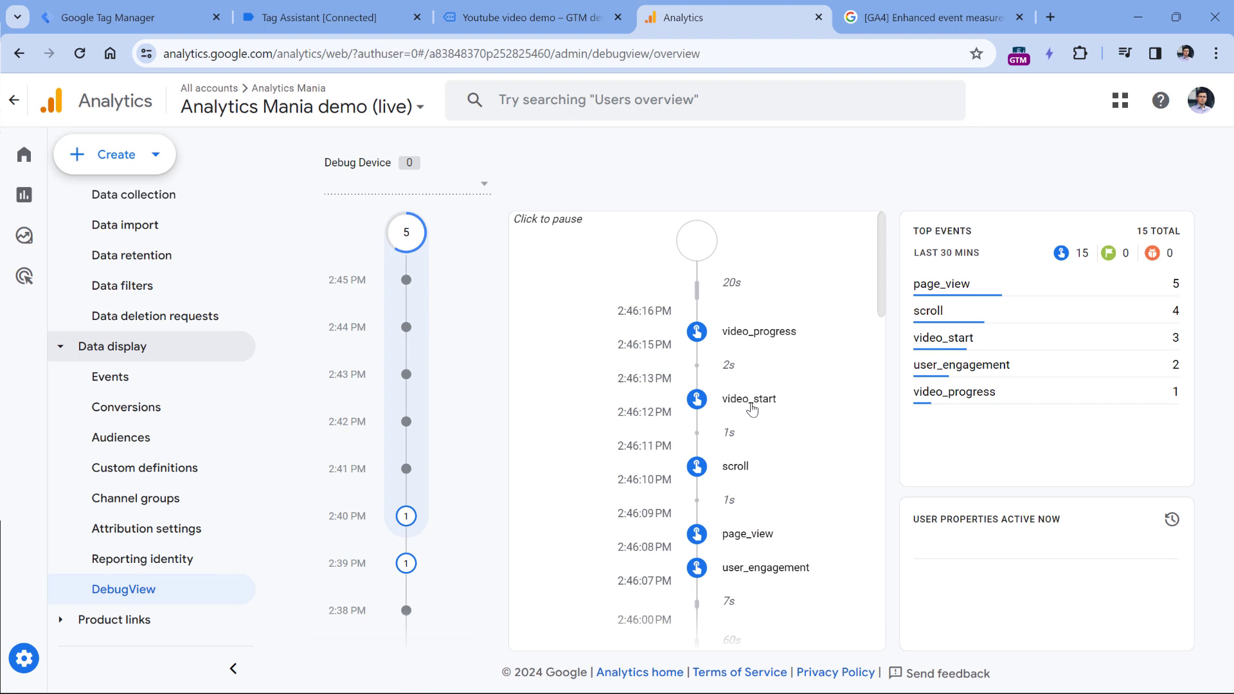
{"action": "left_click", "coordinate": [752, 405]}
{"action": "scroll", "coordinate": [668, 413], "scroll_direction": "down", "scroll_amount": 5}
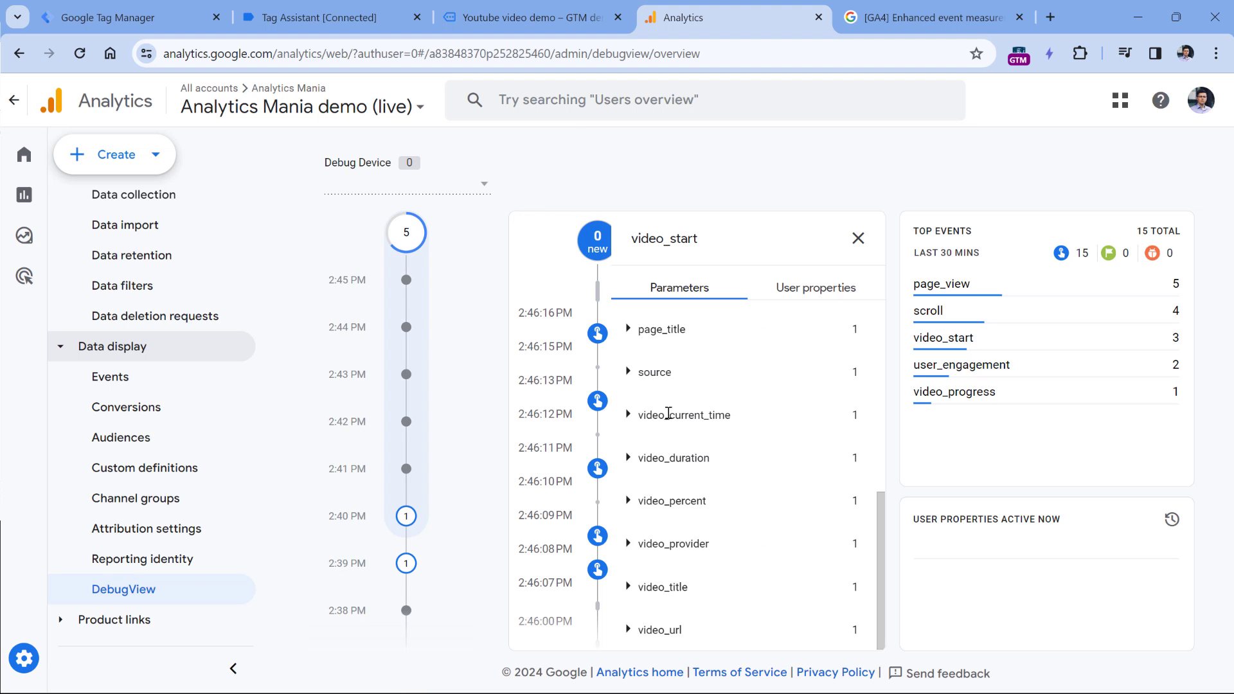
{"action": "scroll", "coordinate": [668, 413], "scroll_direction": "up", "scroll_amount": 5}
{"action": "scroll", "coordinate": [683, 363], "scroll_direction": "down", "scroll_amount": 5}
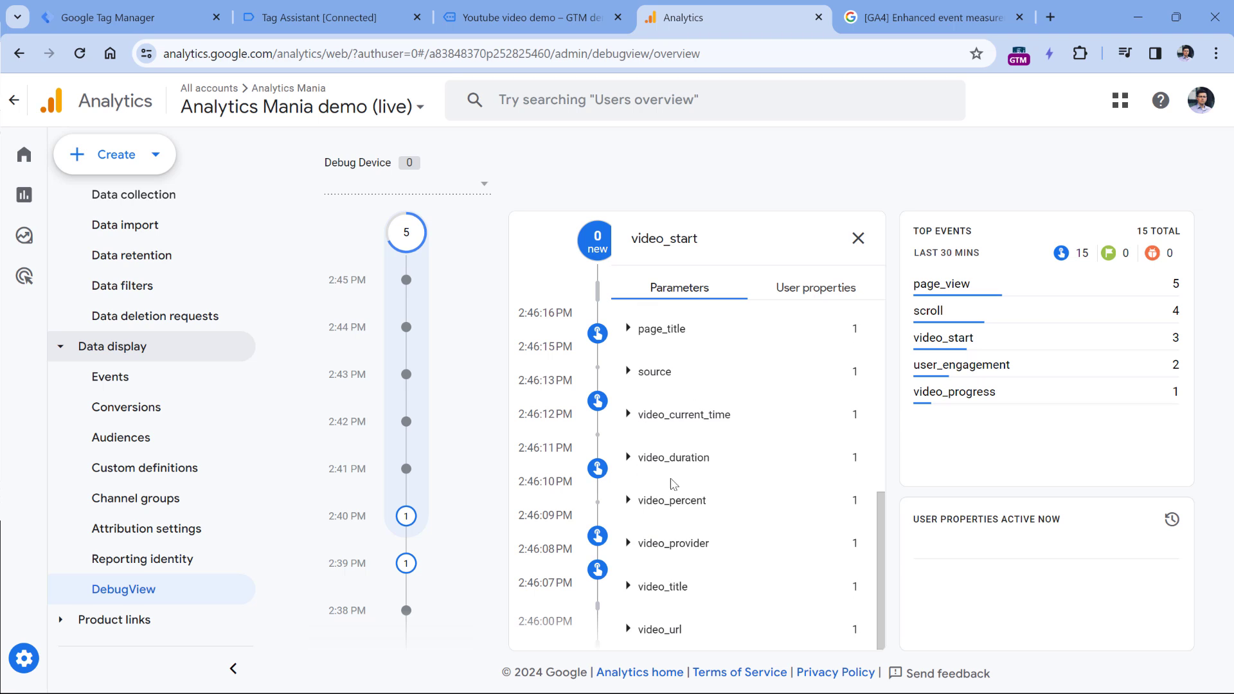
{"action": "left_click", "coordinate": [627, 587]}
{"action": "left_click", "coordinate": [858, 238]}
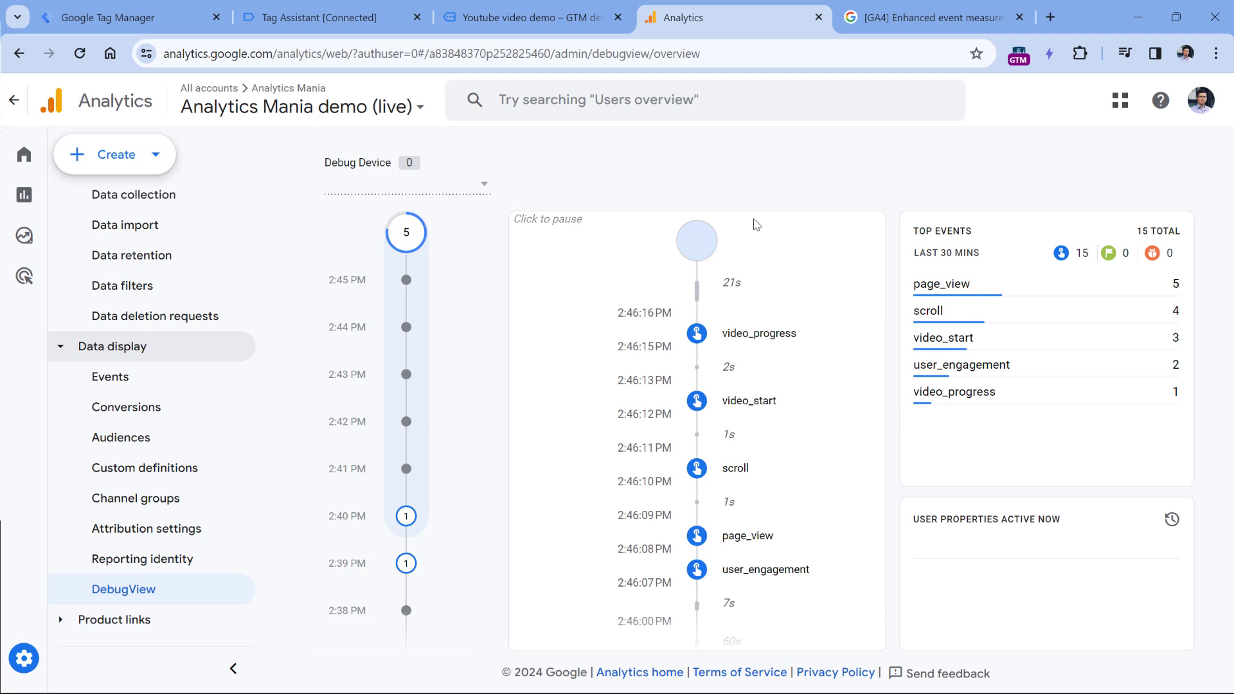
Step: Compare the video_progress event's parameters with the video engagement parameters listed in the Analytics Help article
{"action": "left_click", "coordinate": [754, 345]}
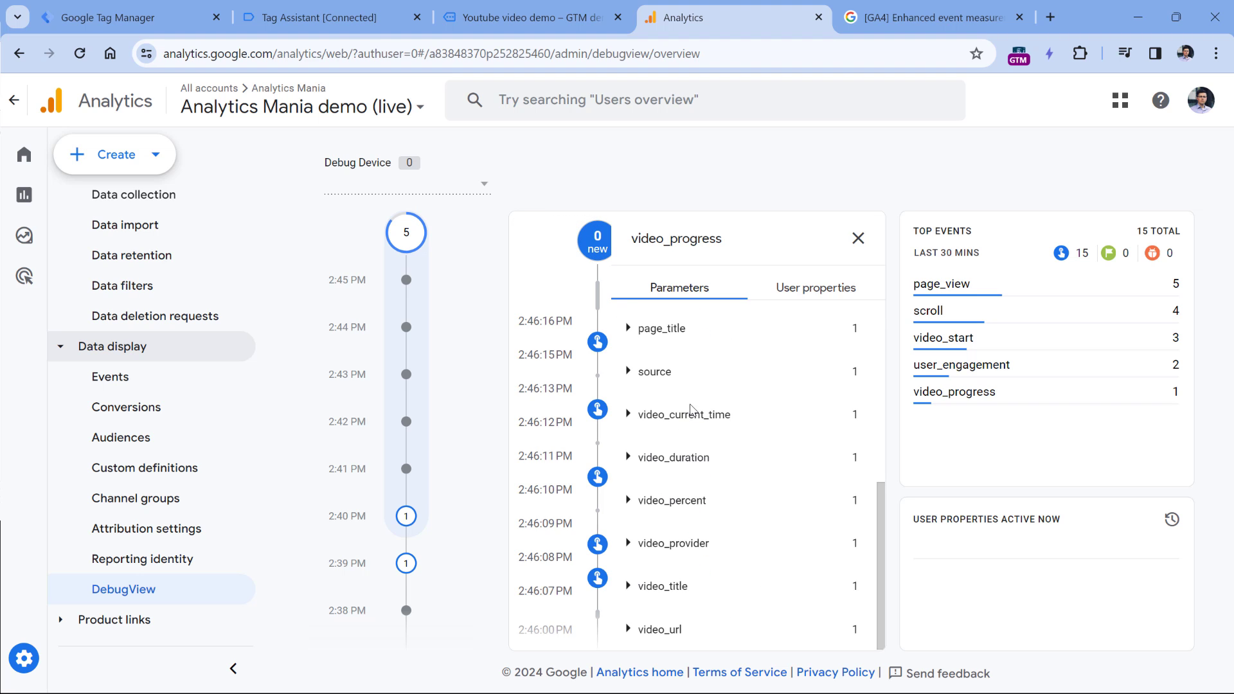
{"action": "scroll", "coordinate": [701, 402], "scroll_direction": "up", "scroll_amount": 5}
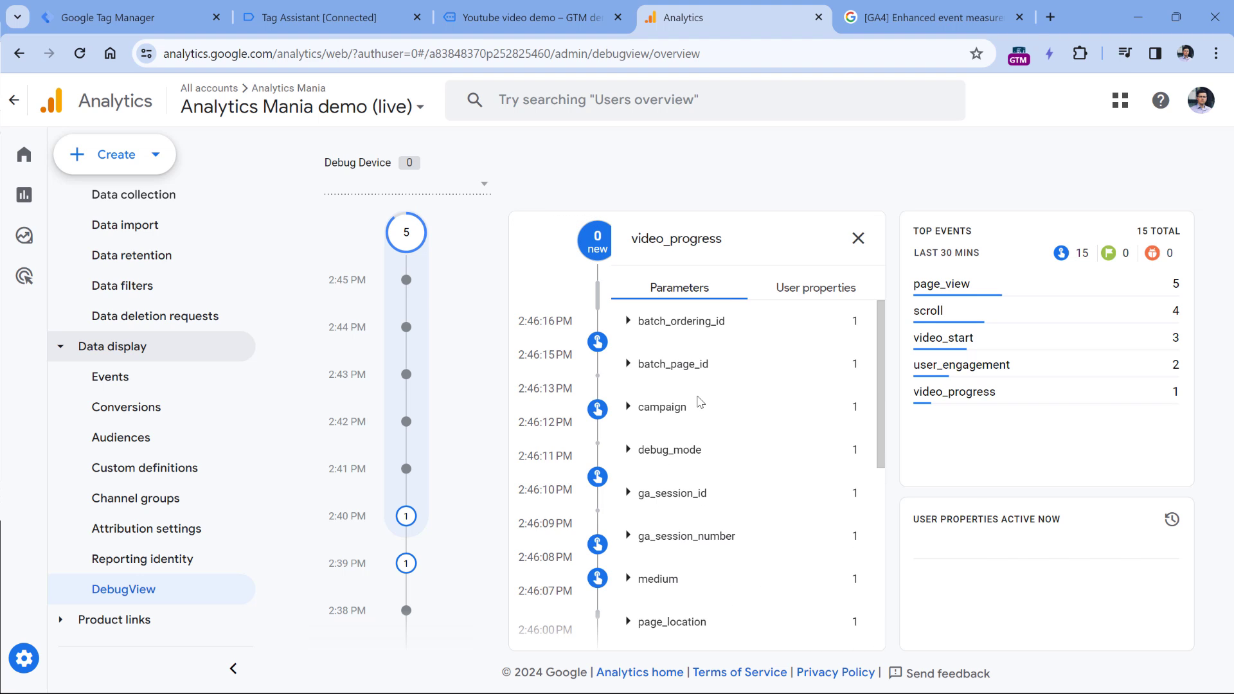
{"action": "key", "text": "ctrl+Tab"}
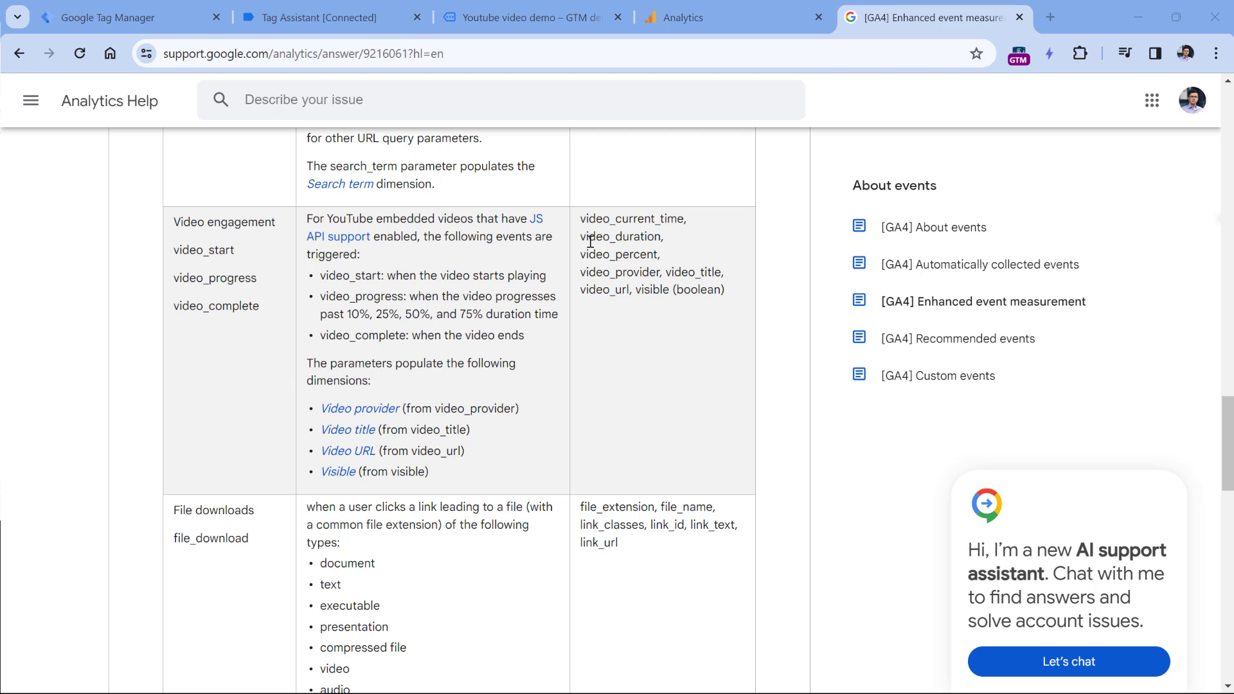
{"action": "left_click_drag", "start_coordinate": [581, 218], "coordinate": [629, 288]}
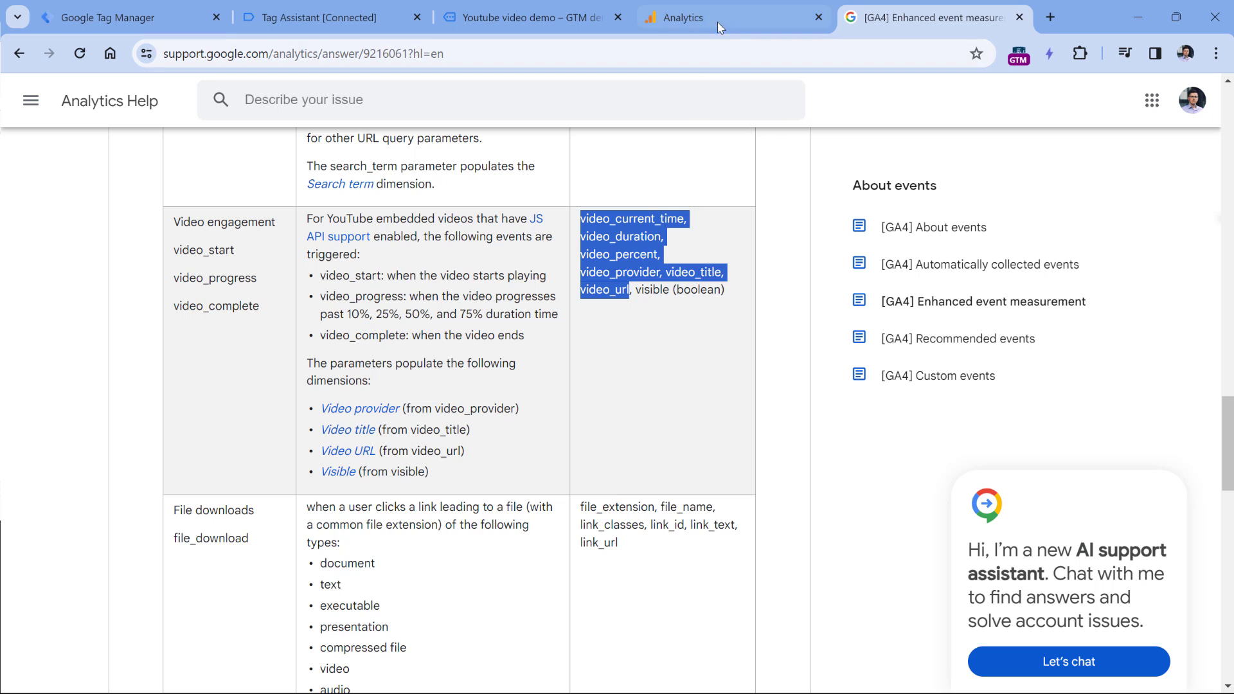
Step: Search the dimensions of a new blank exploration in Google Analytics for "video" and compare them with the YouTube tag's event parameters in Tag Manager
{"action": "left_click", "coordinate": [694, 17]}
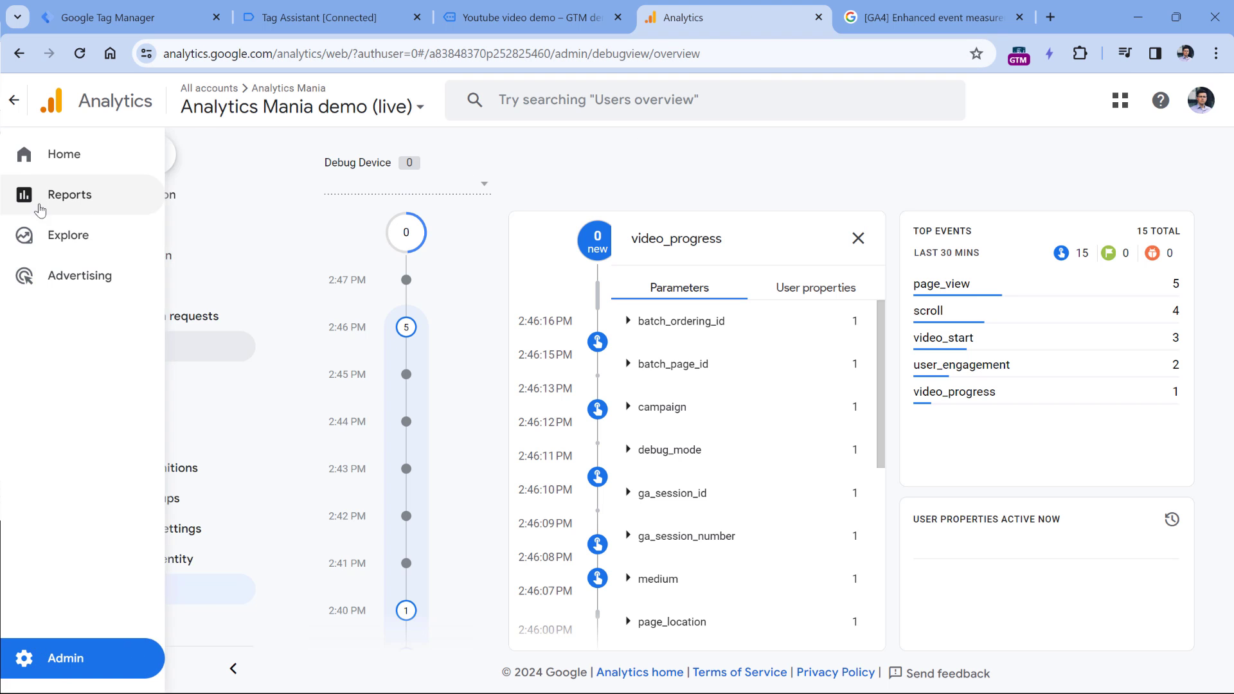
{"action": "left_click", "coordinate": [67, 239]}
{"action": "left_click", "coordinate": [320, 283]}
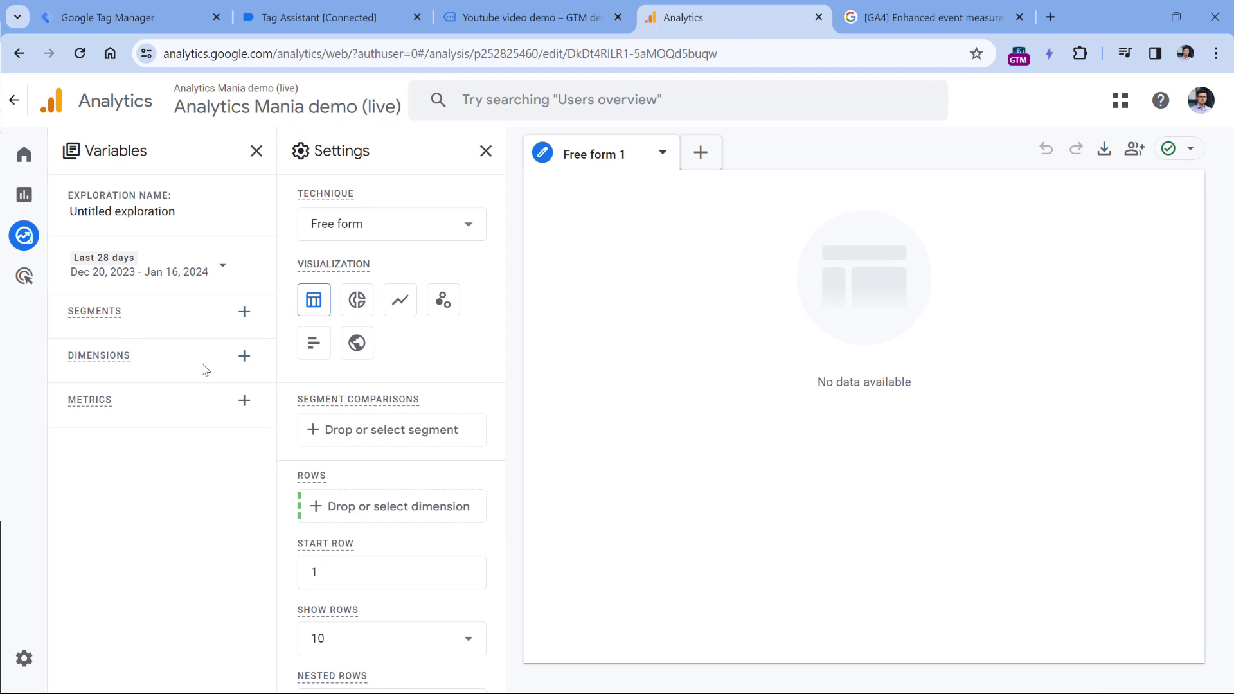
{"action": "left_click", "coordinate": [244, 357]}
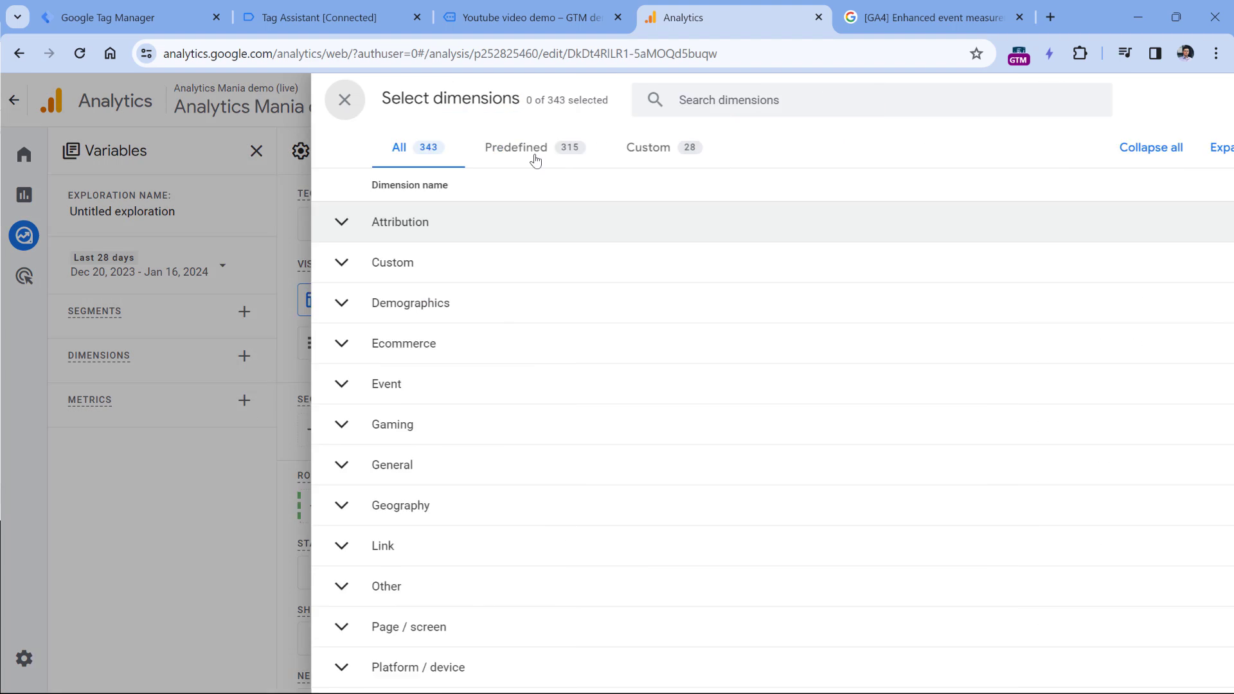
{"action": "left_click", "coordinate": [582, 109]}
{"action": "type", "text": "video"}
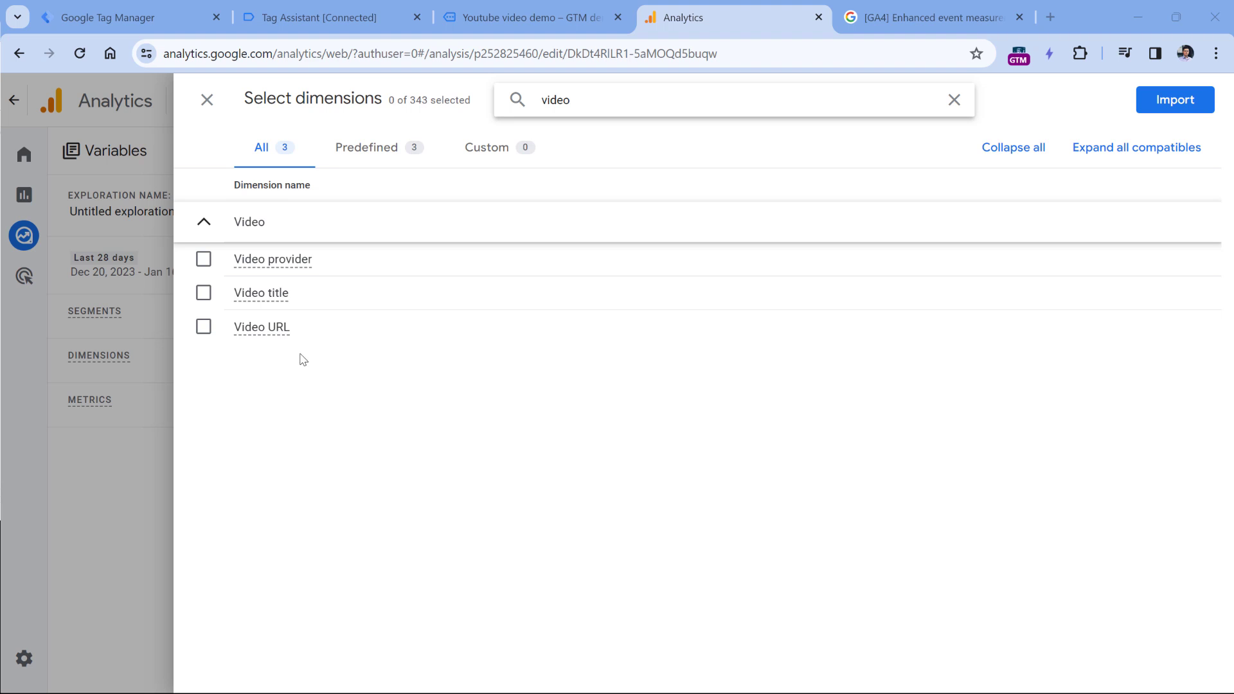
{"action": "left_click", "coordinate": [151, 29]}
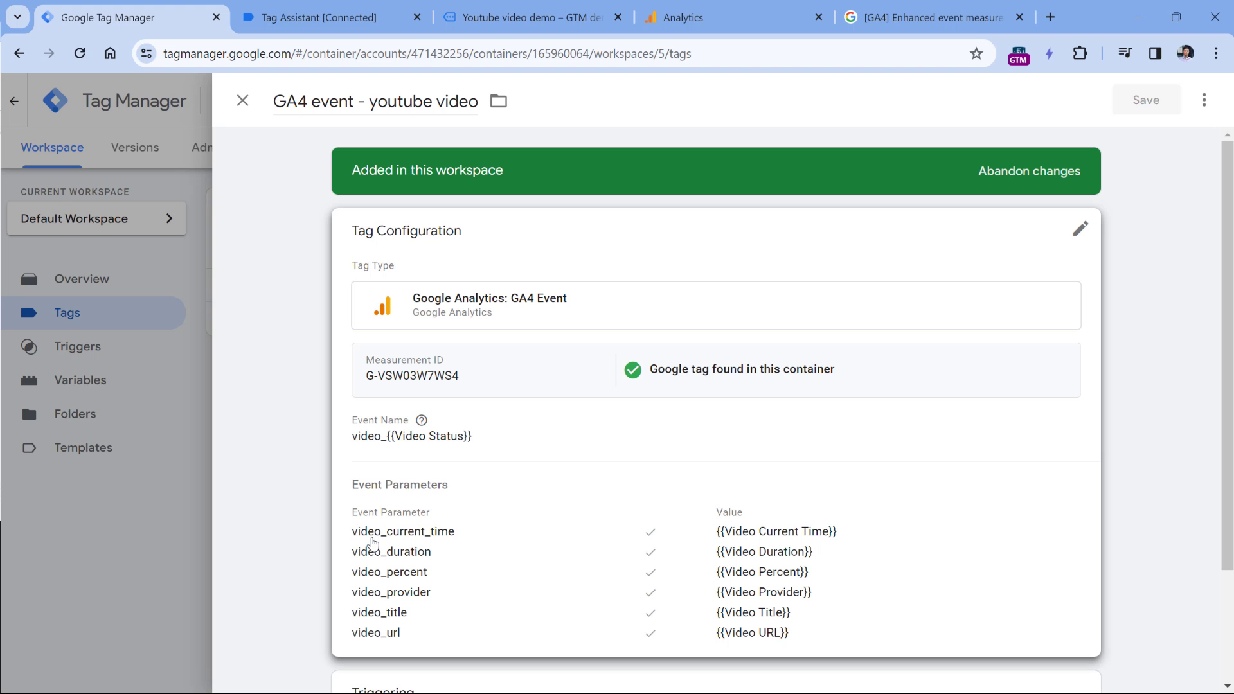
{"action": "left_click", "coordinate": [683, 17]}
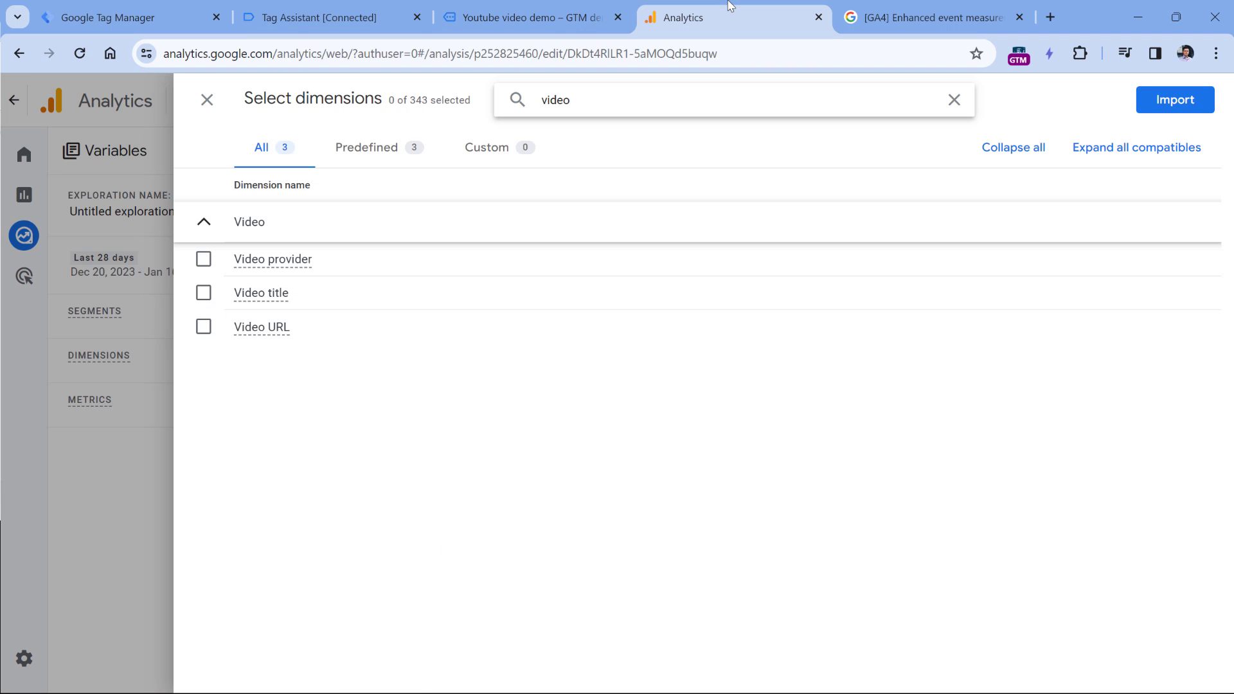
Step: In the property's custom definitions, create an event-scoped custom dimension named "Video percent" for the event parameter video_percent
{"action": "left_click", "coordinate": [156, 200]}
{"action": "left_click", "coordinate": [26, 656]}
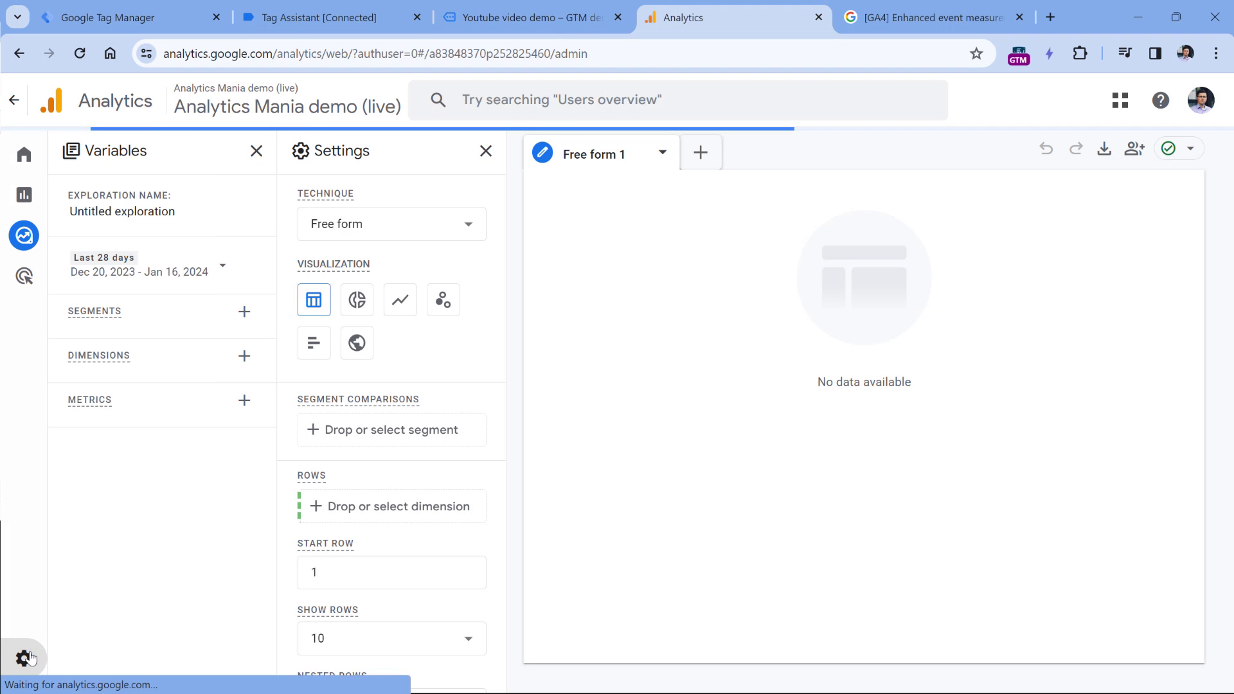
{"action": "scroll", "coordinate": [534, 281], "scroll_direction": "down", "scroll_amount": 5}
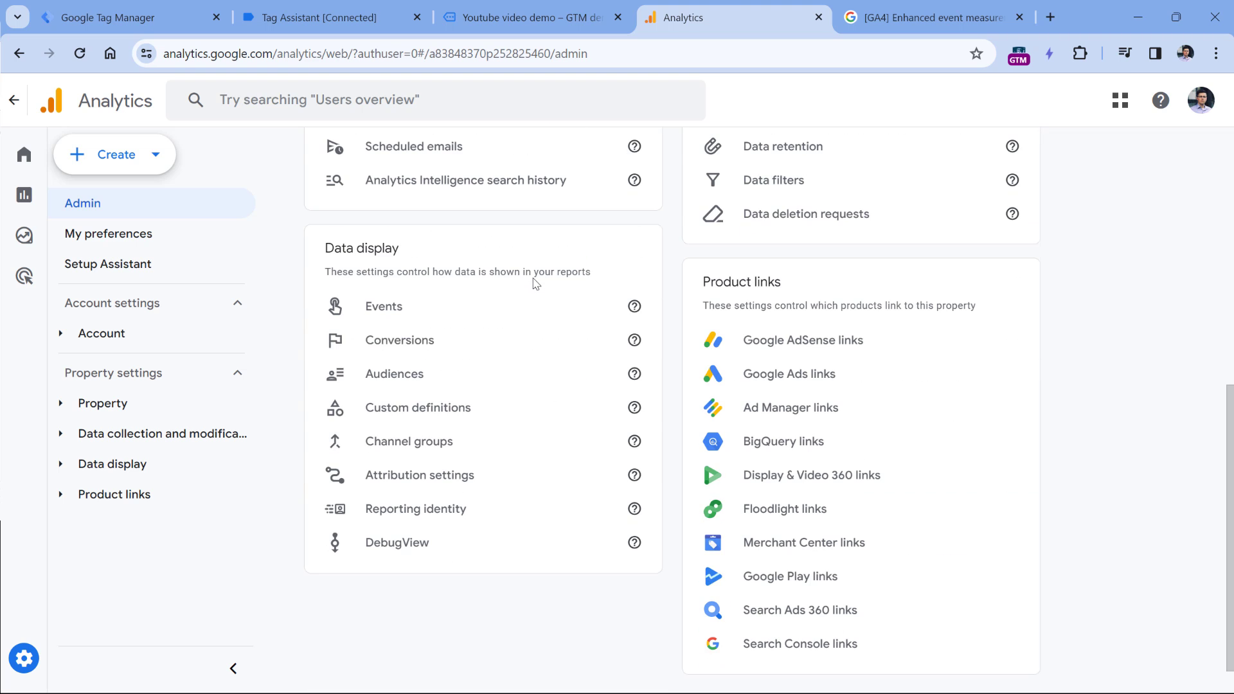
{"action": "left_click", "coordinate": [439, 416]}
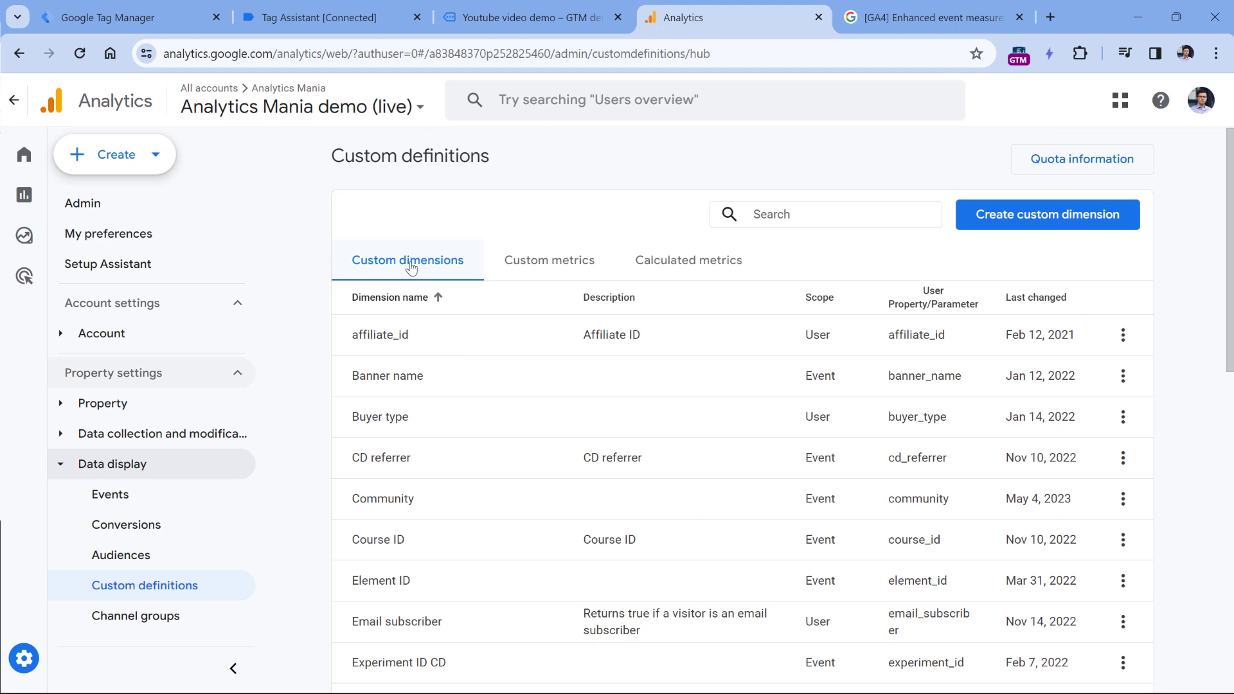
{"action": "left_click", "coordinate": [1066, 227]}
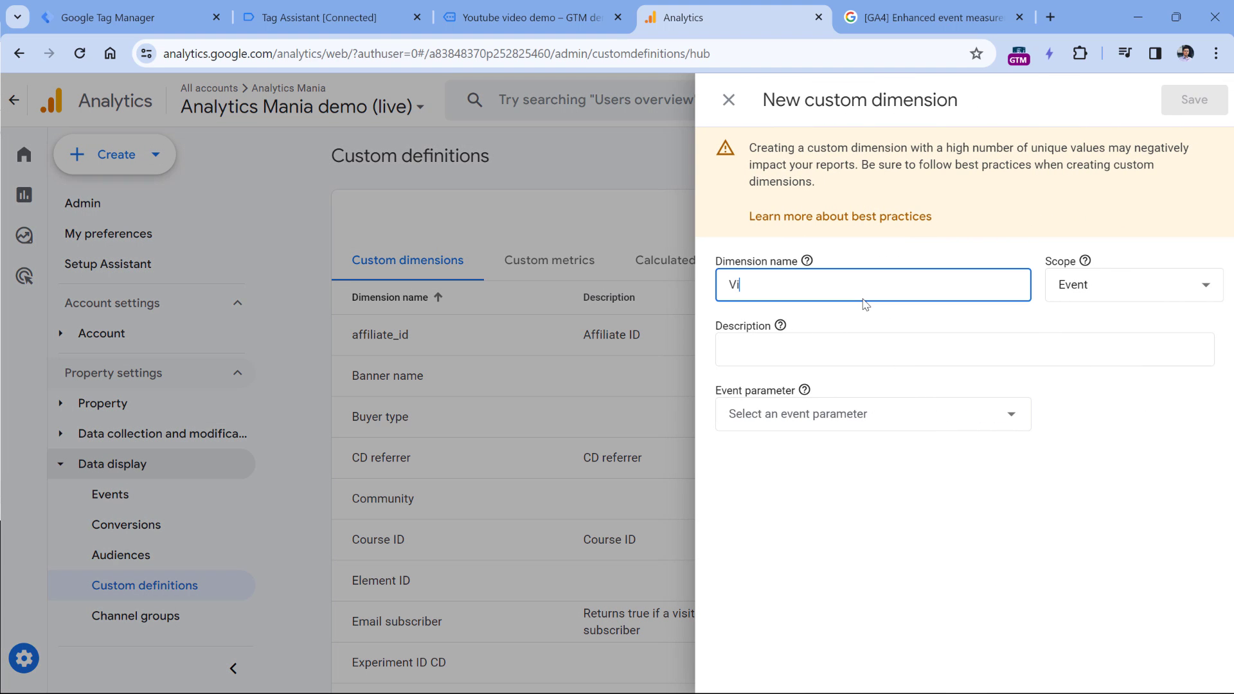
{"action": "type", "text": "Video percent"}
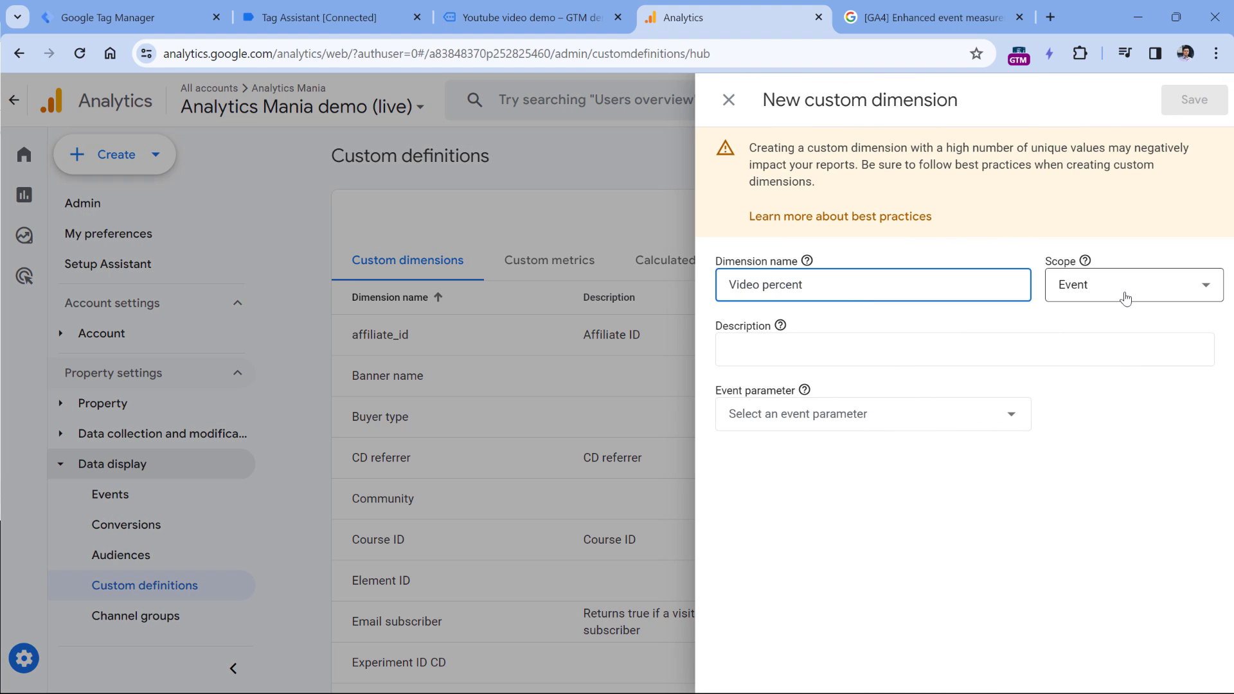
{"action": "left_click", "coordinate": [852, 416]}
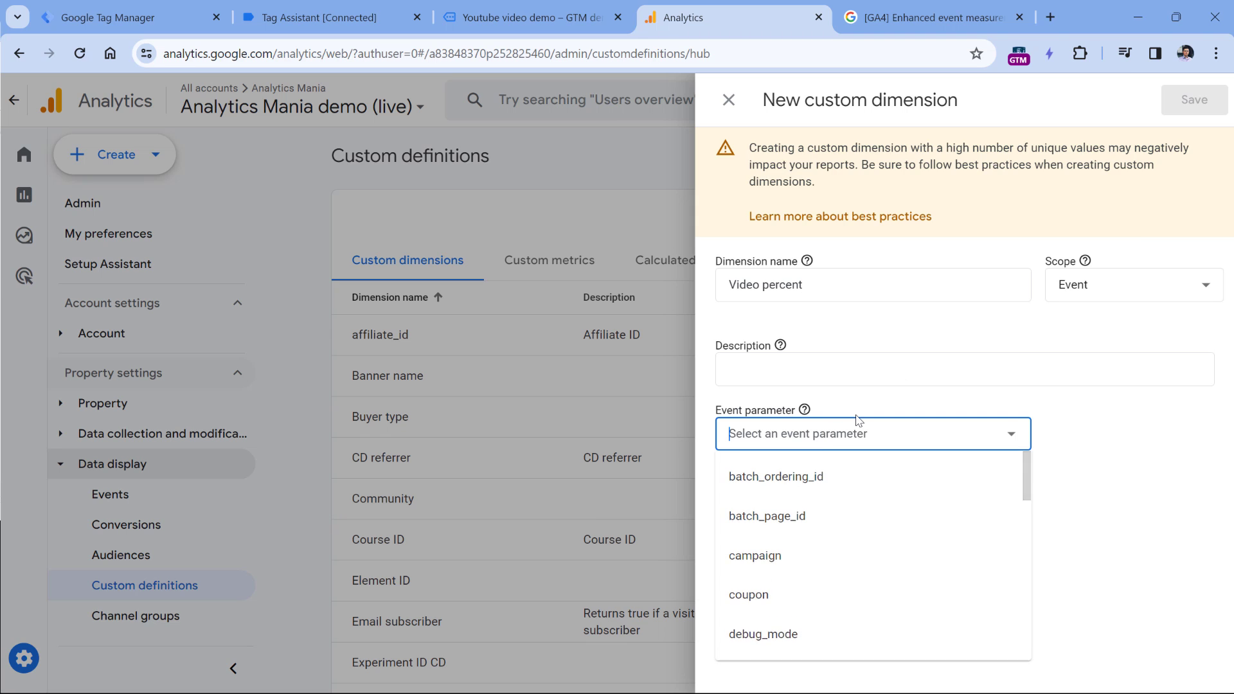
{"action": "type", "text": "video_percent"}
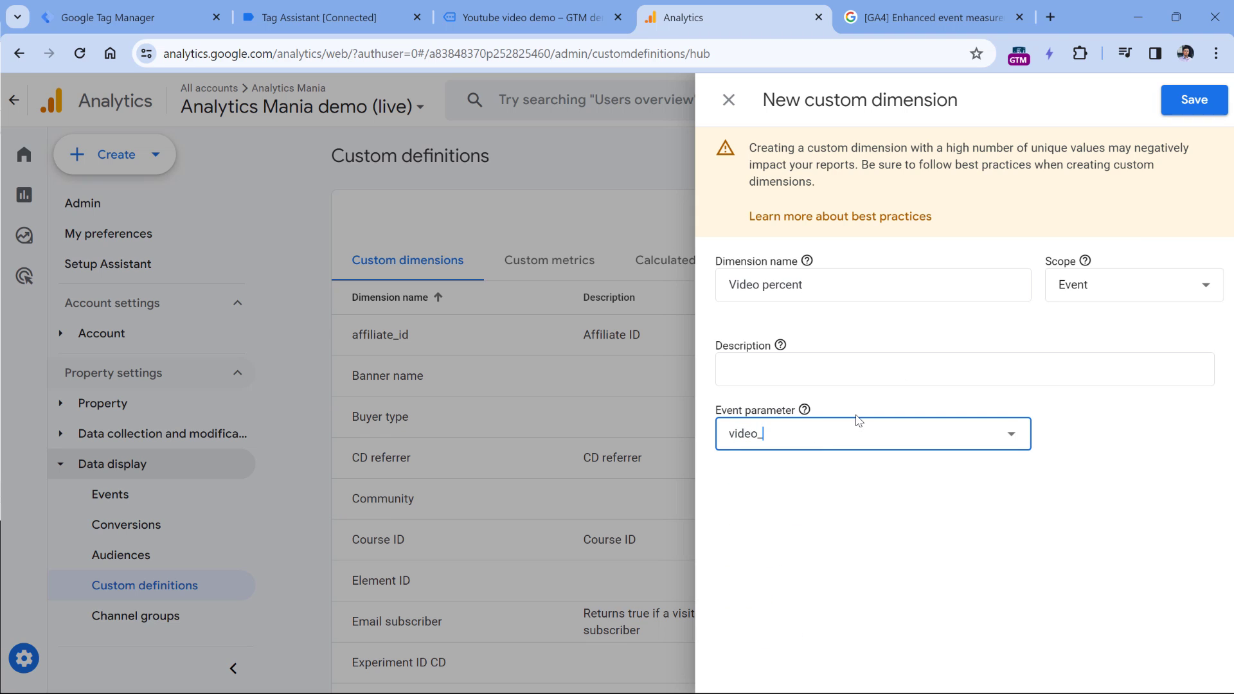
{"action": "left_click", "coordinate": [140, 19]}
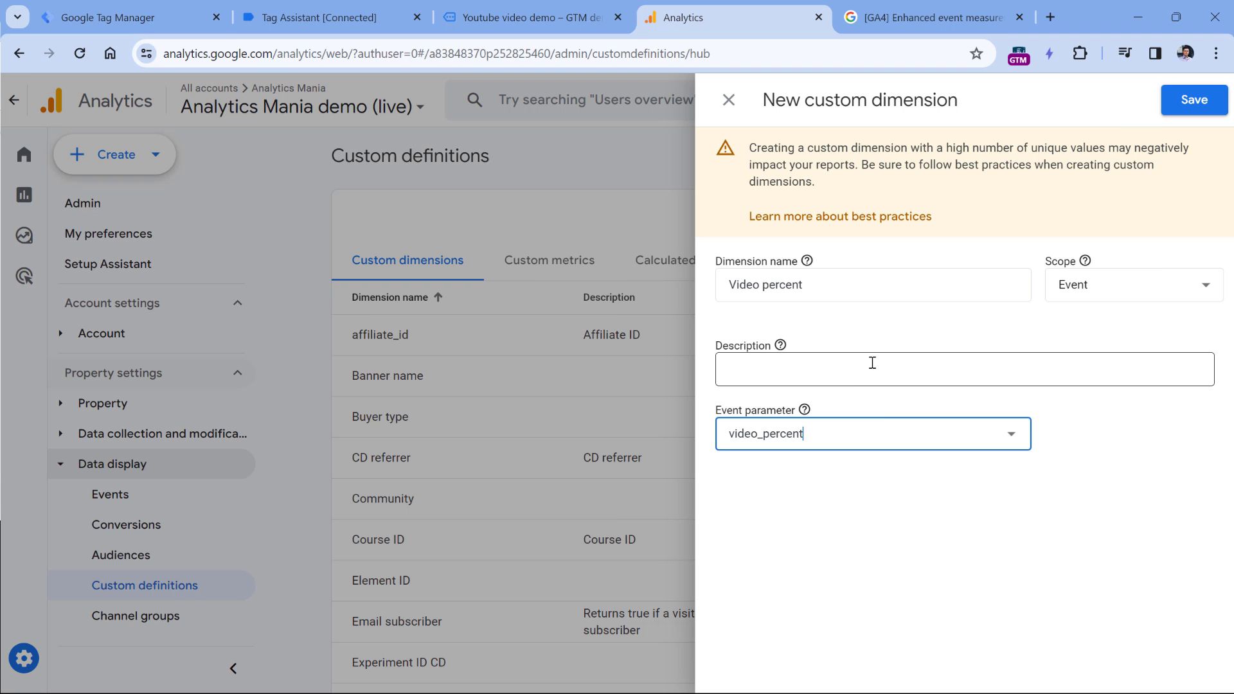
{"action": "left_click", "coordinate": [1199, 111]}
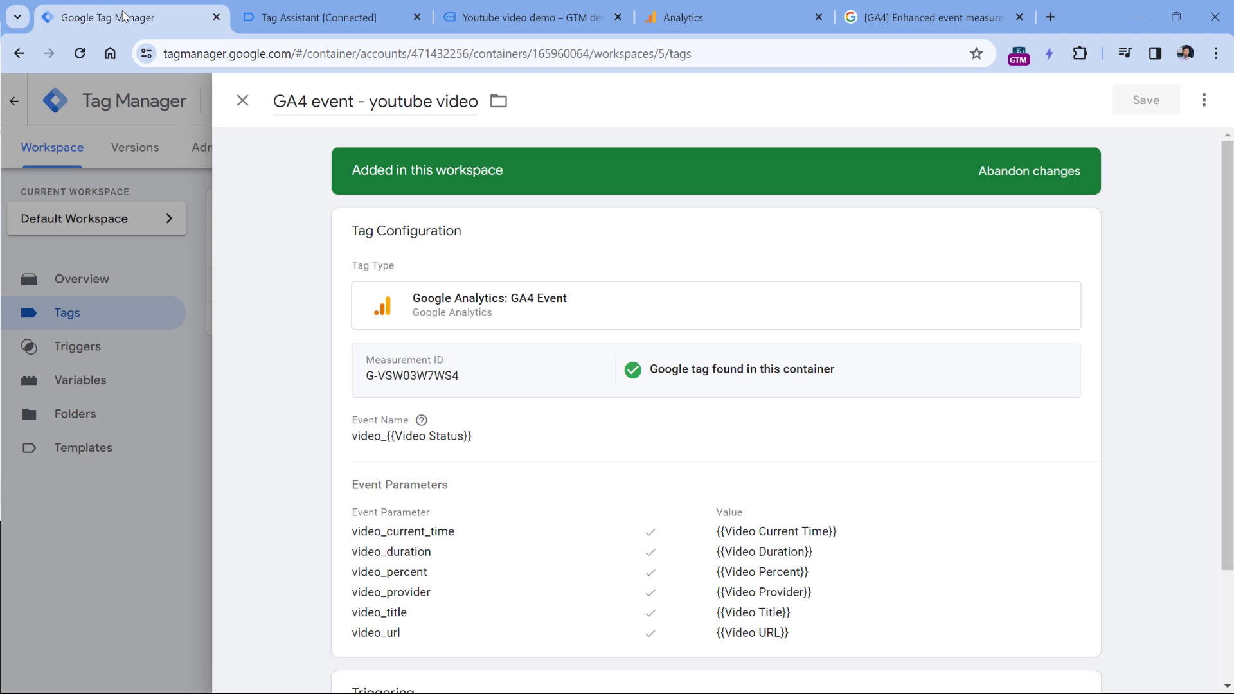
Step: Close the YouTube video tag in Tag Manager and start submitting the workspace changes
{"action": "left_click", "coordinate": [243, 101]}
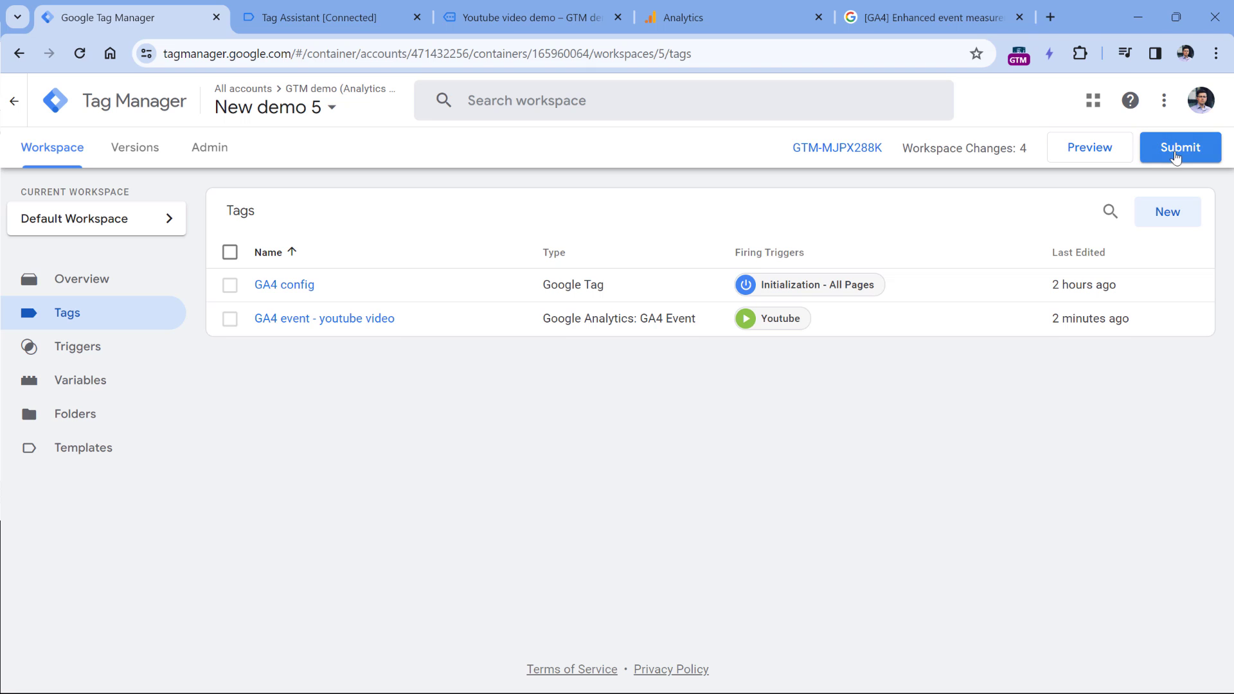
{"action": "left_click", "coordinate": [1180, 156]}
{"action": "left_click", "coordinate": [1180, 151]}
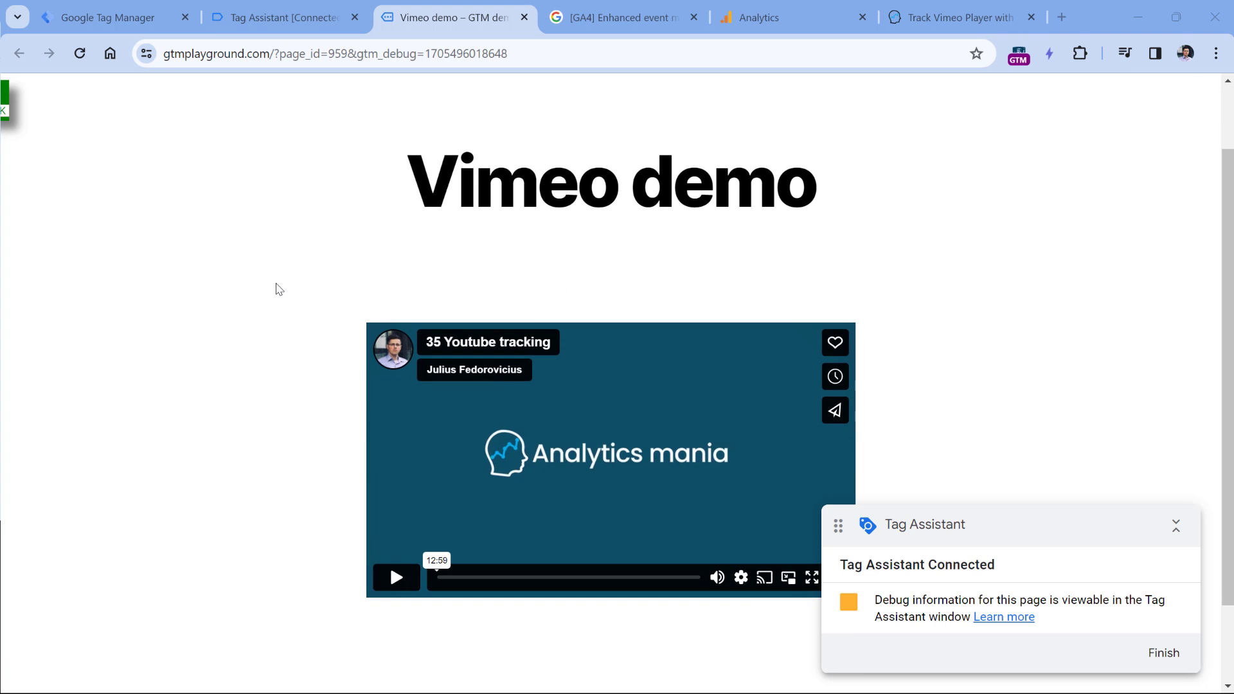
Step: Look over the embedded player on the Vimeo demo page and read the Analytics Mania article's instructions for the Vimeo player variable and listener
{"action": "scroll", "coordinate": [514, 264], "scroll_direction": "down", "scroll_amount": 2}
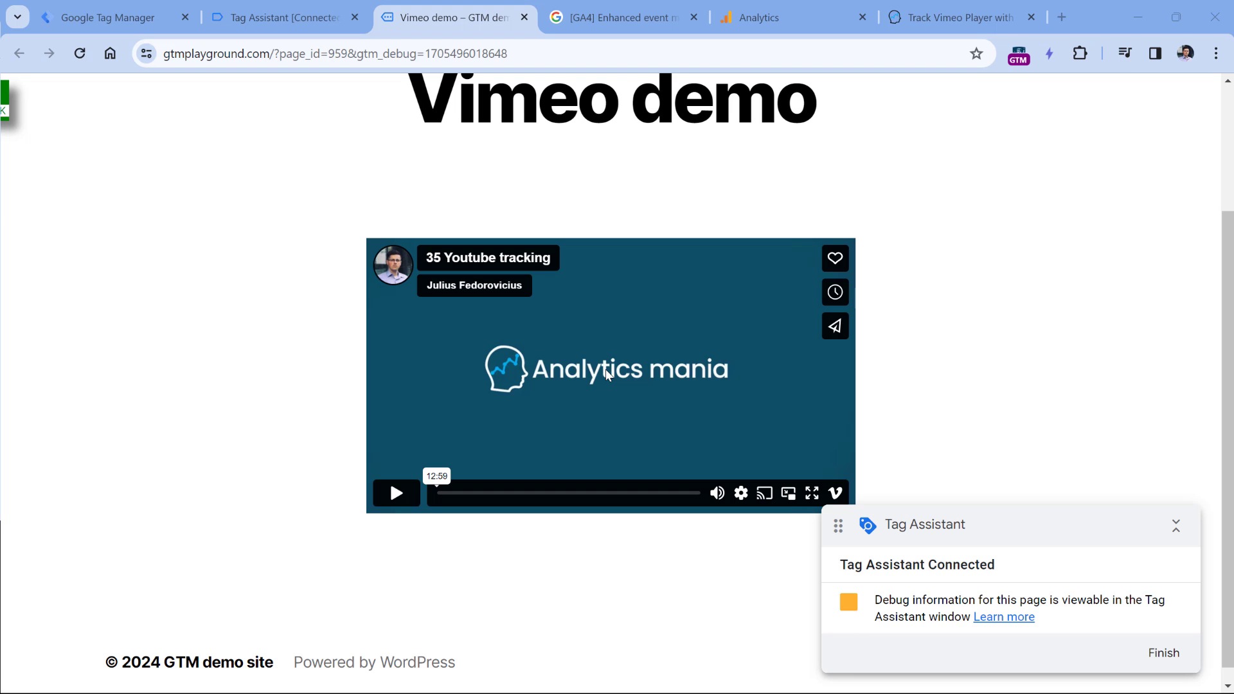
{"action": "key", "text": "ctrl+6"}
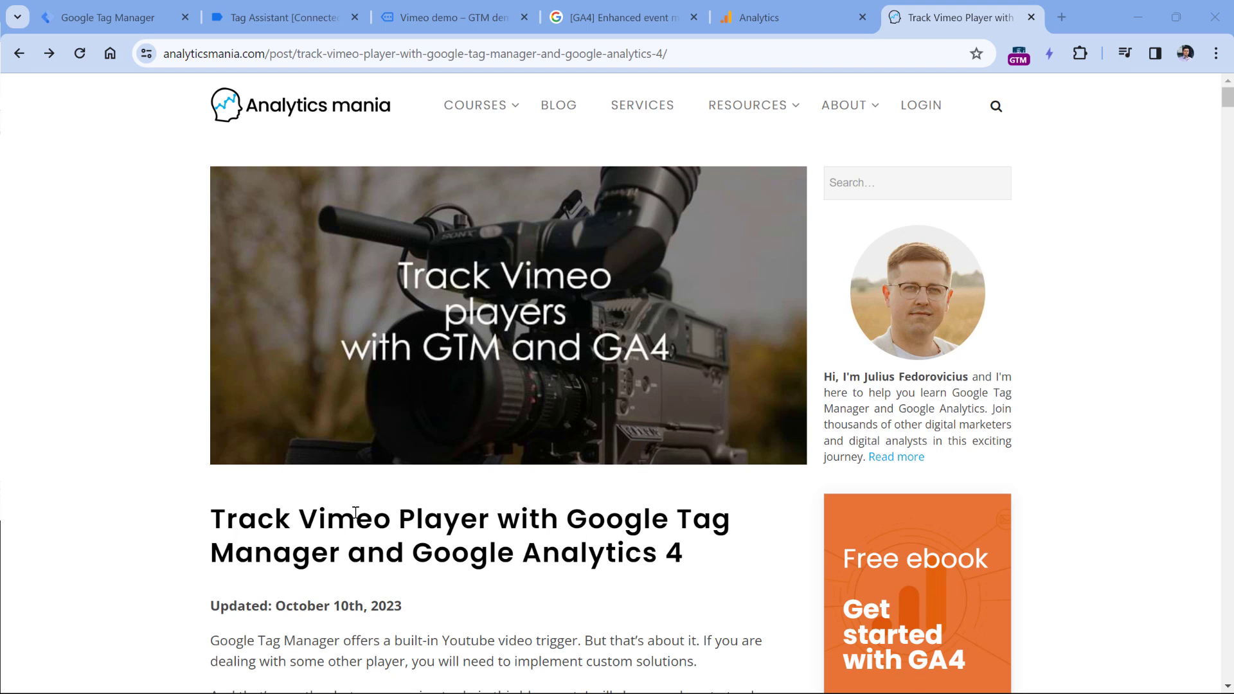
{"action": "scroll", "coordinate": [220, 360], "scroll_direction": "down", "scroll_amount": 20}
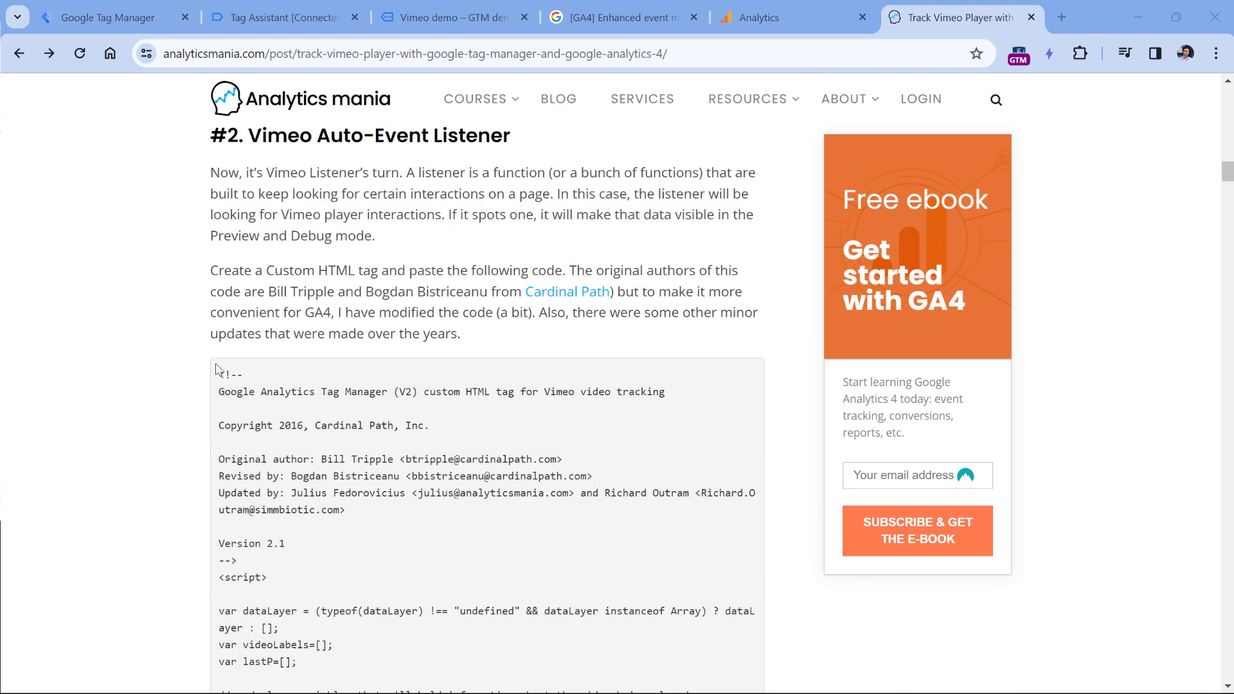
{"action": "scroll", "coordinate": [215, 368], "scroll_direction": "up", "scroll_amount": 3}
{"action": "scroll", "coordinate": [216, 368], "scroll_direction": "up", "scroll_amount": 1}
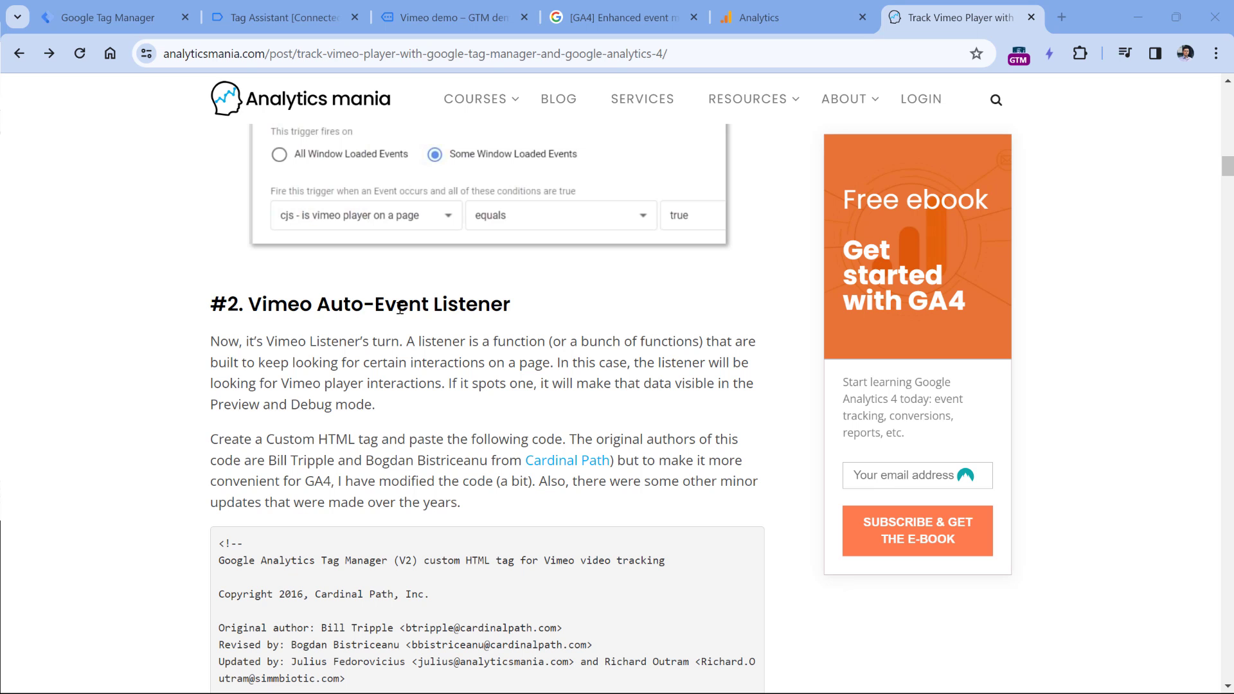
{"action": "scroll", "coordinate": [439, 339], "scroll_direction": "up", "scroll_amount": 9}
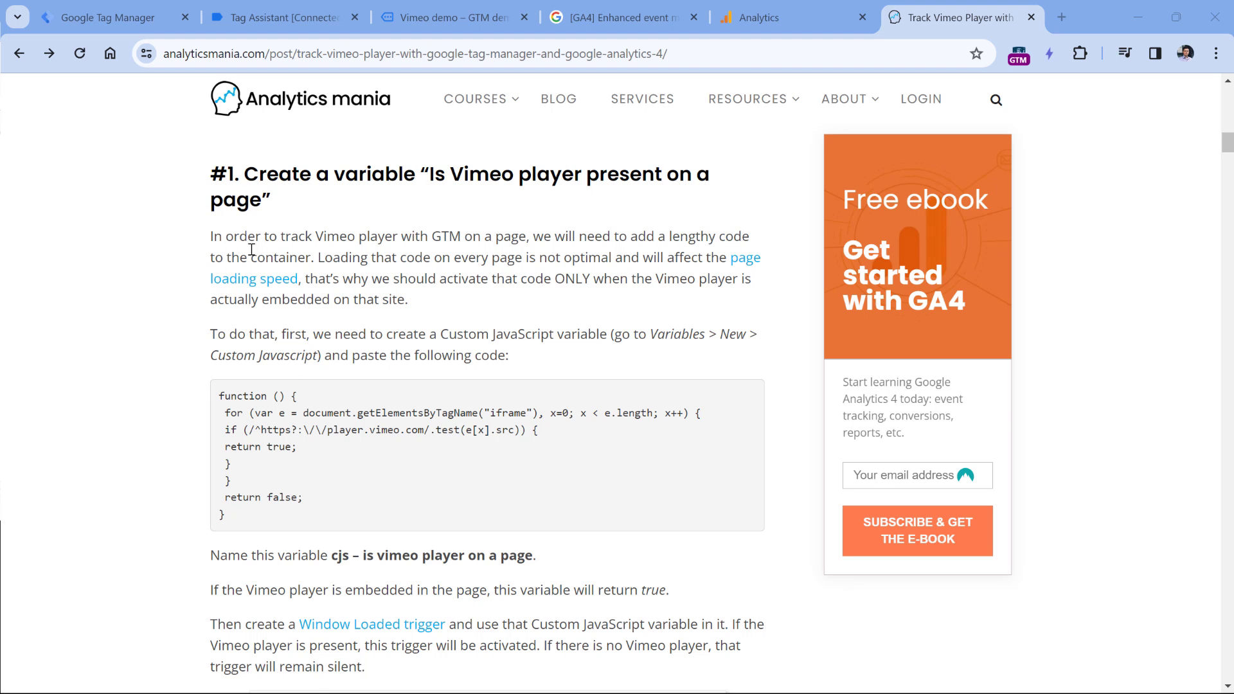
Step: Copy the complete Vimeo Auto-Event Listener code from the article and switch to Tag Manager
{"action": "scroll", "coordinate": [251, 249], "scroll_direction": "down", "scroll_amount": 10}
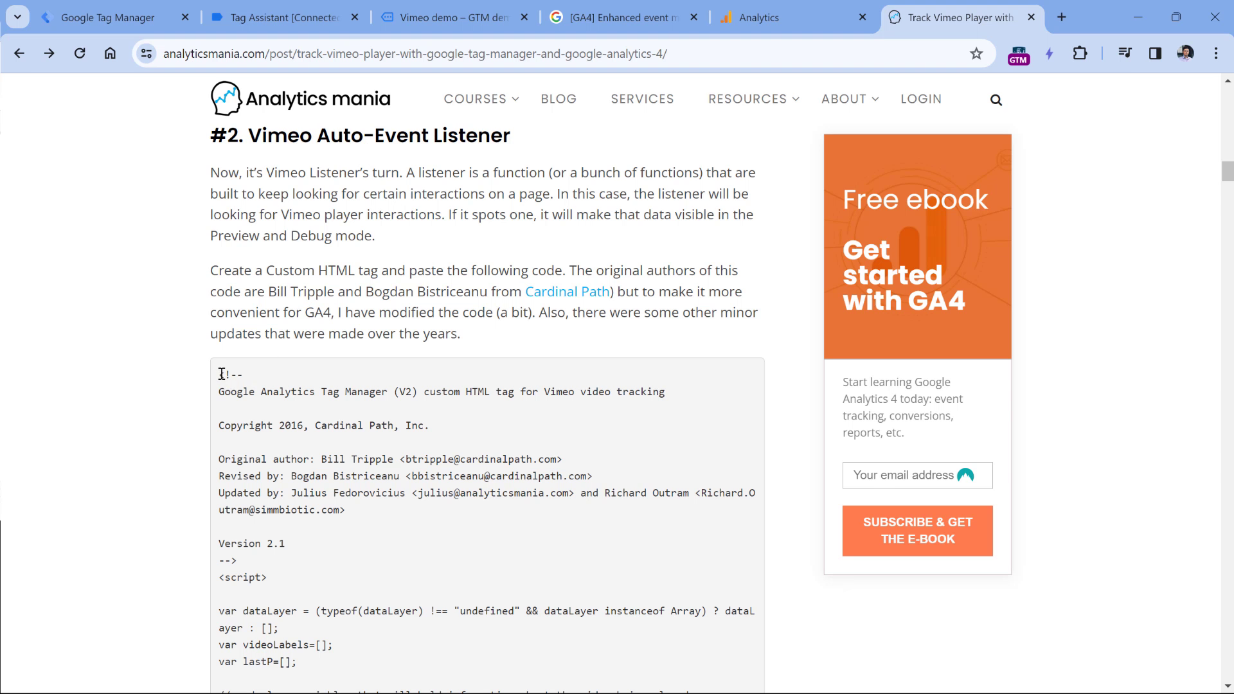
{"action": "left_click_drag", "start_coordinate": [219, 374], "coordinate": [275, 240]}
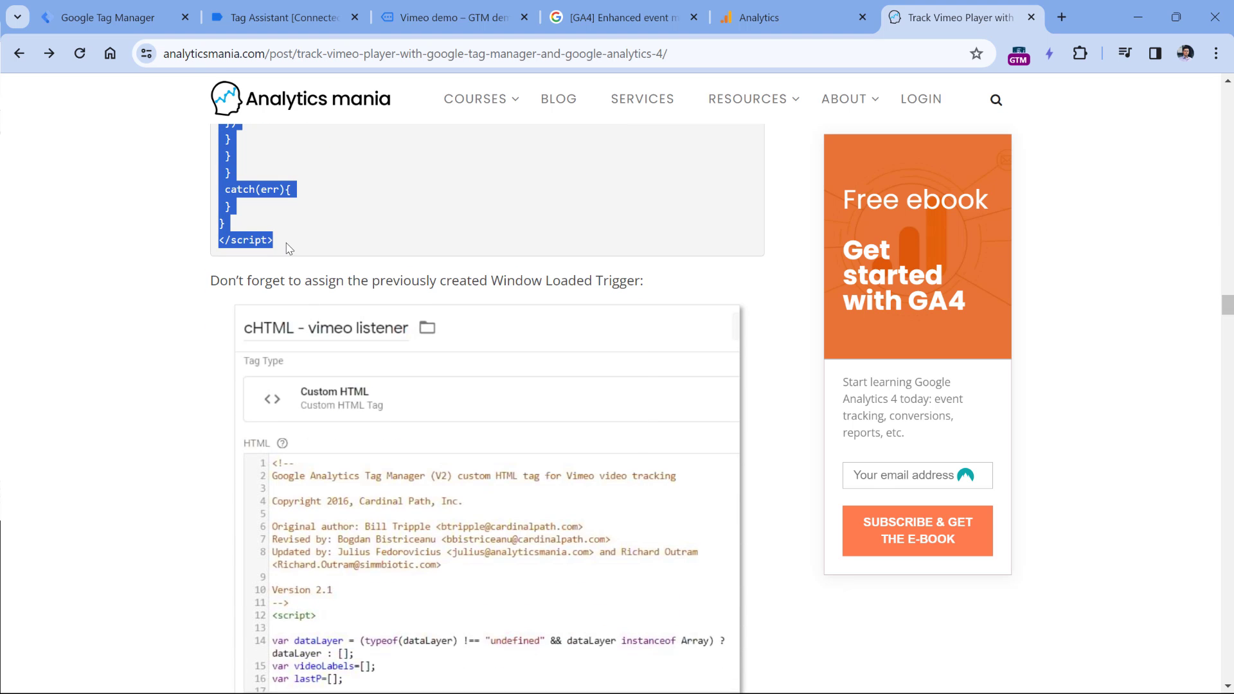
{"action": "right_click", "coordinate": [219, 200]}
{"action": "left_click", "coordinate": [239, 206]}
{"action": "left_click", "coordinate": [126, 6]}
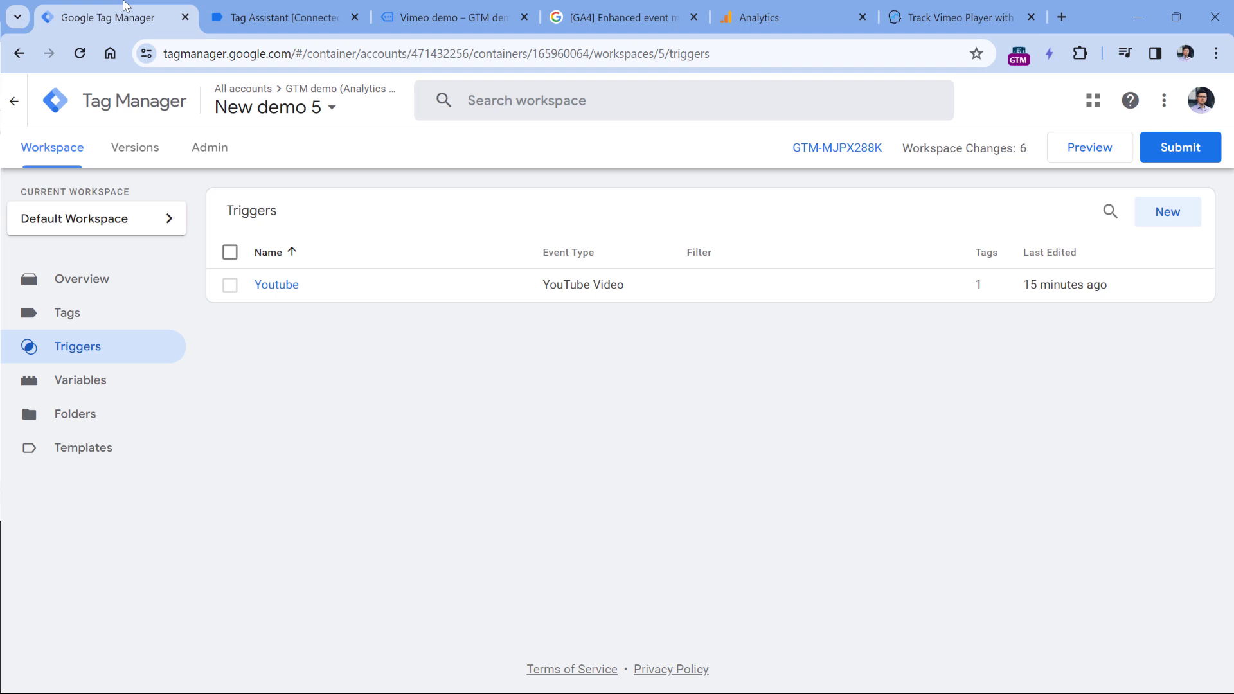
Step: Create a new Custom HTML tag and paste the copied Vimeo Auto-Event Listener code into its HTML field
{"action": "left_click", "coordinate": [76, 316]}
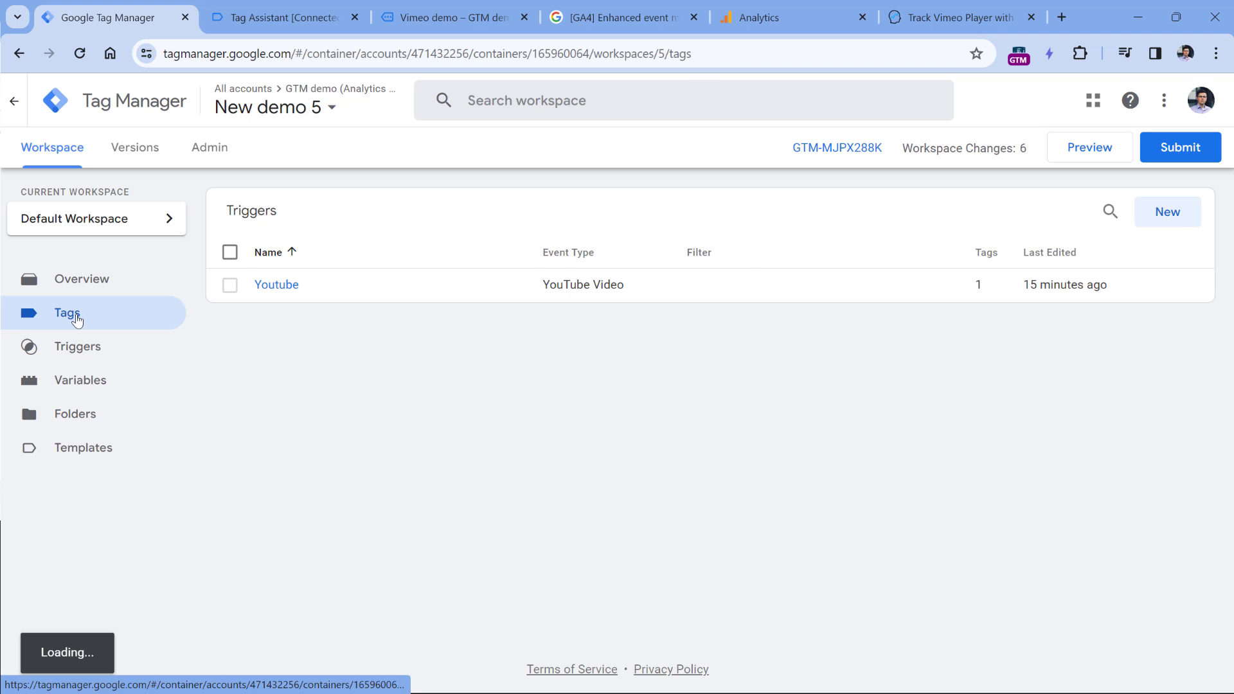
{"action": "left_click", "coordinate": [1167, 211]}
{"action": "left_click", "coordinate": [519, 239]}
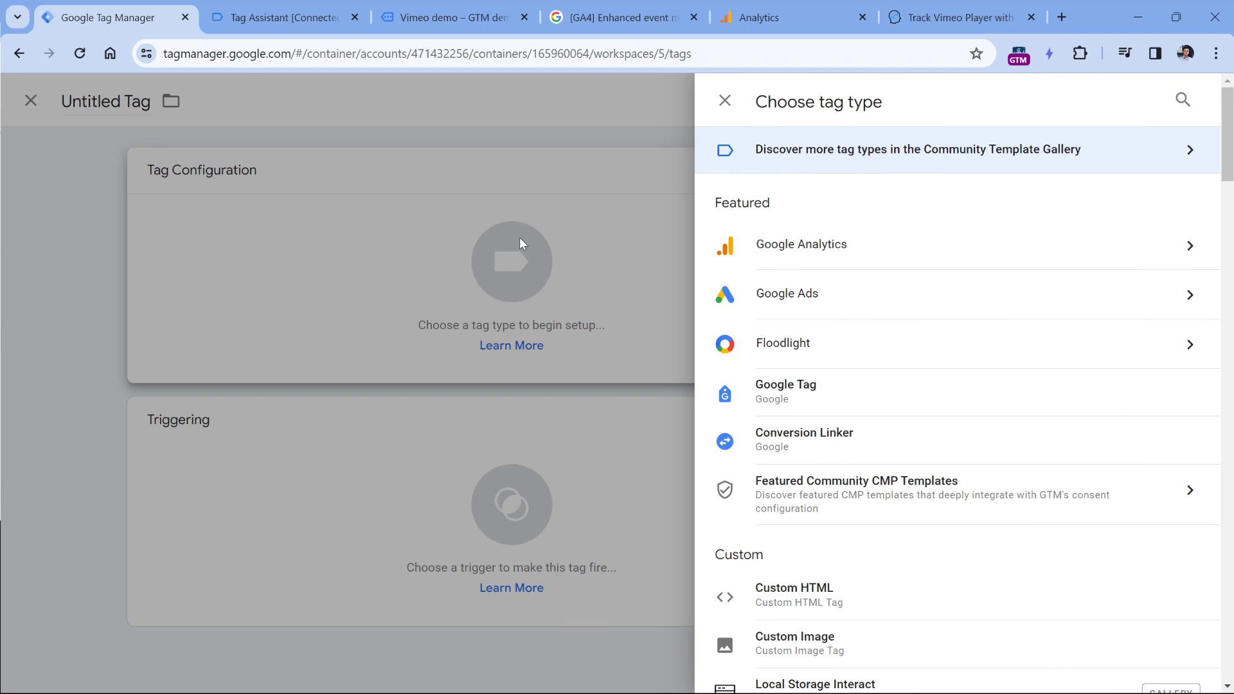
{"action": "left_click", "coordinate": [827, 595]}
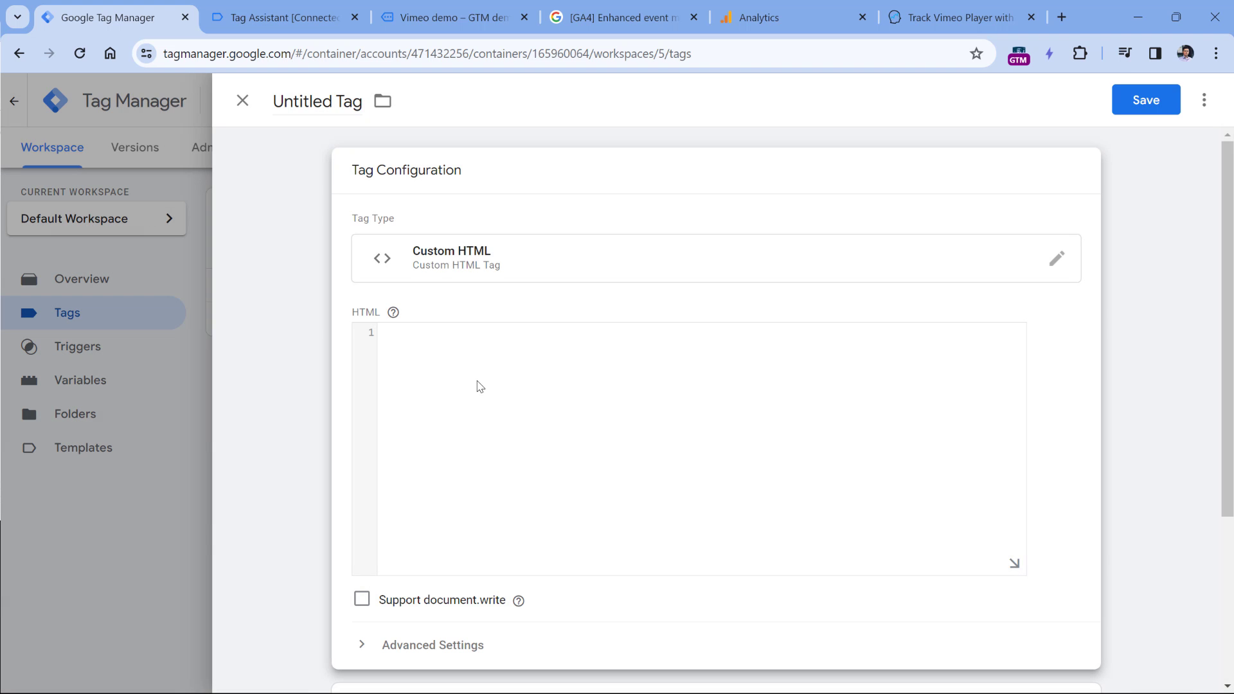
{"action": "left_click", "coordinate": [479, 386]}
{"action": "key", "text": "ctrl+v"}
{"action": "scroll", "coordinate": [477, 325], "scroll_direction": "down", "scroll_amount": 1}
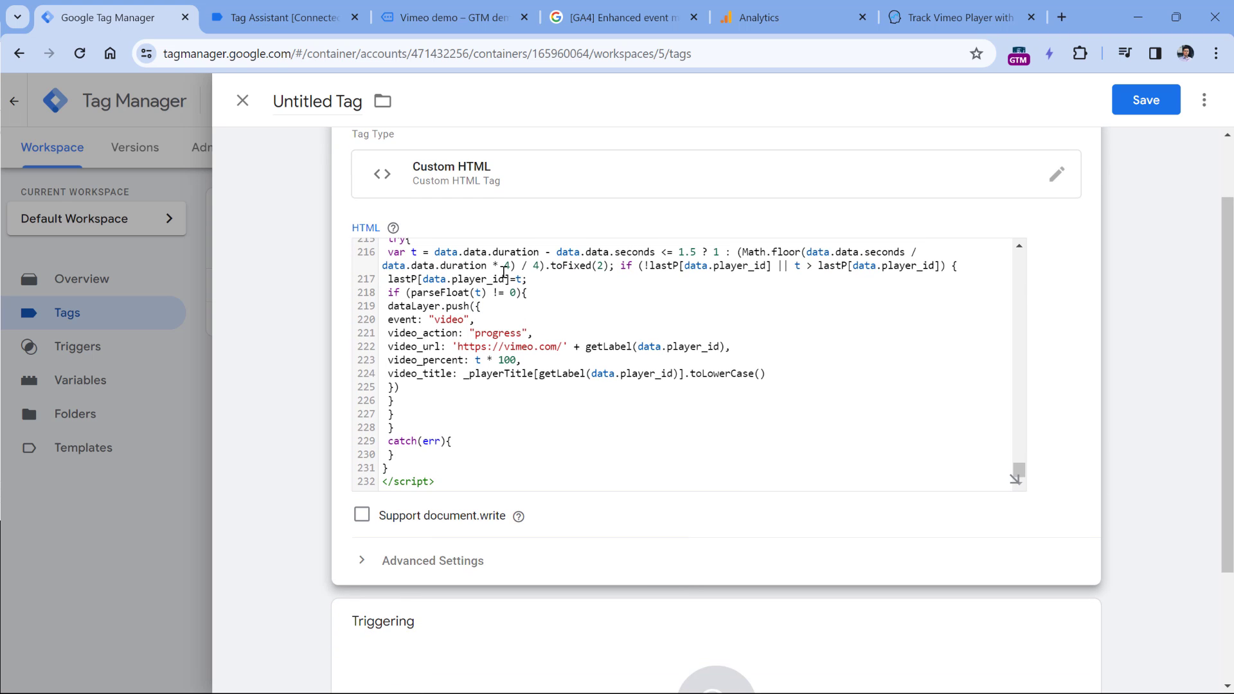
Step: Create and assign a Window Loaded trigger named "Window loaded" that fires the tag on all window loaded events
{"action": "scroll", "coordinate": [388, 446], "scroll_direction": "down", "scroll_amount": 3}
{"action": "left_click", "coordinate": [451, 522]}
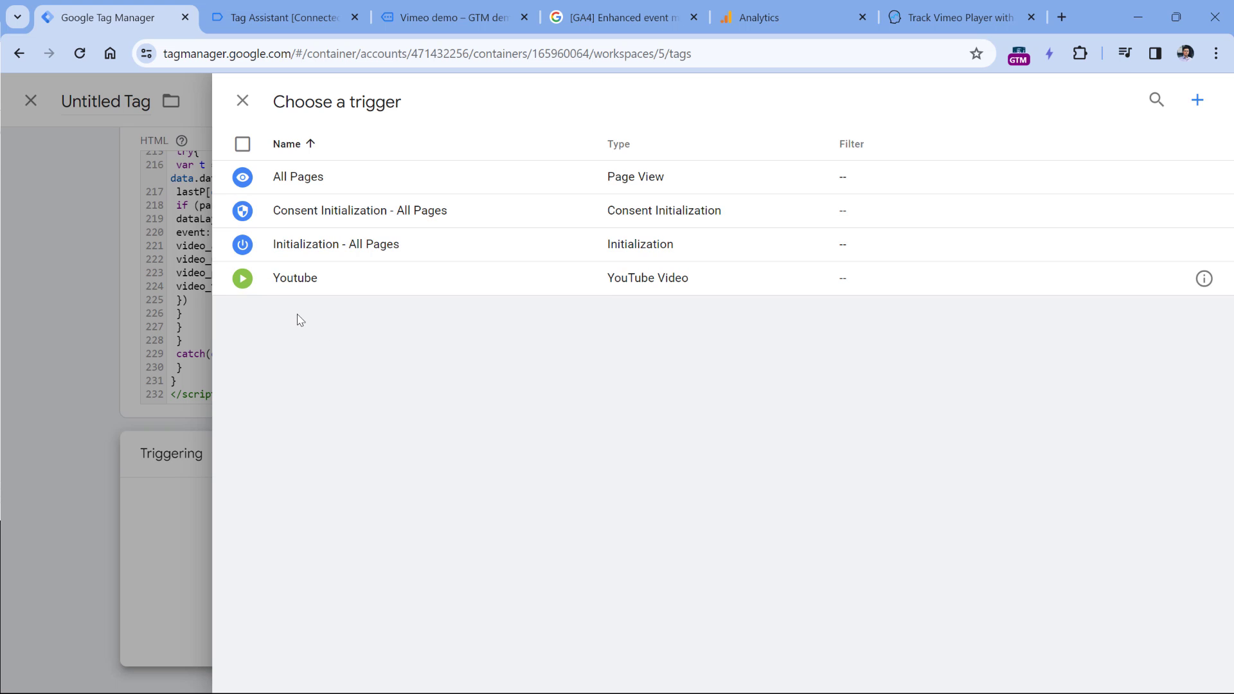
{"action": "left_click", "coordinate": [1197, 100]}
{"action": "left_click", "coordinate": [482, 232]}
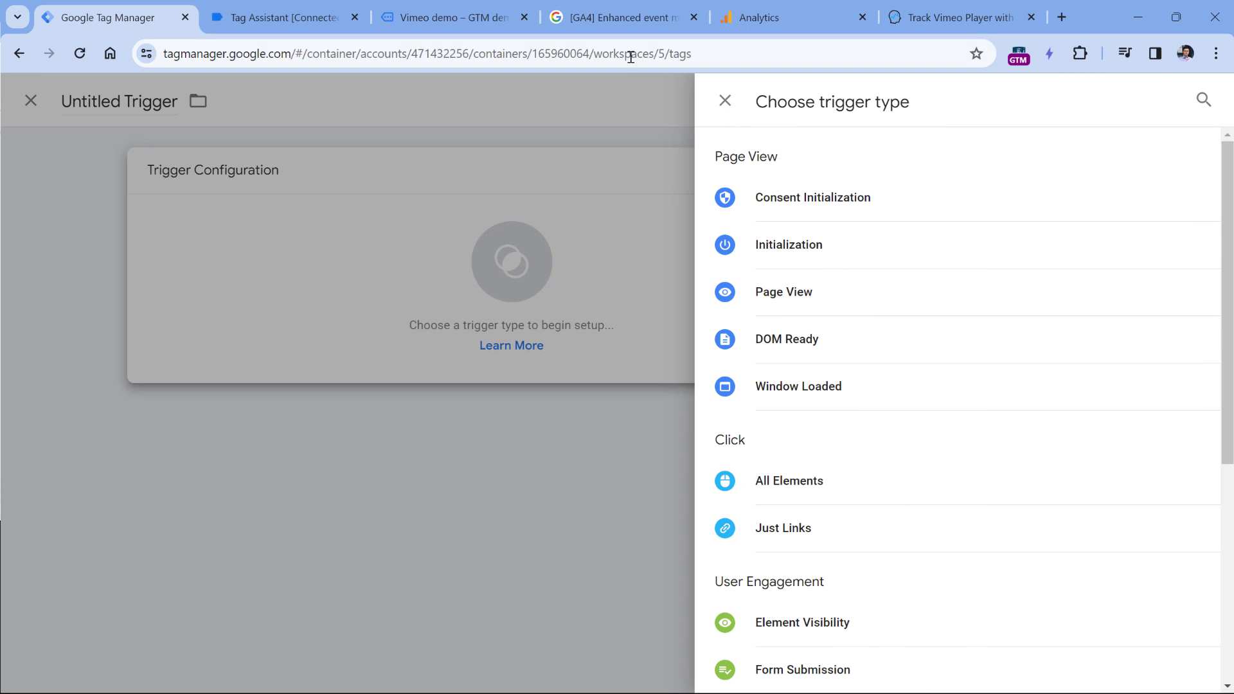
{"action": "left_click", "coordinate": [814, 396]}
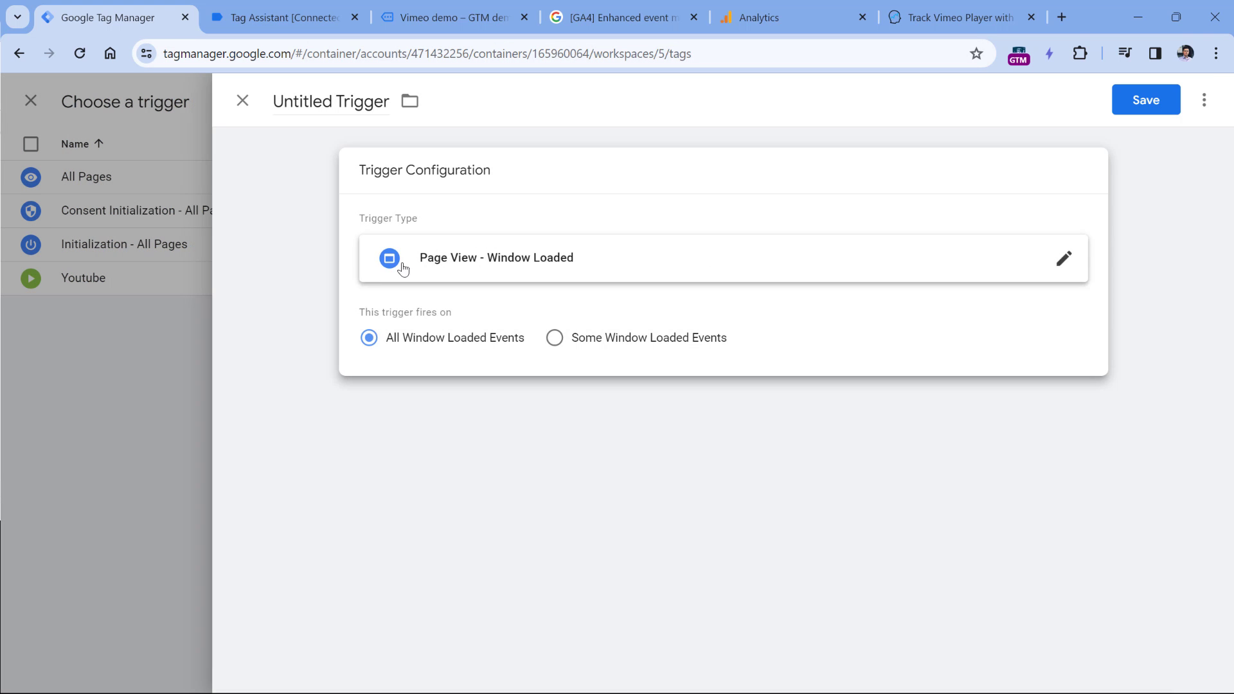
{"action": "triple_click", "coordinate": [328, 101]}
{"action": "type", "text": "Window"}
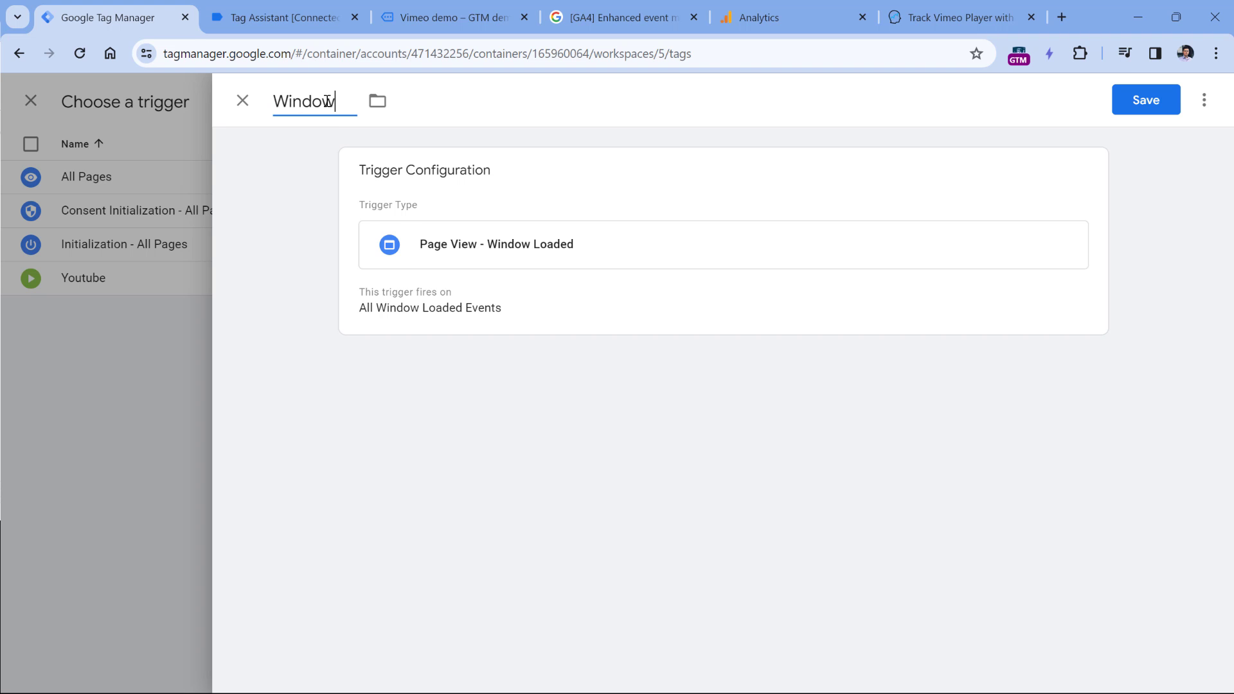
{"action": "type", "text": " loaded"}
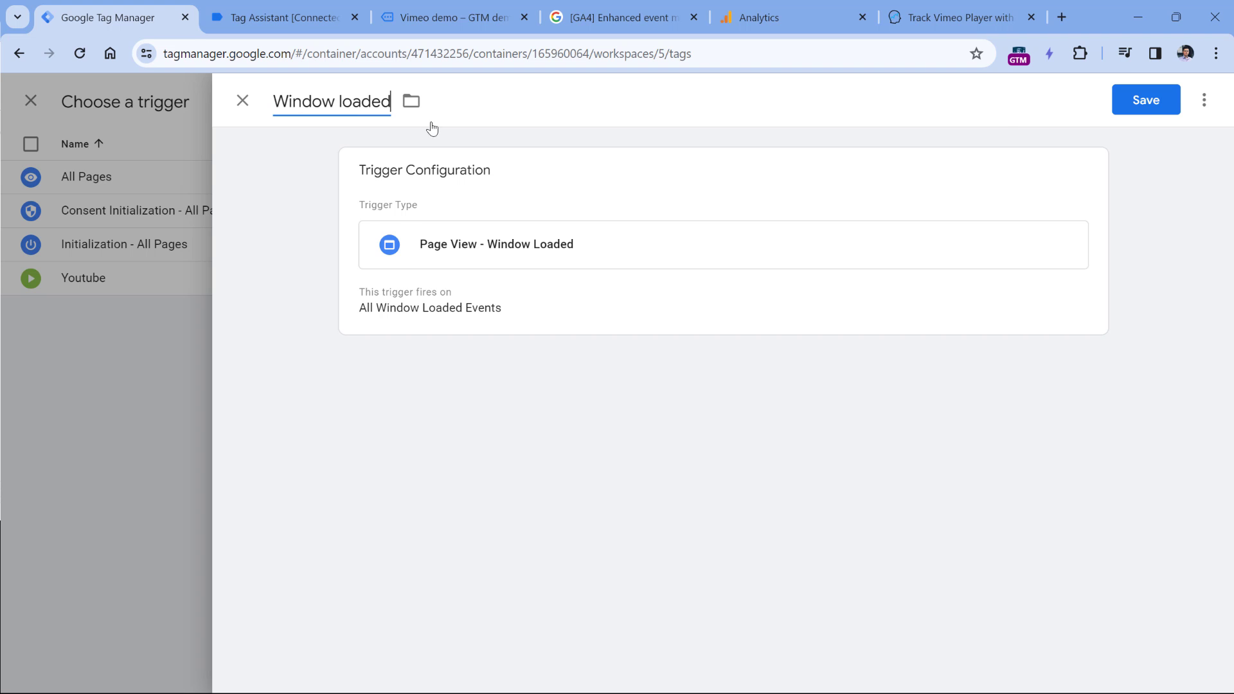
{"action": "left_click", "coordinate": [1146, 101]}
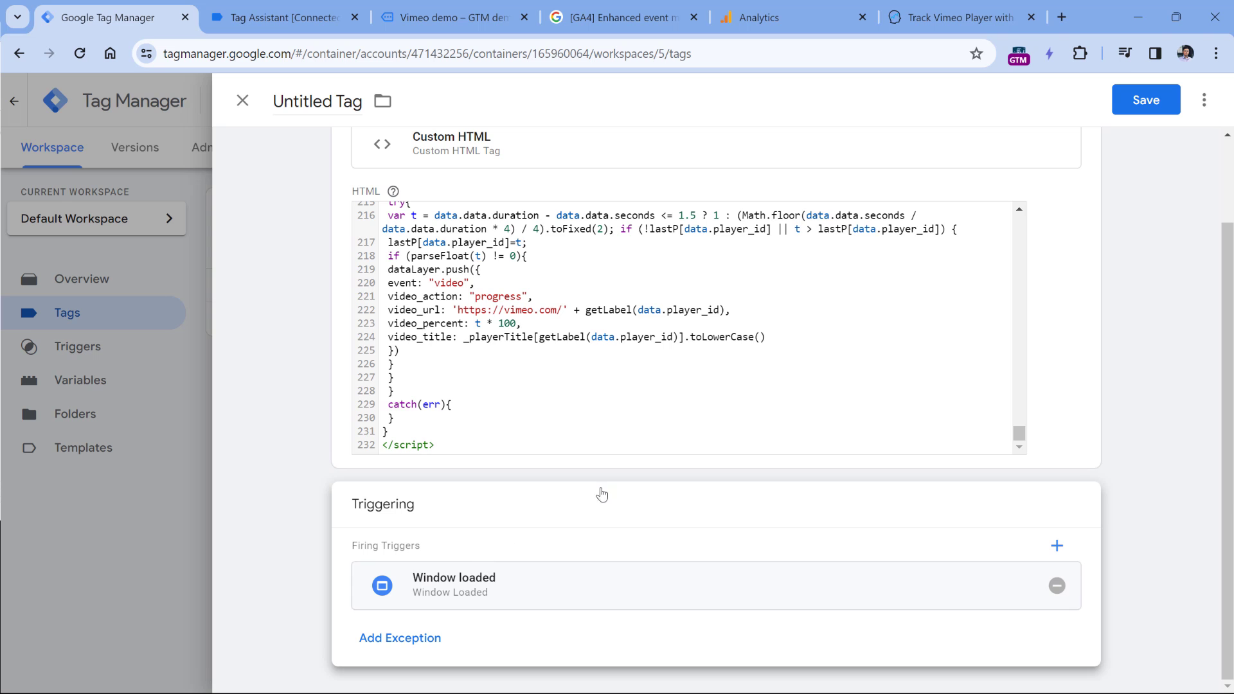
Step: Name the tag "cHTML - Vimeo Listener" and save it
{"action": "triple_click", "coordinate": [305, 102]}
{"action": "type", "text": "cHTML - Vimeo Listener"}
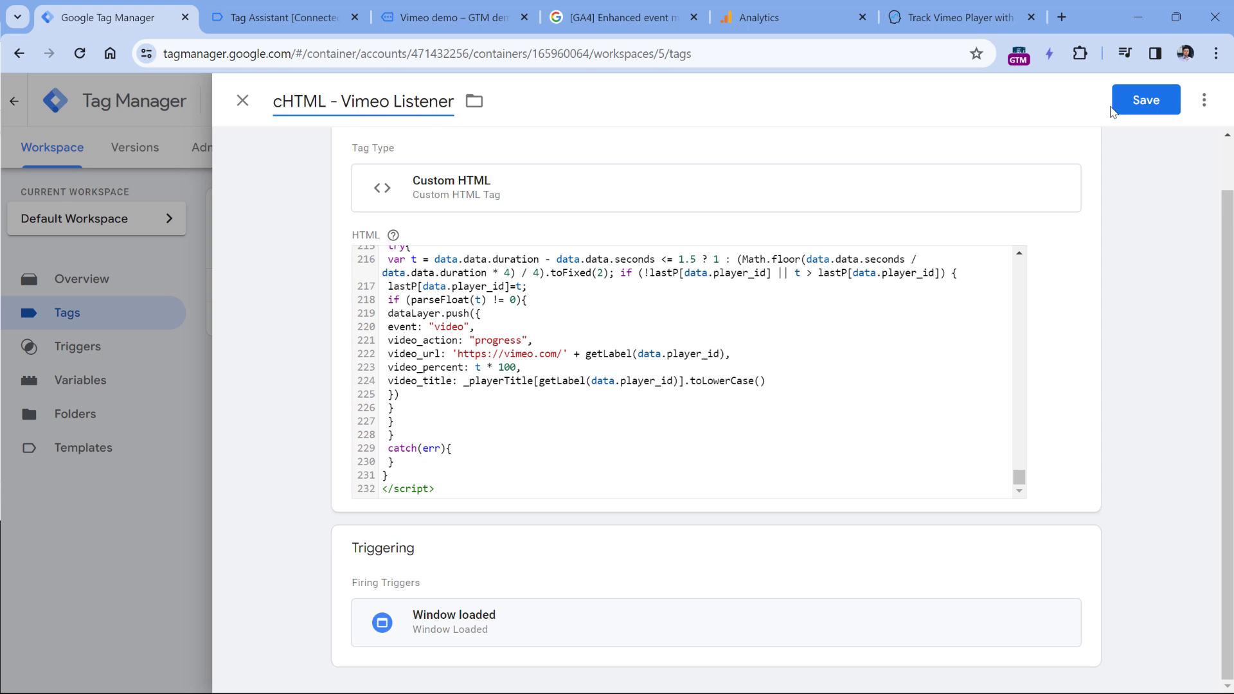
{"action": "left_click", "coordinate": [1145, 99]}
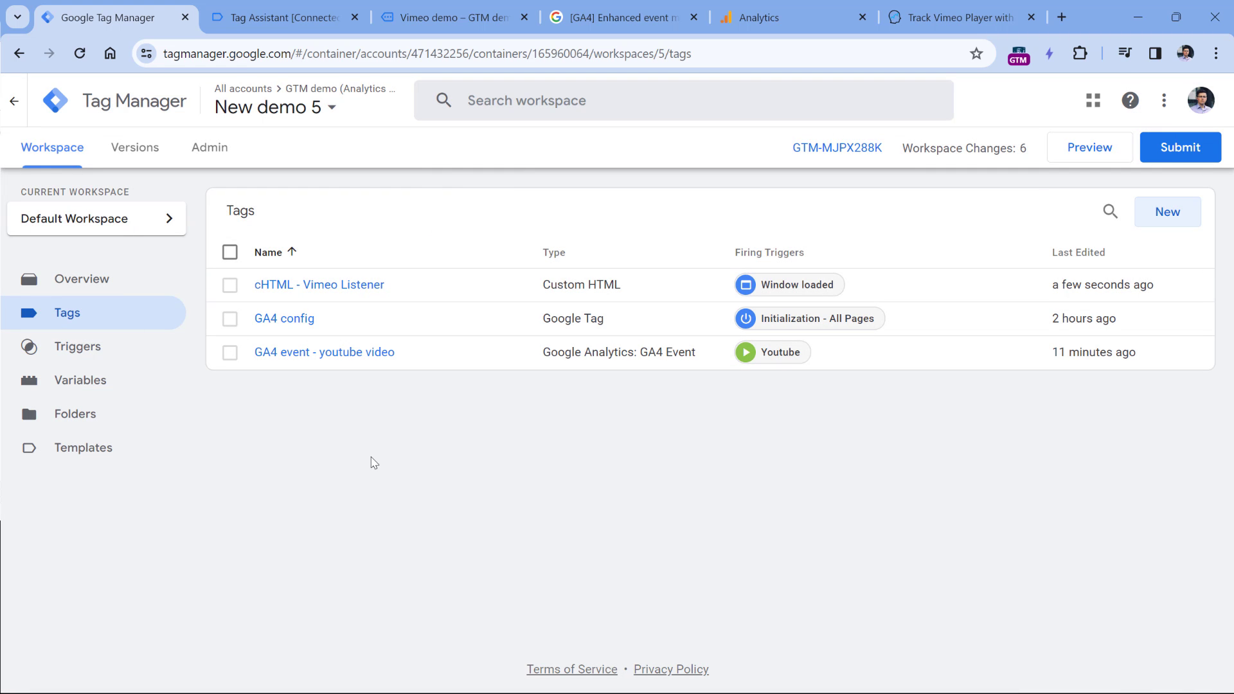
Step: Preview the container, then play, pause and seek ahead in the embedded video on the Vimeo demo page to generate events
{"action": "left_click", "coordinate": [1095, 156]}
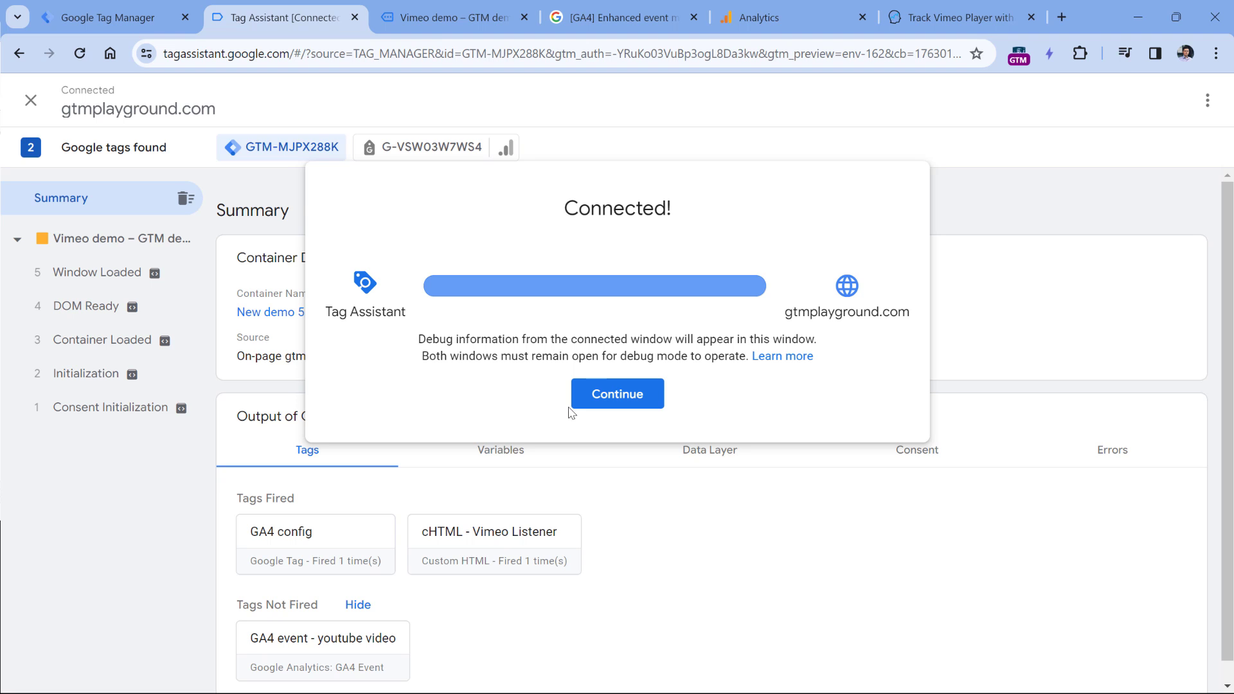
{"action": "left_click", "coordinate": [442, 26]}
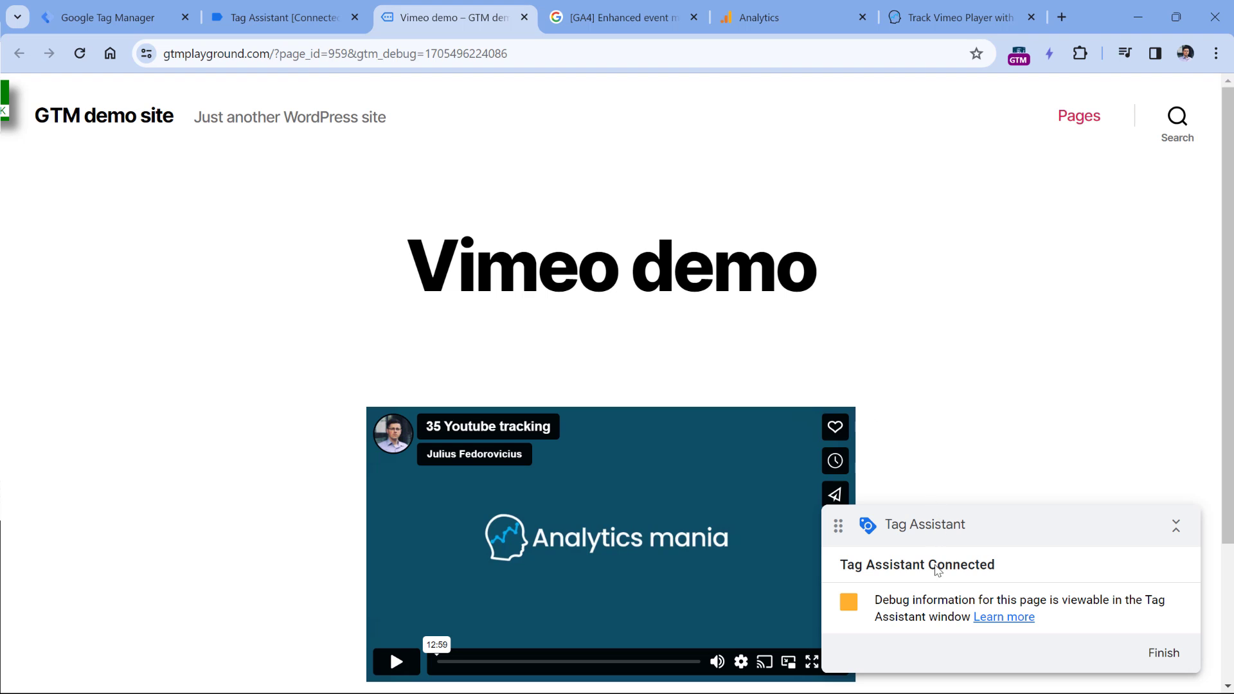
{"action": "scroll", "coordinate": [964, 289], "scroll_direction": "down", "scroll_amount": 3}
{"action": "left_click", "coordinate": [395, 476]}
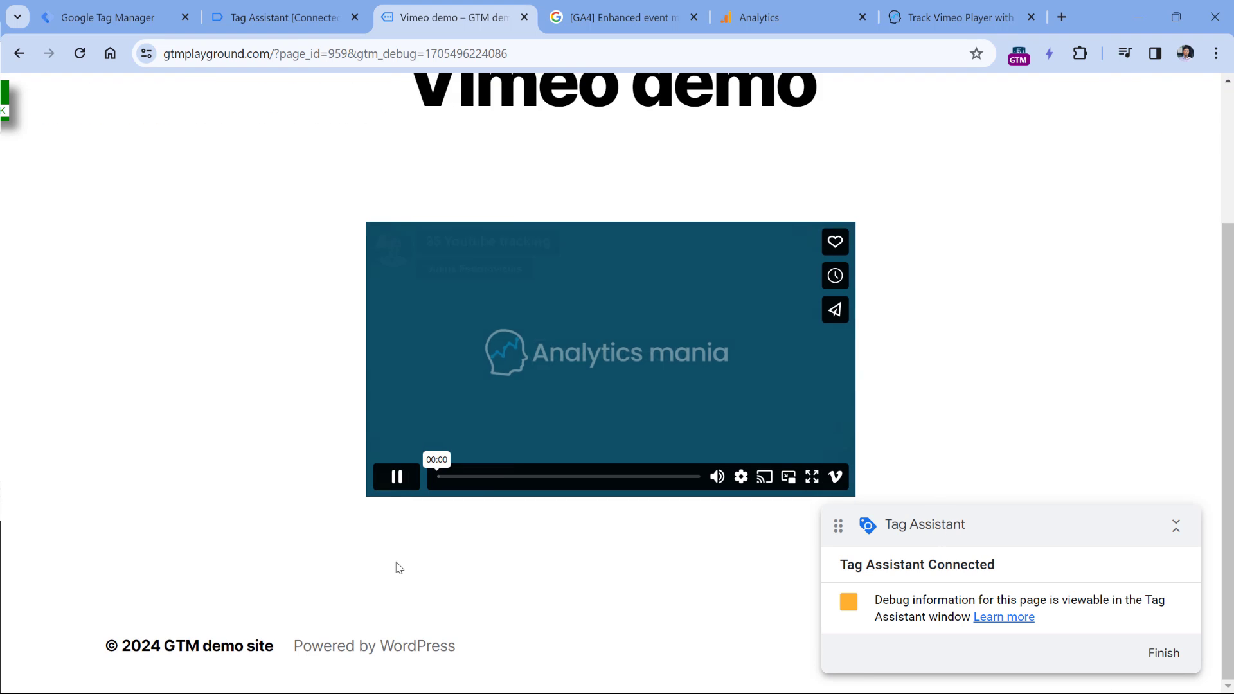
{"action": "left_click", "coordinate": [397, 476]}
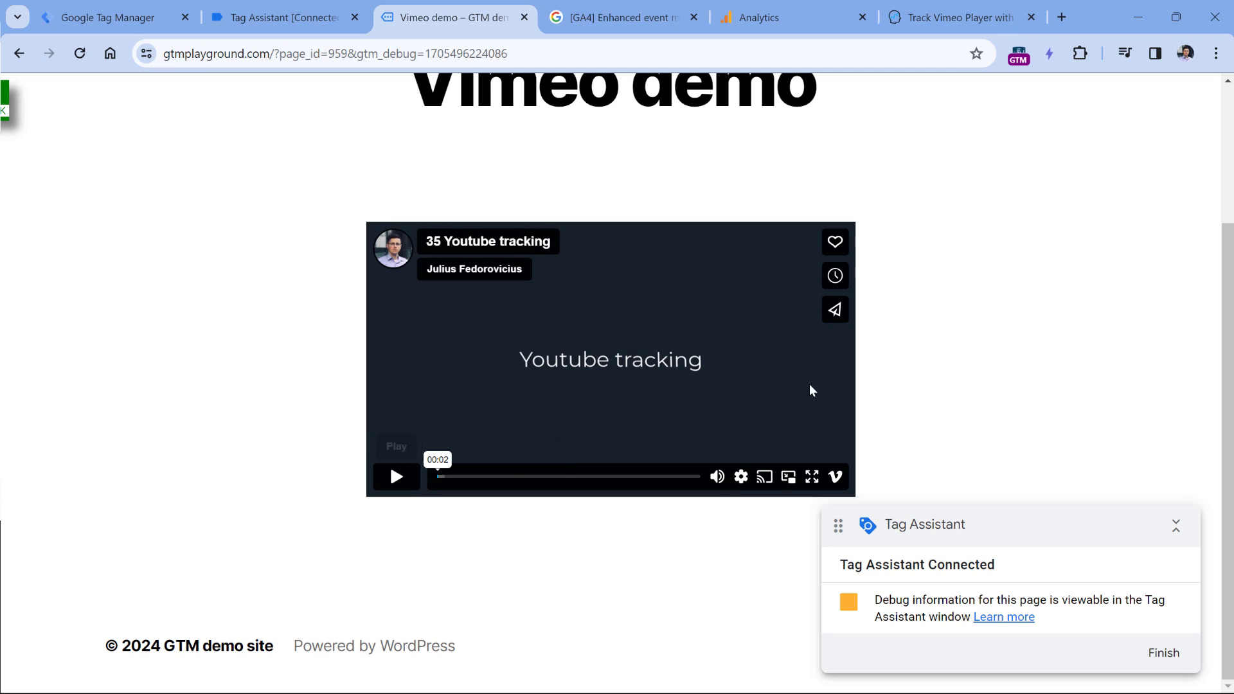
{"action": "left_click", "coordinate": [496, 479]}
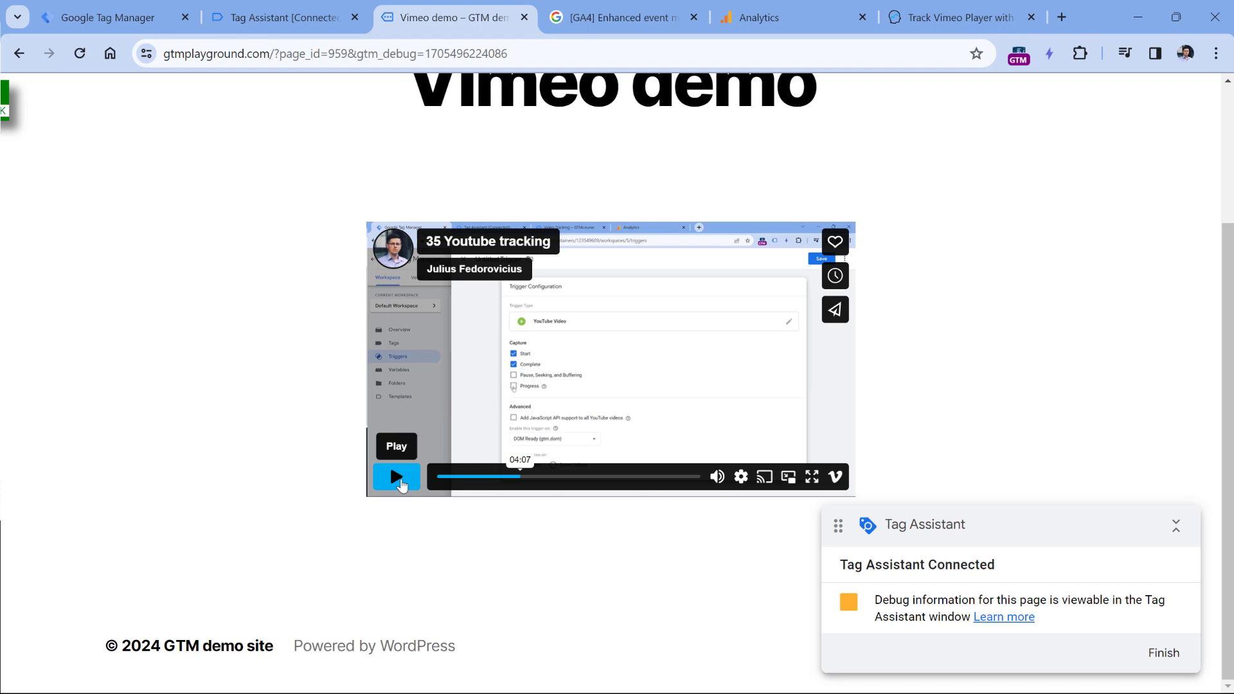
{"action": "left_click", "coordinate": [396, 476]}
Step: In Tag Assistant, examine the first video event's data layer push: event name, action, URL, percent and title
{"action": "key", "text": "ctrl+shift+Tab"}
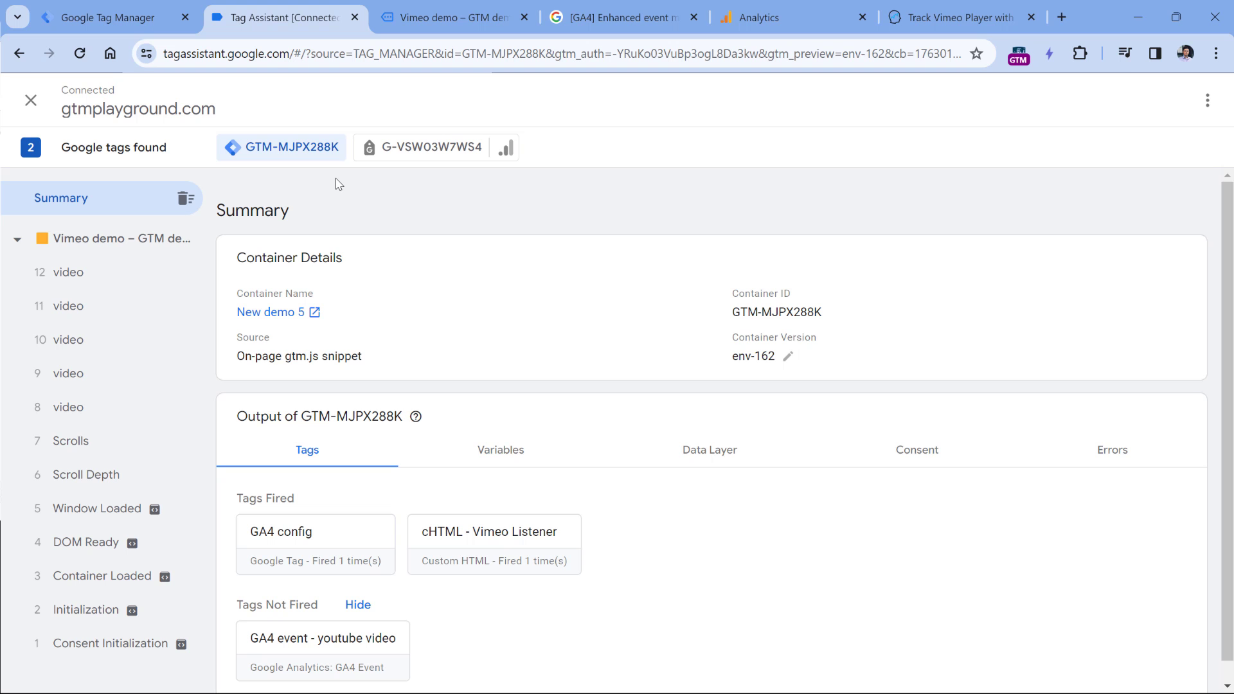
{"action": "left_click", "coordinate": [76, 410]}
{"action": "left_click", "coordinate": [516, 292]}
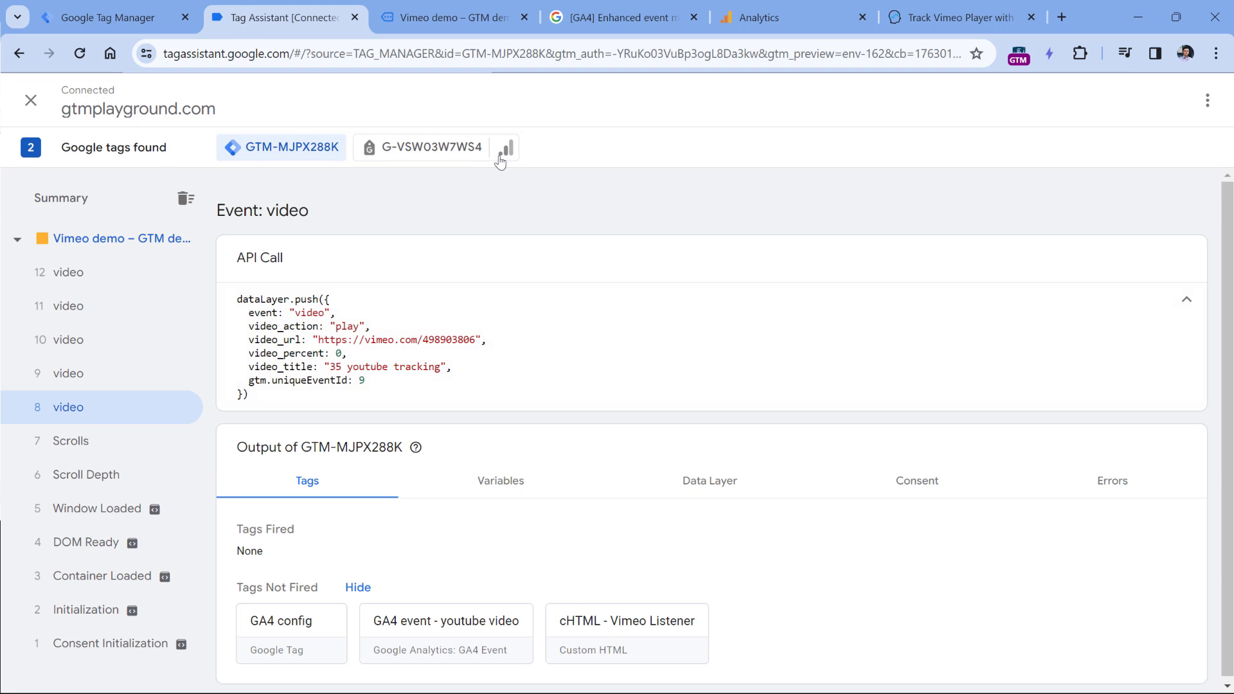
{"action": "double_click", "coordinate": [314, 313]}
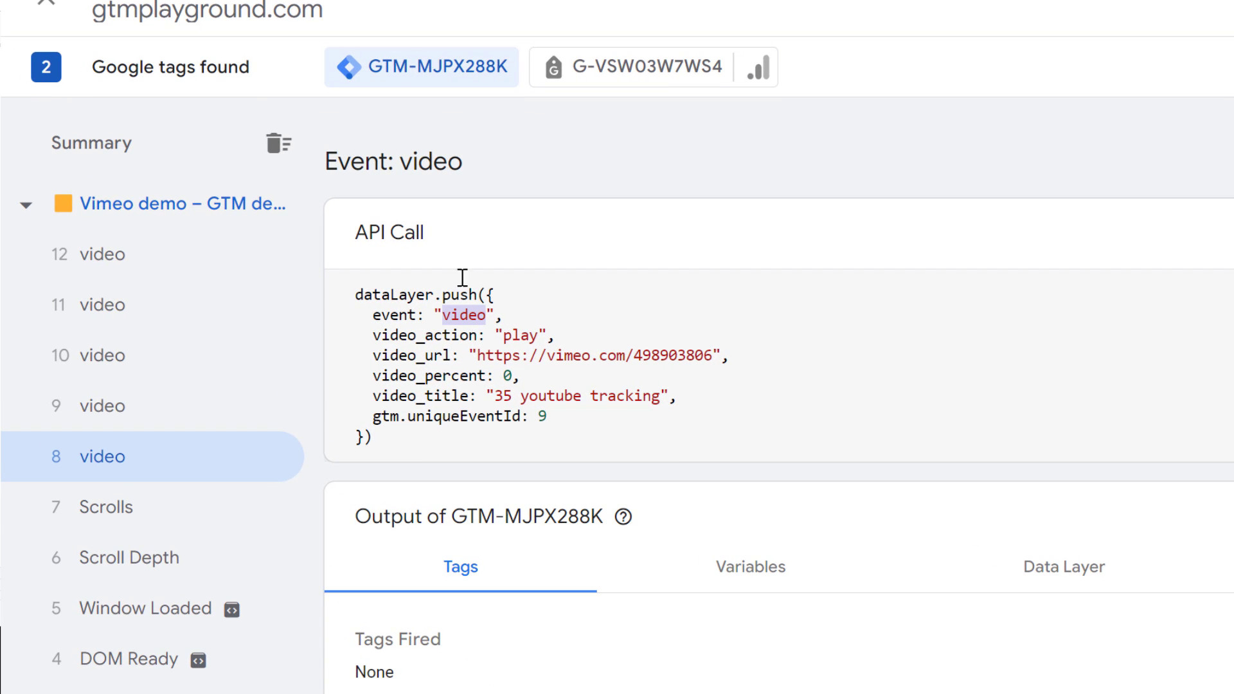
{"action": "left_click_drag", "start_coordinate": [424, 335], "coordinate": [555, 335]}
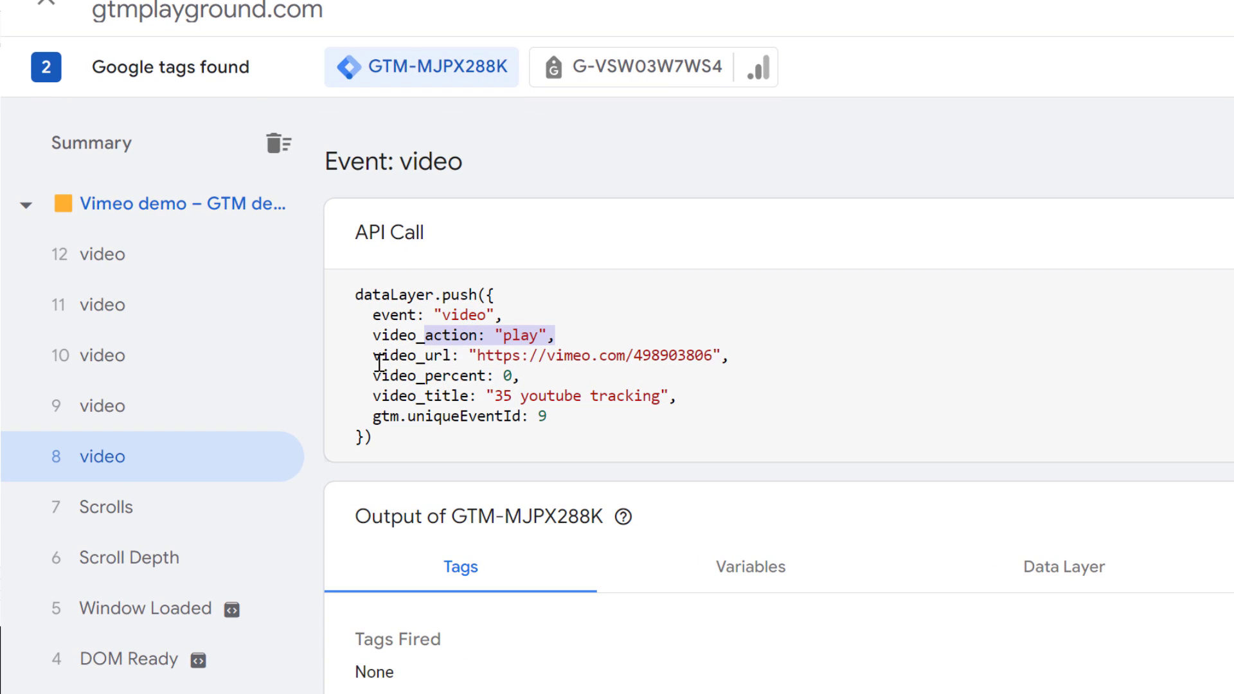
{"action": "left_click_drag", "start_coordinate": [373, 355], "coordinate": [539, 355]}
{"action": "left_click_drag", "start_coordinate": [390, 376], "coordinate": [519, 375]}
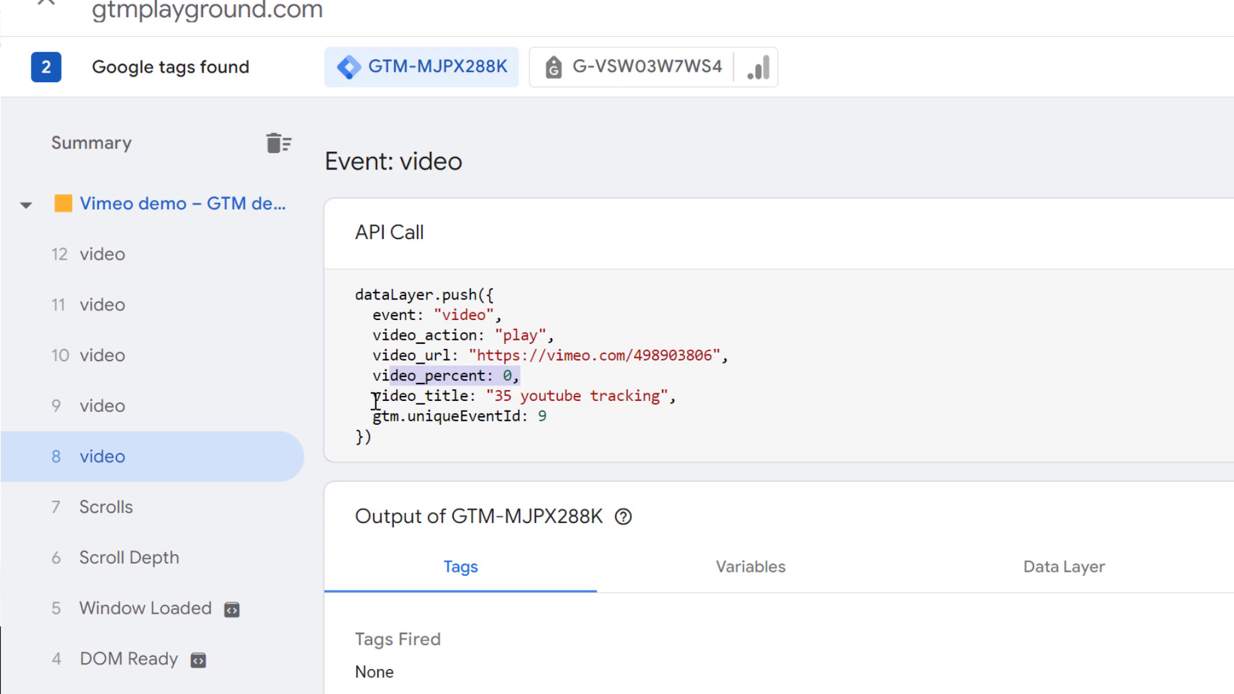
{"action": "left_click_drag", "start_coordinate": [373, 396], "coordinate": [678, 396]}
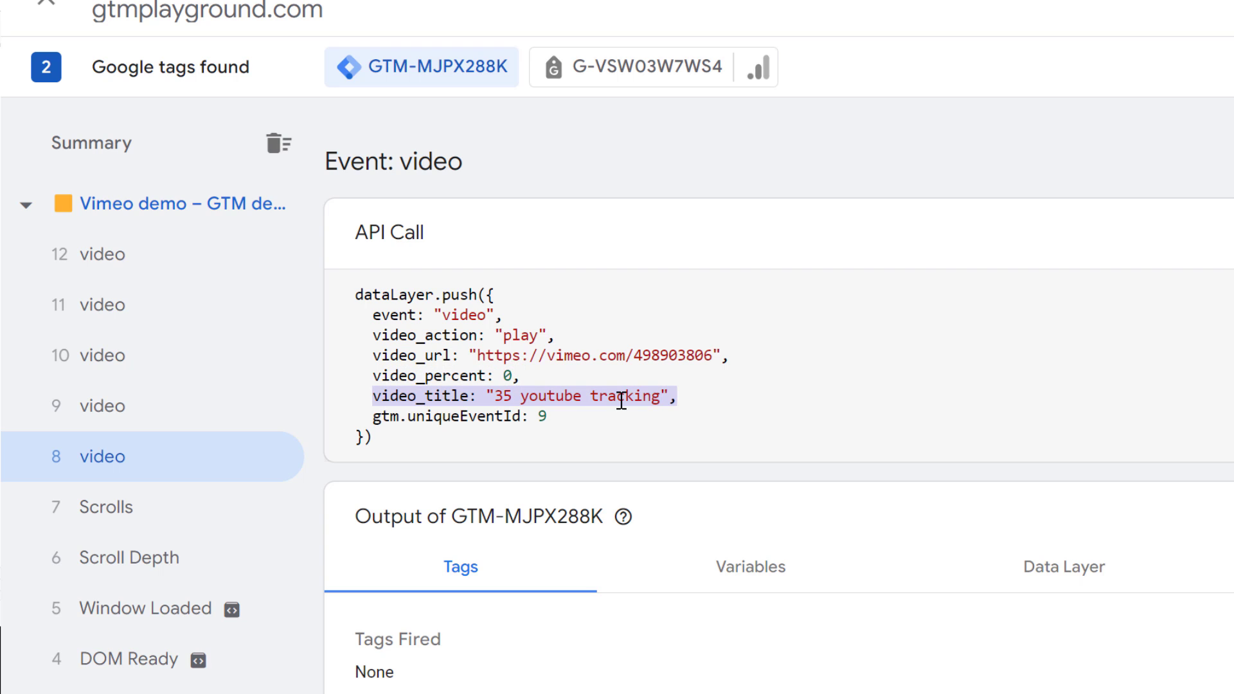
{"action": "left_click", "coordinate": [452, 361]}
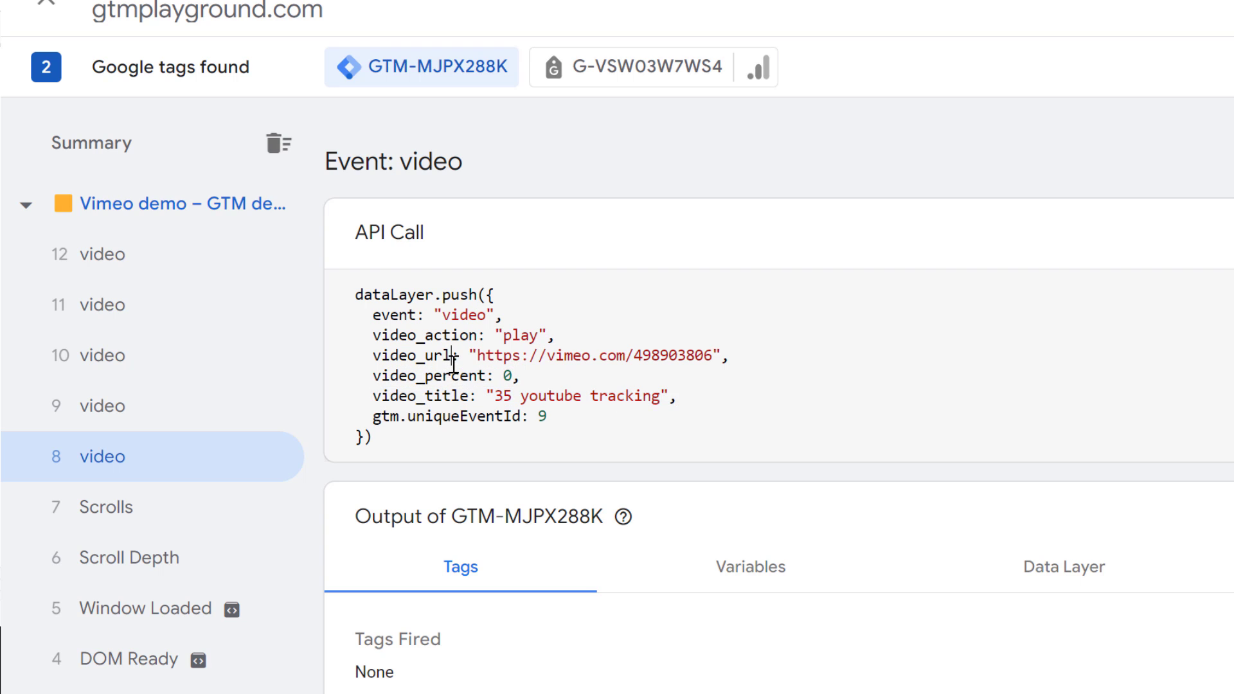
{"action": "left_click_drag", "start_coordinate": [373, 336], "coordinate": [685, 396]}
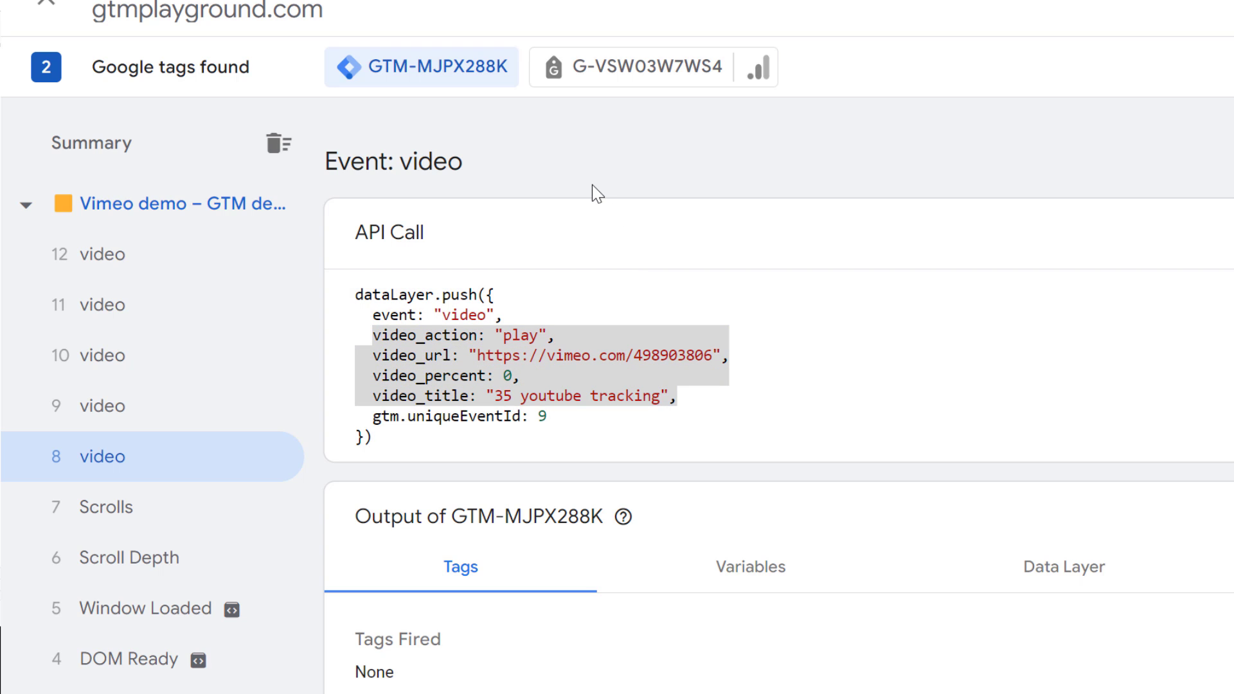
Step: Inspect the data layer push of video event 10, checking its action, URL, percent and title
{"action": "left_click", "coordinate": [124, 407]}
{"action": "double_click", "coordinate": [528, 335]}
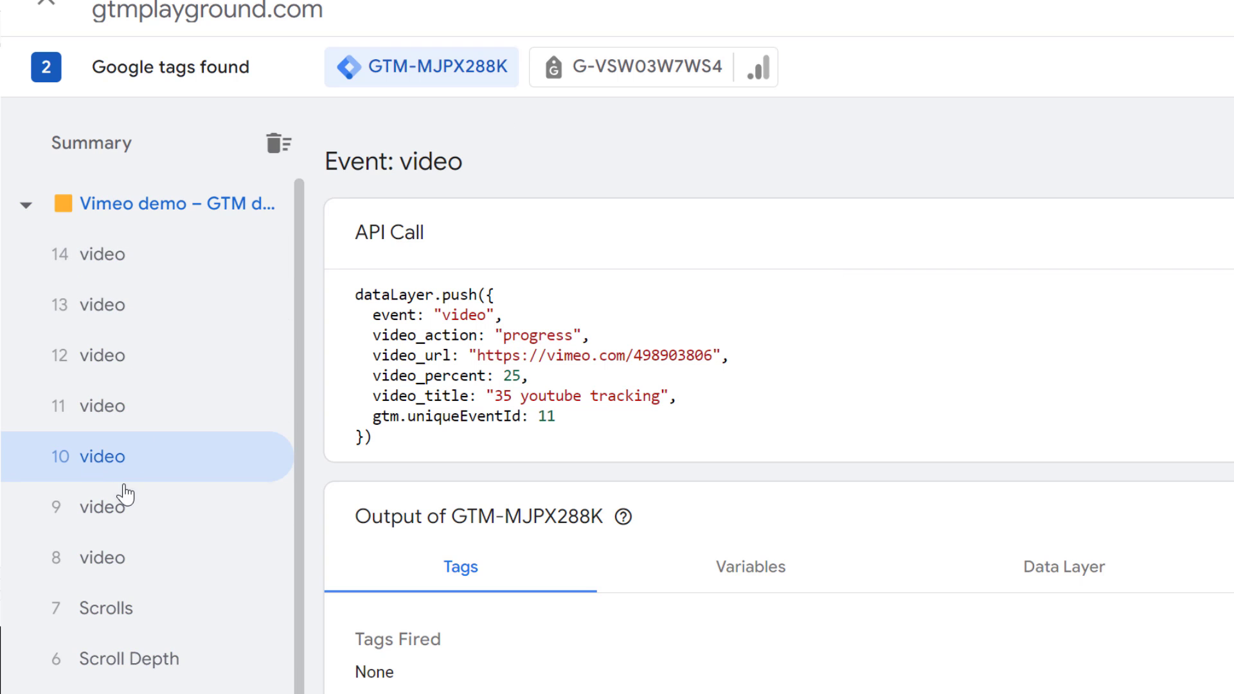
{"action": "double_click", "coordinate": [539, 335]}
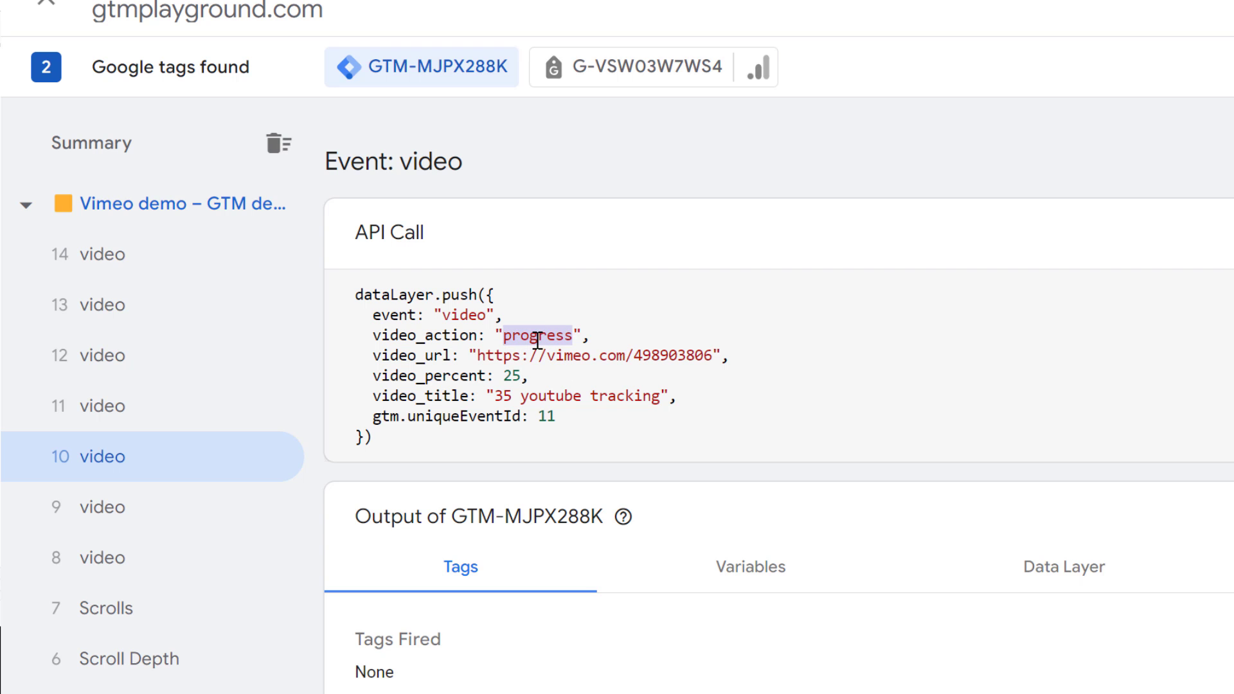
{"action": "left_click_drag", "start_coordinate": [373, 334], "coordinate": [672, 393]}
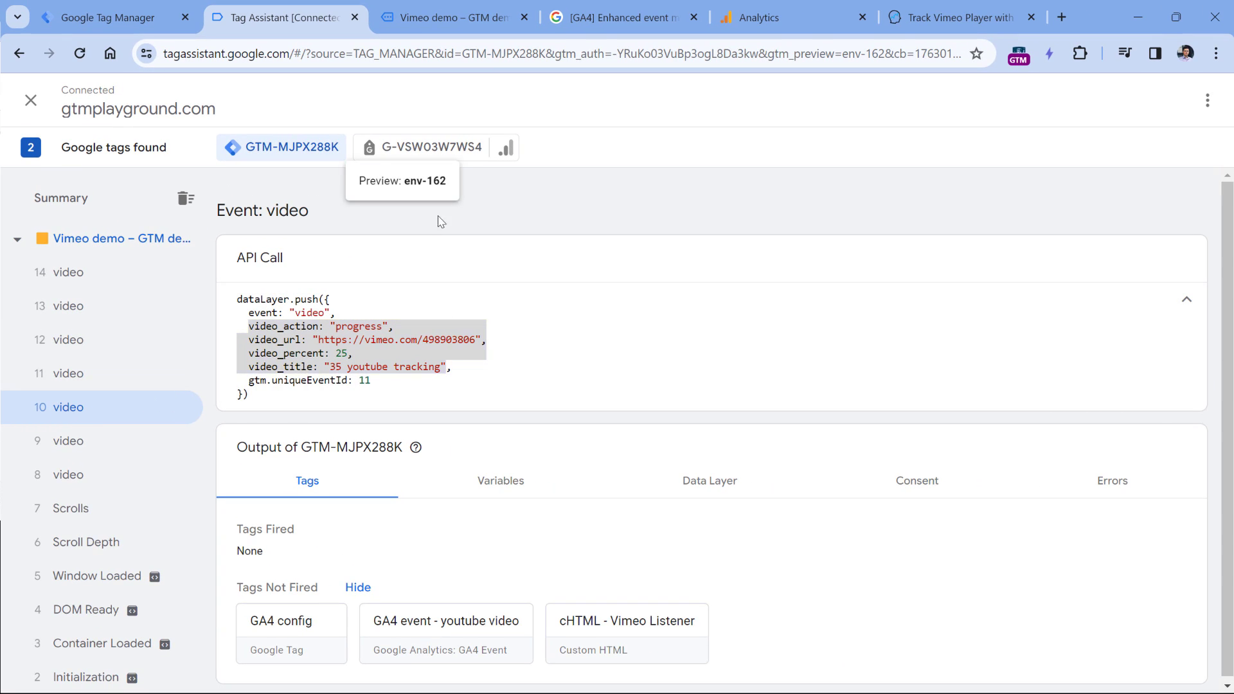
Step: Check the values of the built-in video variables for video event 10, comparing them with its data layer push
{"action": "left_click", "coordinate": [500, 481]}
{"action": "scroll", "coordinate": [507, 329], "scroll_direction": "down", "scroll_amount": 4}
{"action": "scroll", "coordinate": [508, 329], "scroll_direction": "down", "scroll_amount": 5}
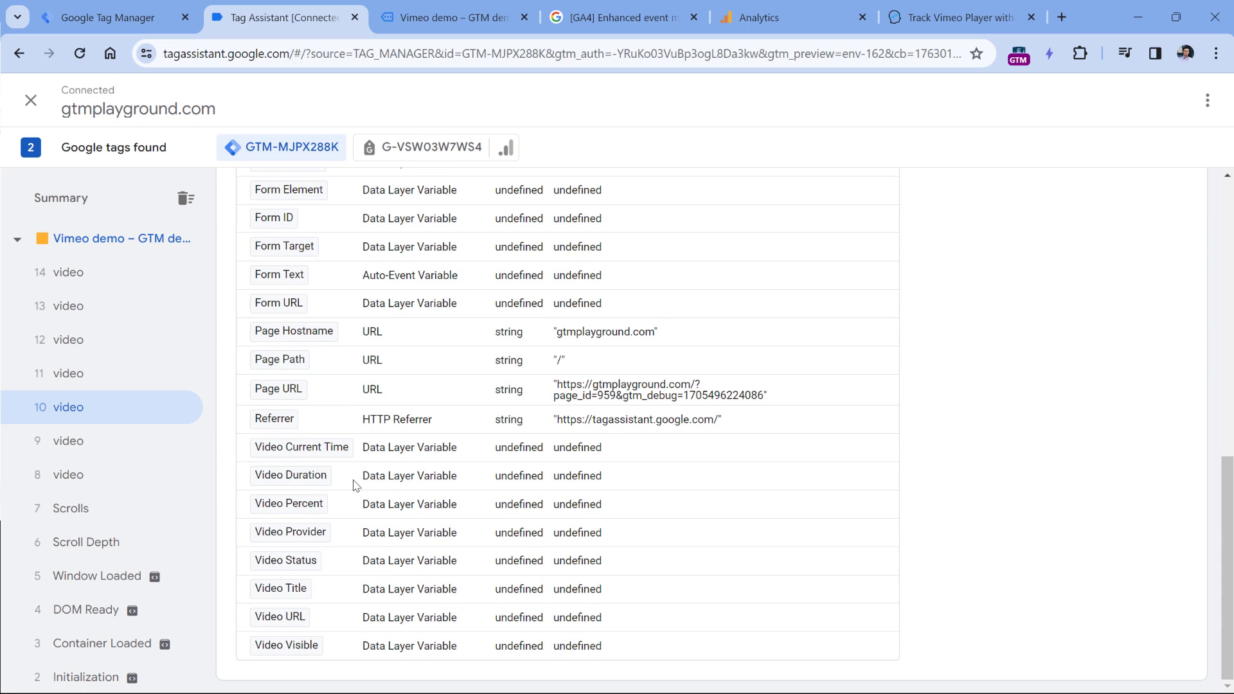
{"action": "scroll", "coordinate": [292, 508], "scroll_direction": "up", "scroll_amount": 10}
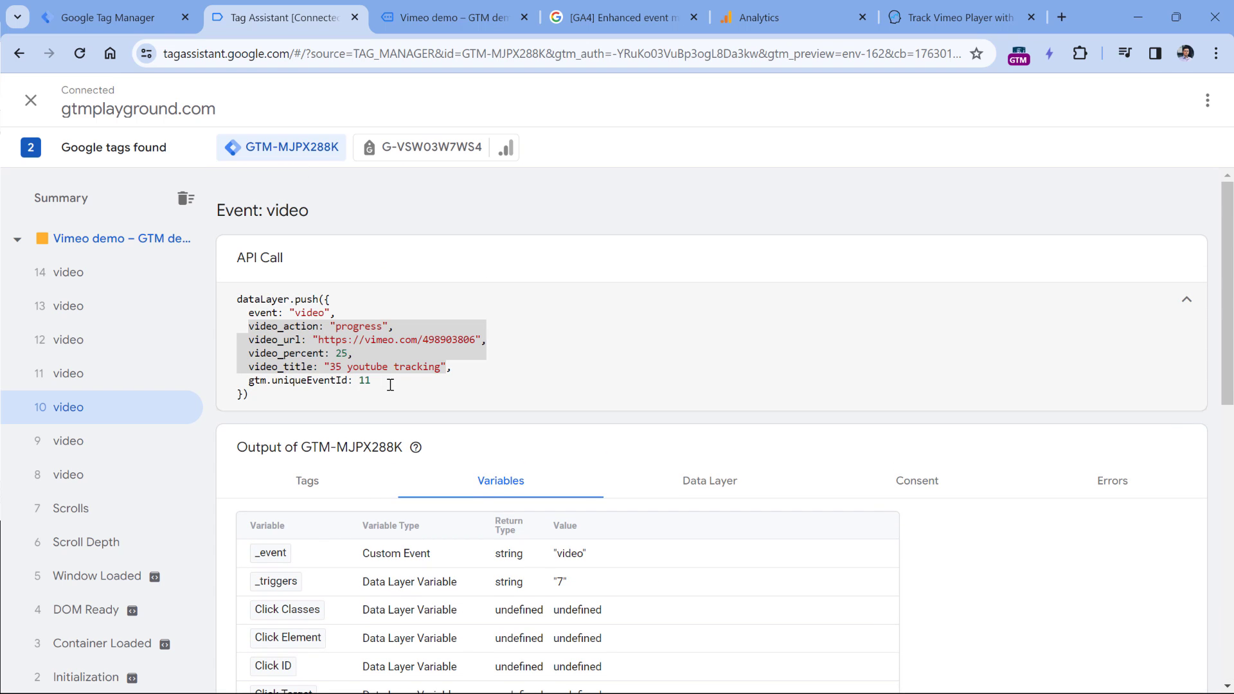
Step: Copy the key name video_action from the event's data layer push
{"action": "double_click", "coordinate": [281, 326]}
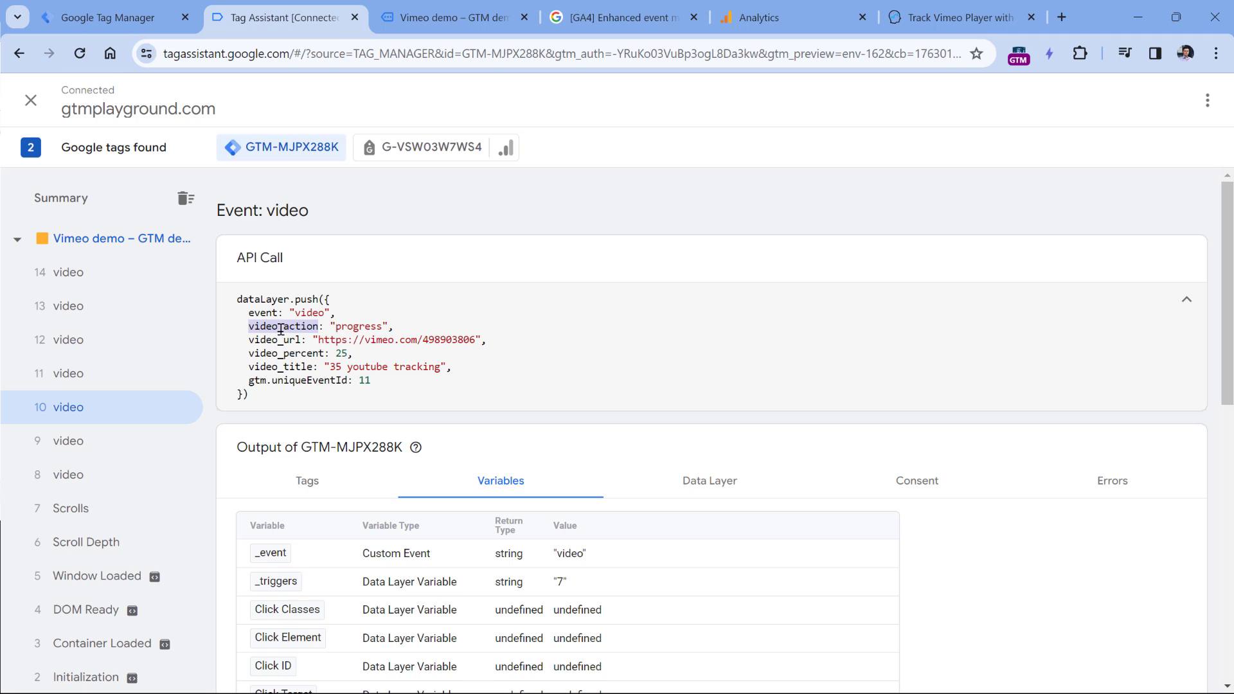
{"action": "double_click", "coordinate": [285, 327]}
{"action": "right_click", "coordinate": [287, 327]}
{"action": "left_click", "coordinate": [321, 345]}
Step: In Tag Manager, create a user-defined Data Layer Variable with video_action as its data layer variable name
{"action": "key", "text": "ctrl+1"}
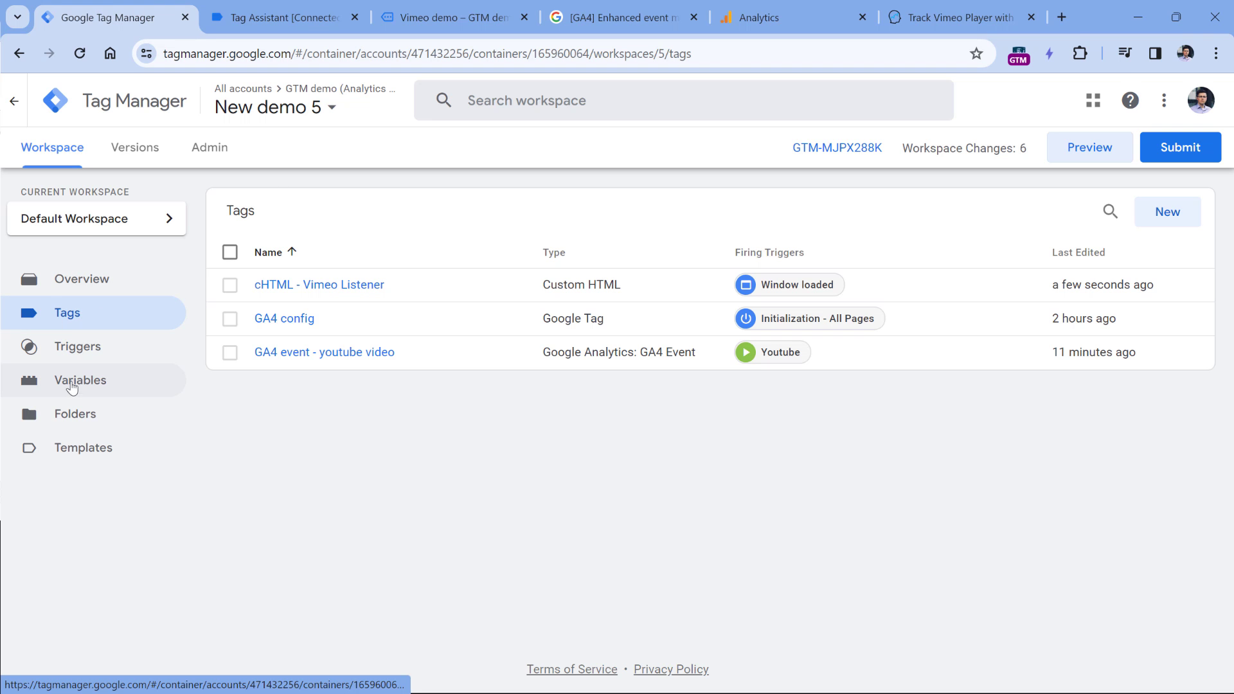
{"action": "left_click", "coordinate": [81, 381]}
{"action": "scroll", "coordinate": [962, 231], "scroll_direction": "down", "scroll_amount": 10}
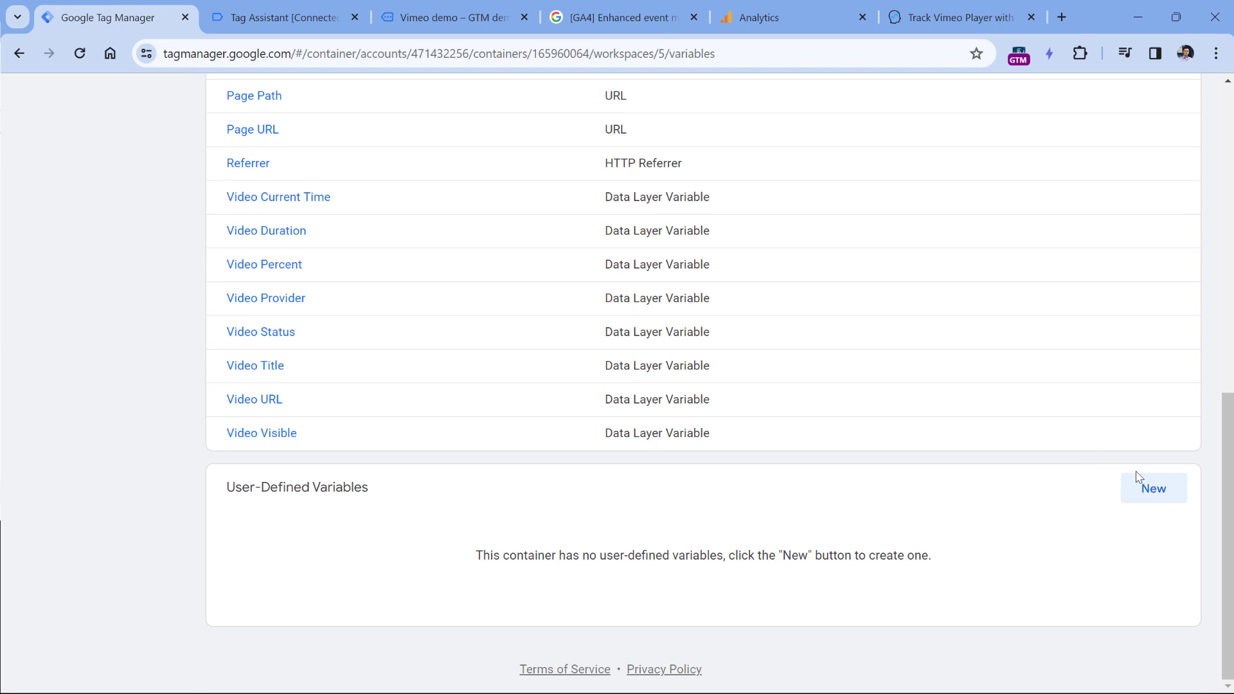
{"action": "left_click", "coordinate": [1154, 490]}
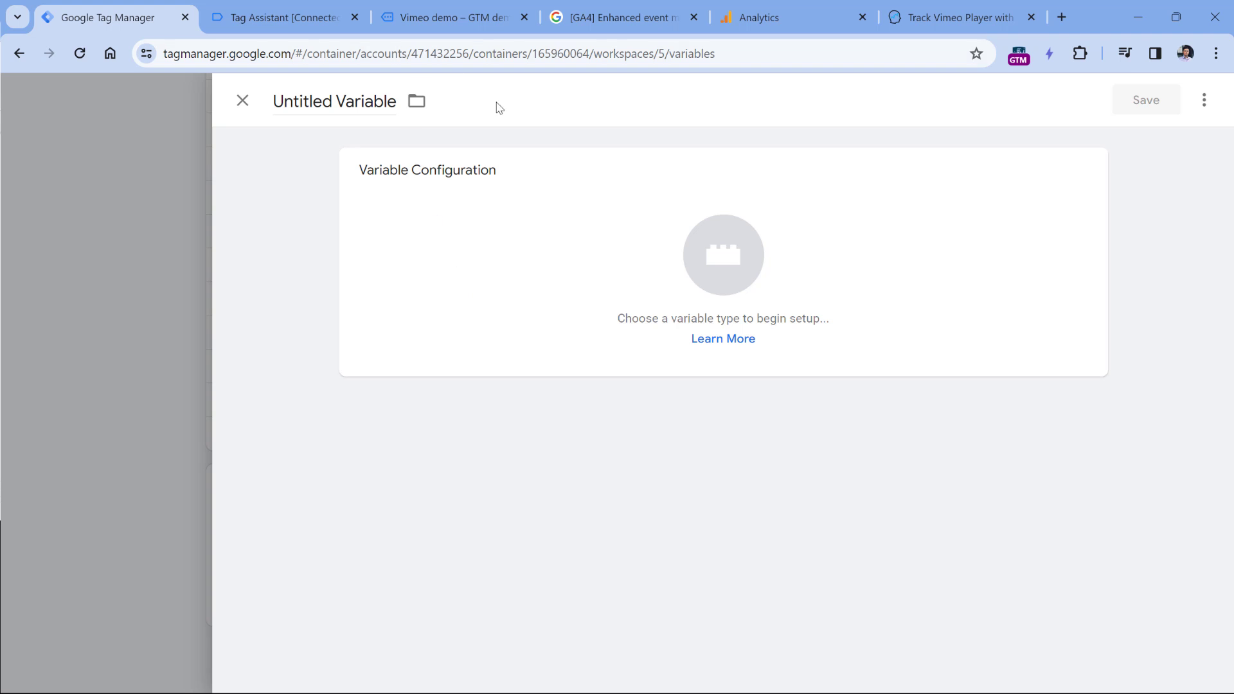
{"action": "left_click", "coordinate": [474, 261]}
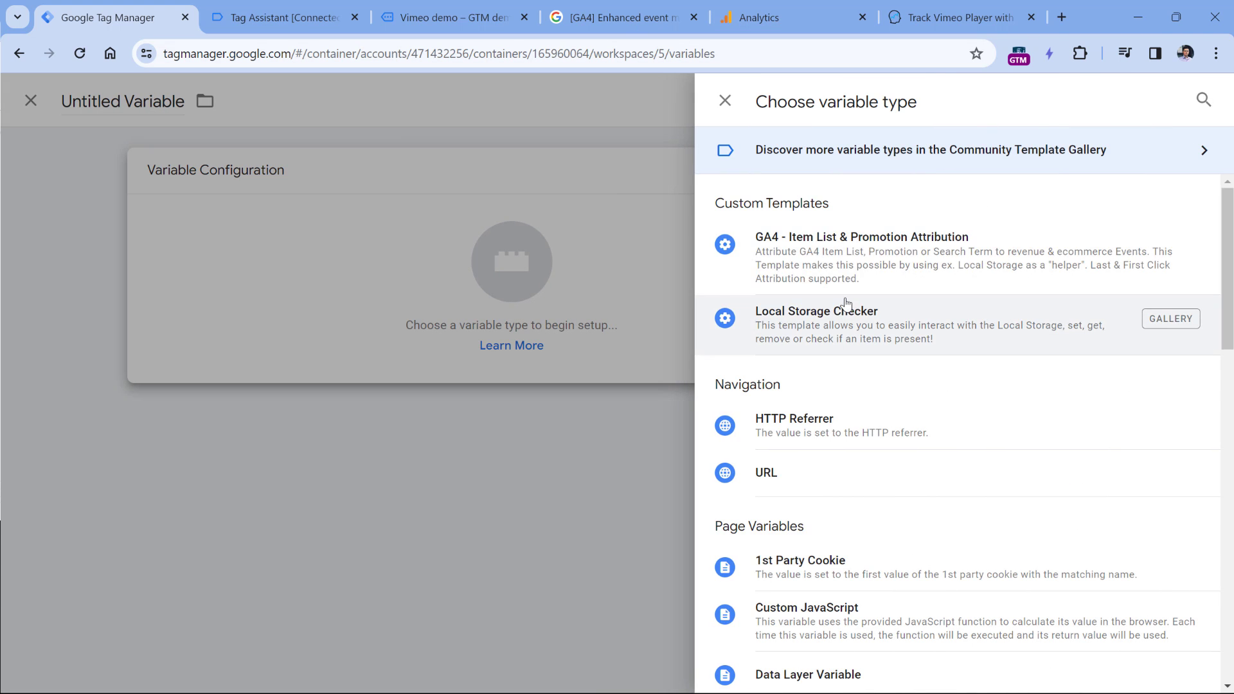
{"action": "scroll", "coordinate": [811, 512], "scroll_direction": "down", "scroll_amount": 3}
{"action": "left_click", "coordinate": [811, 512]}
{"action": "left_click", "coordinate": [438, 329]}
{"action": "key", "text": "ctrl+v"}
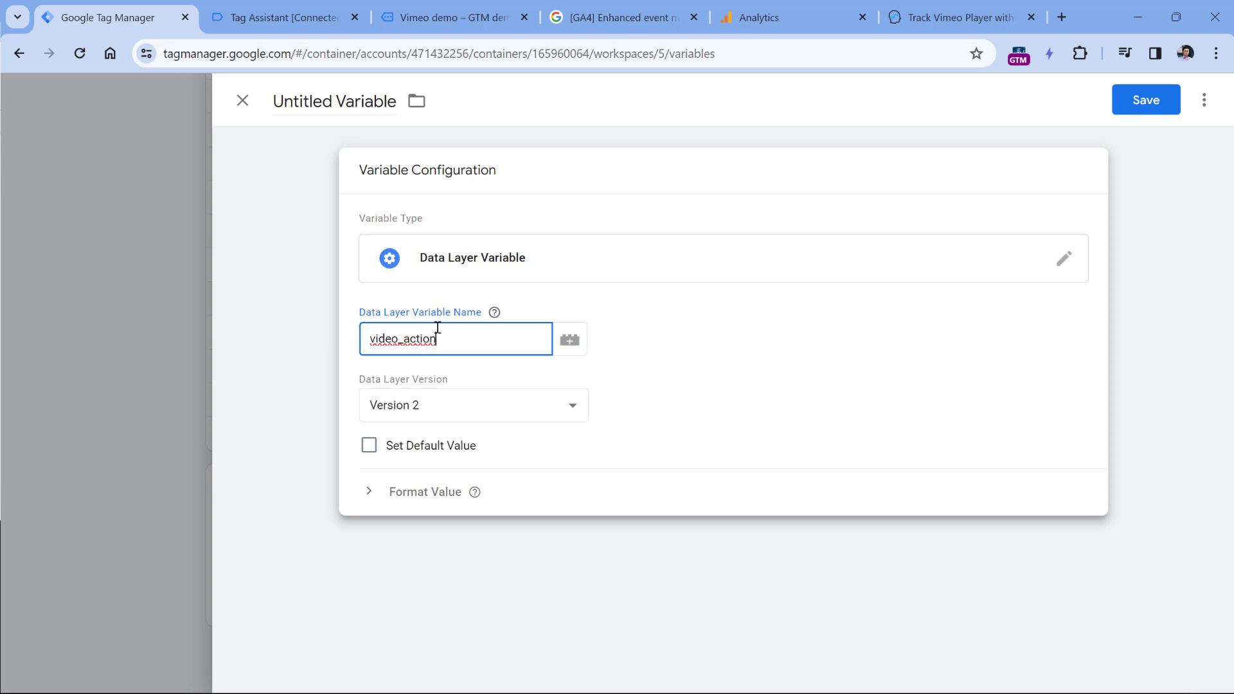
Step: Name the new variable dlv - video_action and save it
{"action": "triple_click", "coordinate": [327, 100]}
{"action": "type", "text": "dlv "}
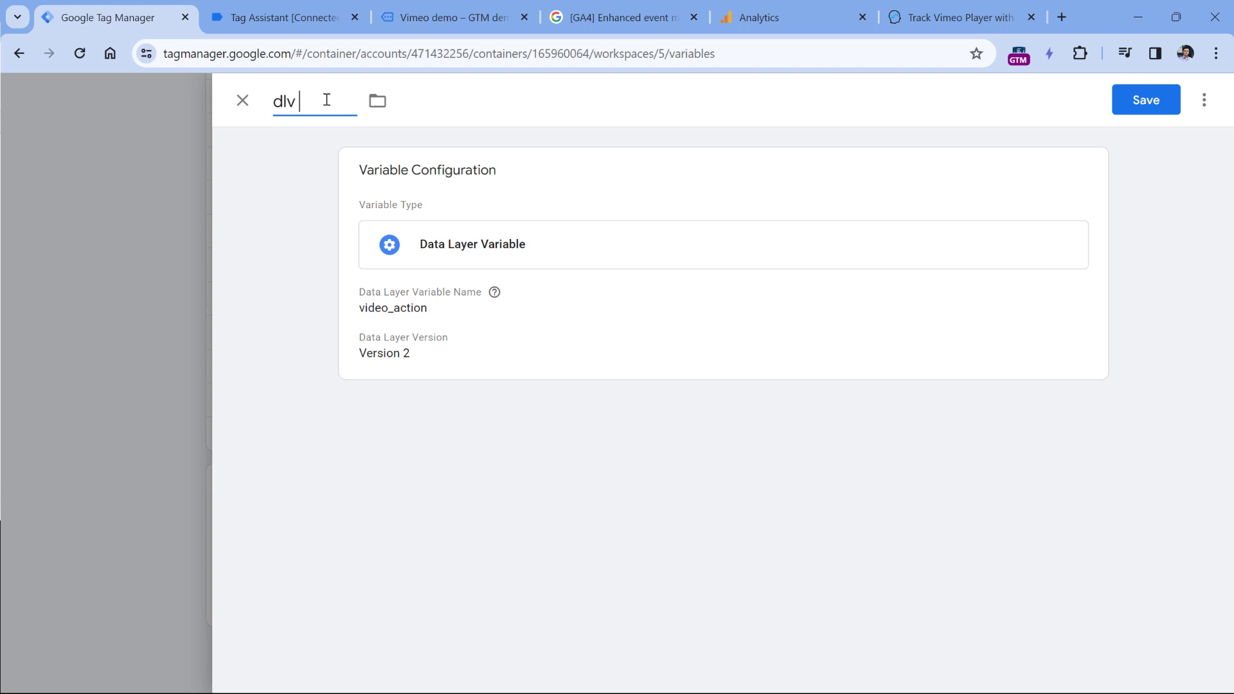
{"action": "type", "text": "-"}
{"action": "key", "text": "ctrl+v"}
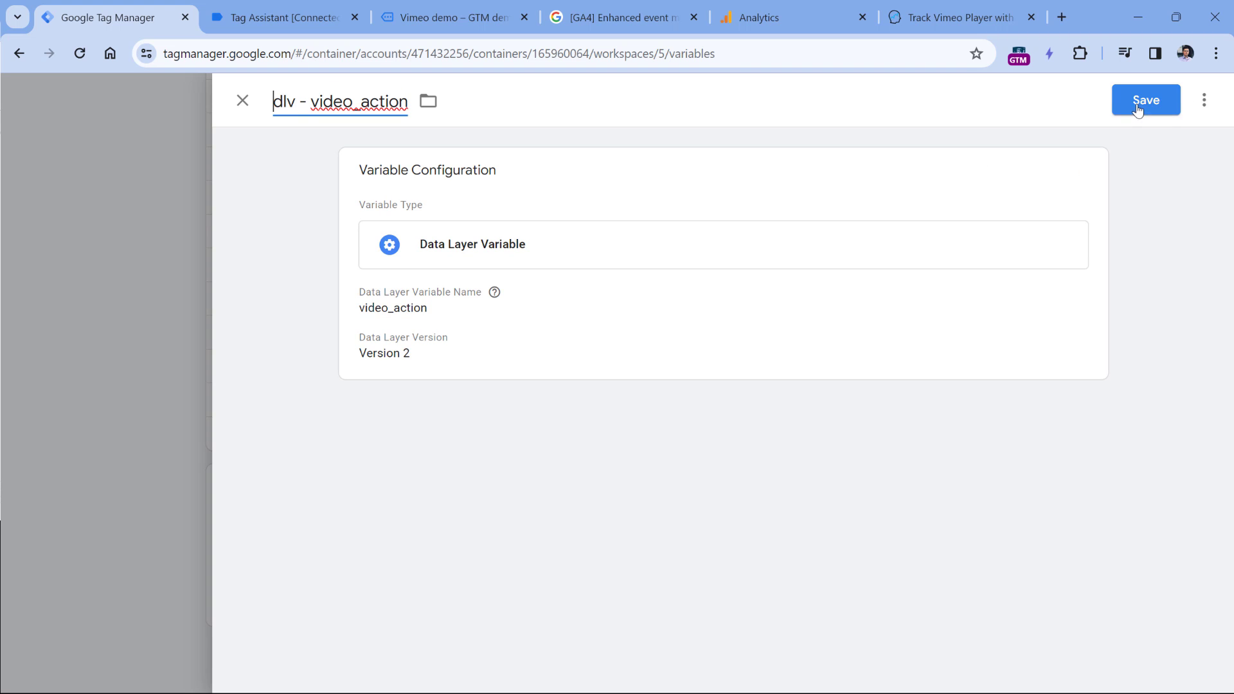
{"action": "left_click", "coordinate": [1139, 107]}
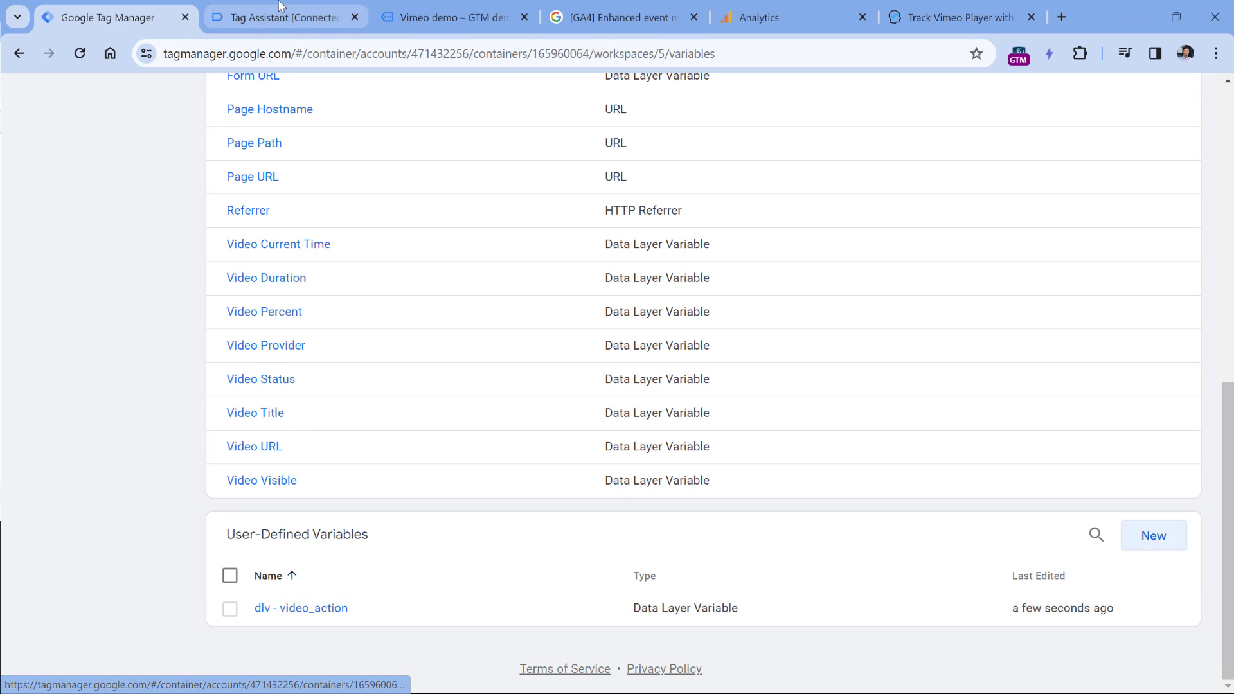
Step: In Tag Assistant, review the keys video_url, video_percent and video_title, and check the matching user-defined variables in Tag Manager
{"action": "key", "text": "ctrl+Tab"}
{"action": "double_click", "coordinate": [274, 340]}
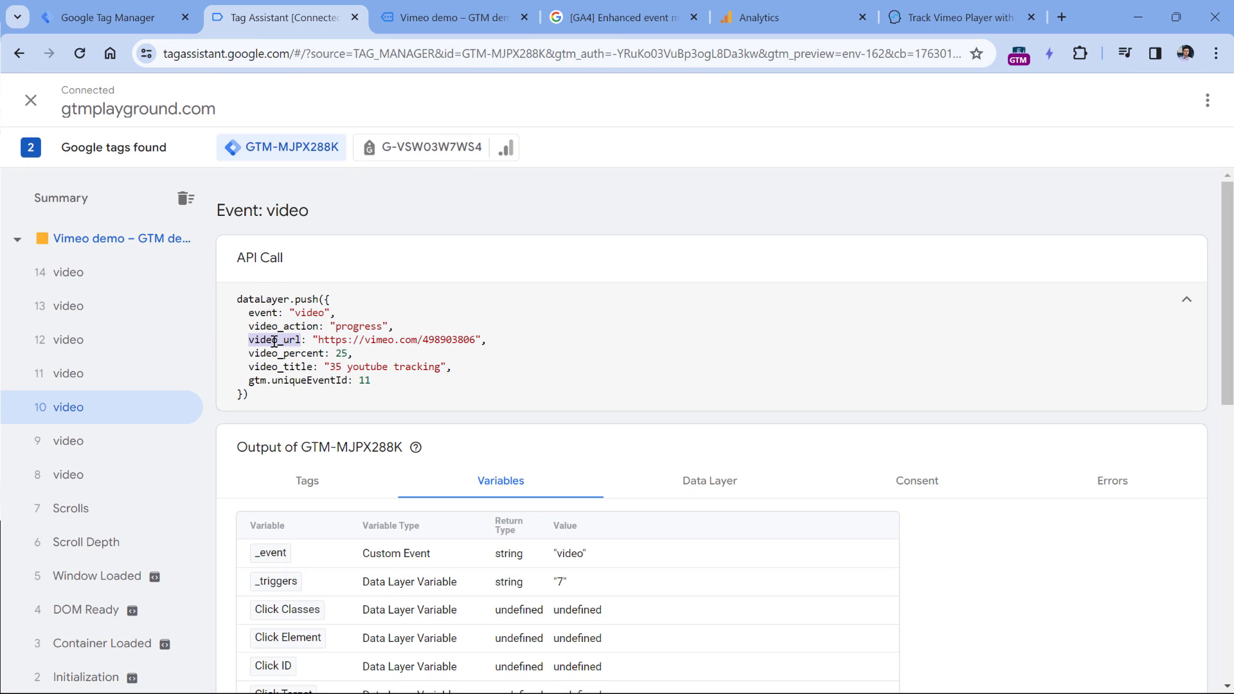
{"action": "double_click", "coordinate": [291, 354]}
{"action": "double_click", "coordinate": [283, 368]}
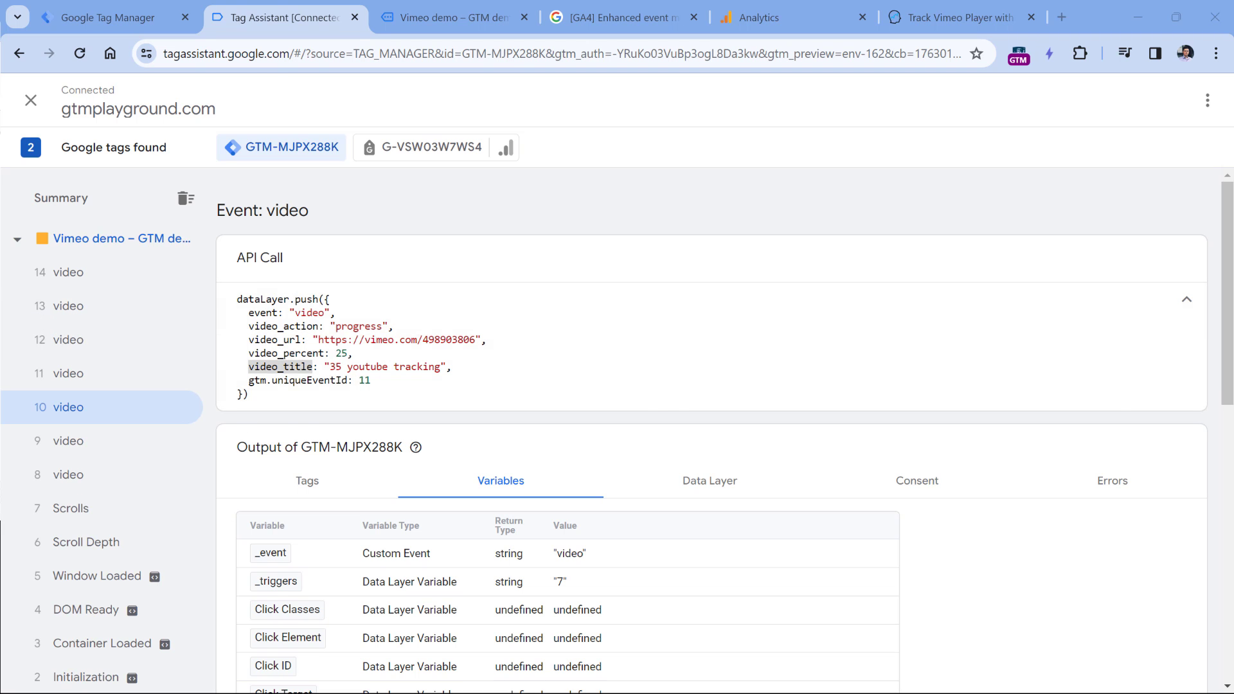
{"action": "key", "text": "ctrl+shift+Tab"}
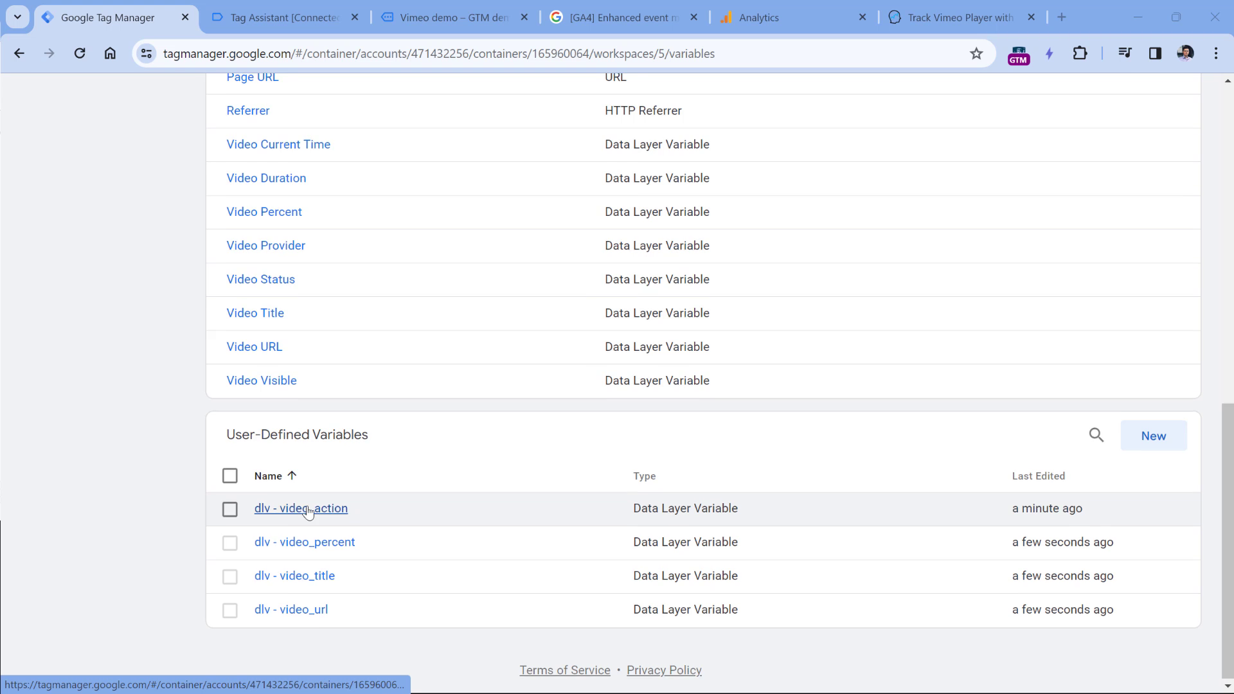
{"action": "scroll", "coordinate": [334, 496], "scroll_direction": "up", "scroll_amount": 2}
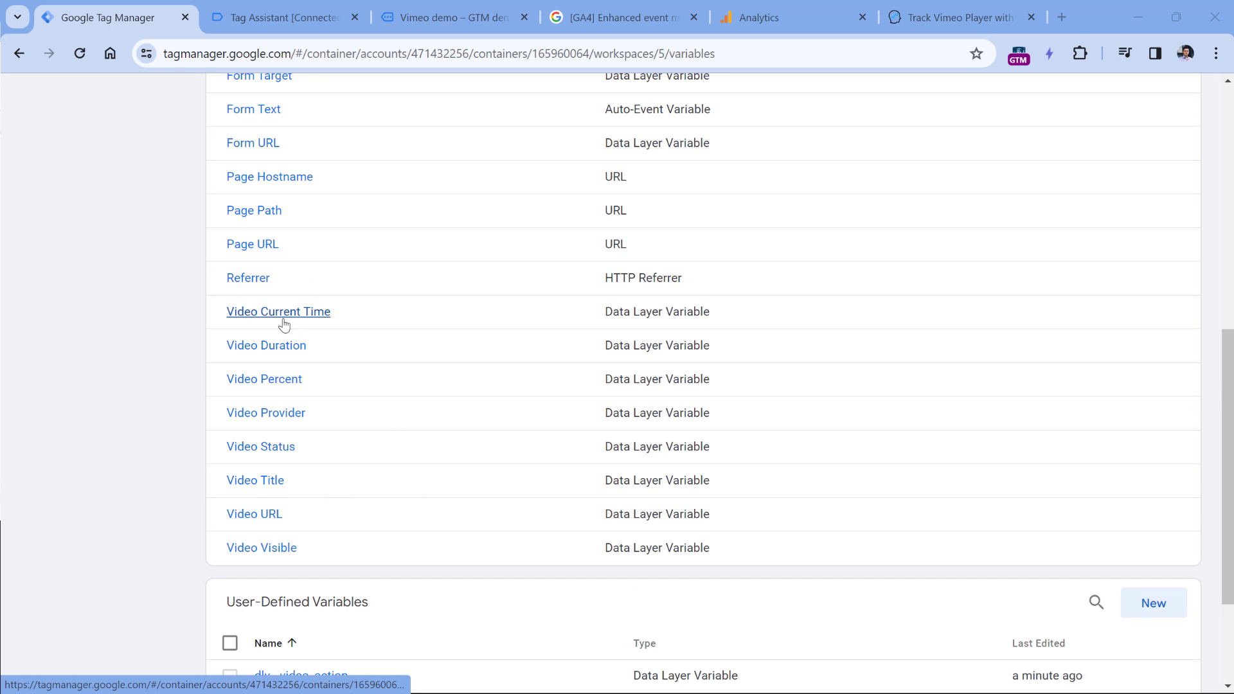
Step: In Tag Assistant, copy the event name video from the data layer push of video event 10
{"action": "left_click", "coordinate": [283, 19]}
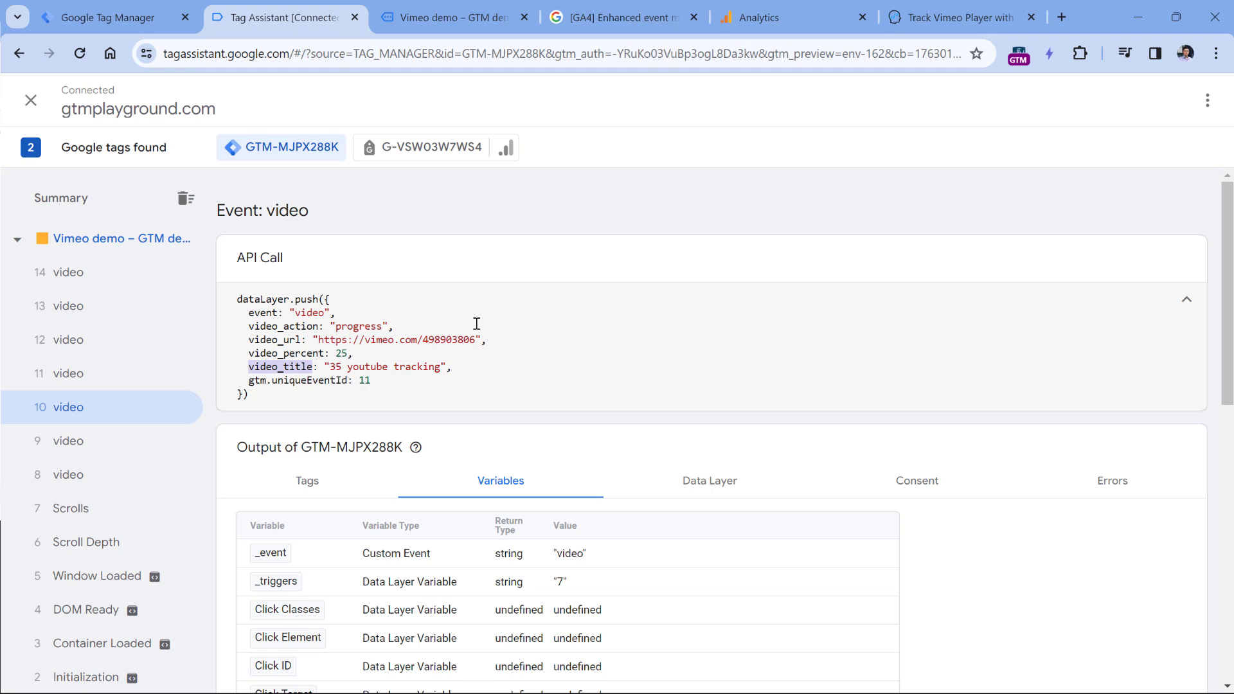
{"action": "left_click_drag", "start_coordinate": [250, 313], "coordinate": [333, 309]}
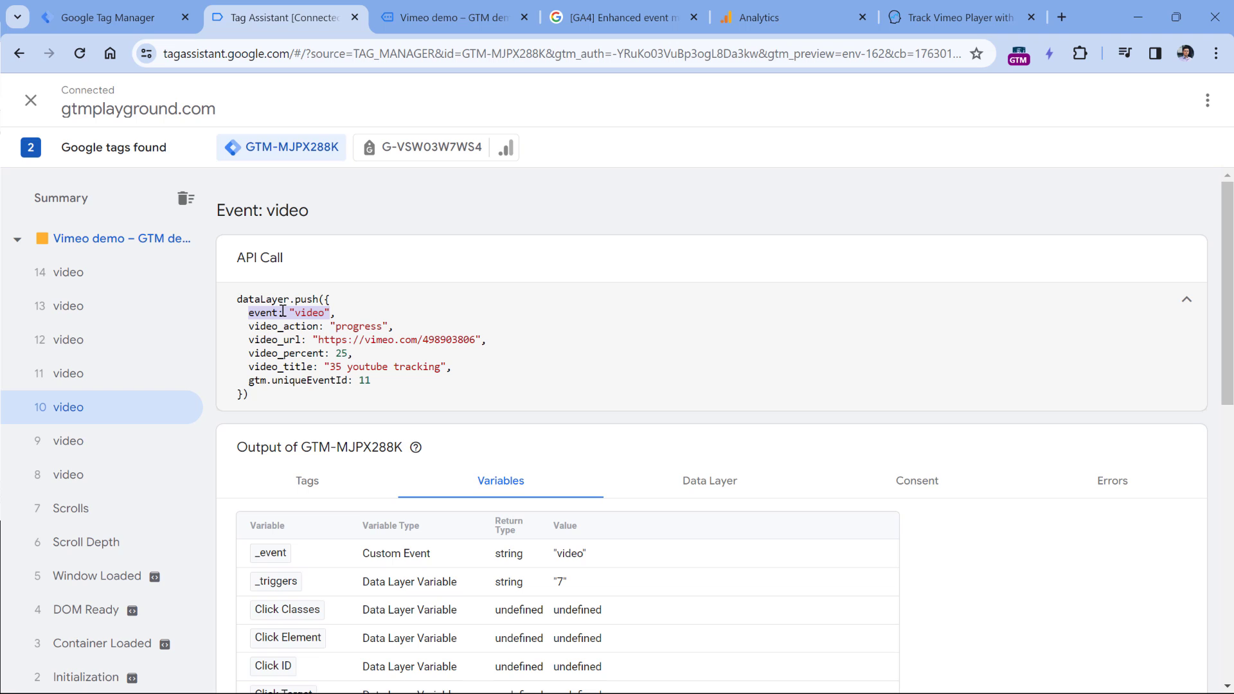
{"action": "double_click", "coordinate": [309, 313]}
{"action": "right_click", "coordinate": [309, 312]}
{"action": "left_click", "coordinate": [347, 329]}
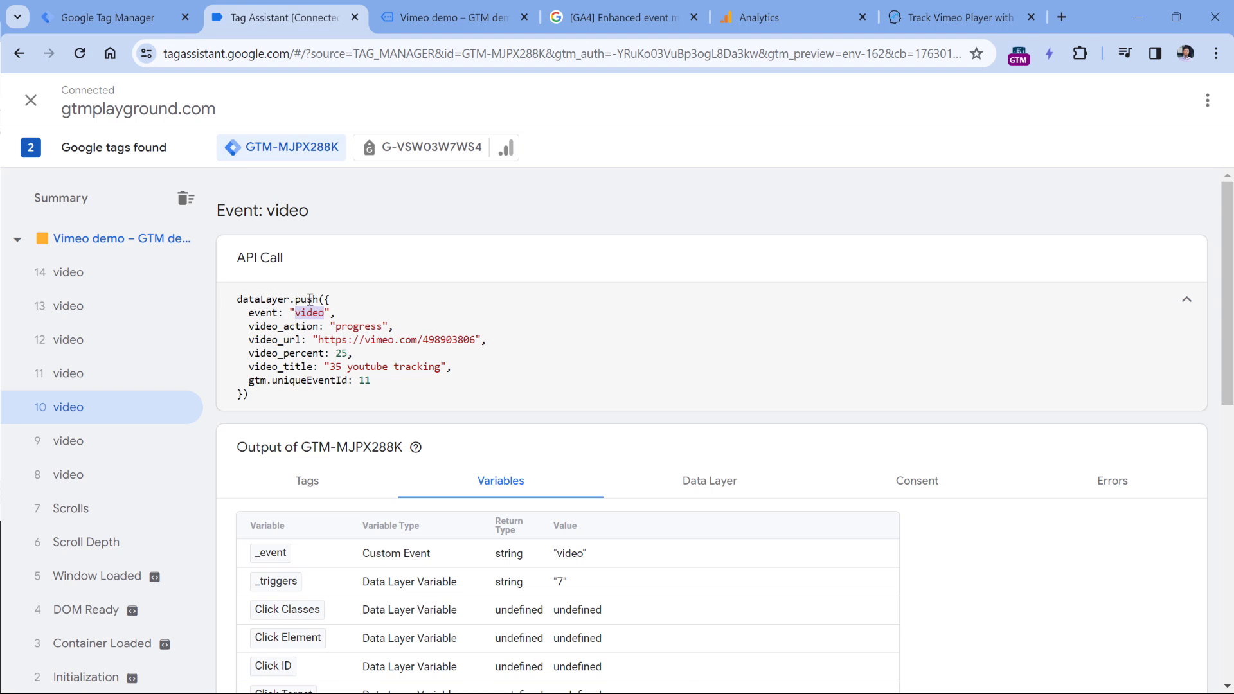
Step: In Tag Manager, create a Custom Event trigger with the event name video
{"action": "left_click", "coordinate": [110, 17]}
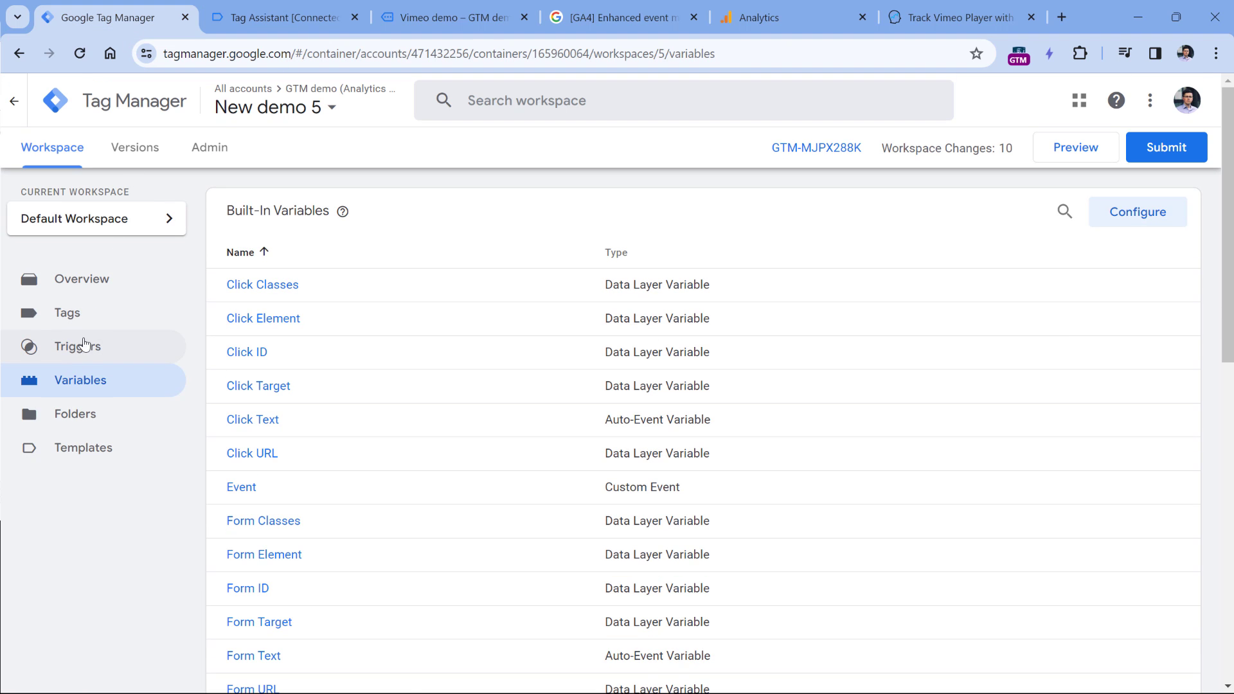
{"action": "left_click", "coordinate": [83, 346]}
{"action": "left_click", "coordinate": [1163, 212]}
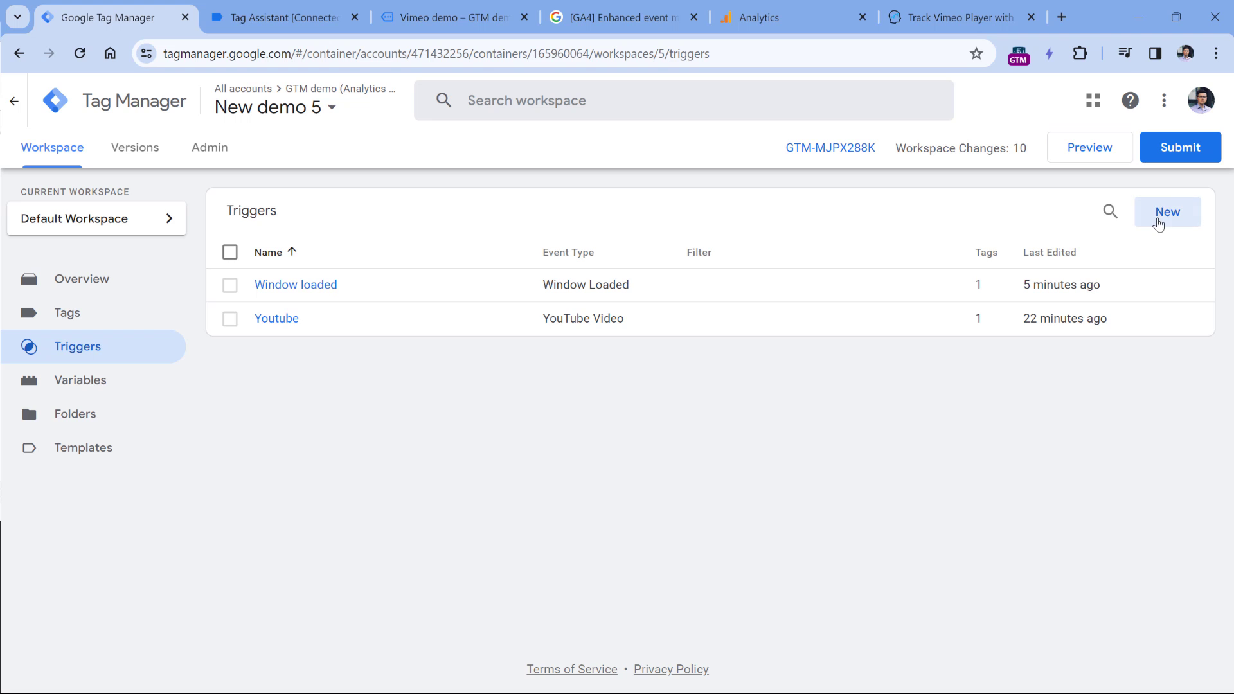
{"action": "left_click", "coordinate": [488, 249]}
{"action": "scroll", "coordinate": [855, 251], "scroll_direction": "down", "scroll_amount": 6}
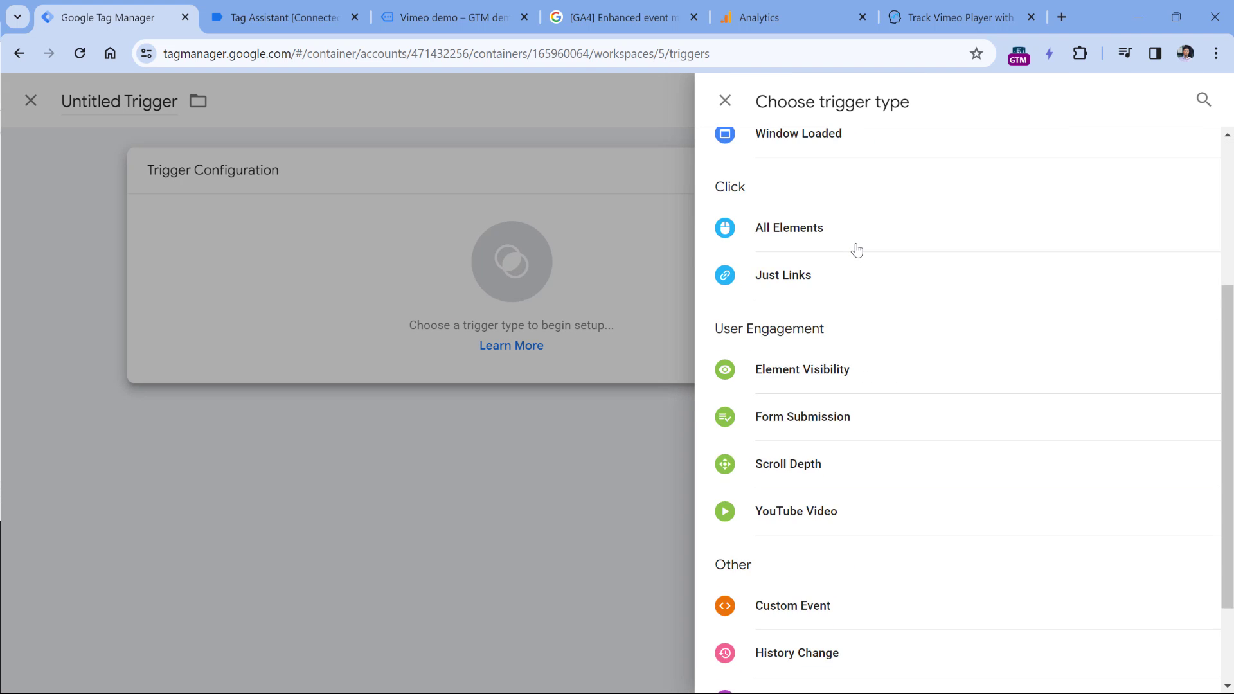
{"action": "left_click", "coordinate": [814, 492]}
{"action": "left_click", "coordinate": [465, 335]}
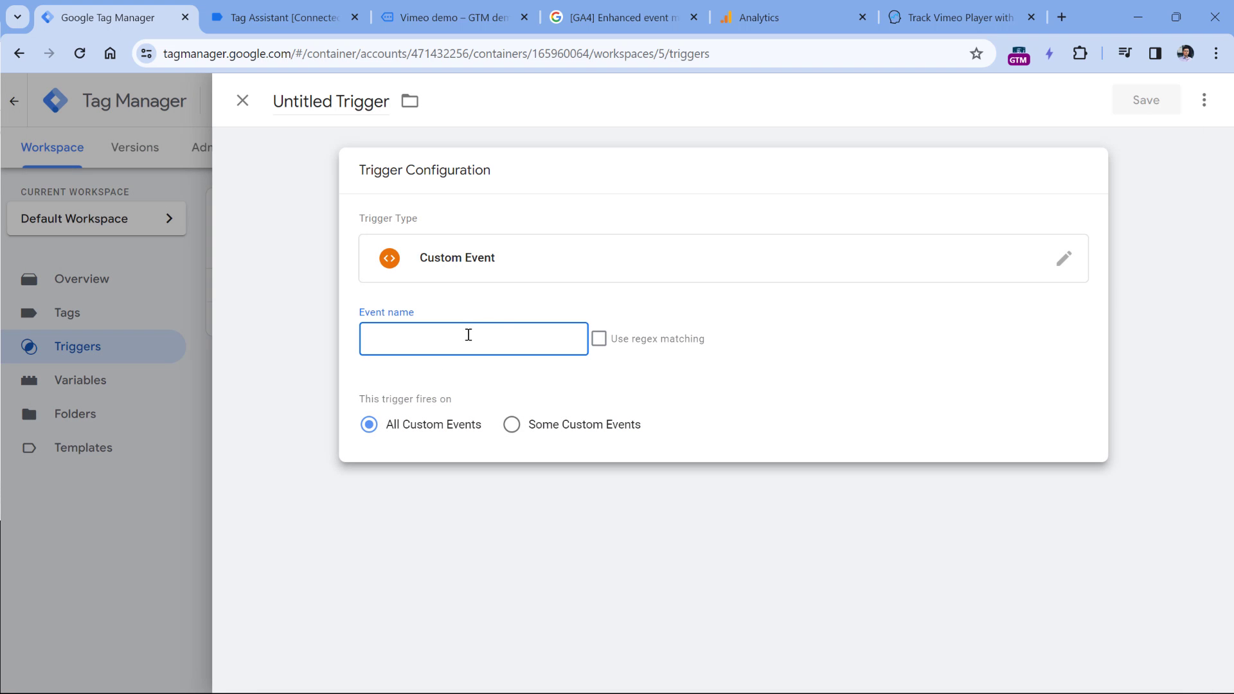
{"action": "type", "text": "video"}
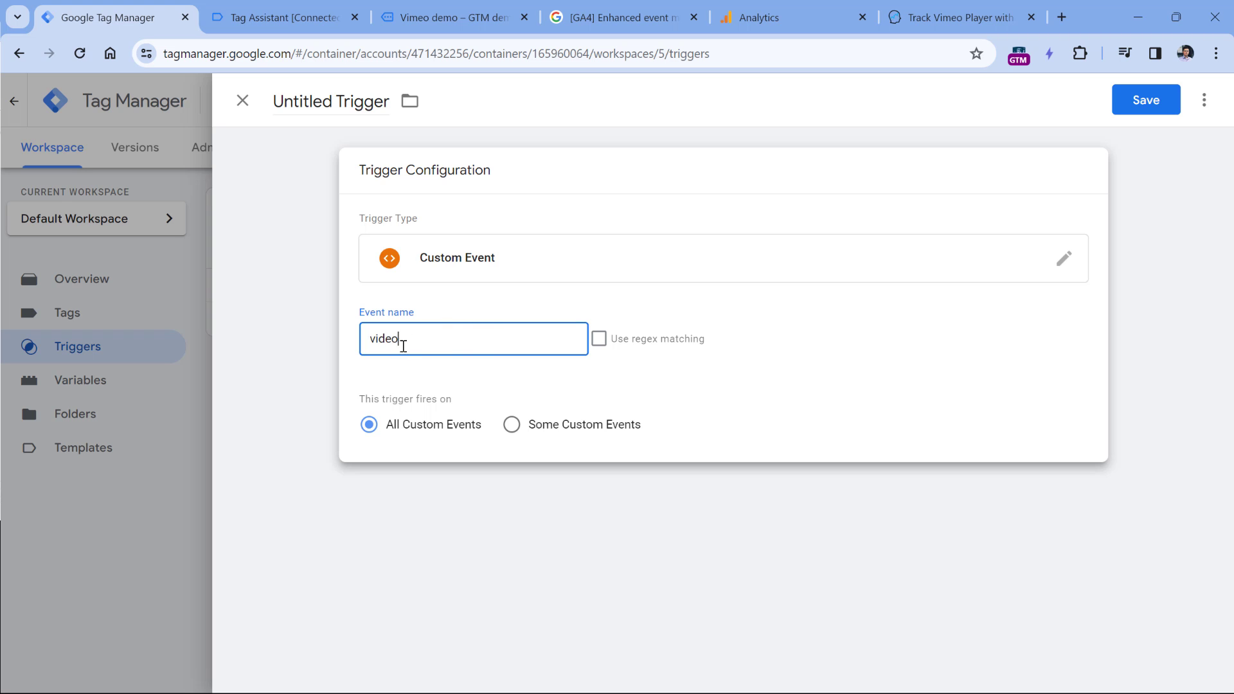
Step: Name the new trigger custom - video and save it
{"action": "left_click", "coordinate": [338, 101]}
{"action": "type", "text": "custom video"}
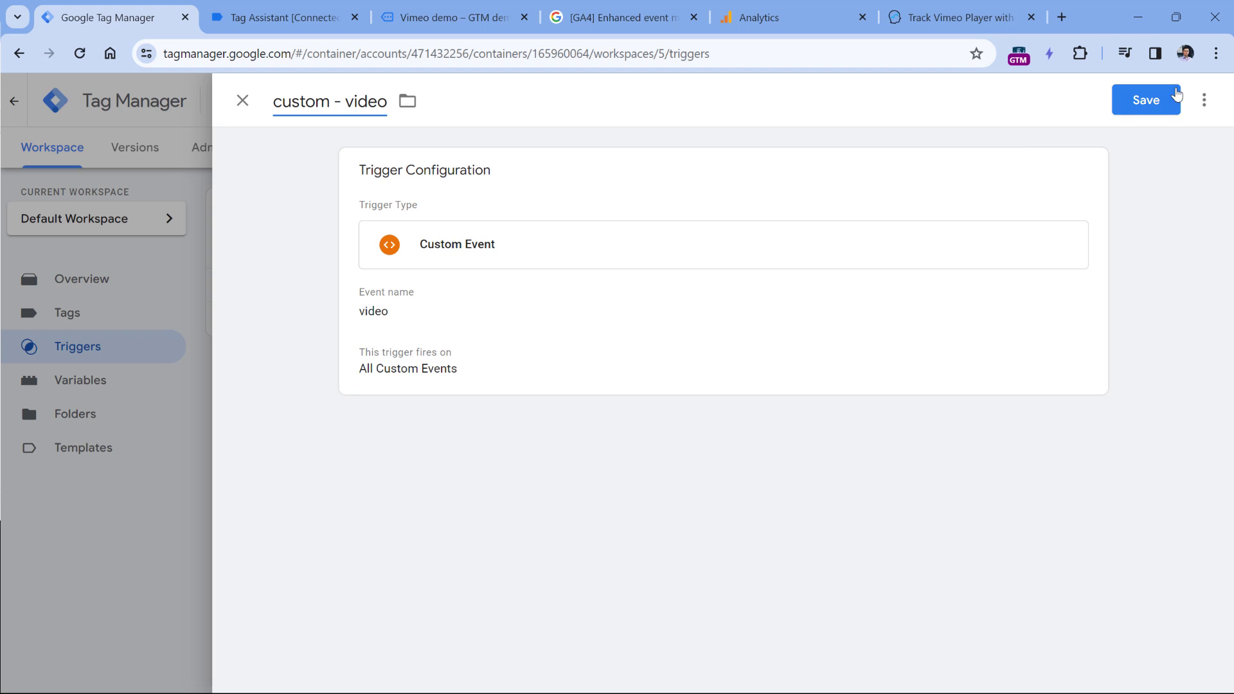
{"action": "left_click", "coordinate": [1145, 102]}
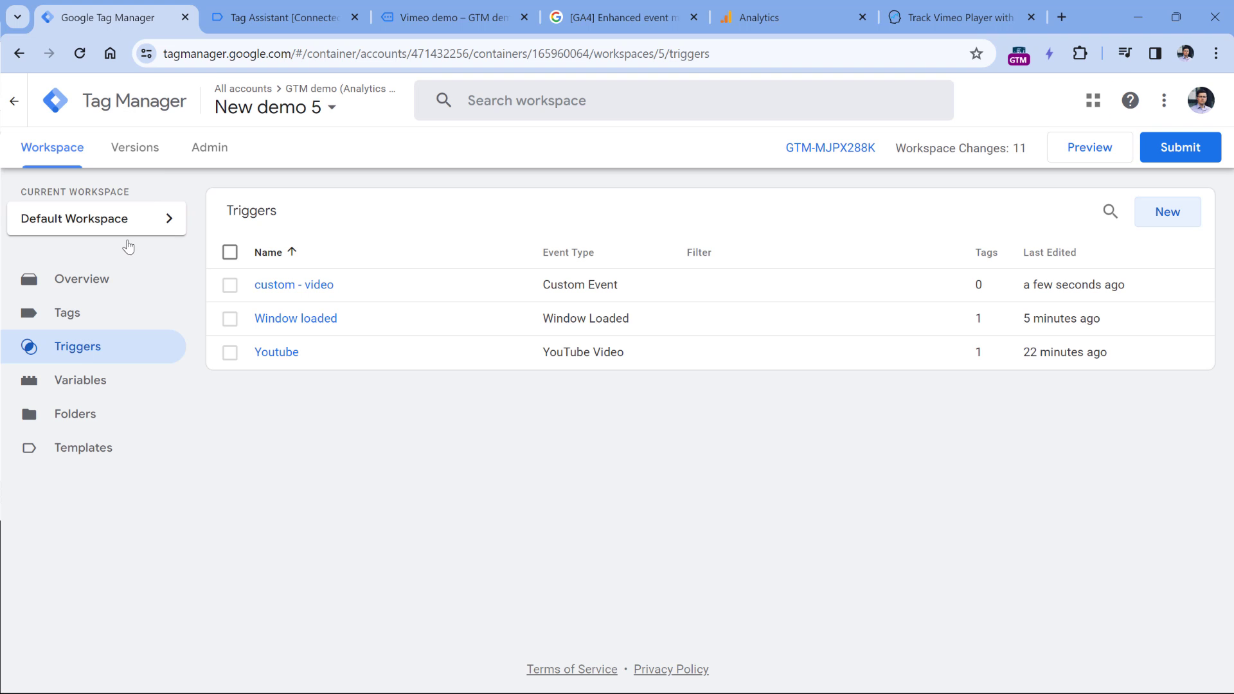
Step: Make a copy of the GA4 event - youtube video tag
{"action": "left_click", "coordinate": [67, 313]}
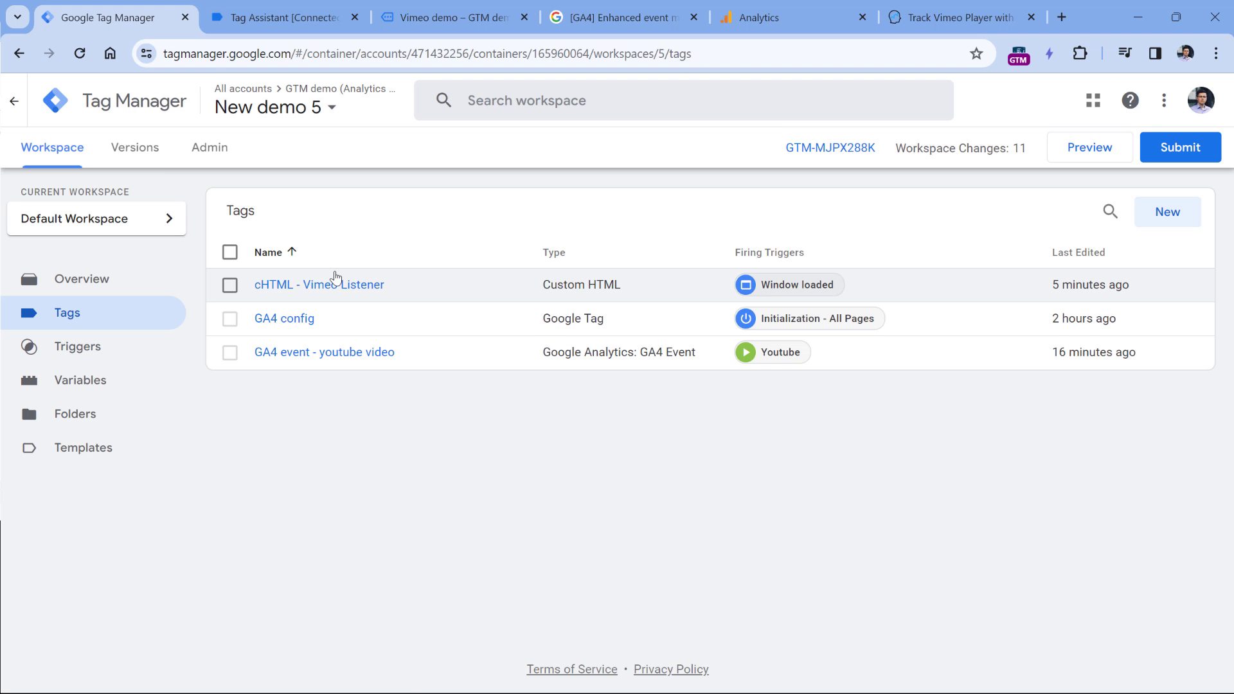
{"action": "left_click", "coordinate": [323, 353]}
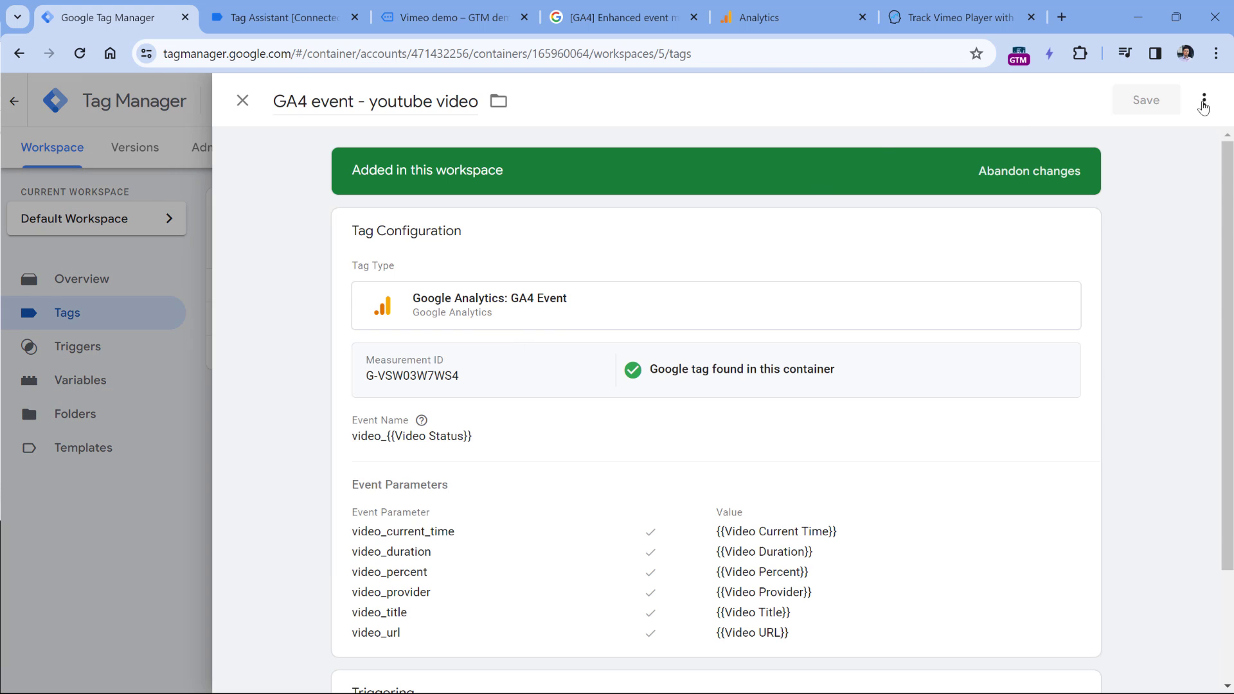
{"action": "left_click", "coordinate": [1205, 102]}
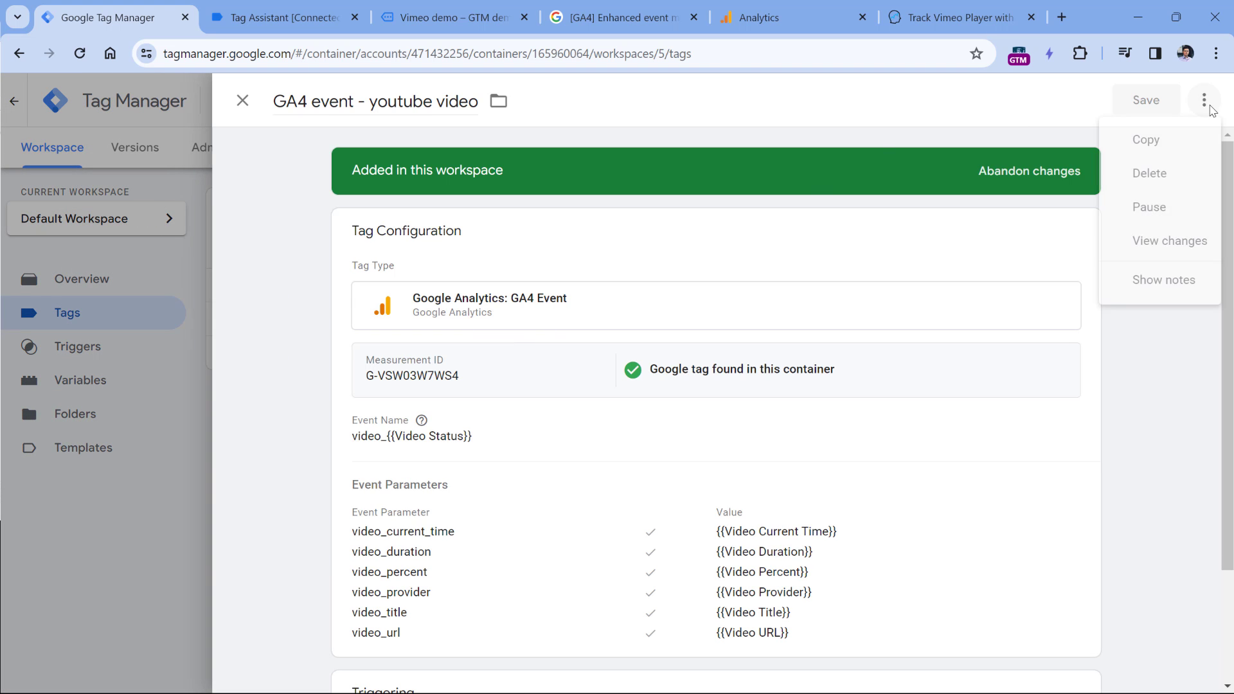
{"action": "left_click", "coordinate": [1156, 140]}
Step: Rename the copied tag as GA4 event - vimeo video
{"action": "left_click_drag", "start_coordinate": [338, 103], "coordinate": [271, 106]}
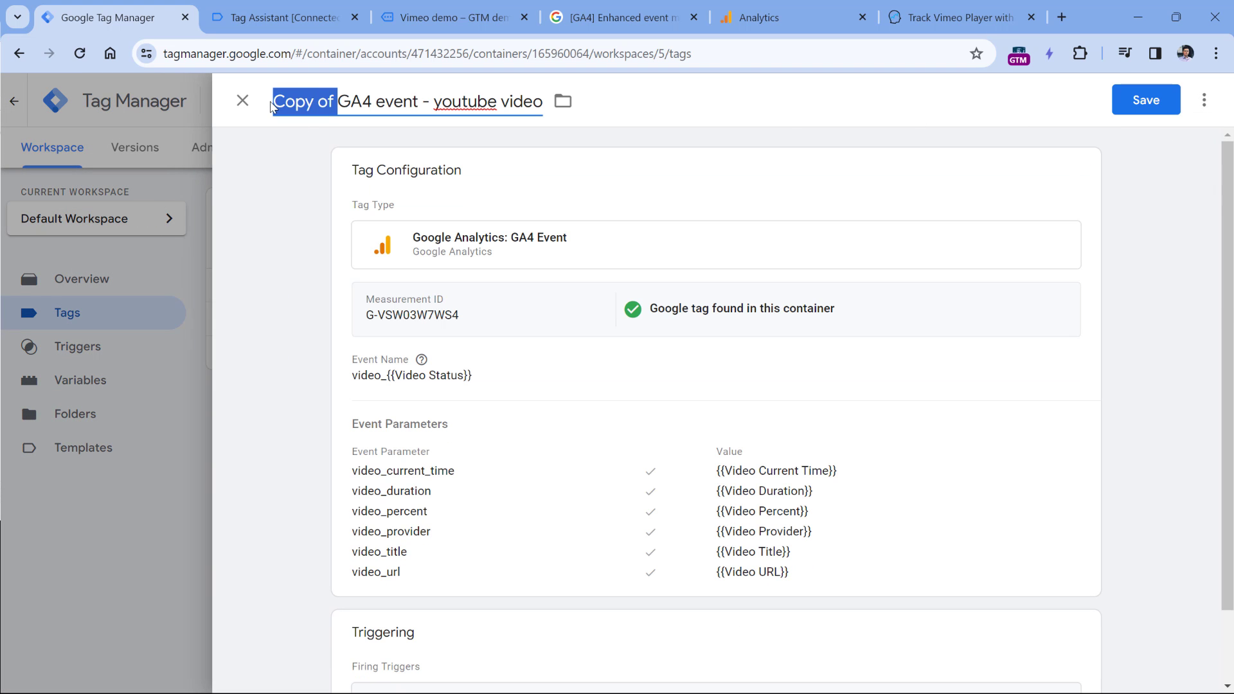
{"action": "key", "text": "BackSpace"}
{"action": "left_click", "coordinate": [400, 103]}
{"action": "double_click", "coordinate": [399, 103]}
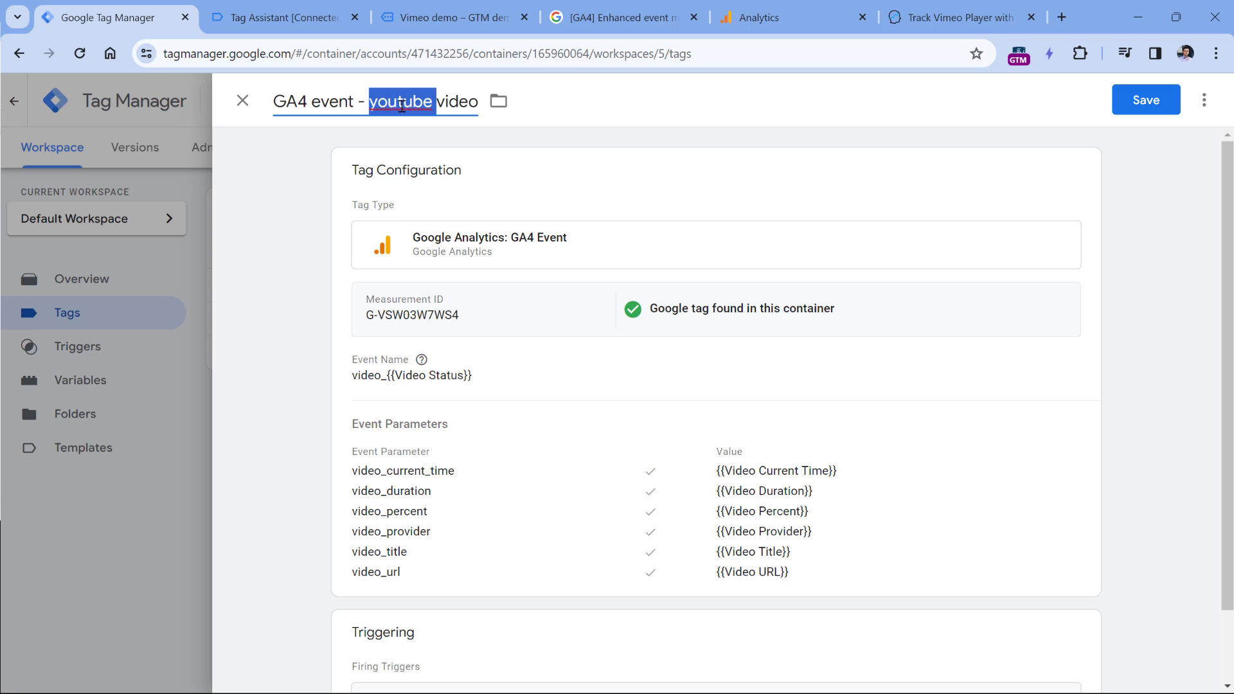
{"action": "type", "text": "vimeo"}
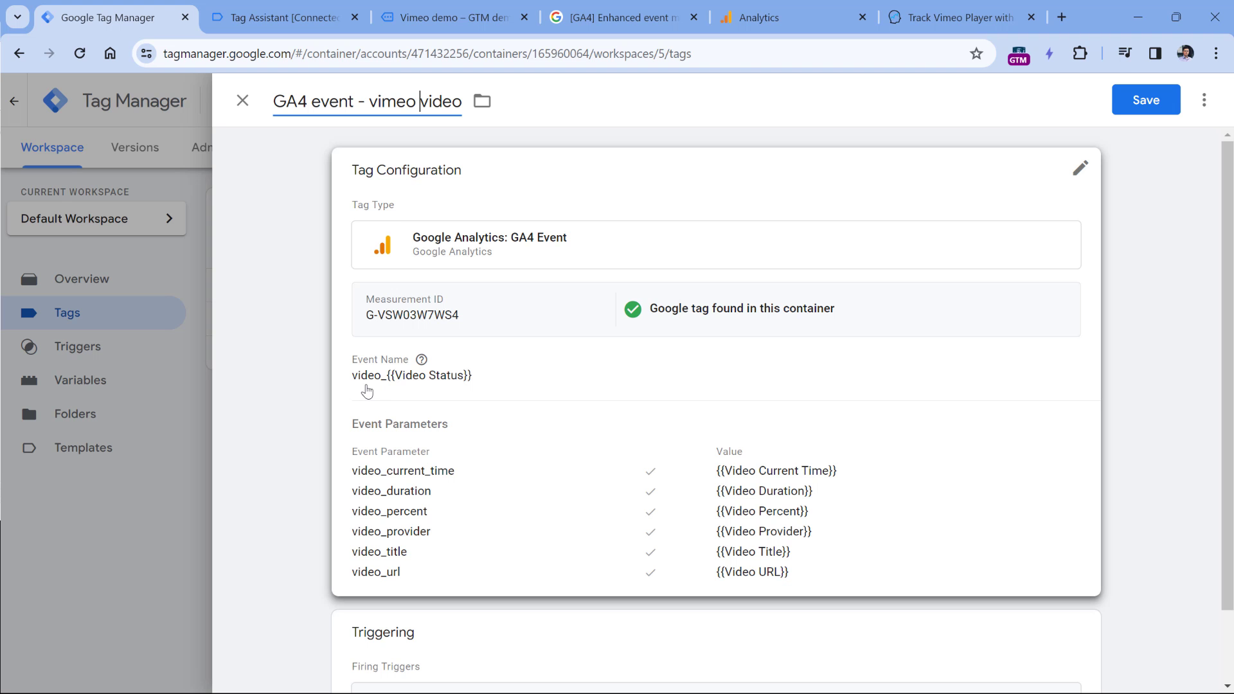
Step: Check the video_action key and its value in Tag Assistant, and return to the copied tag in Tag Manager
{"action": "key", "text": "ctrl+Tab"}
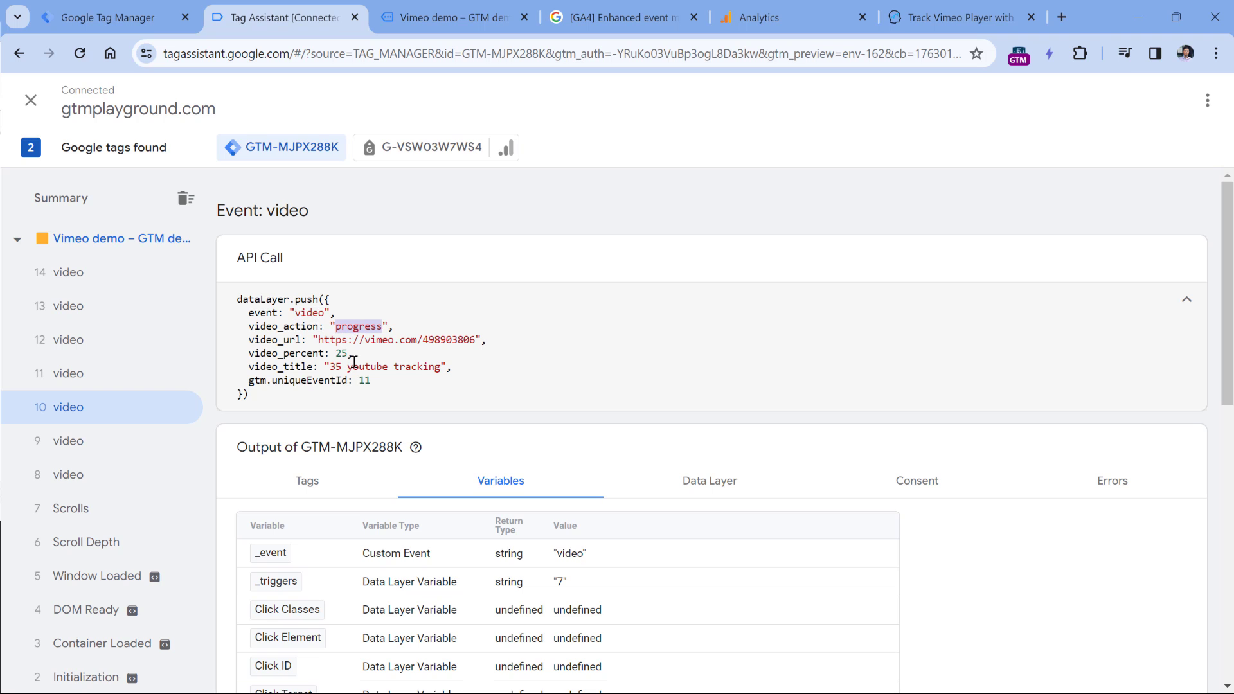
{"action": "left_click_drag", "start_coordinate": [318, 327], "coordinate": [243, 323]}
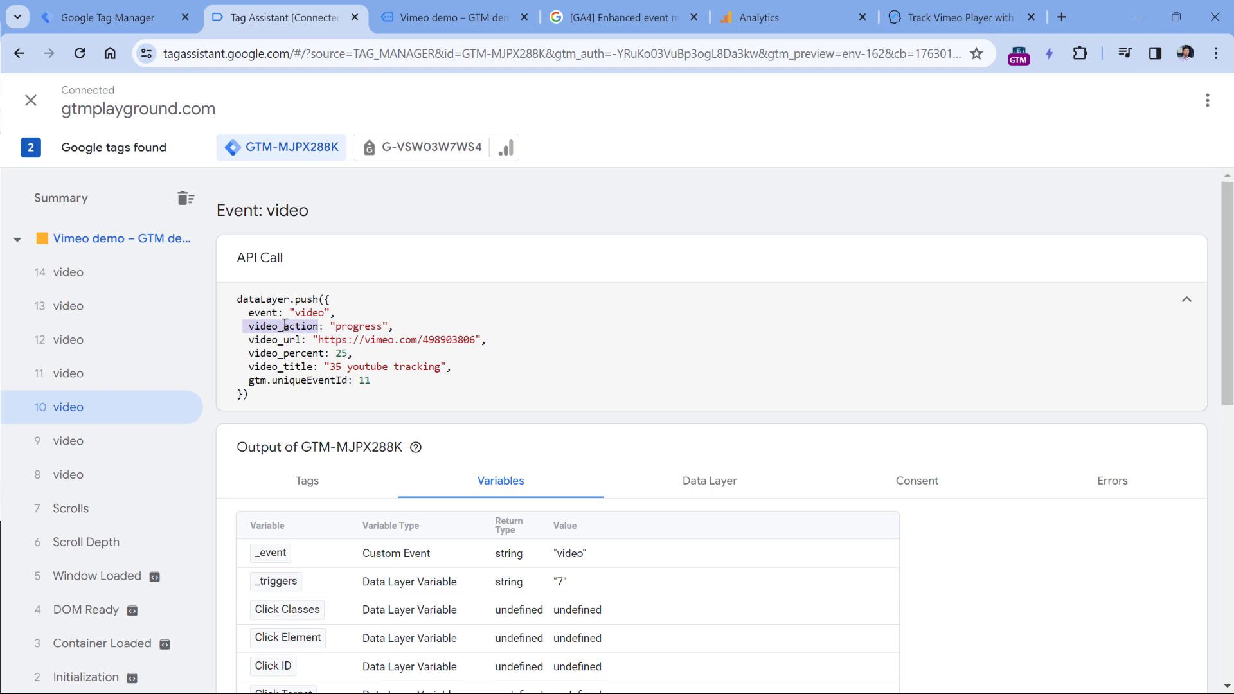
{"action": "key", "text": "ctrl+shift+Tab"}
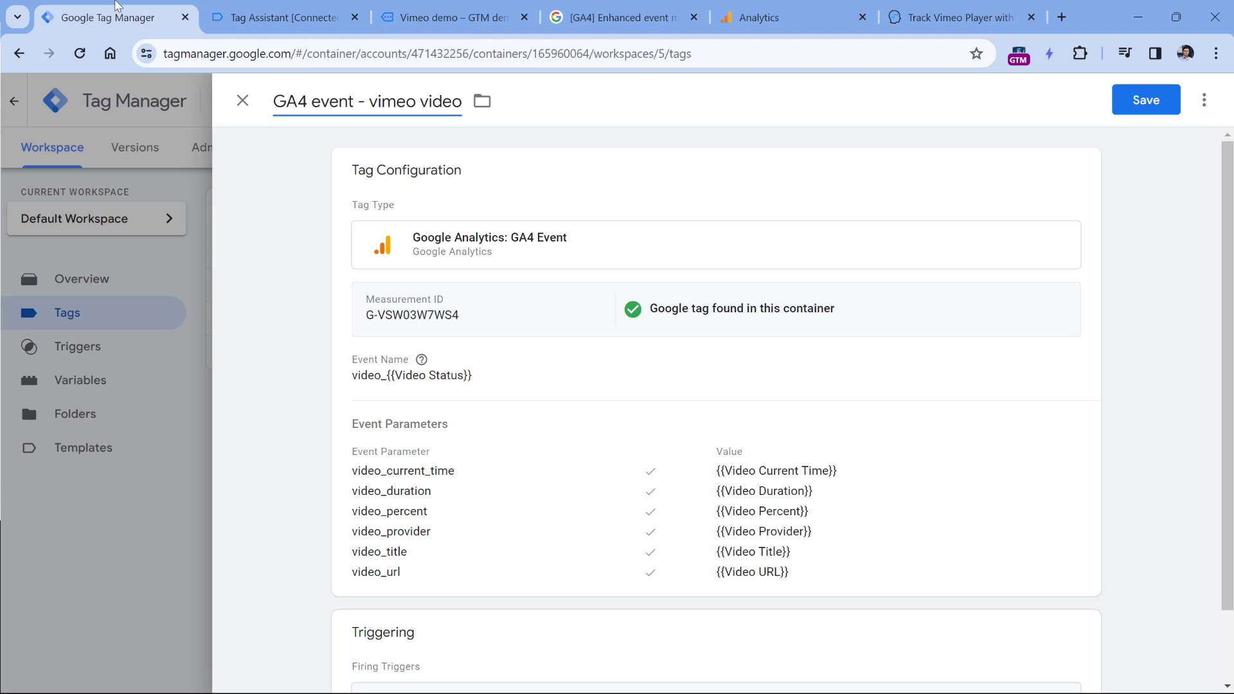
Step: Set the Vimeo tag's event name to video_{{dlv - video_action}}, replacing the built-in Video Status variable
{"action": "left_click_drag", "start_coordinate": [397, 423], "coordinate": [490, 420]}
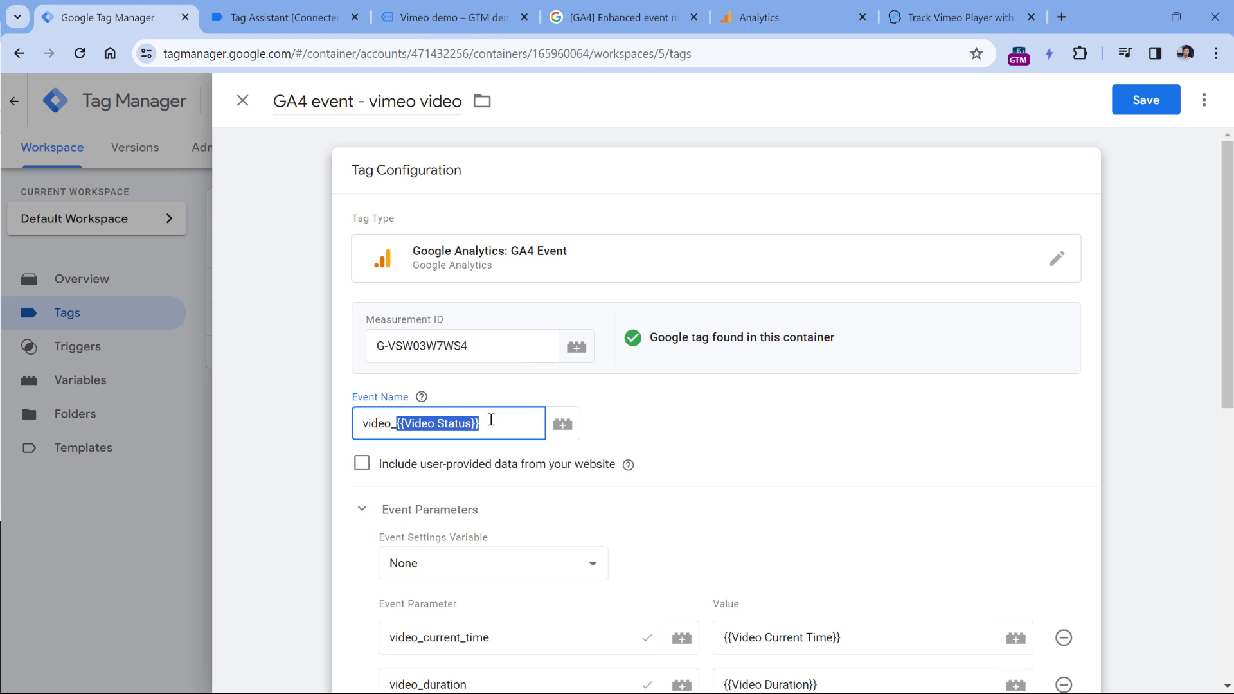
{"action": "key", "text": "BackSpace"}
{"action": "left_click", "coordinate": [562, 424]}
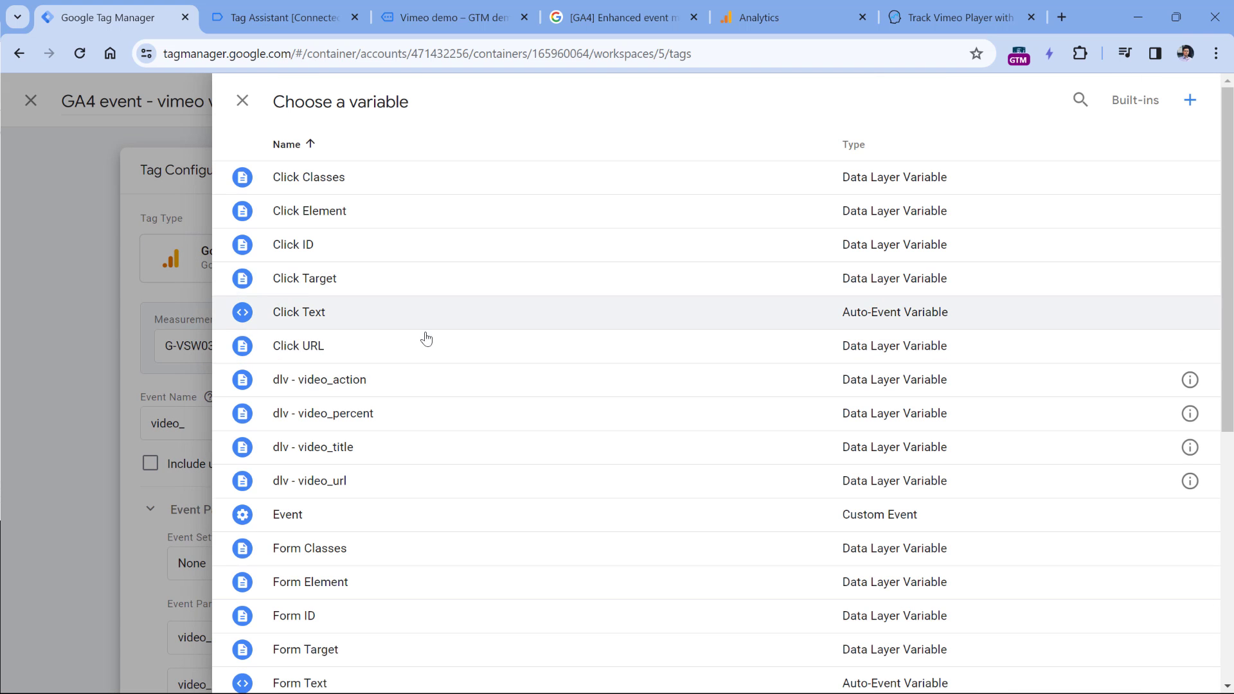
{"action": "left_click", "coordinate": [352, 379]}
Step: Remove the video_current_time and video_duration parameters from the Vimeo tag, checking the data layer keys in Tag Assistant
{"action": "scroll", "coordinate": [521, 481], "scroll_direction": "down", "scroll_amount": 4}
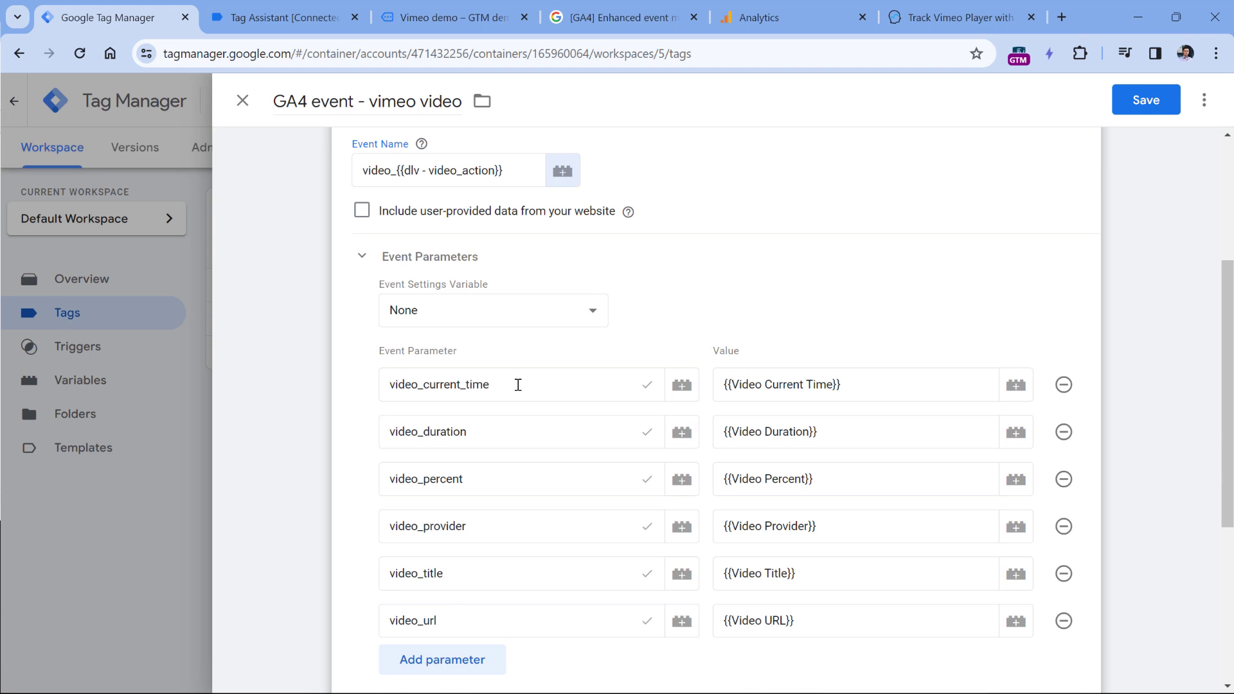
{"action": "double_click", "coordinate": [440, 396]}
{"action": "left_click", "coordinate": [307, 18]}
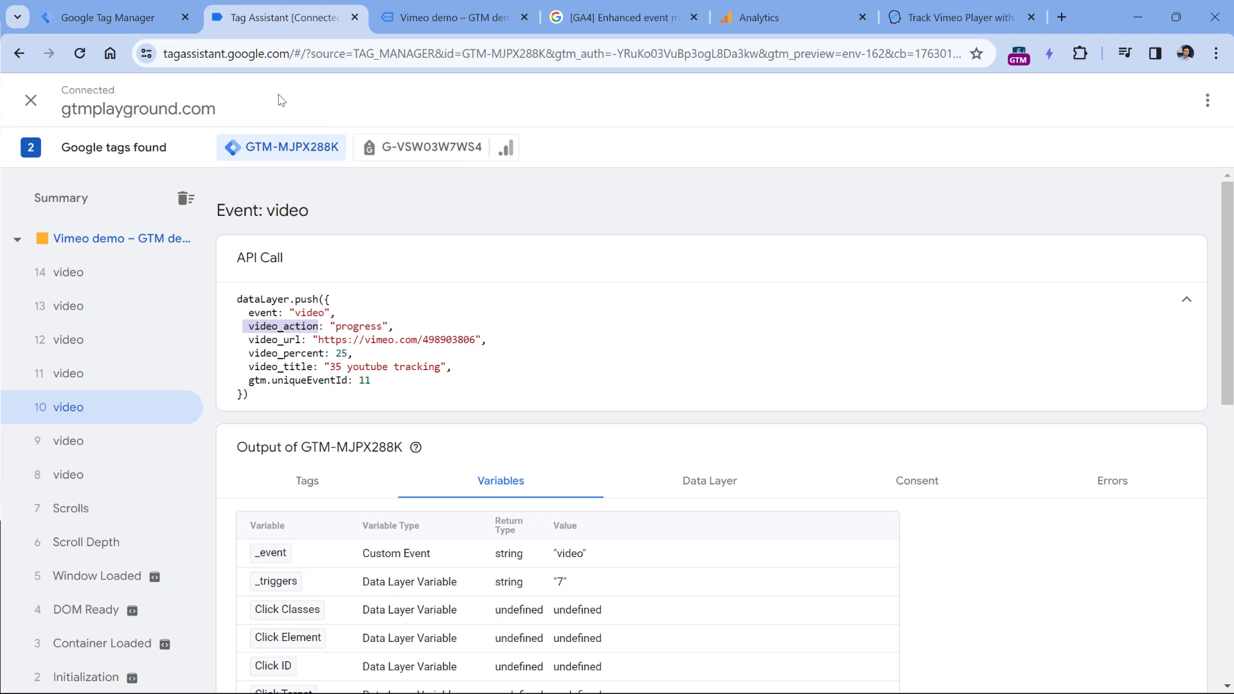
{"action": "key", "text": "ctrl+shift+Tab"}
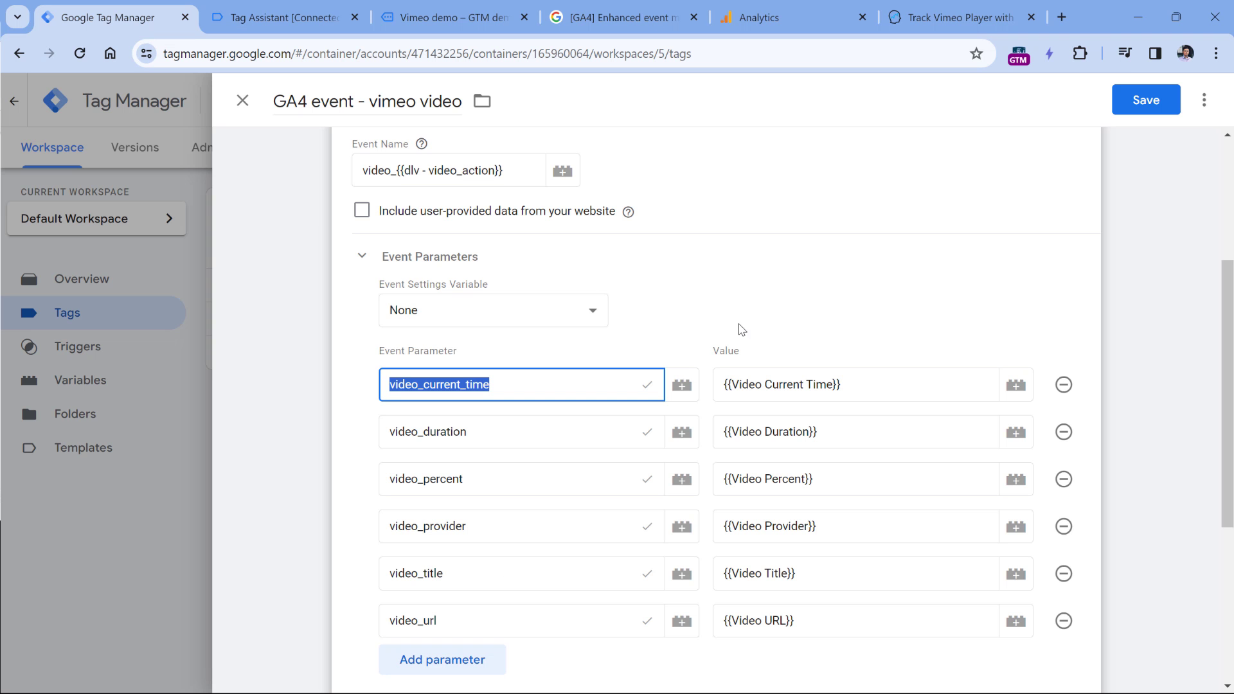
{"action": "left_click", "coordinate": [1063, 385]}
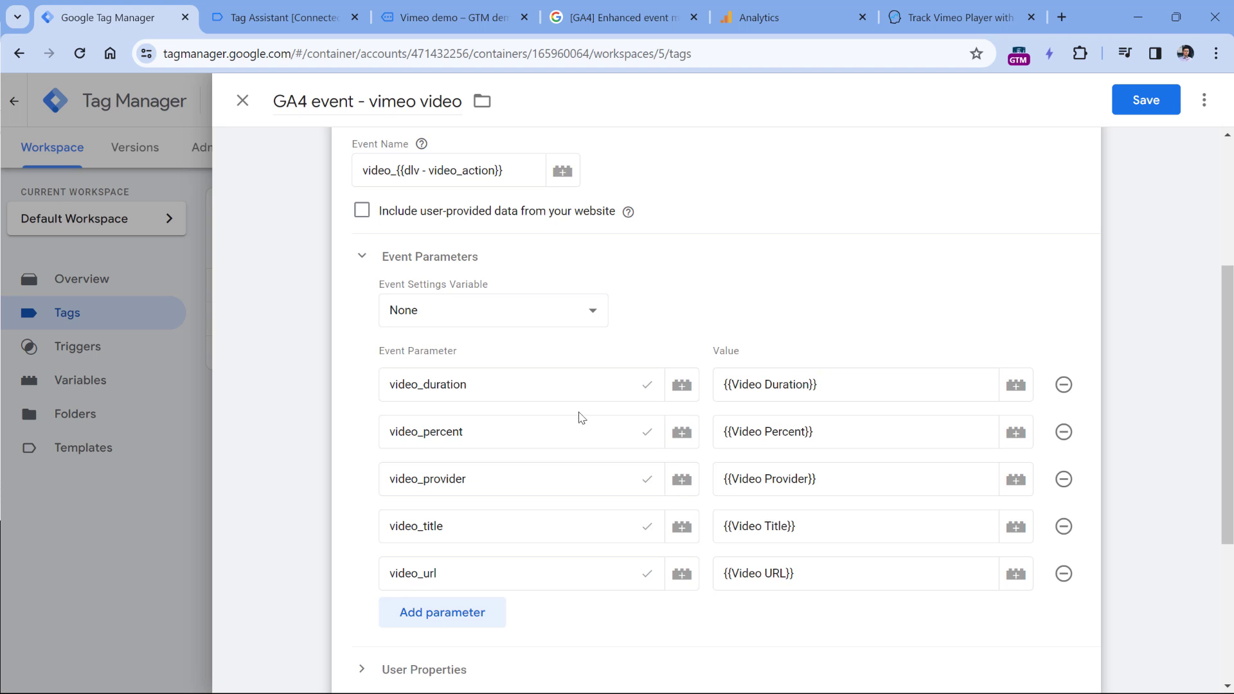
{"action": "left_click", "coordinate": [307, 17]}
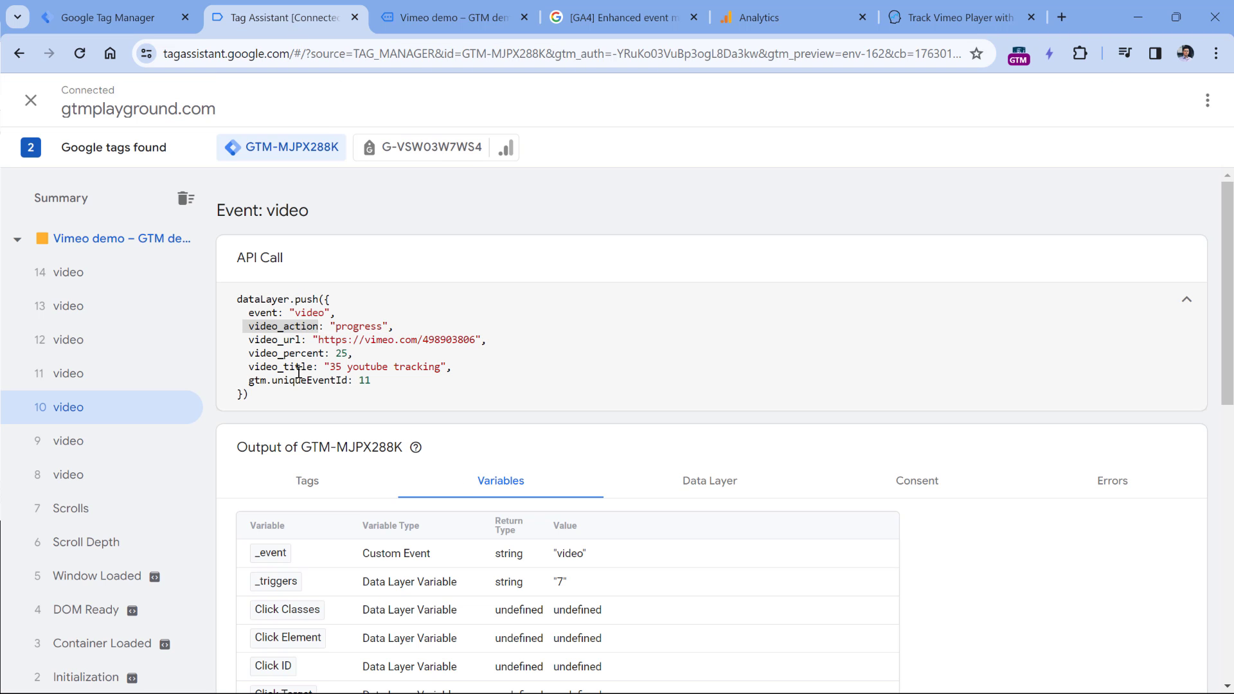
{"action": "key", "text": "ctrl+shift+Tab"}
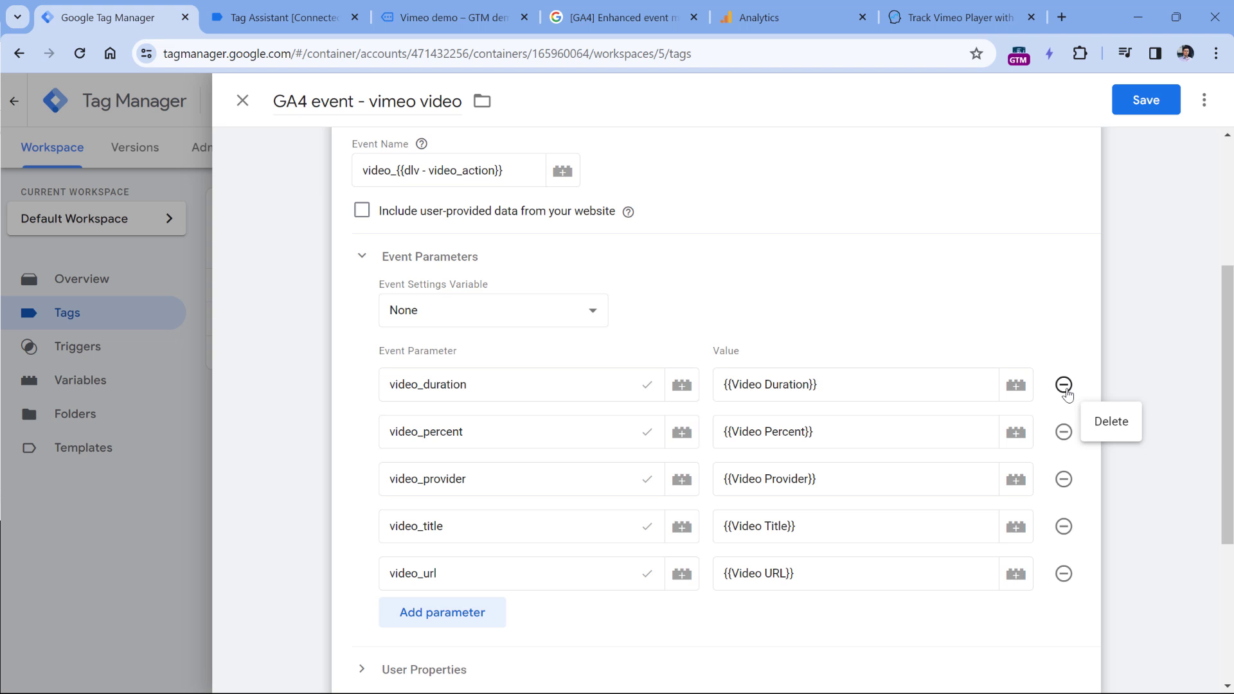
{"action": "left_click", "coordinate": [1063, 385]}
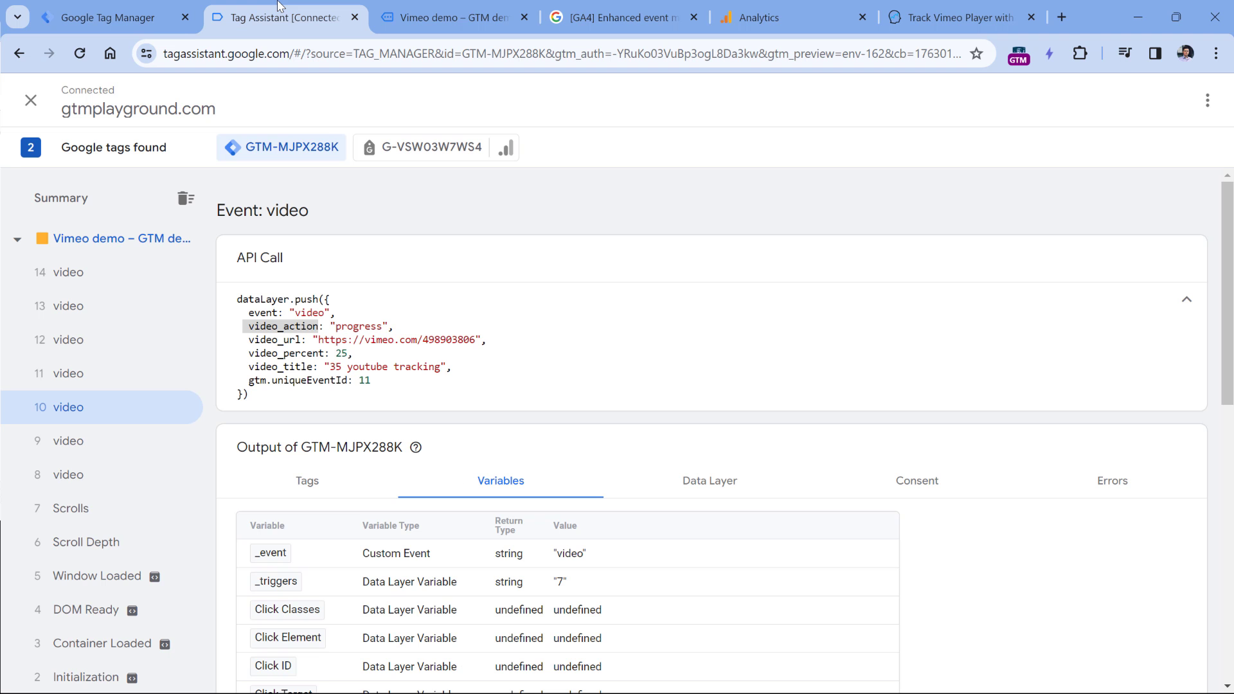
Step: Check the video_percent key in Tag Assistant and set the Vimeo tag's video_percent parameter to {{dlv - video_percent}}
{"action": "left_click", "coordinate": [286, 17]}
{"action": "double_click", "coordinate": [282, 353]}
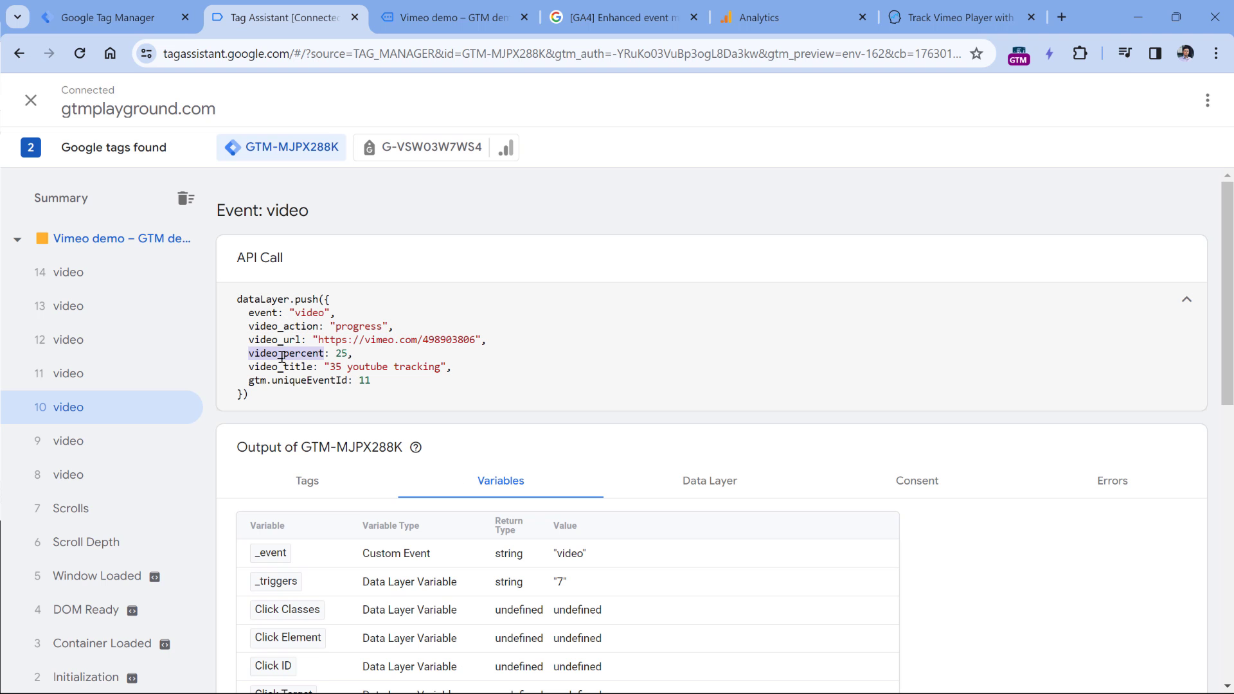
{"action": "left_click", "coordinate": [115, 18]}
{"action": "left_click_drag", "start_coordinate": [835, 386], "coordinate": [715, 387]}
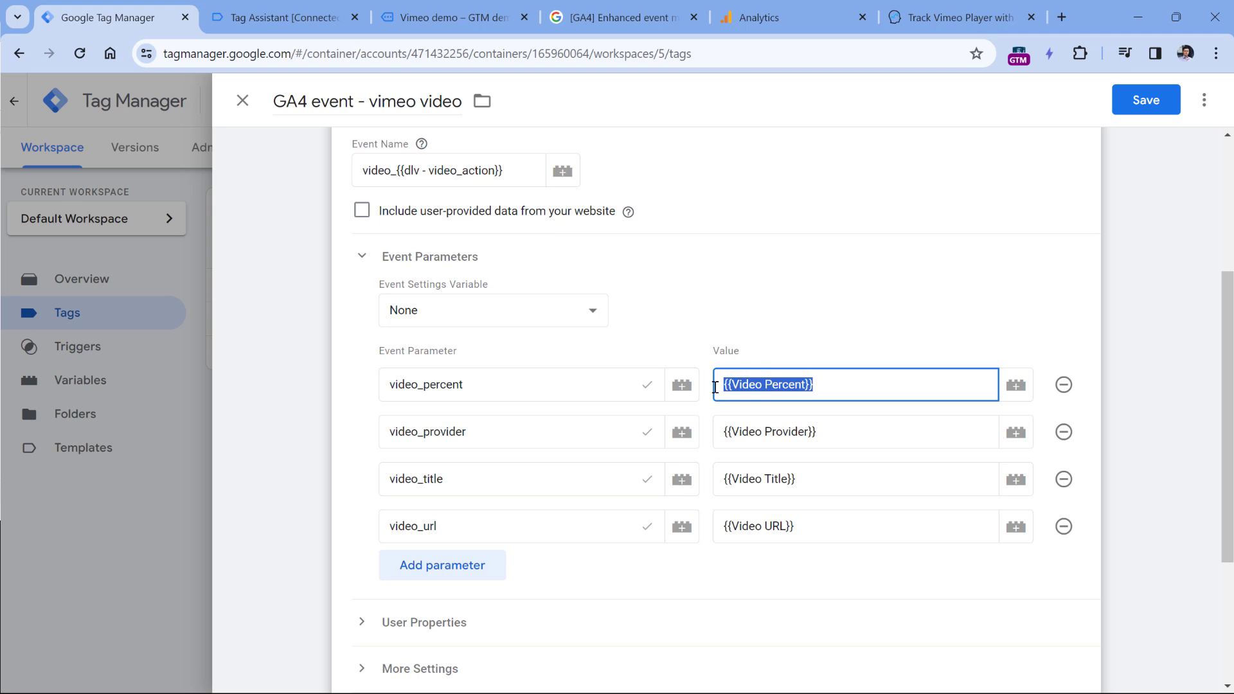
{"action": "key", "text": "BackSpace"}
{"action": "left_click", "coordinate": [1015, 387]}
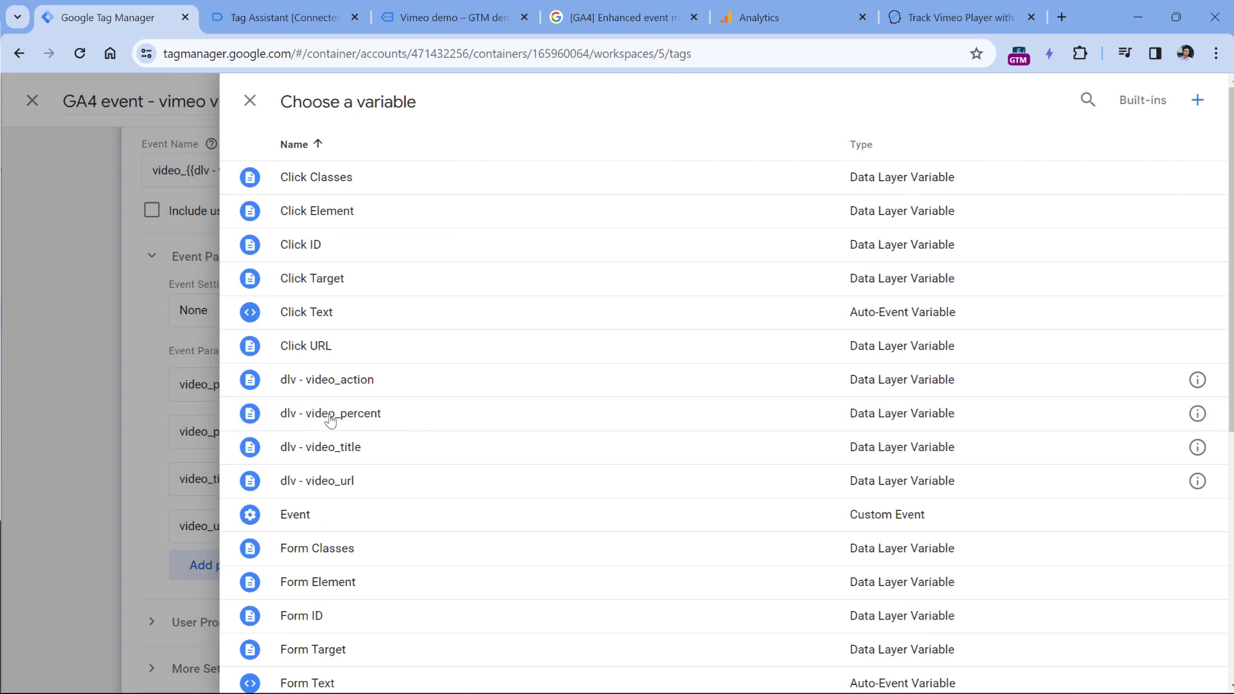
{"action": "left_click", "coordinate": [330, 416]}
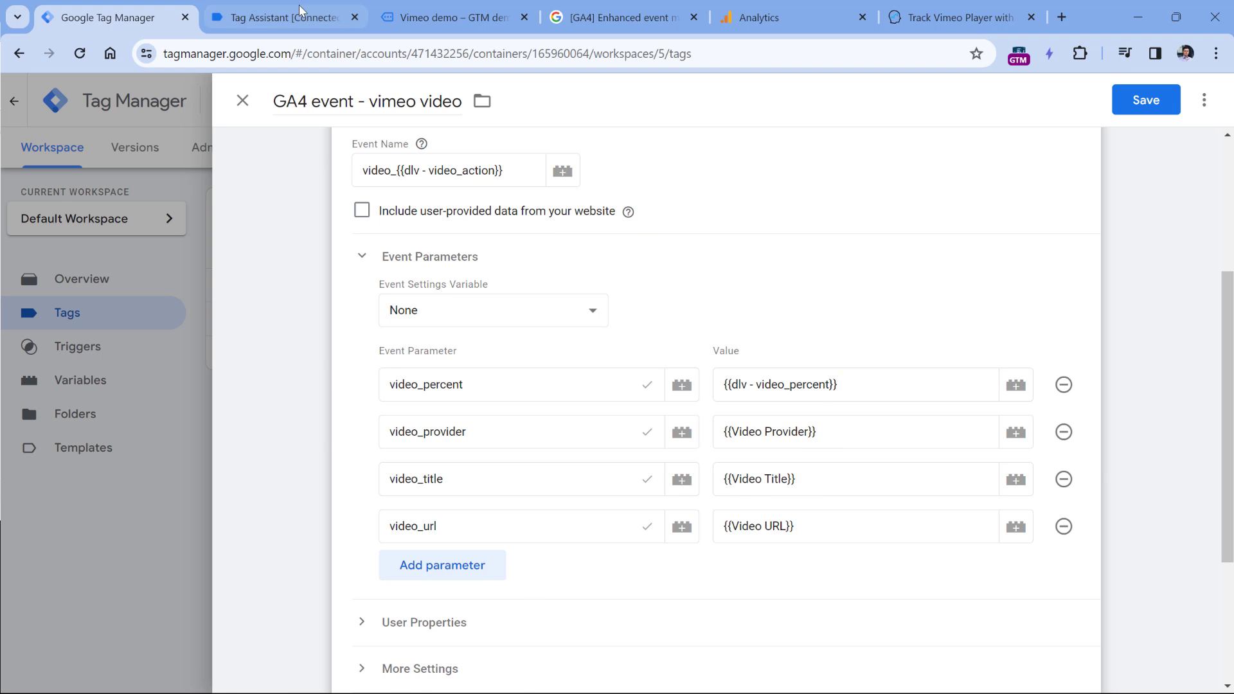
Step: Look for a provider key in Tag Assistant's data layer push and set the tag's video_provider parameter to vimeo
{"action": "left_click", "coordinate": [283, 17]}
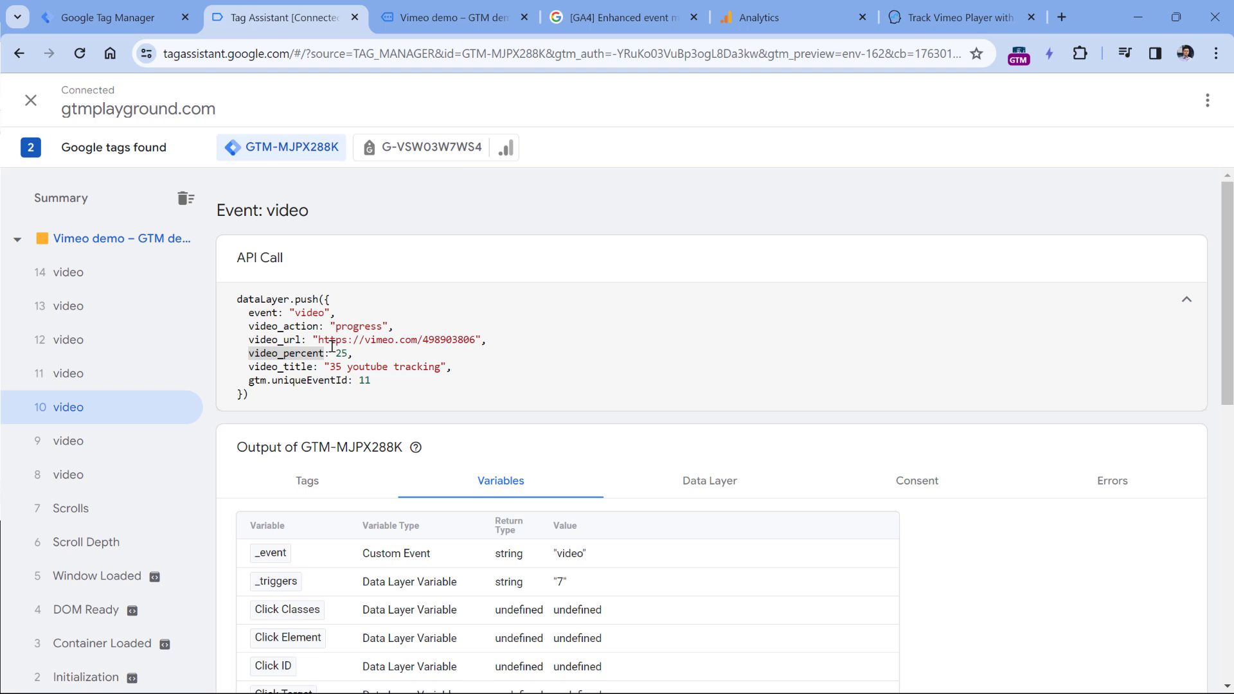
{"action": "left_click", "coordinate": [110, 17]}
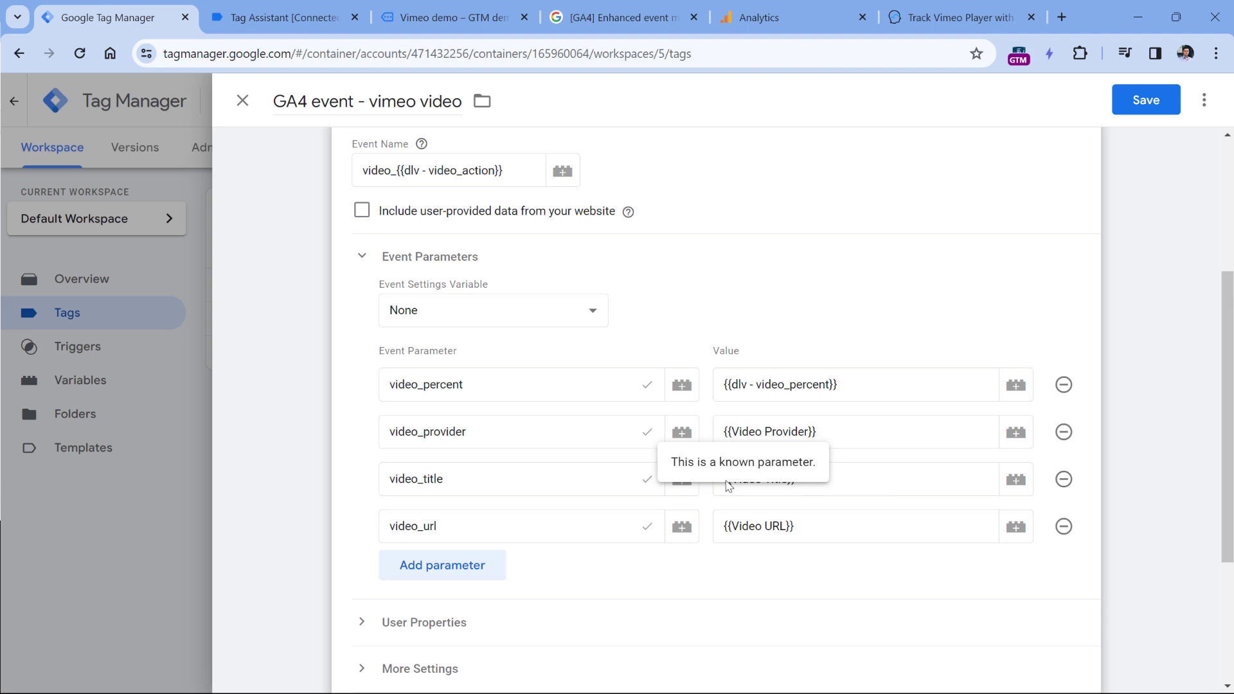
{"action": "triple_click", "coordinate": [844, 419]}
{"action": "type", "text": "vimeo"}
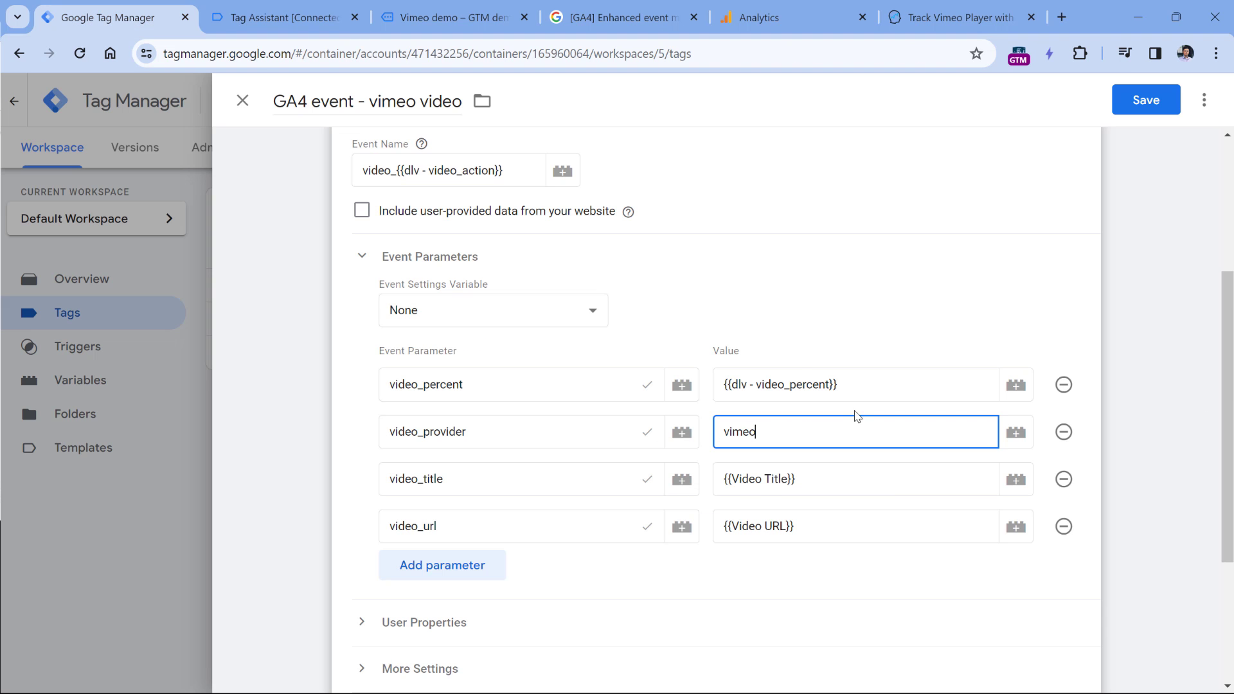
Step: Check the video_title key in Tag Assistant and set the Vimeo tag's video_title parameter to {{dlv - video_title}}
{"action": "left_click", "coordinate": [283, 17]}
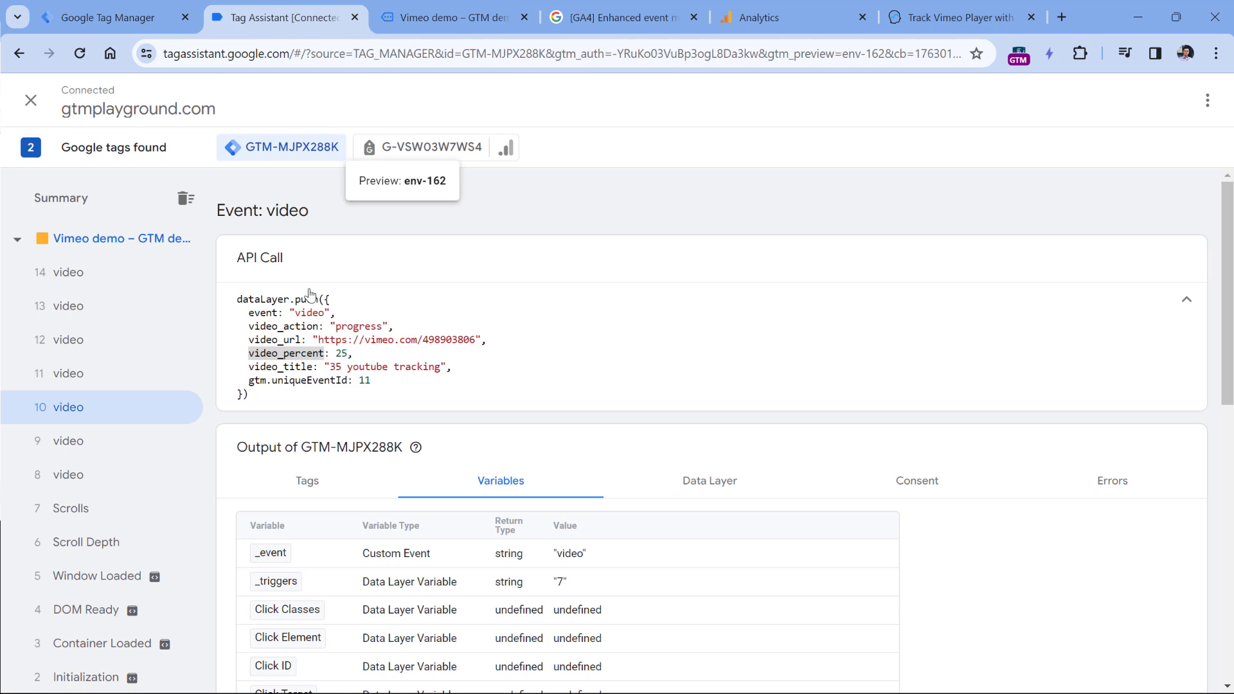
{"action": "double_click", "coordinate": [285, 368]}
{"action": "left_click", "coordinate": [109, 18]}
{"action": "key", "text": "BackSpace"}
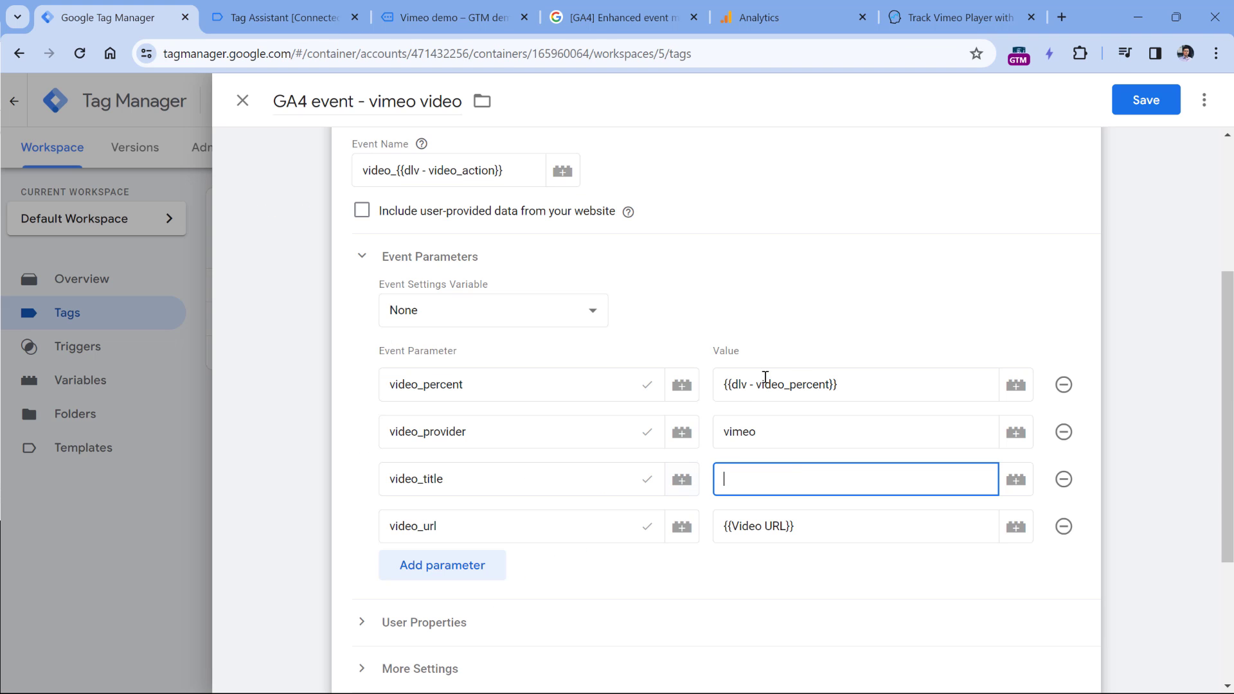
{"action": "left_click", "coordinate": [1016, 480]}
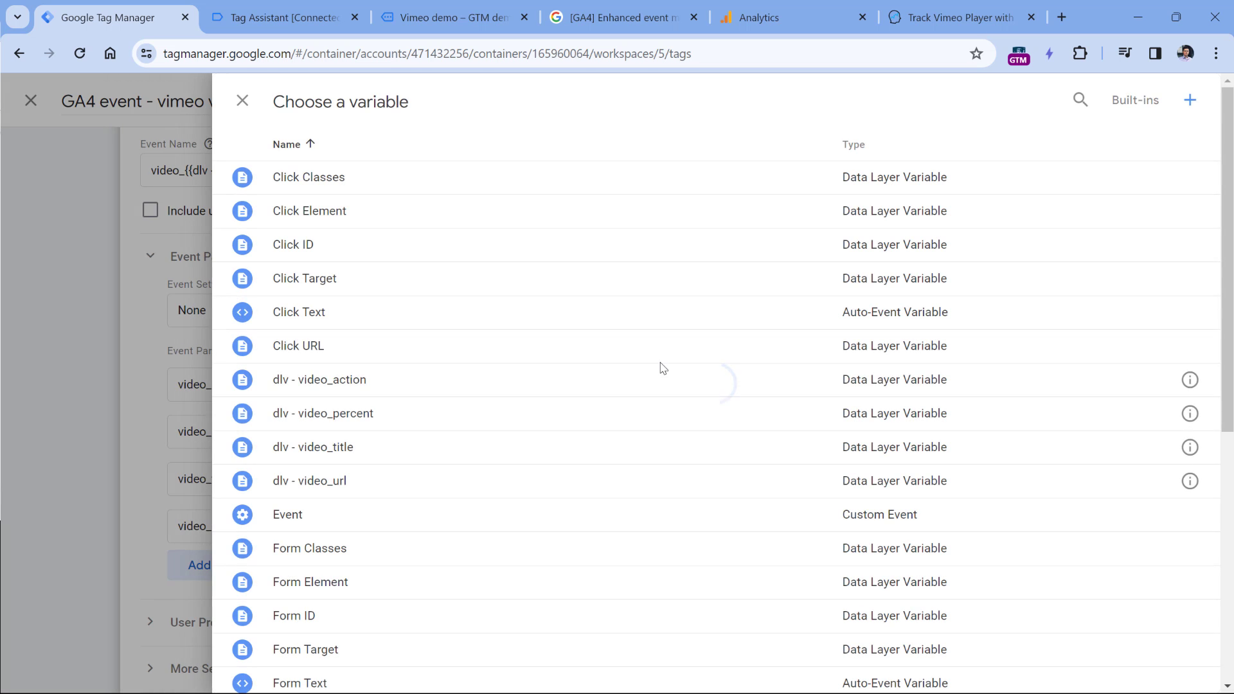
{"action": "left_click", "coordinate": [338, 459]}
Step: Replace the video_url parameter's built-in Video URL variable with {{dlv - video_url}}
{"action": "left_click", "coordinate": [845, 526]}
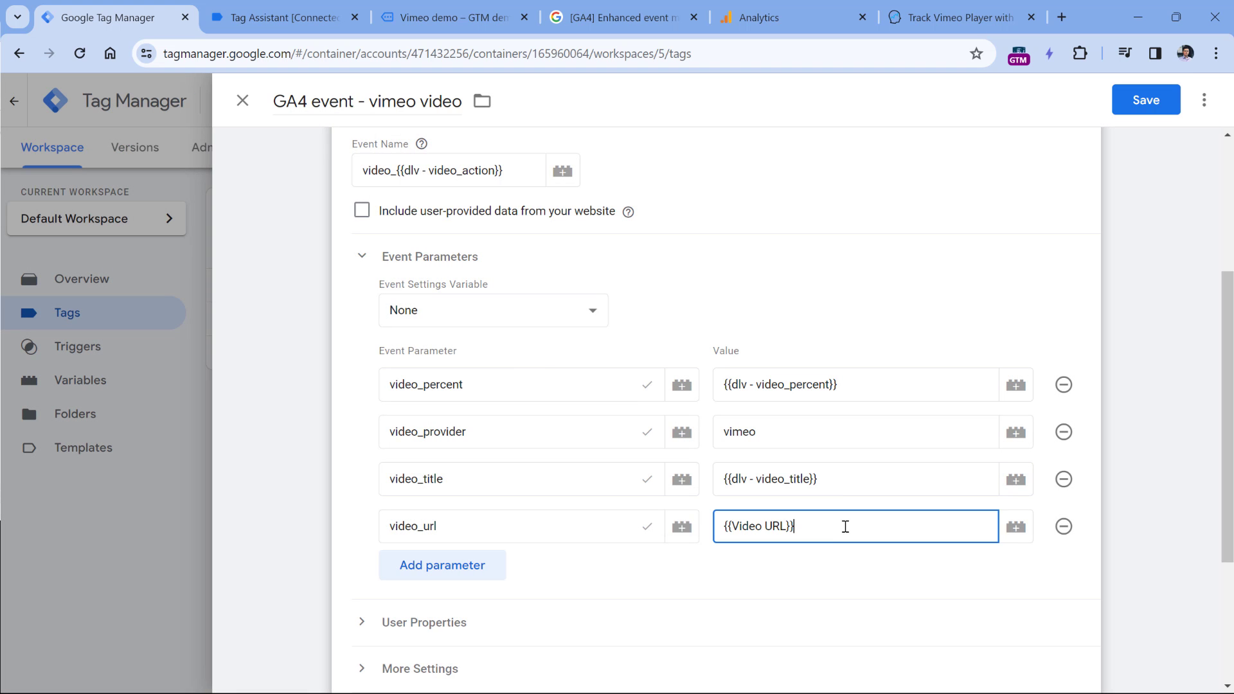
{"action": "left_click_drag", "start_coordinate": [752, 528], "coordinate": [720, 527]}
{"action": "key", "text": "BackSpace"}
{"action": "left_click", "coordinate": [1015, 527]}
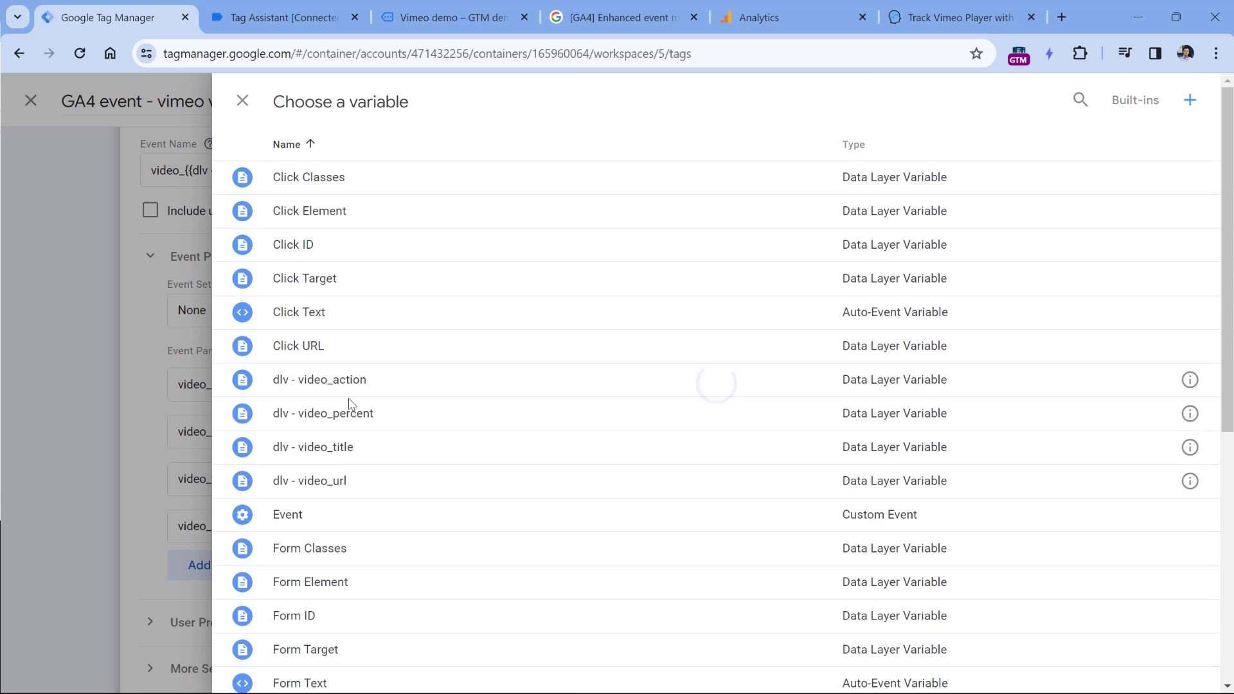
{"action": "left_click", "coordinate": [332, 483]}
Step: Replace the Vimeo tag's Youtube trigger with the custom - video trigger and save the tag
{"action": "scroll", "coordinate": [531, 460], "scroll_direction": "down", "scroll_amount": 2}
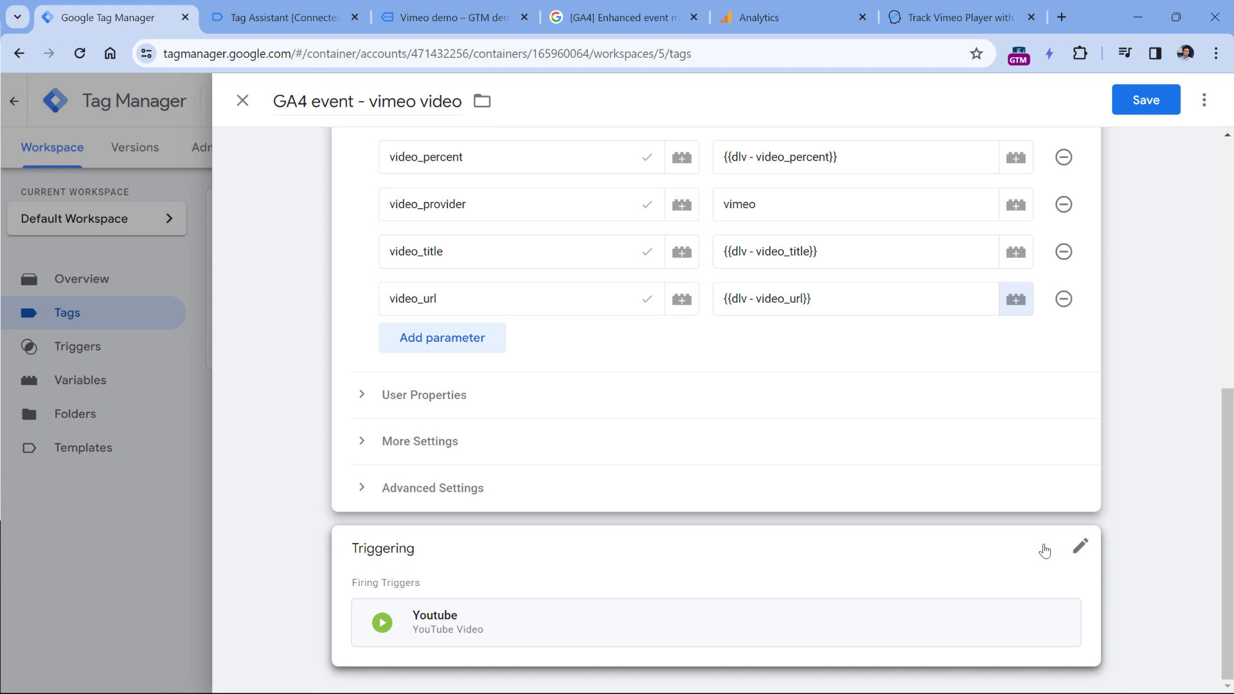
{"action": "left_click", "coordinate": [1080, 546]}
{"action": "left_click", "coordinate": [1057, 585]}
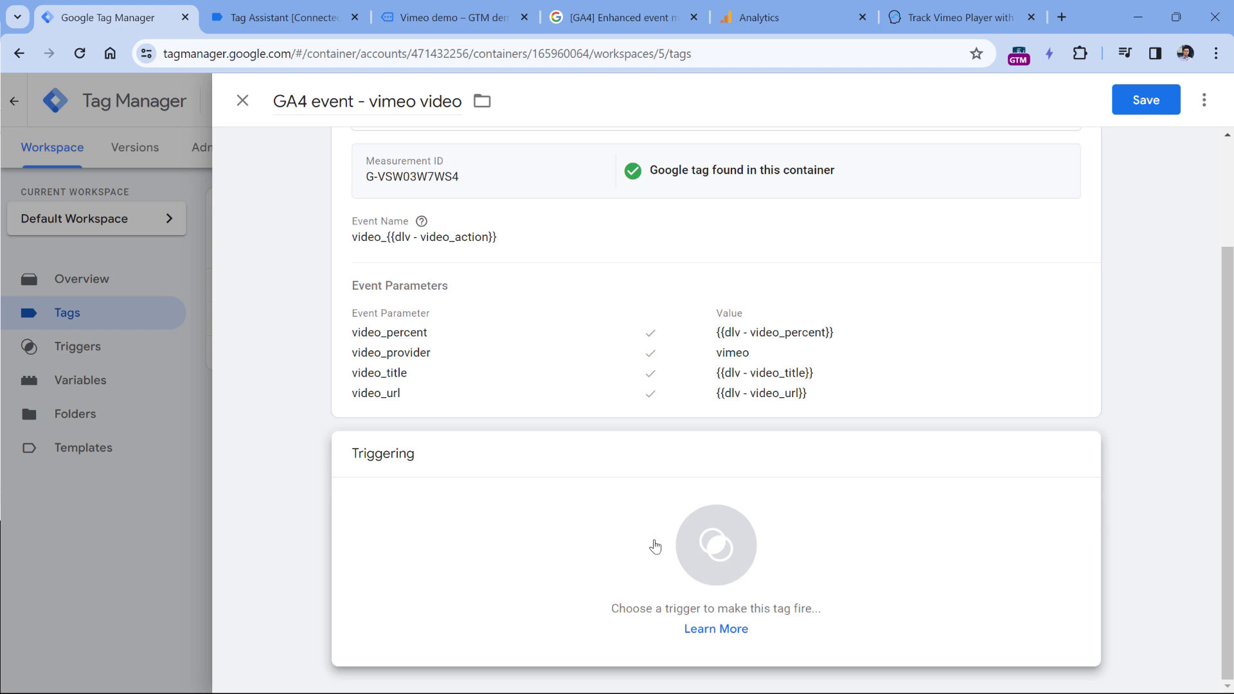
{"action": "left_click", "coordinate": [482, 523]}
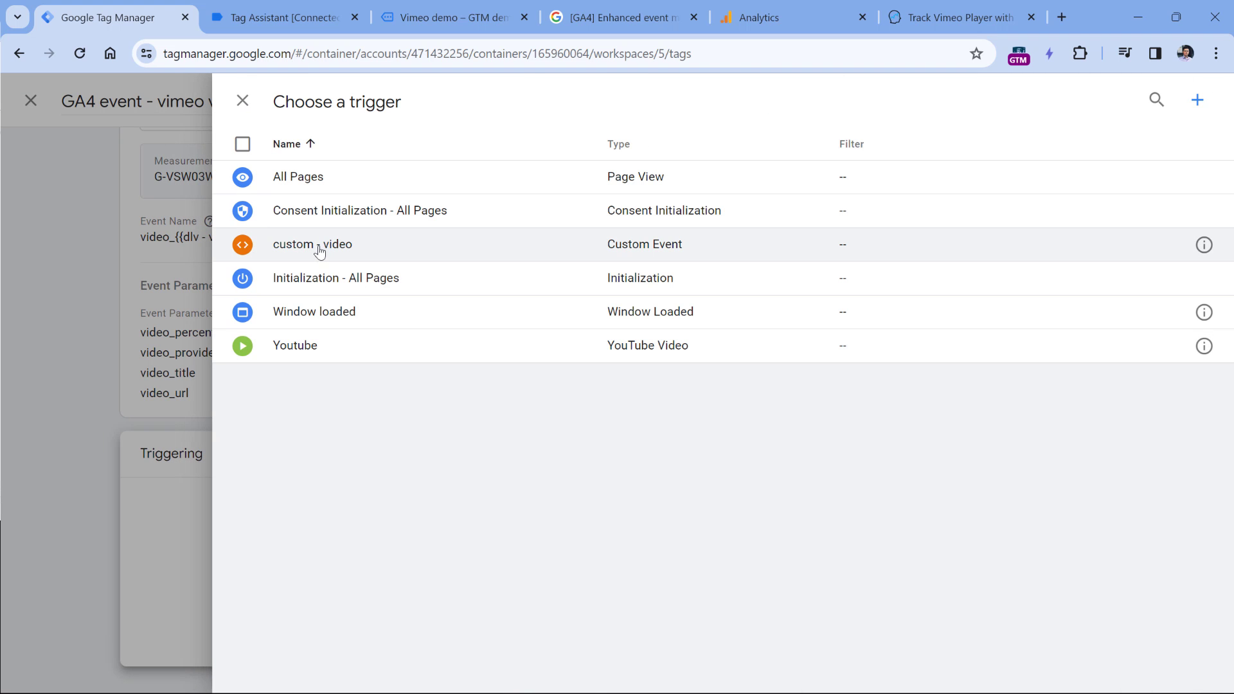
{"action": "left_click", "coordinate": [319, 250]}
{"action": "left_click", "coordinate": [1205, 100]}
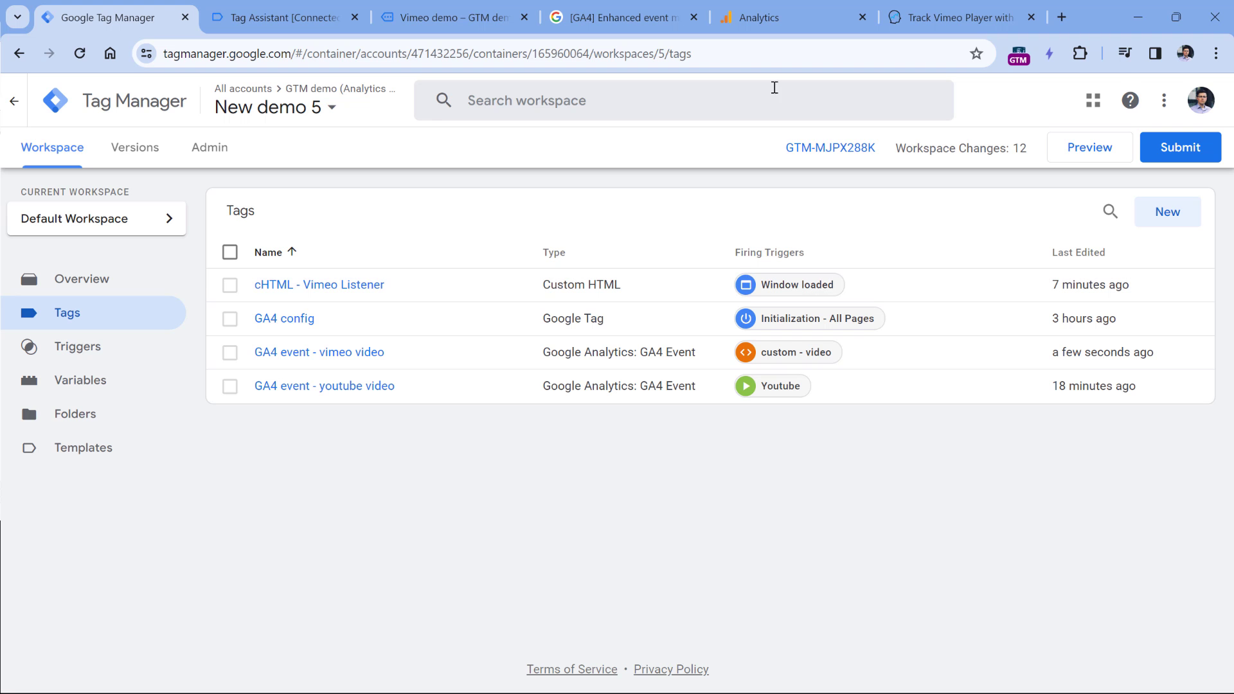
Step: Start a new preview session in Tag Assistant, and briefly play and pause the Vimeo video on the demo page
{"action": "left_click", "coordinate": [1092, 150]}
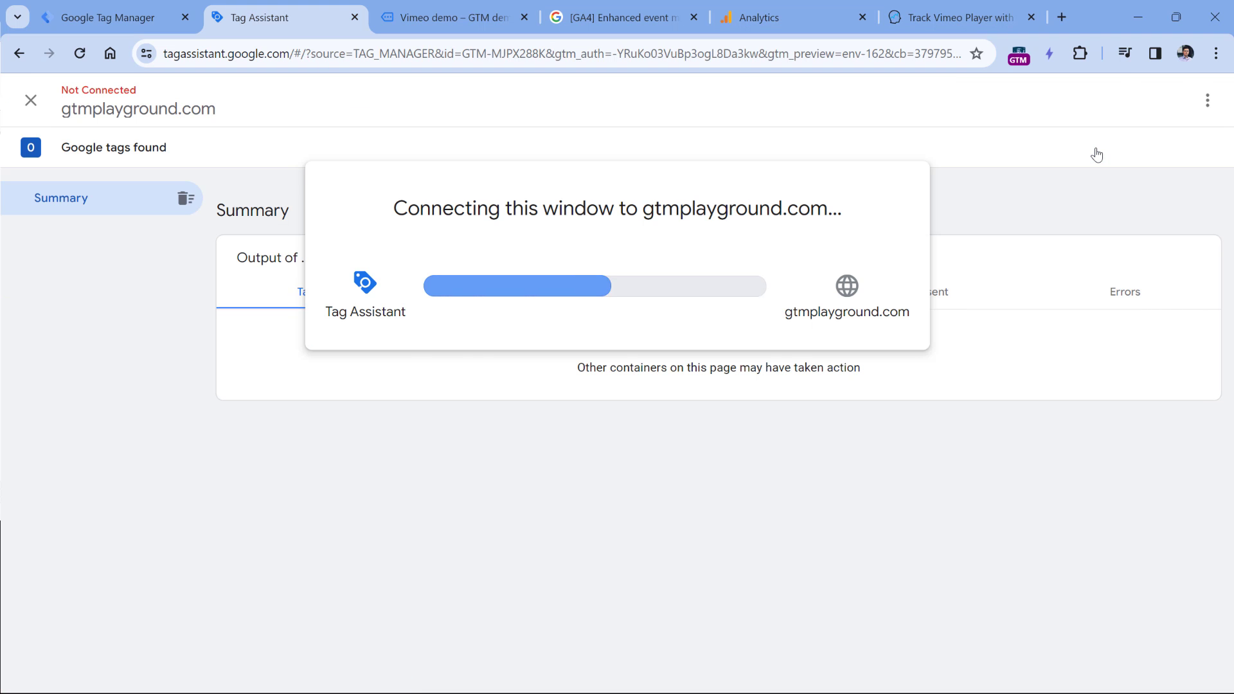
{"action": "left_click", "coordinate": [617, 393]}
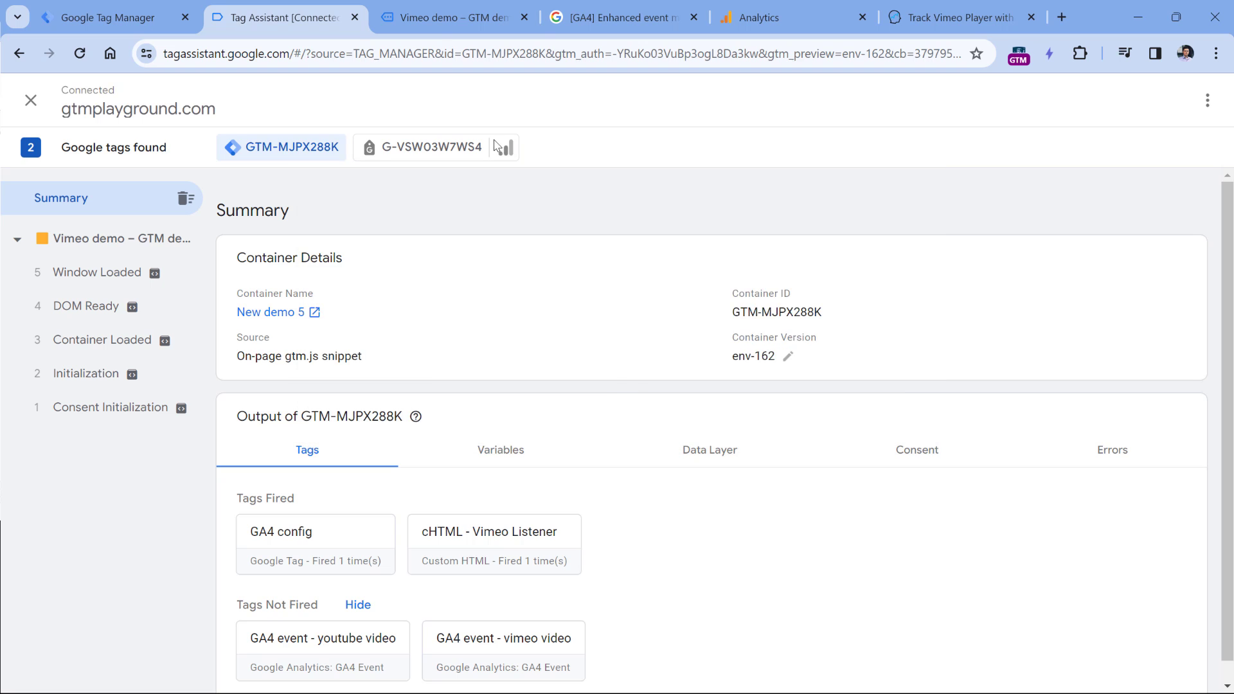
{"action": "scroll", "coordinate": [419, 477], "scroll_direction": "down", "scroll_amount": 3}
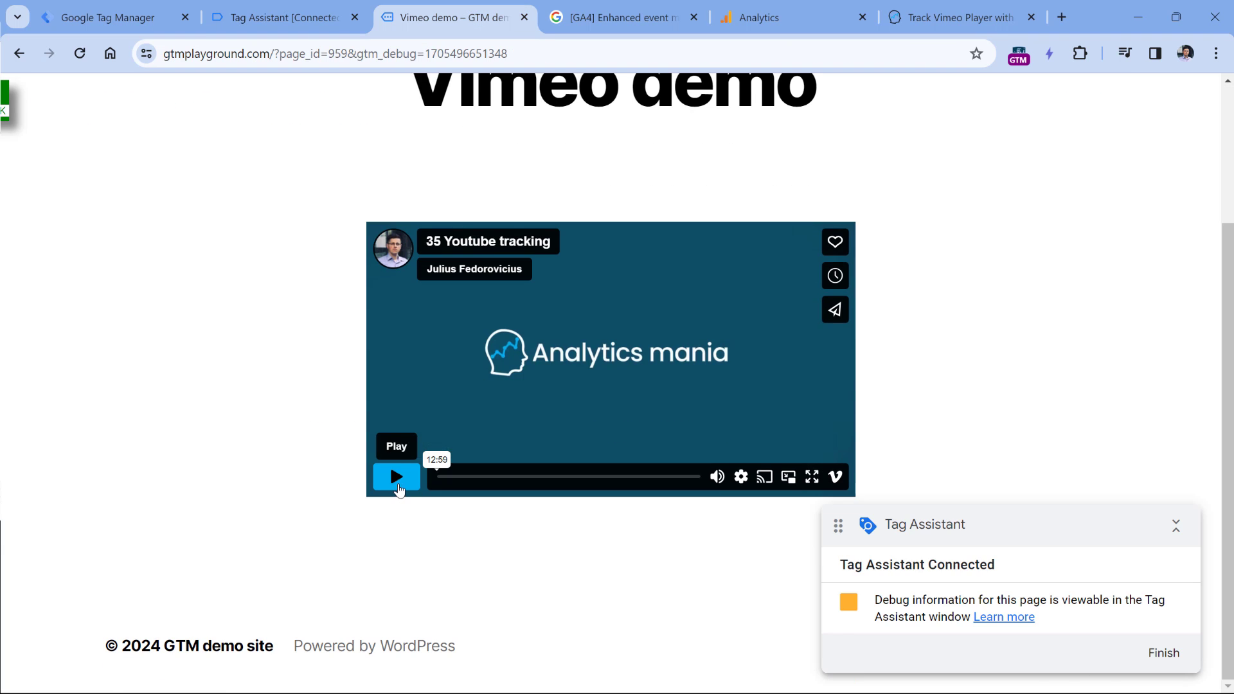
{"action": "left_click", "coordinate": [396, 476]}
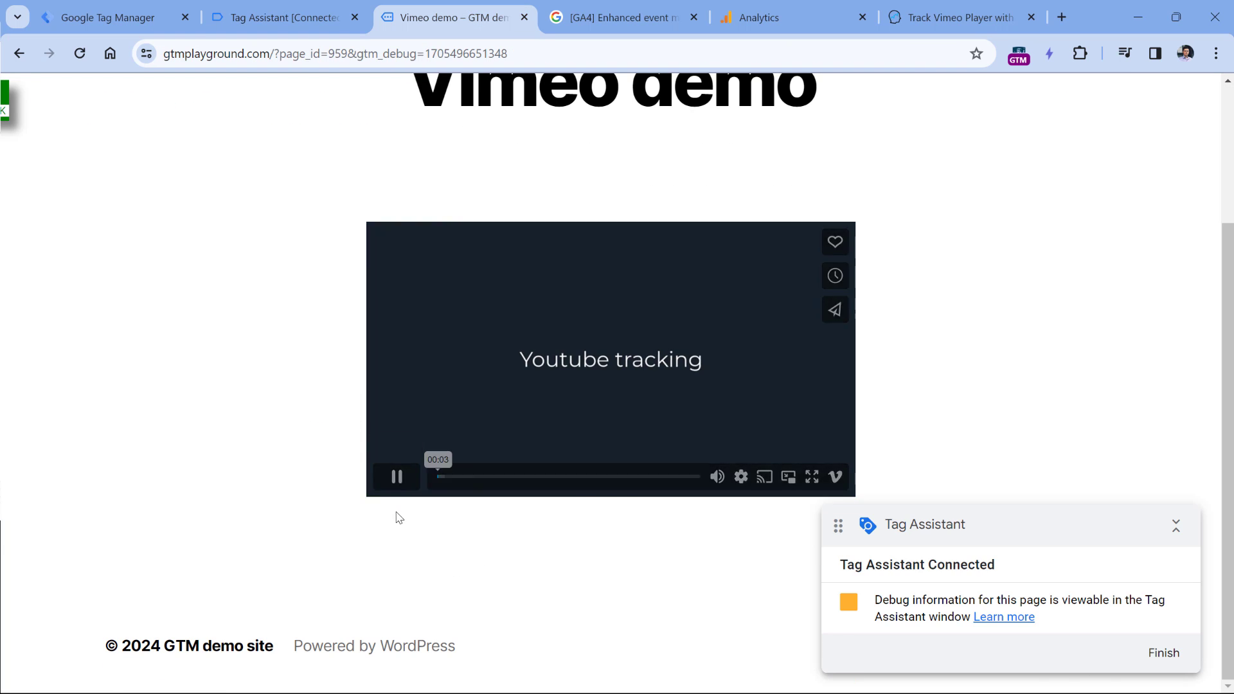
{"action": "left_click", "coordinate": [399, 484]}
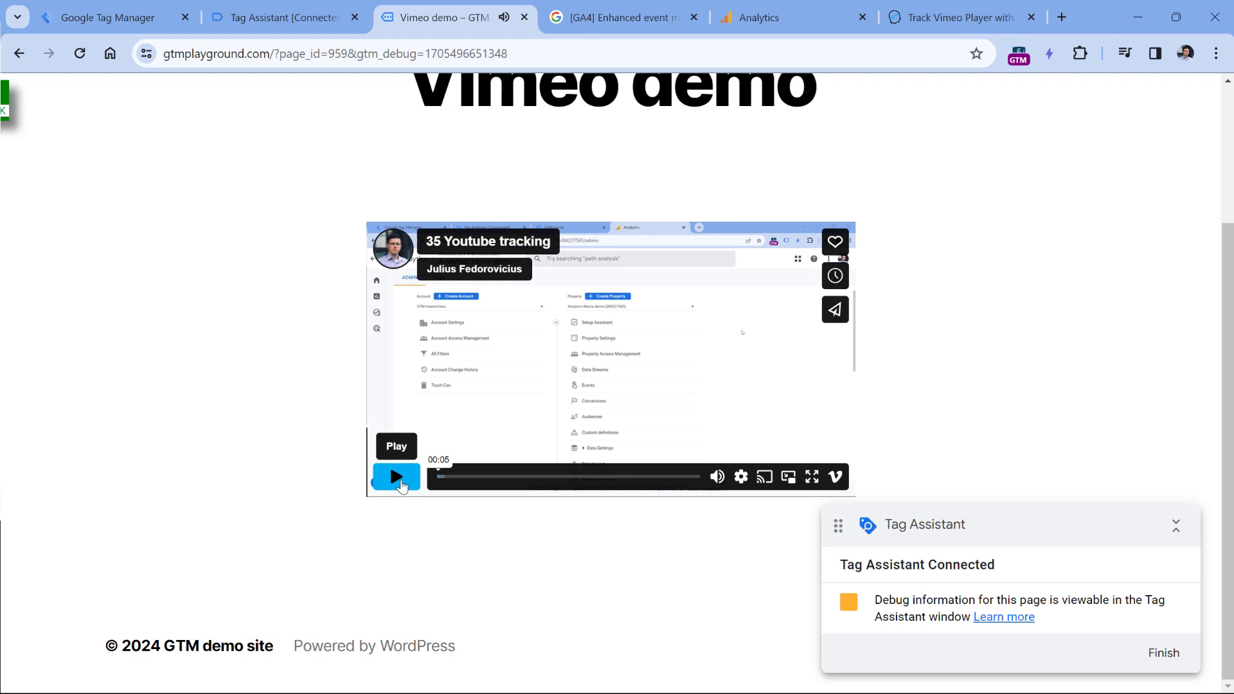
Step: Inspect the GA4 event - vimeo video tag on the first video event with variables displayed as values, and open the second video event
{"action": "left_click", "coordinate": [282, 17]}
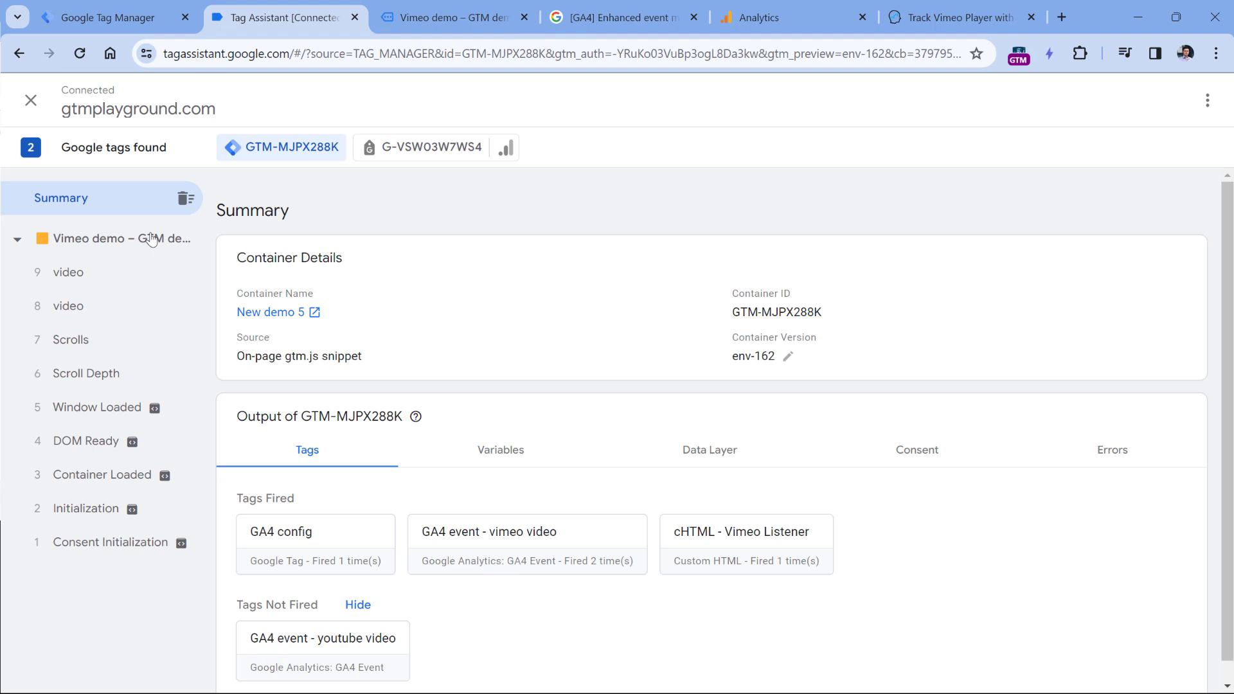
{"action": "left_click", "coordinate": [77, 309]}
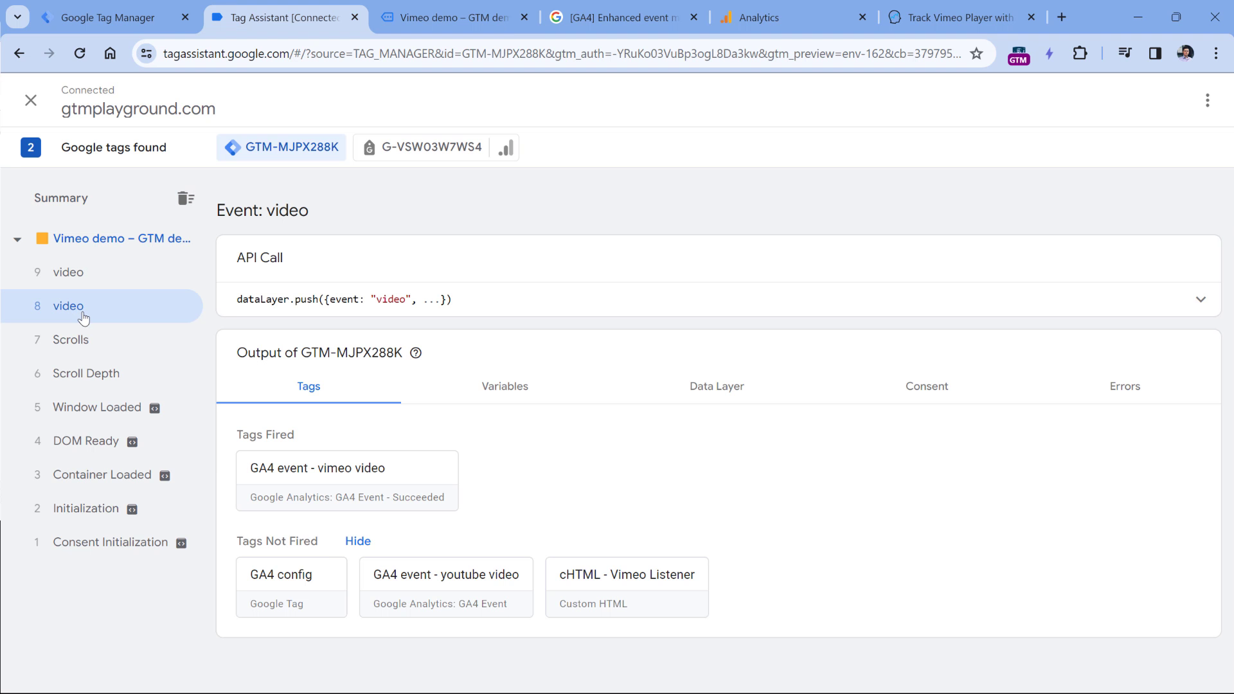
{"action": "left_click", "coordinate": [344, 477]}
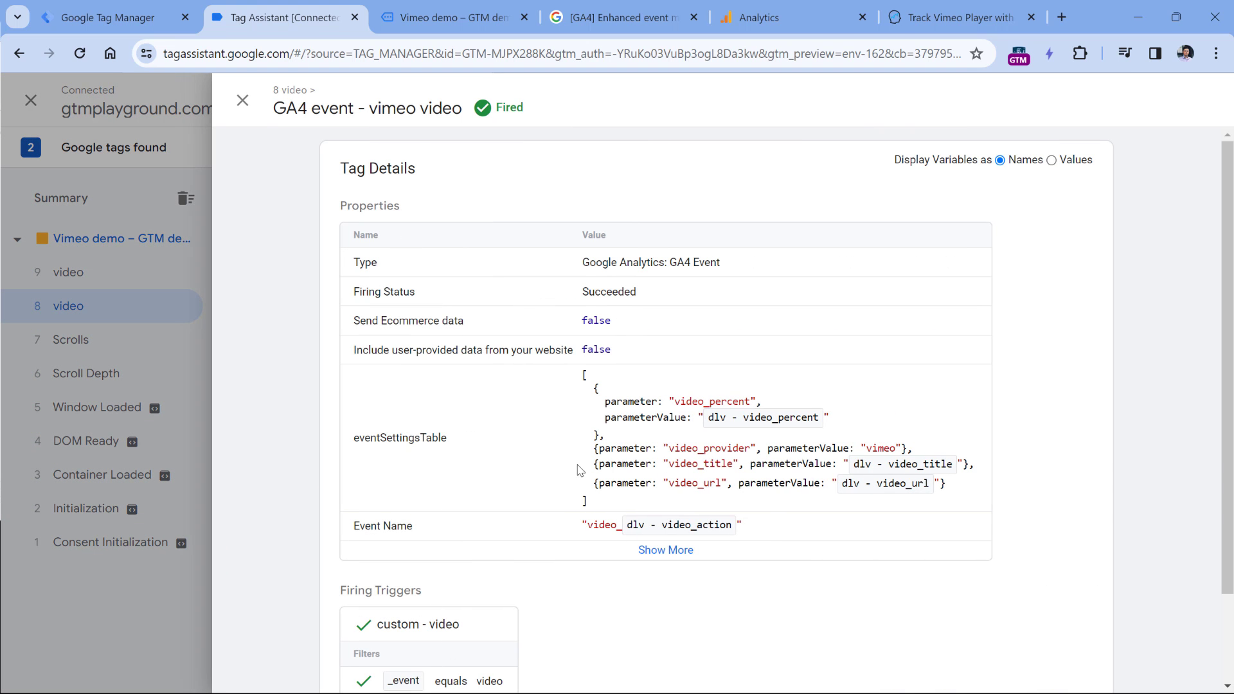
{"action": "left_click", "coordinate": [1052, 160]}
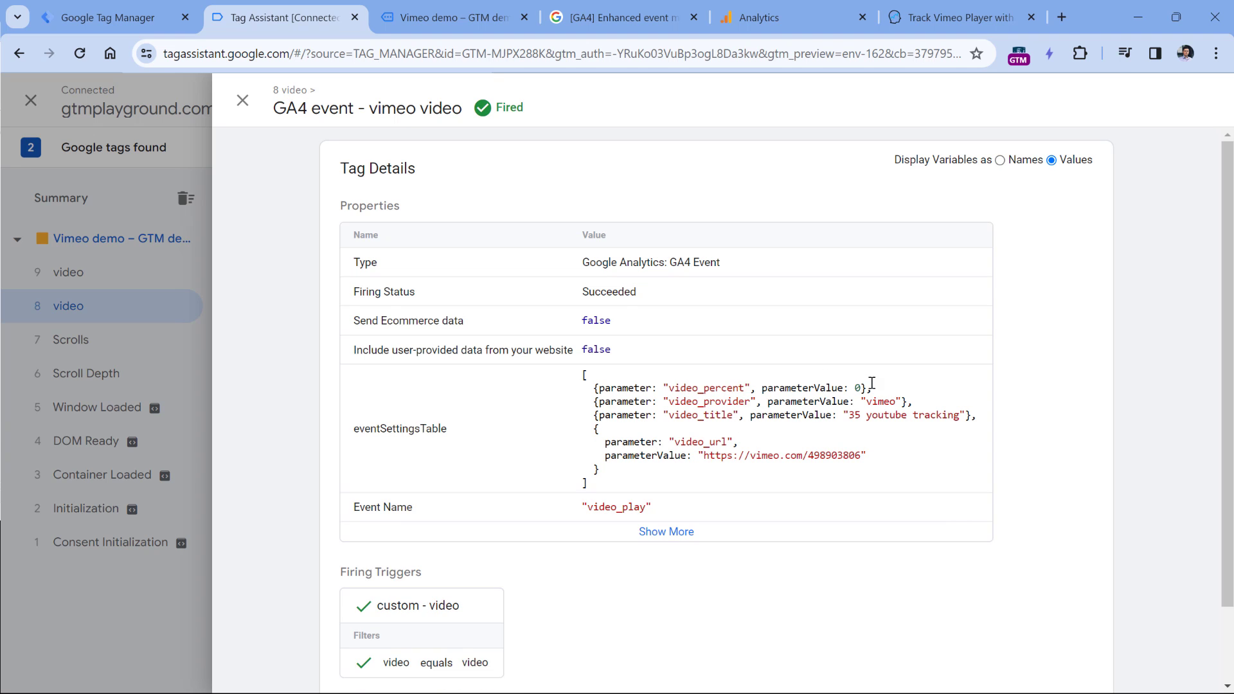
{"action": "left_click", "coordinate": [243, 99]}
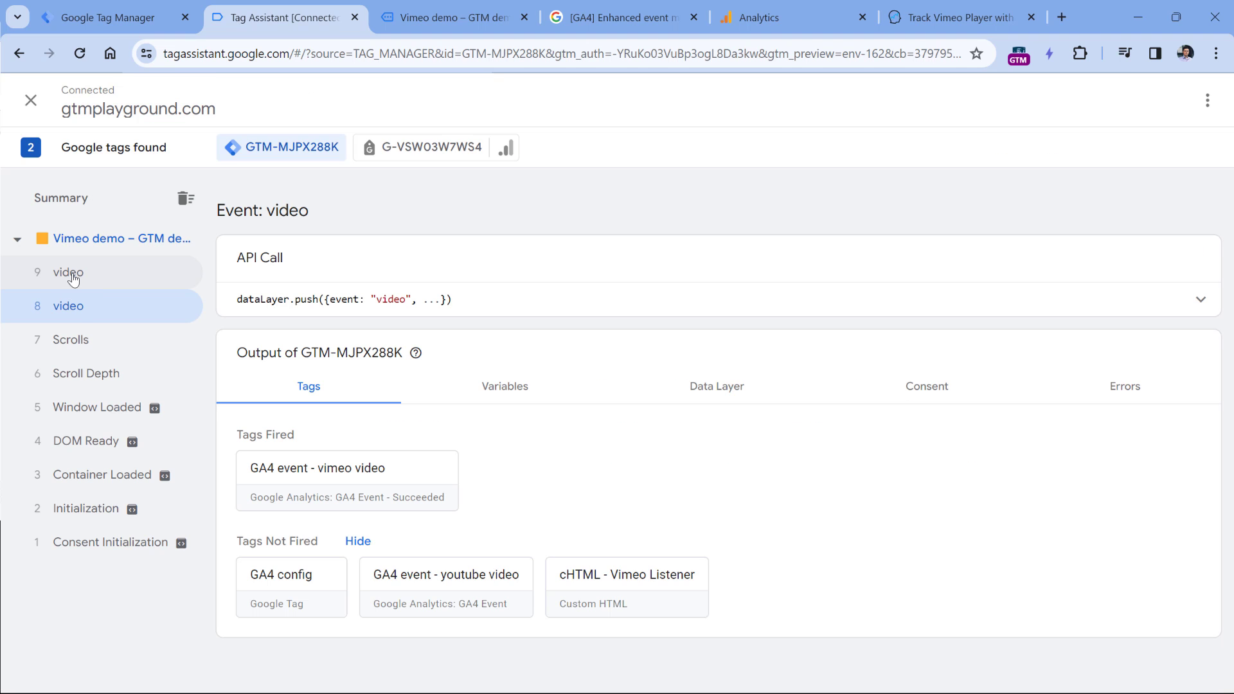
{"action": "left_click", "coordinate": [72, 276]}
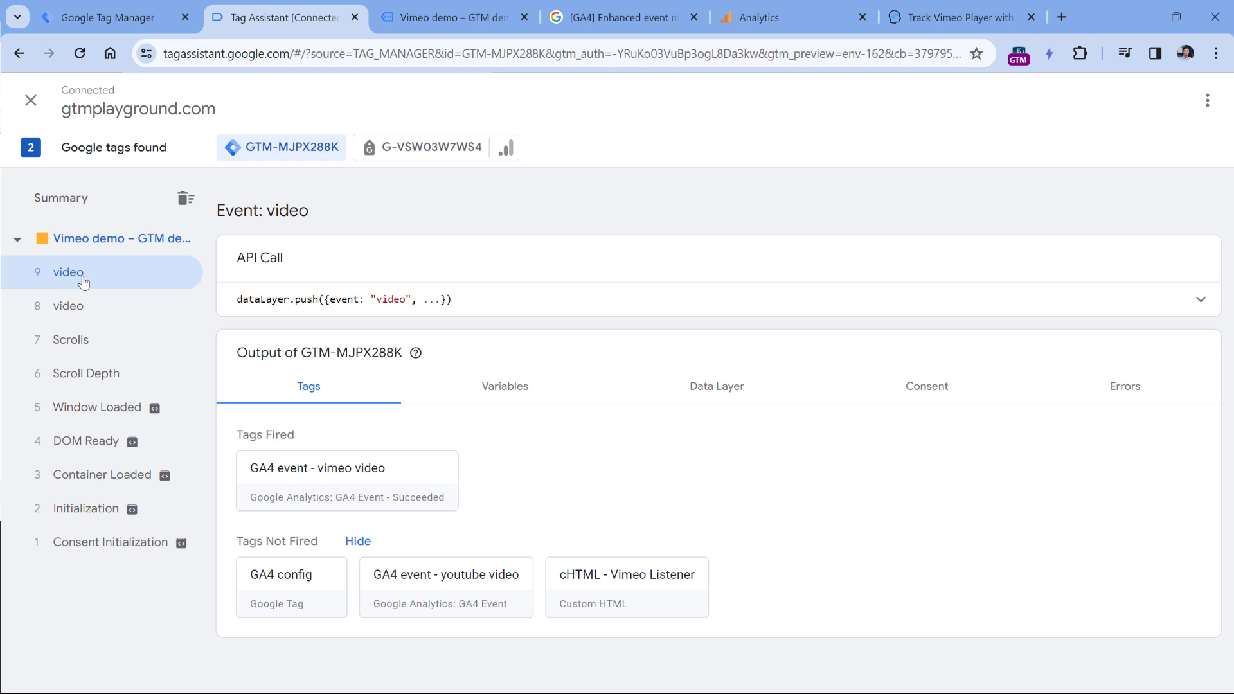
Step: Open DebugView in Google Analytics and inspect the video_provider parameter of the video_play event
{"action": "left_click", "coordinate": [789, 19]}
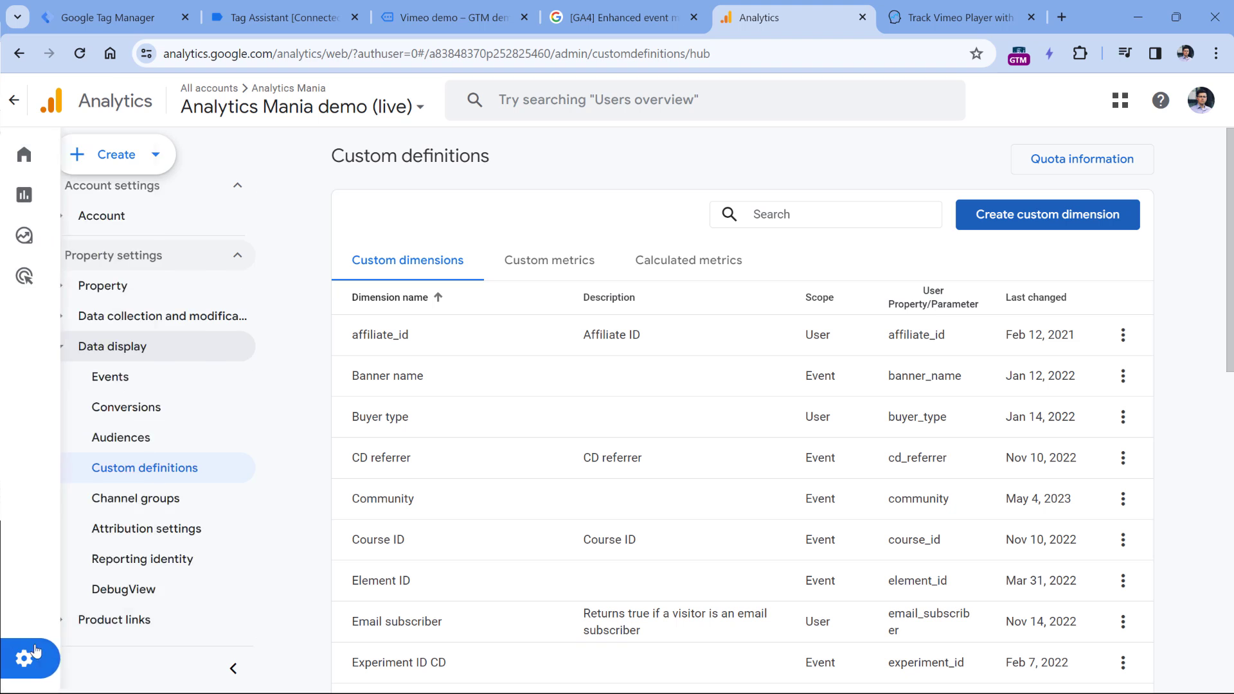
{"action": "left_click", "coordinate": [133, 595]}
{"action": "left_click", "coordinate": [738, 409]}
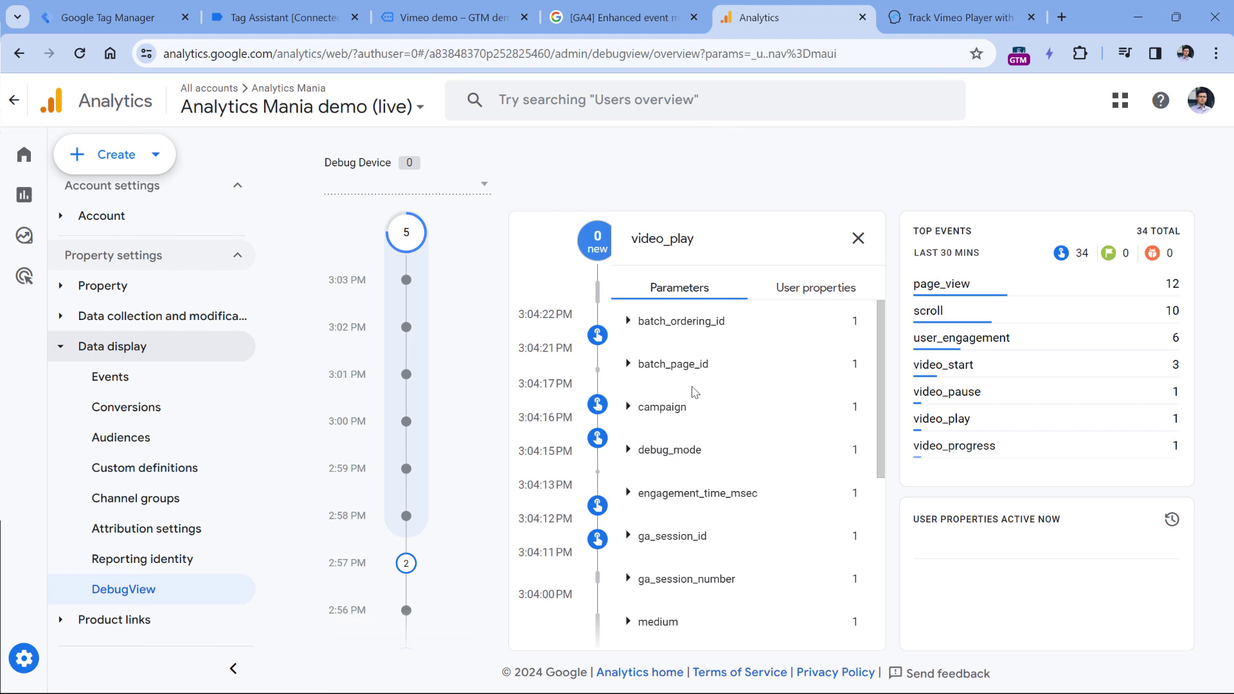
{"action": "scroll", "coordinate": [695, 391], "scroll_direction": "down", "scroll_amount": 5}
{"action": "left_click", "coordinate": [628, 543]}
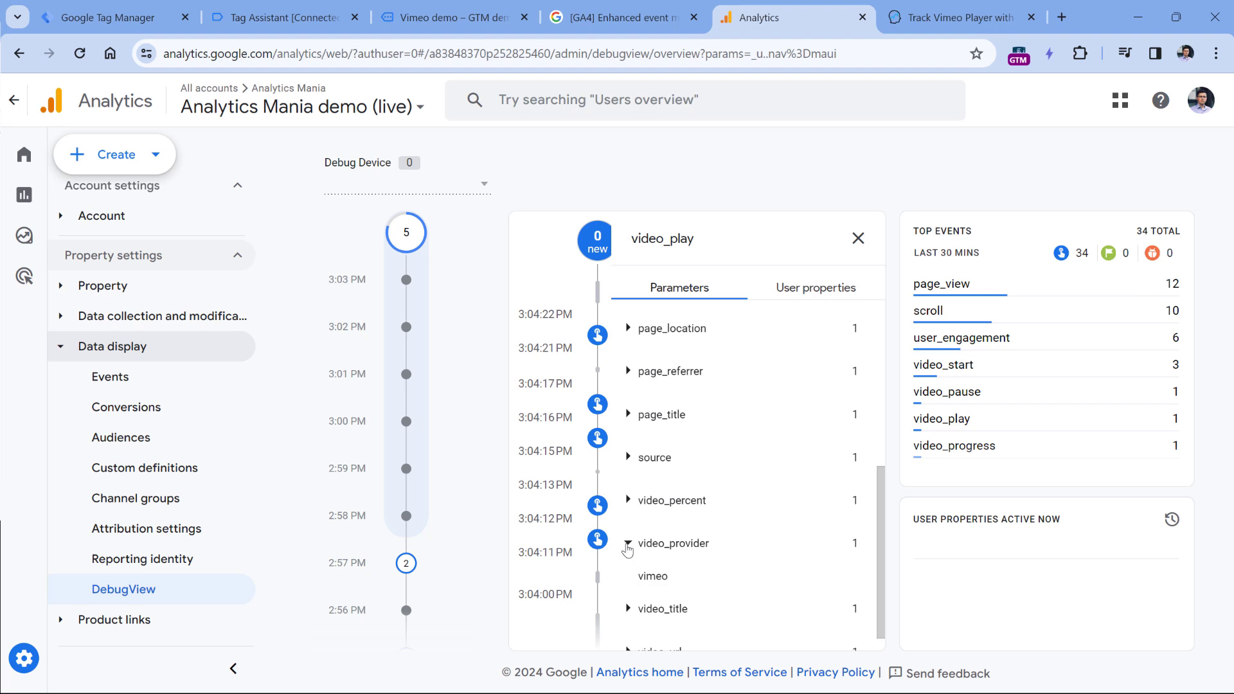
{"action": "left_click", "coordinate": [628, 545]}
Step: Examine the parameters of the video_pause event in DebugView, and return to the tags list in Tag Manager
{"action": "left_click", "coordinate": [857, 238]}
{"action": "left_click", "coordinate": [754, 345]}
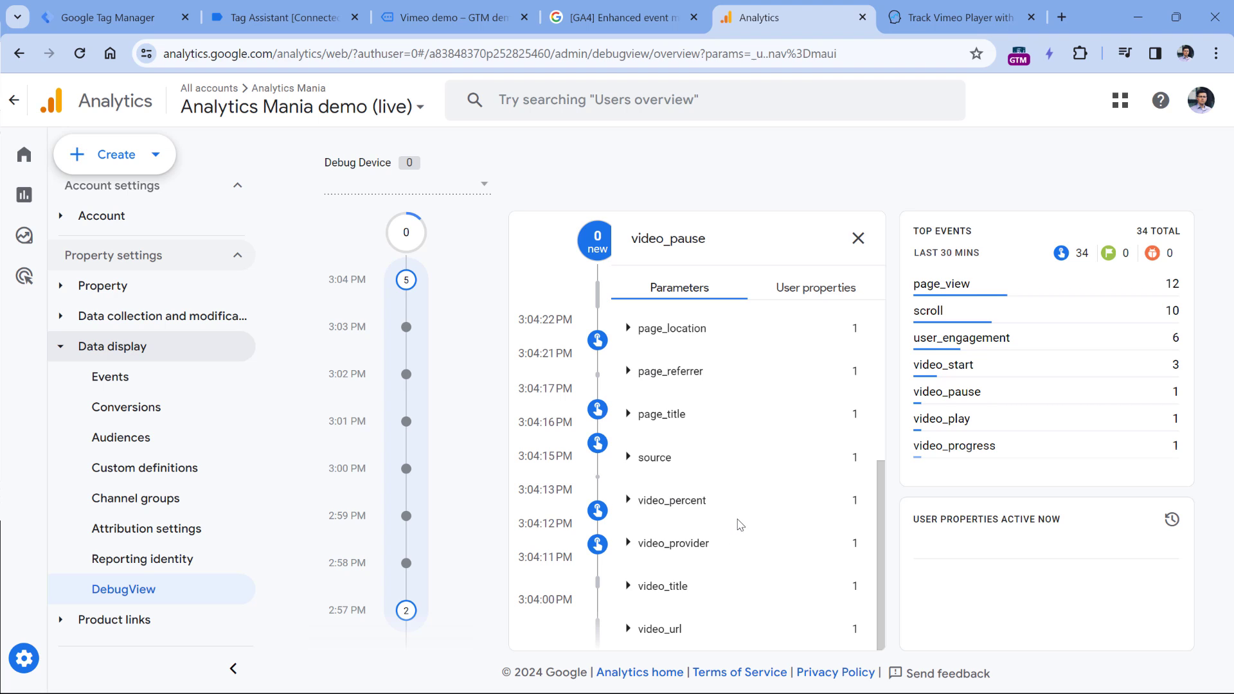
{"action": "left_click", "coordinate": [134, 26]}
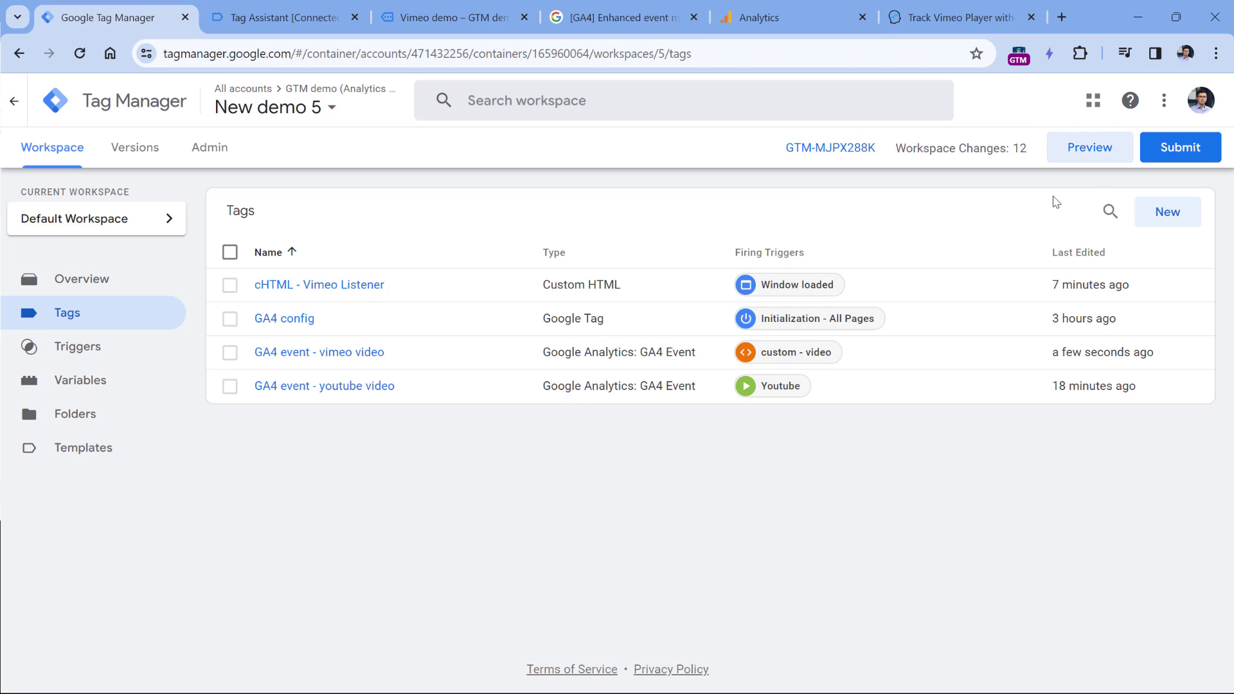
{"action": "left_click", "coordinate": [1181, 157]}
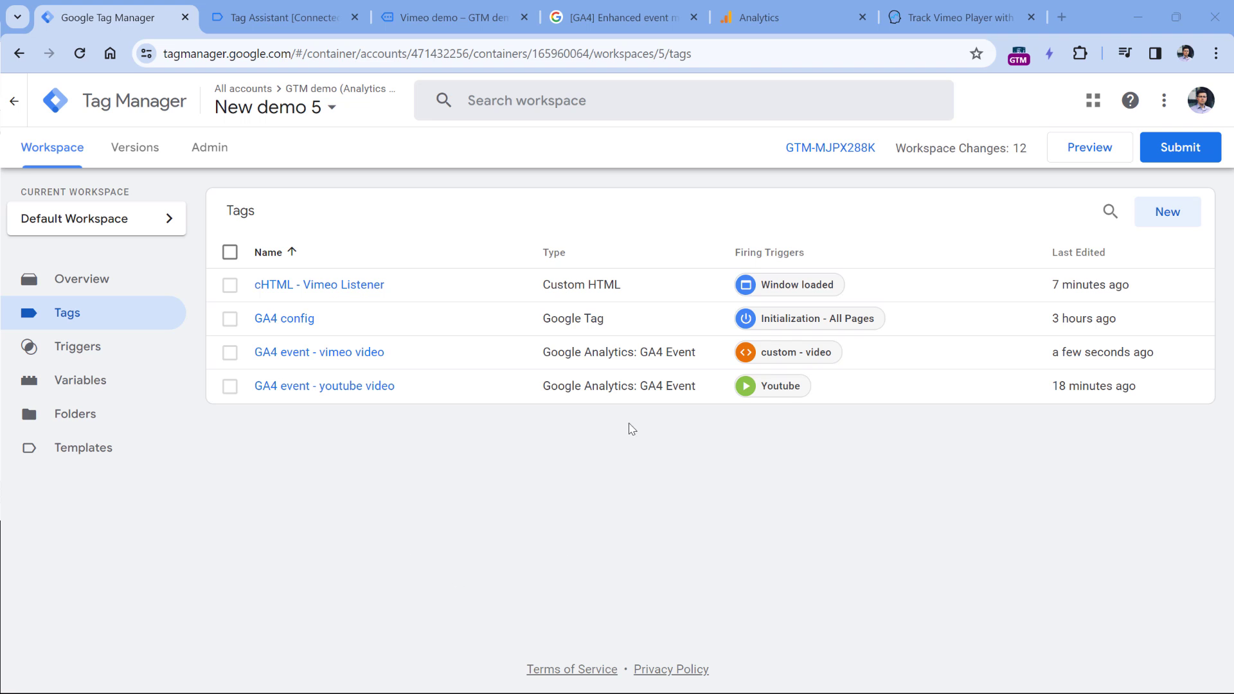
Step: Try enabling the Youtube trigger on Window Load (gtm.load), and close the trigger without saving the change
{"action": "left_click", "coordinate": [779, 394]}
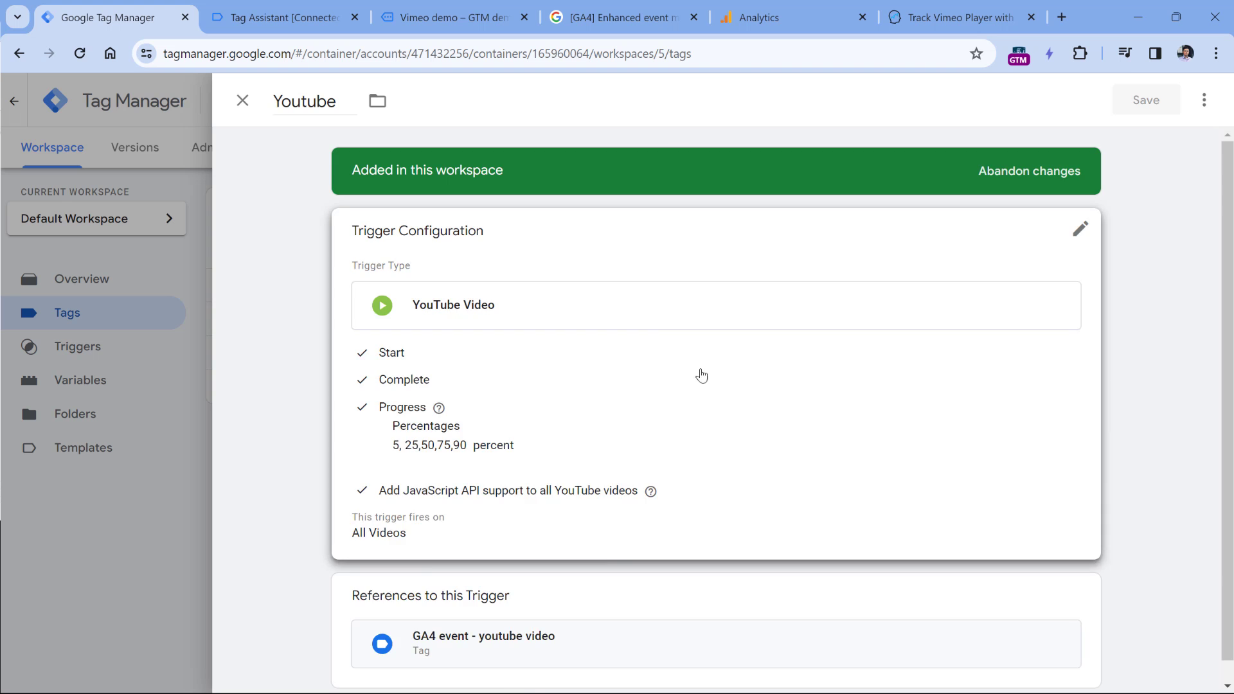
{"action": "scroll", "coordinate": [670, 401], "scroll_direction": "down", "scroll_amount": 4}
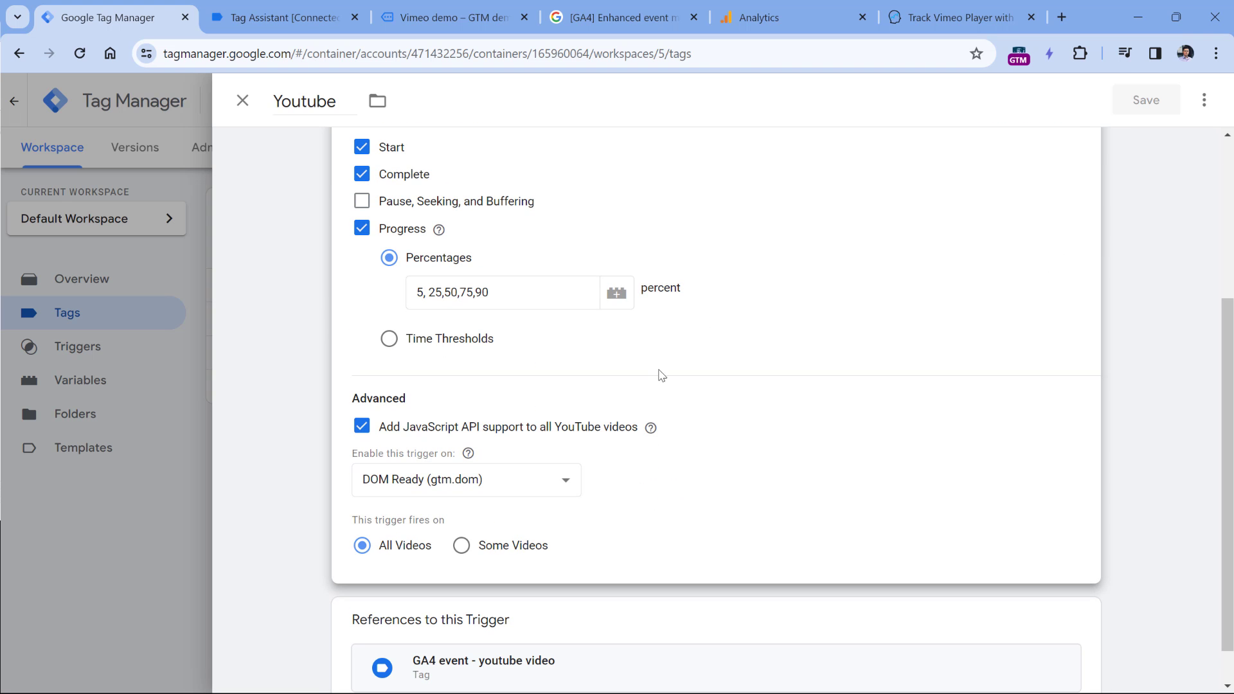
{"action": "left_click", "coordinate": [428, 483]}
{"action": "left_click", "coordinate": [411, 531]}
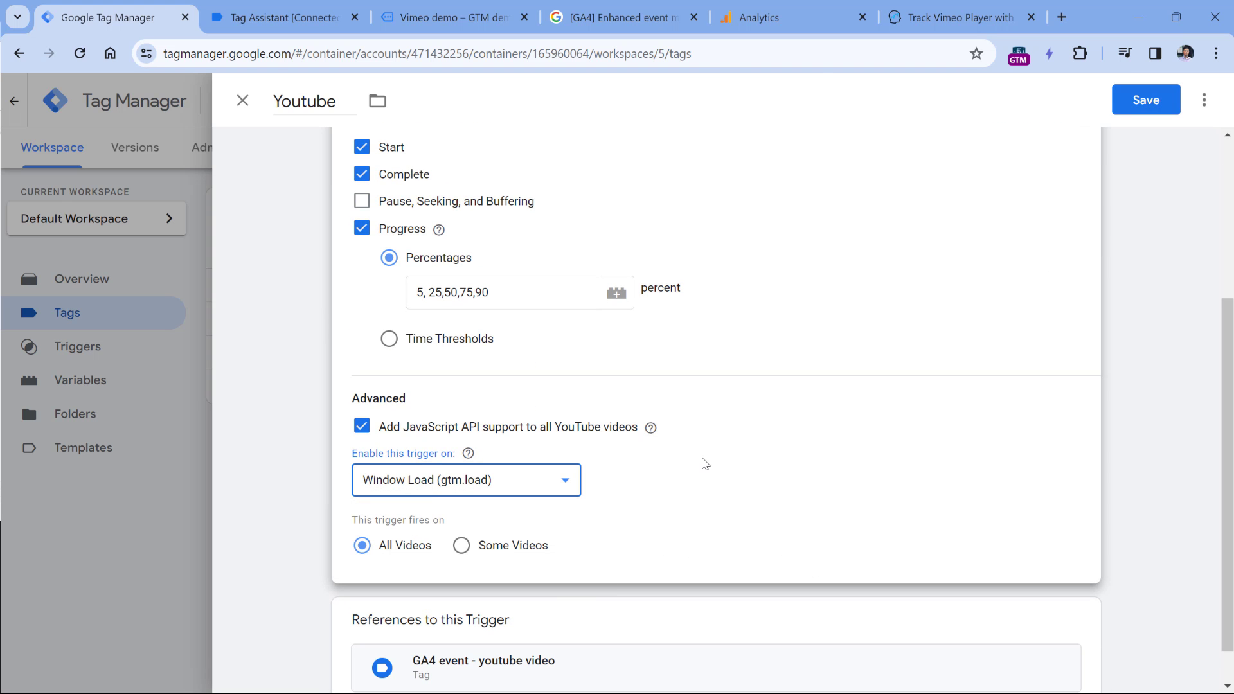
{"action": "left_click", "coordinate": [243, 103]}
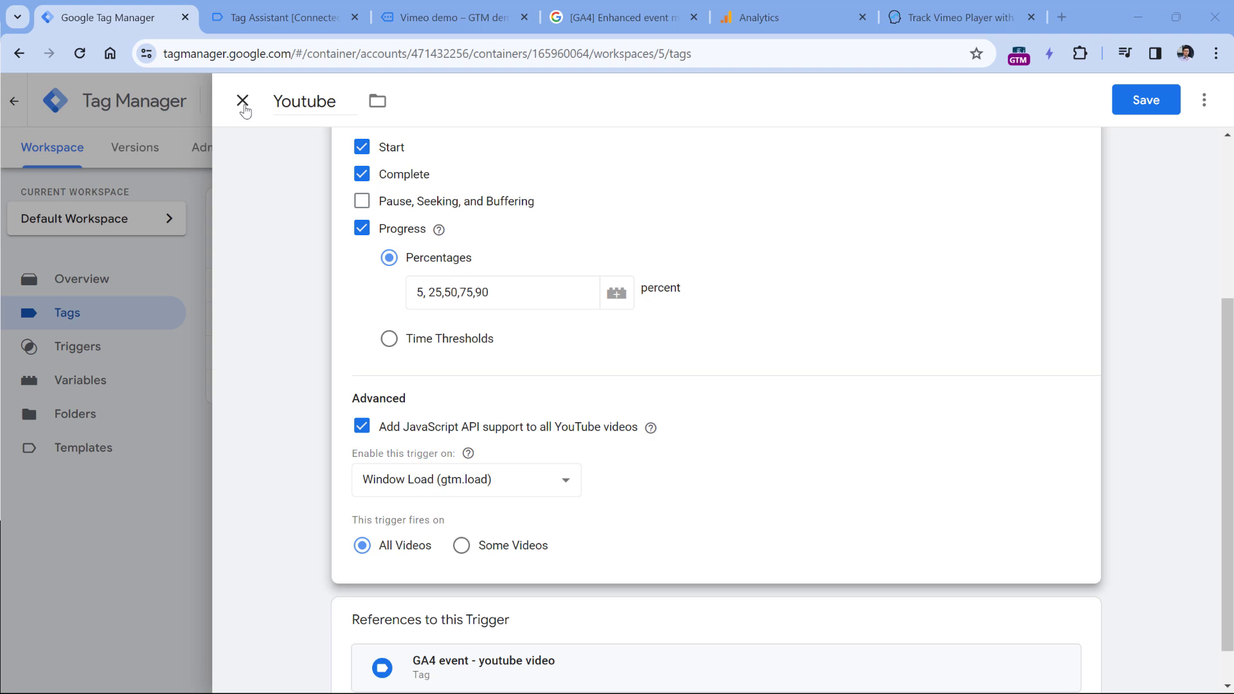
{"action": "left_click", "coordinate": [242, 103]}
{"action": "left_click", "coordinate": [751, 295]}
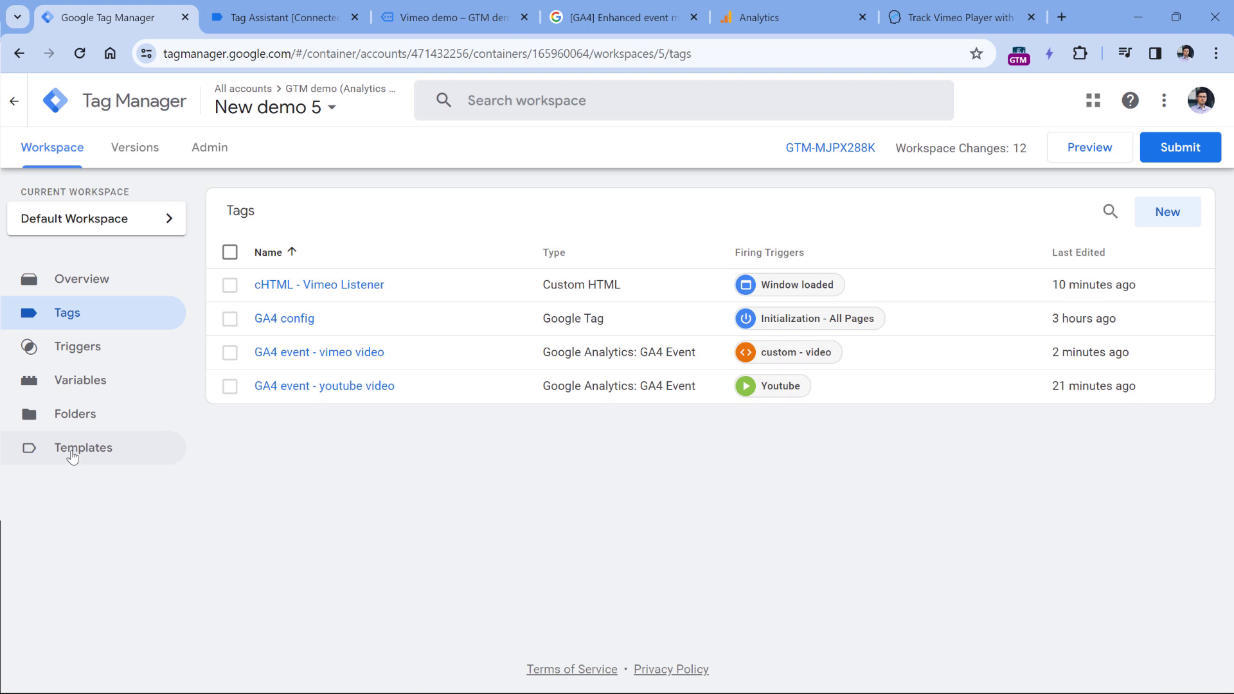
Step: Search the tag template gallery for iframe and add the YouTube iframe API loader template to the workspace
{"action": "left_click", "coordinate": [88, 454]}
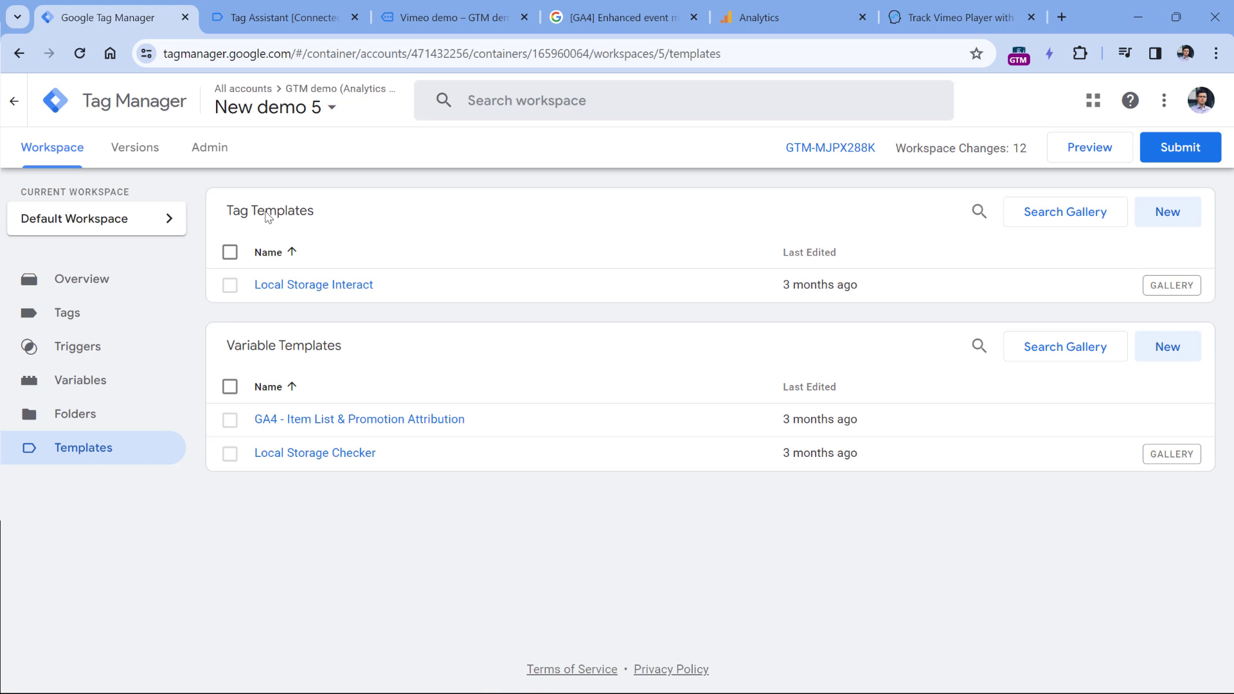
{"action": "left_click", "coordinate": [1074, 221]}
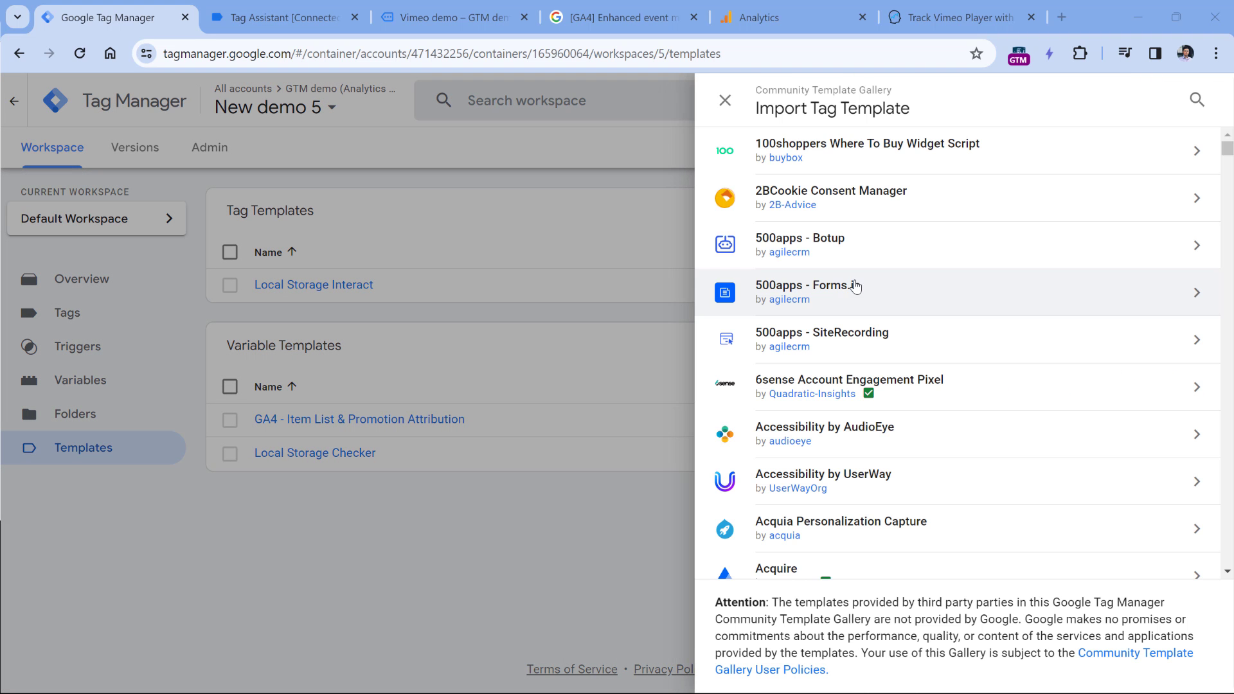
{"action": "left_click", "coordinate": [1192, 99]}
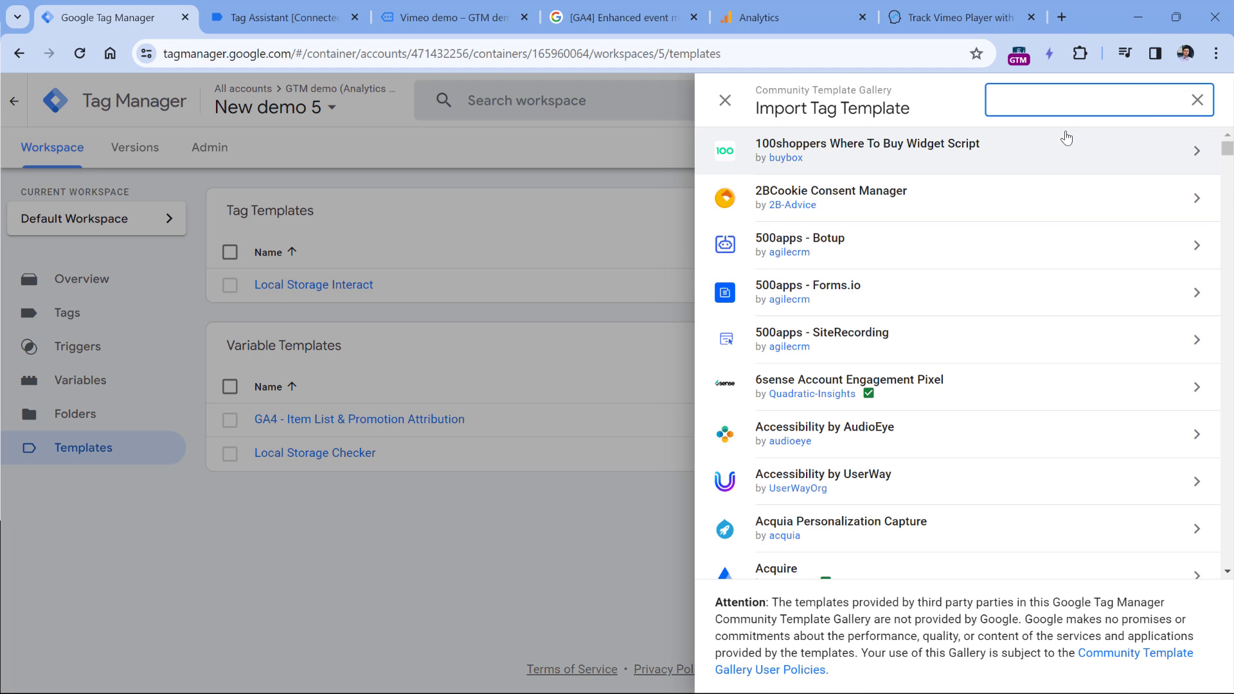
{"action": "type", "text": "iframe"}
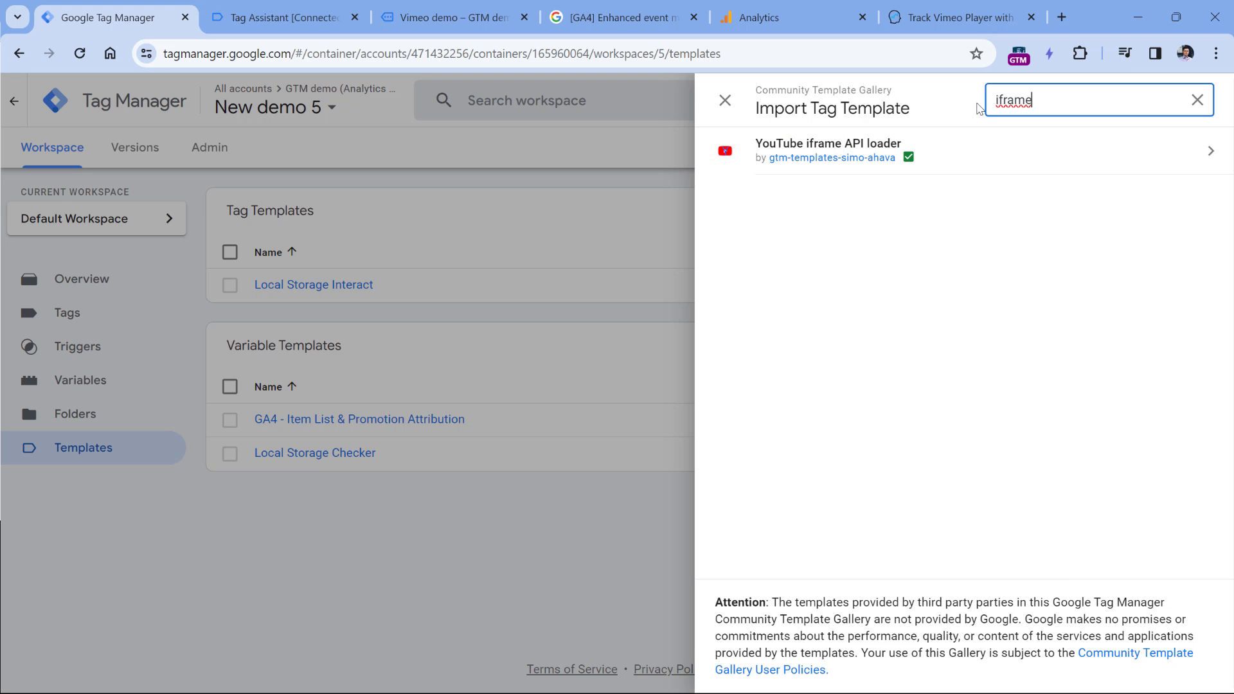
{"action": "left_click", "coordinate": [954, 159]}
{"action": "left_click", "coordinate": [1108, 100]}
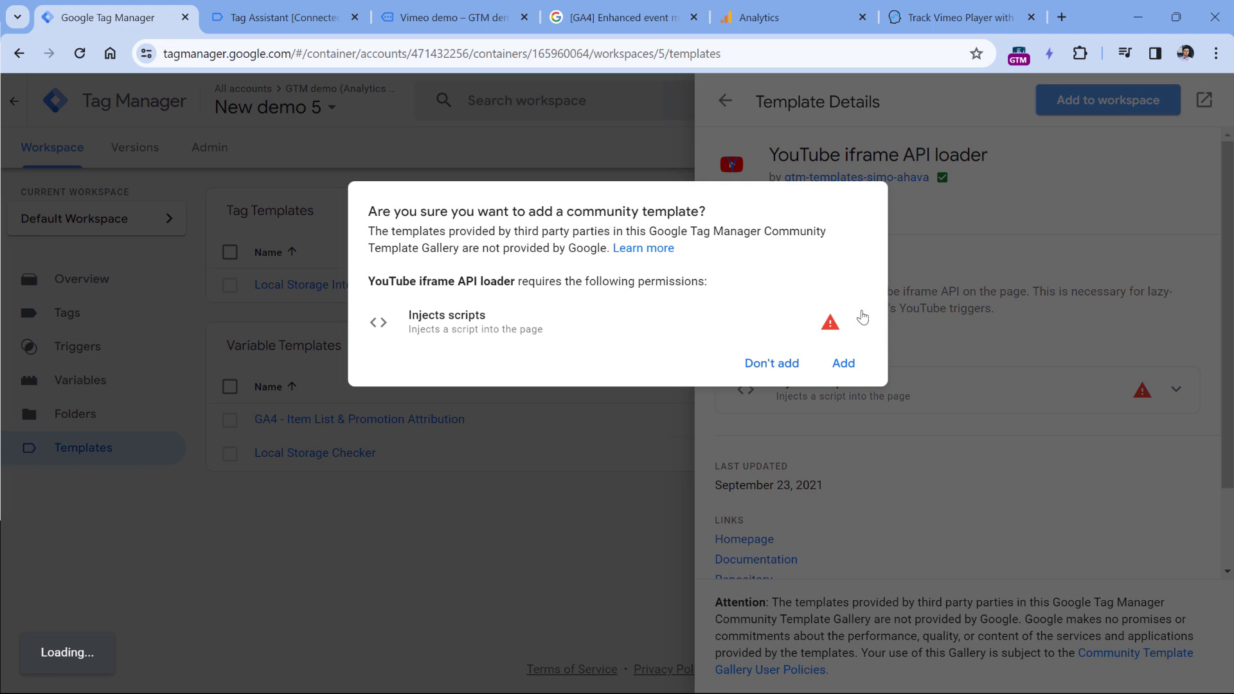
{"action": "left_click", "coordinate": [844, 364]}
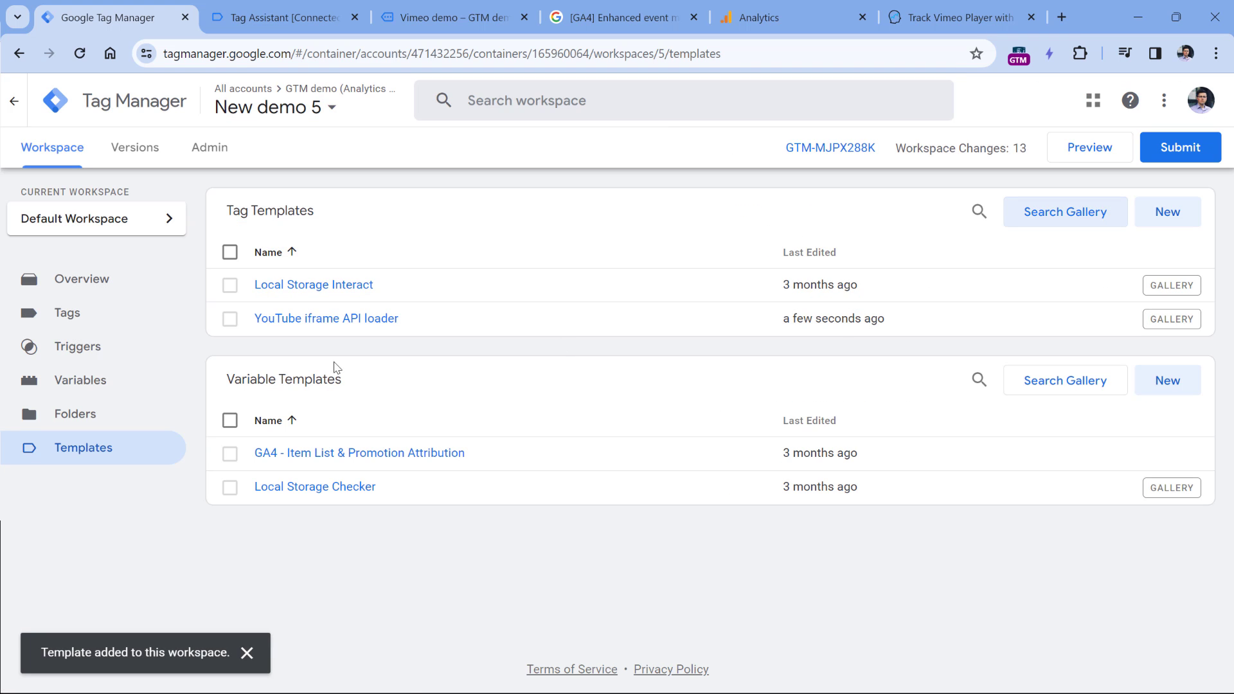
Step: Create a new tag of the YouTube iframe API loader type and set it to fire on the All Pages trigger
{"action": "left_click", "coordinate": [77, 327]}
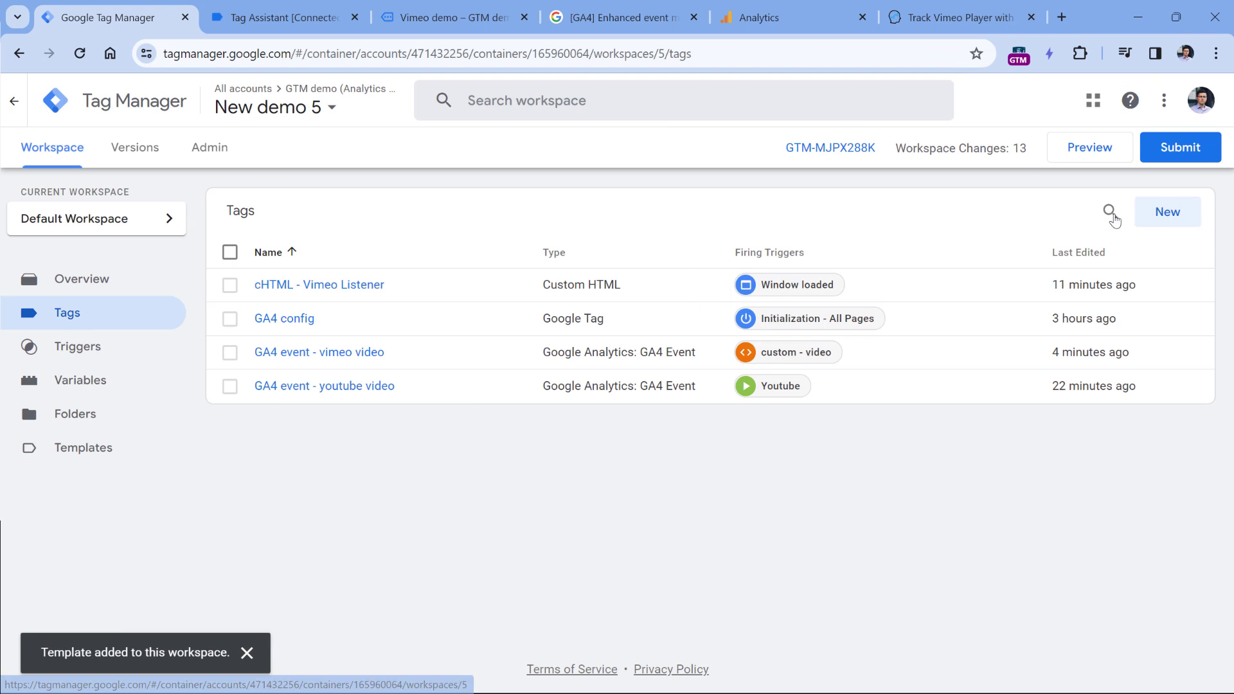
{"action": "left_click", "coordinate": [1167, 212]}
{"action": "left_click", "coordinate": [603, 262]}
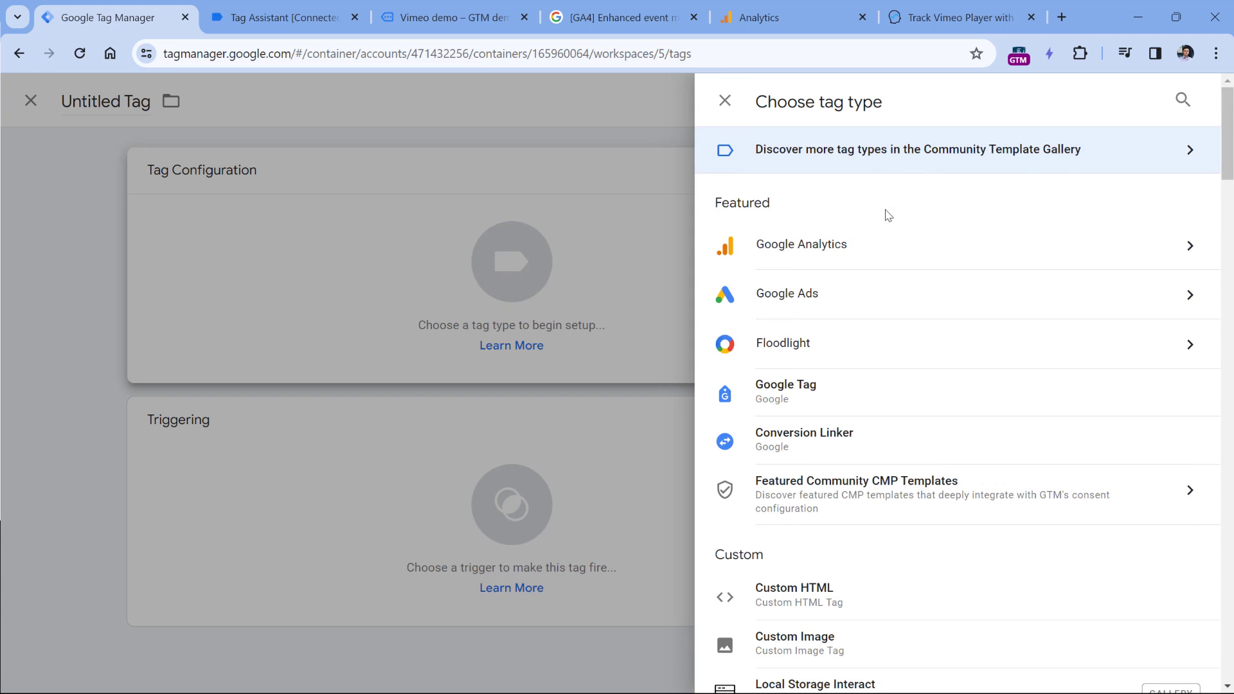
{"action": "scroll", "coordinate": [883, 215], "scroll_direction": "down", "scroll_amount": 4}
{"action": "scroll", "coordinate": [882, 217], "scroll_direction": "down", "scroll_amount": 1}
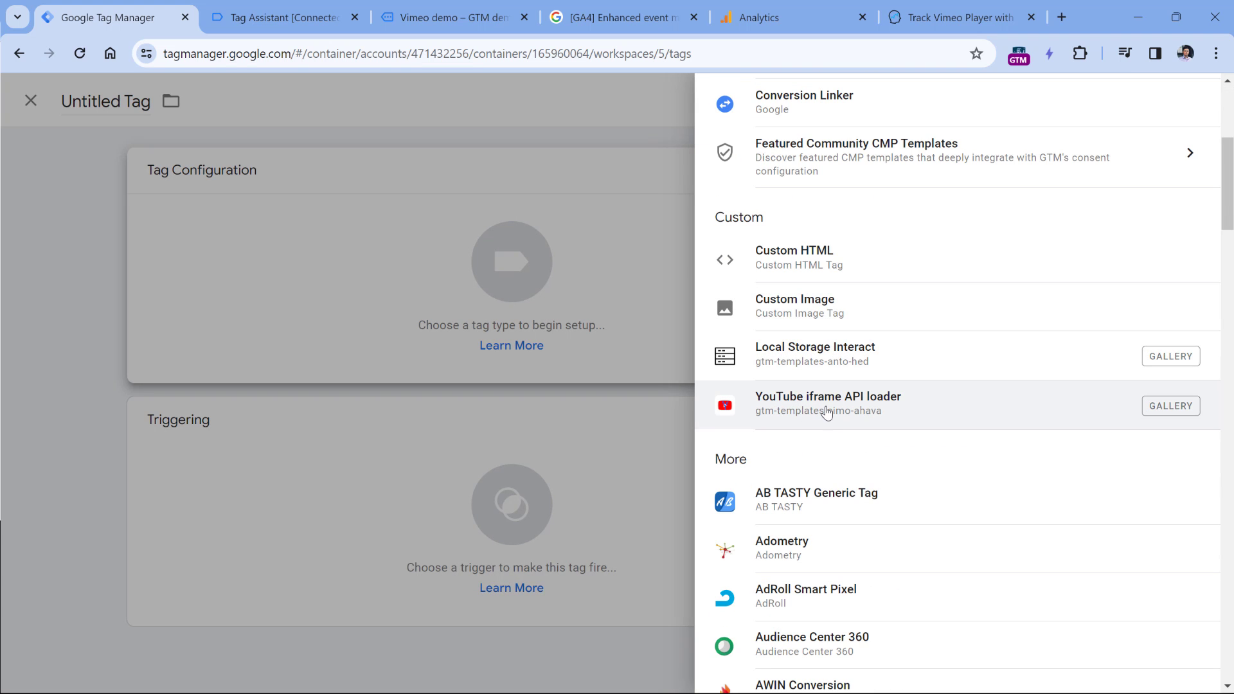
{"action": "left_click", "coordinate": [826, 413]}
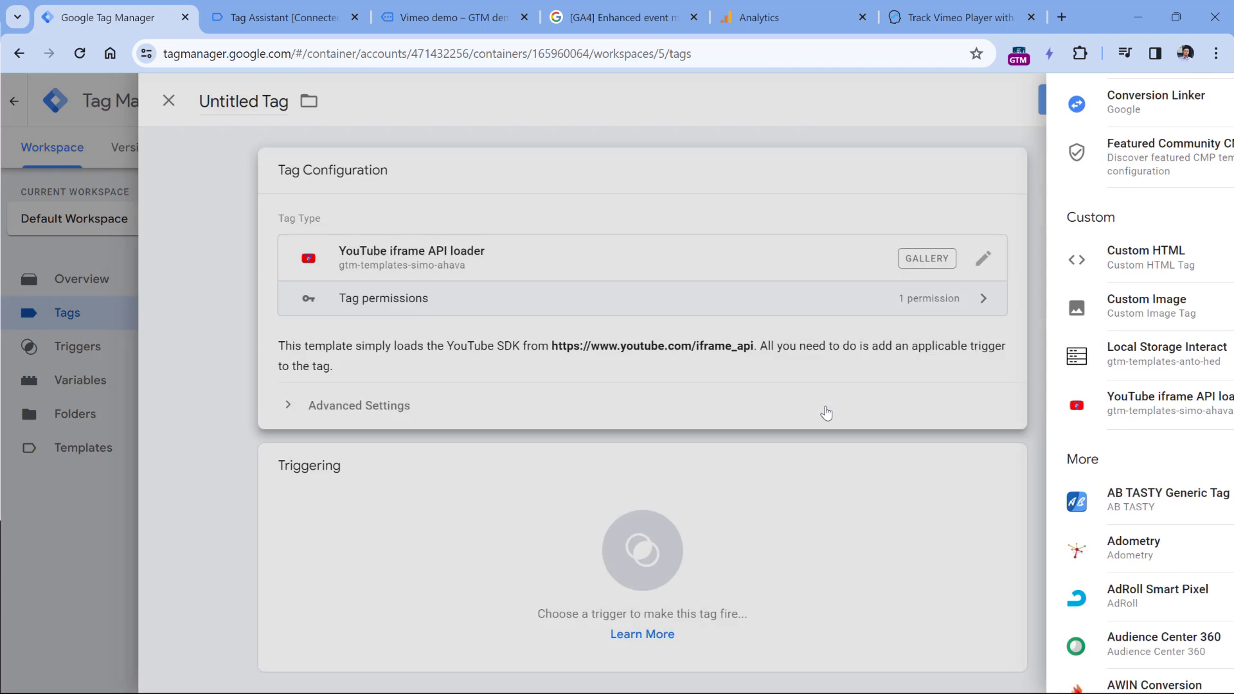
{"action": "left_click", "coordinate": [422, 529]}
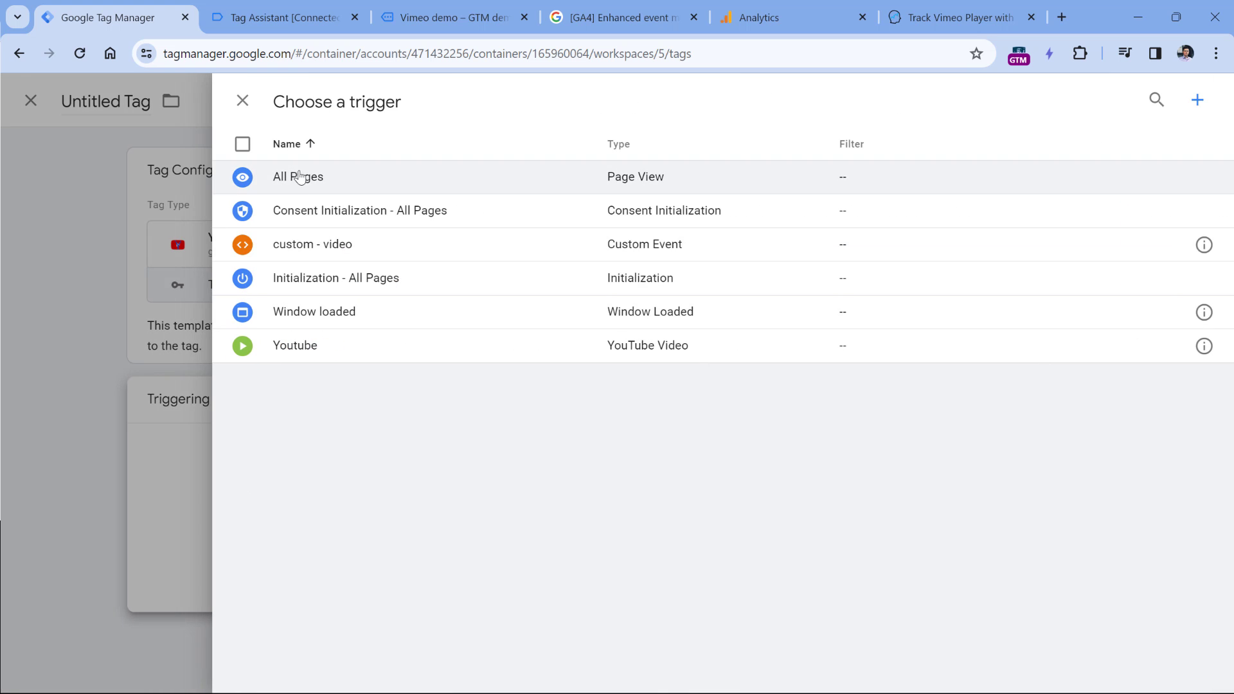
{"action": "left_click", "coordinate": [302, 175]}
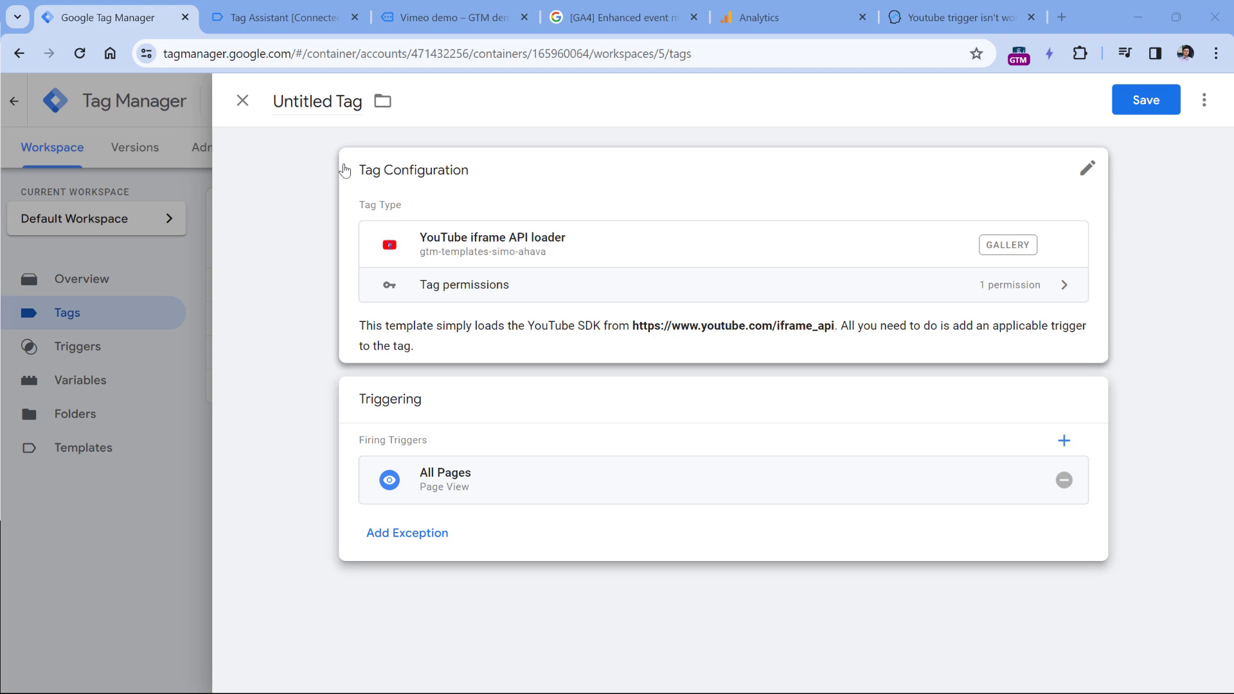
Step: Switch to the Analytics Mania article on fixing a Youtube trigger that isn't working, and look over its introduction
{"action": "key", "text": "ctrl+9"}
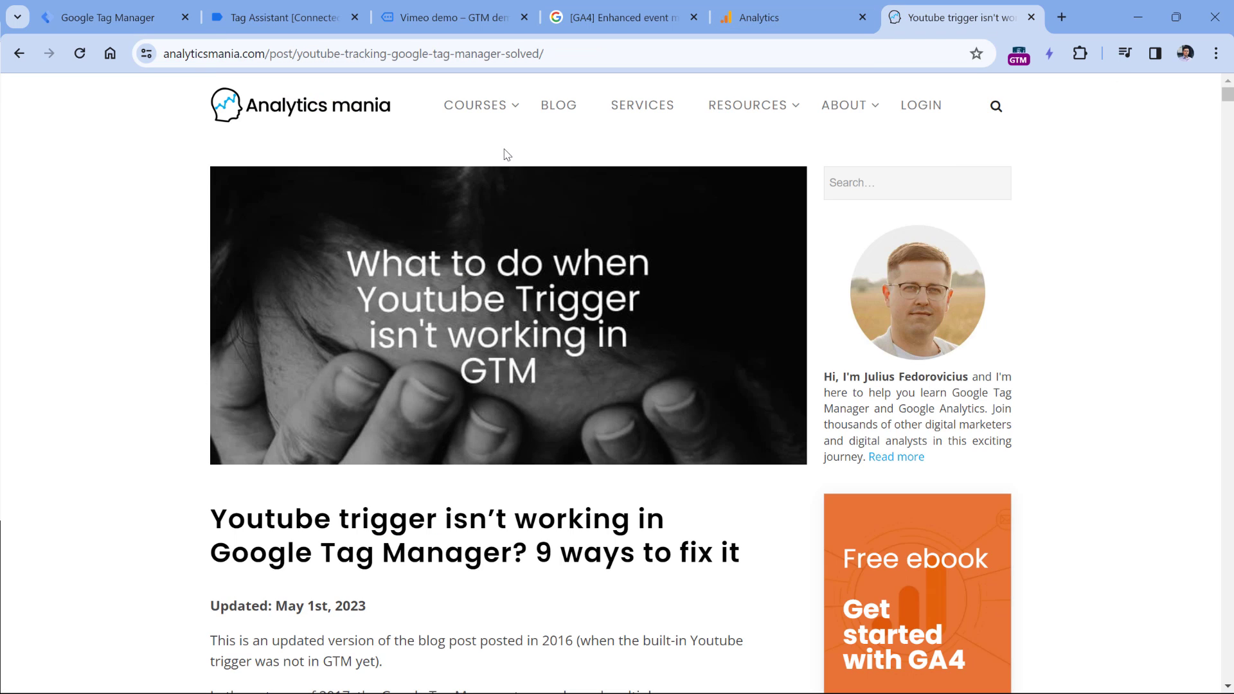
{"action": "scroll", "coordinate": [511, 257], "scroll_direction": "down", "scroll_amount": 3}
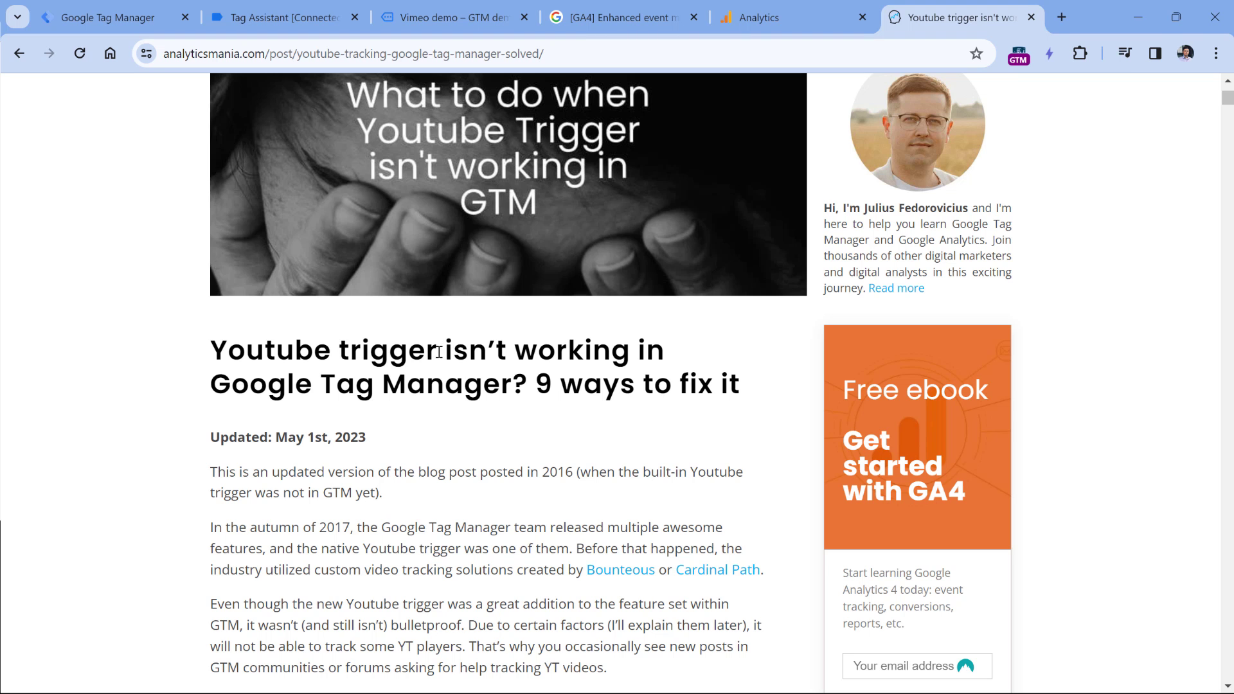
{"action": "scroll", "coordinate": [439, 352], "scroll_direction": "up", "scroll_amount": 3}
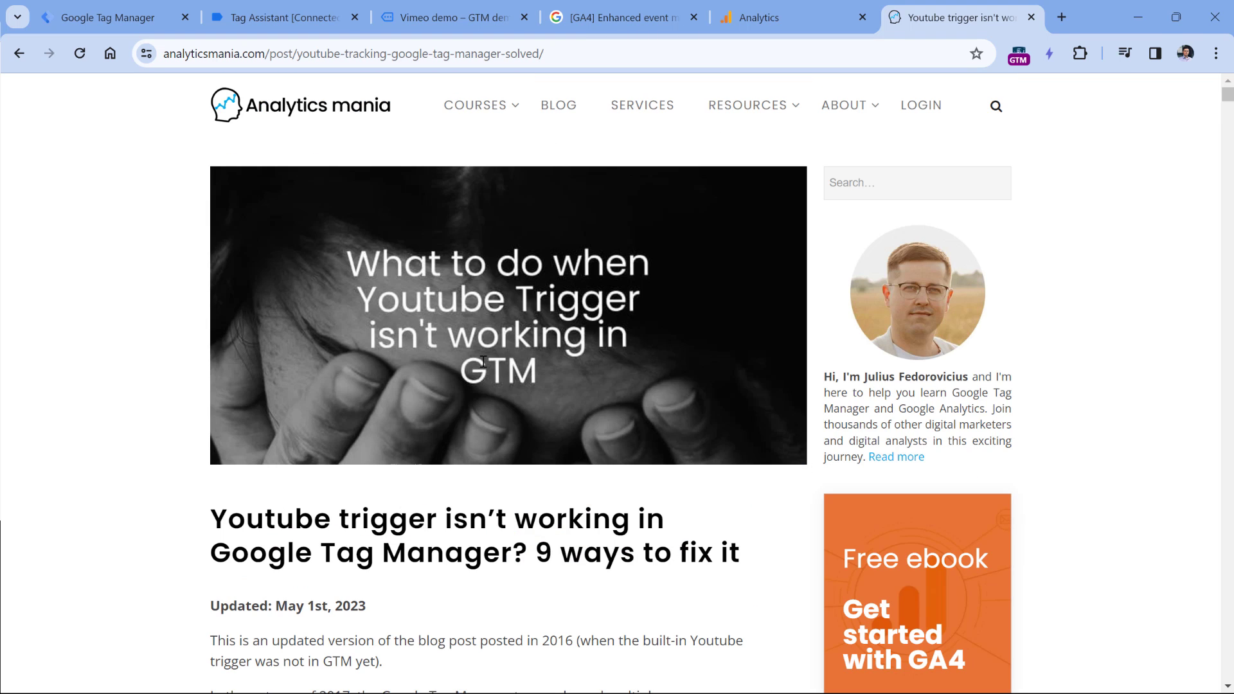